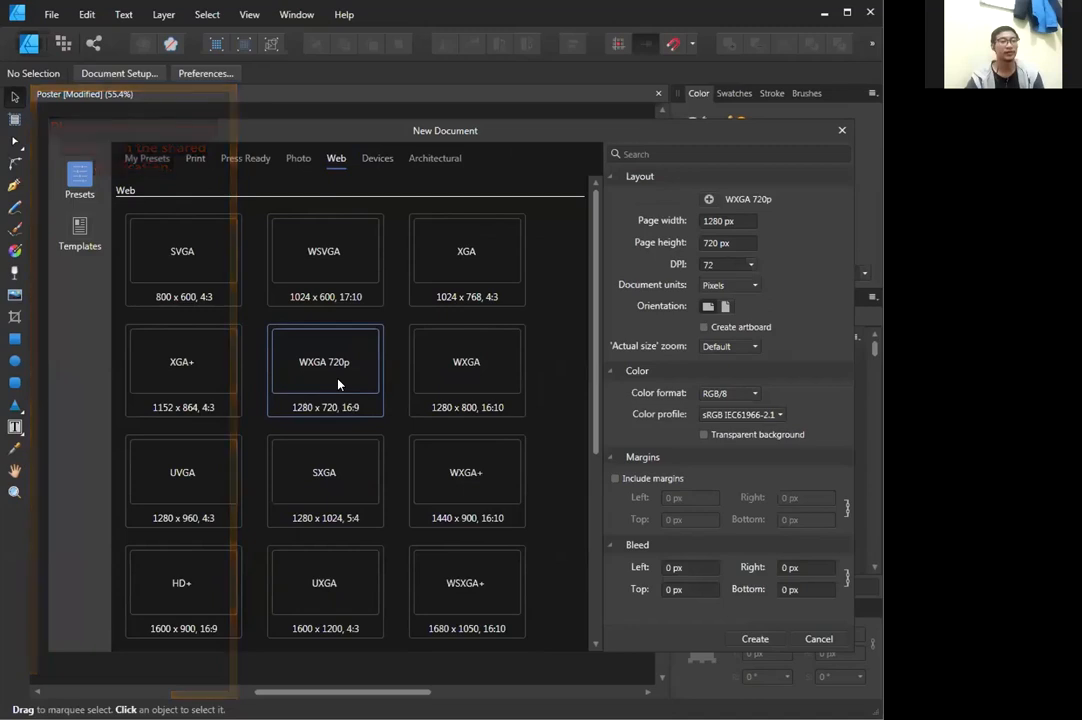
Create a 1280 x 720 px document from the WXGA 720p web preset and review the finished Poster document as reference.
double_click(338, 384)
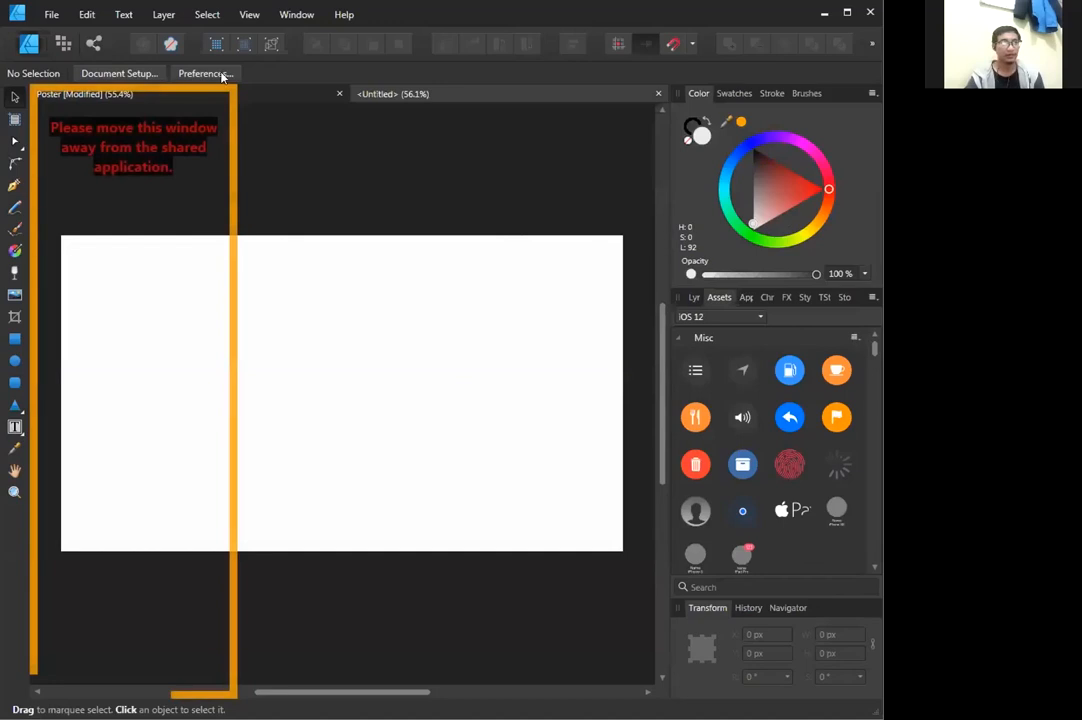
left_click(312, 94)
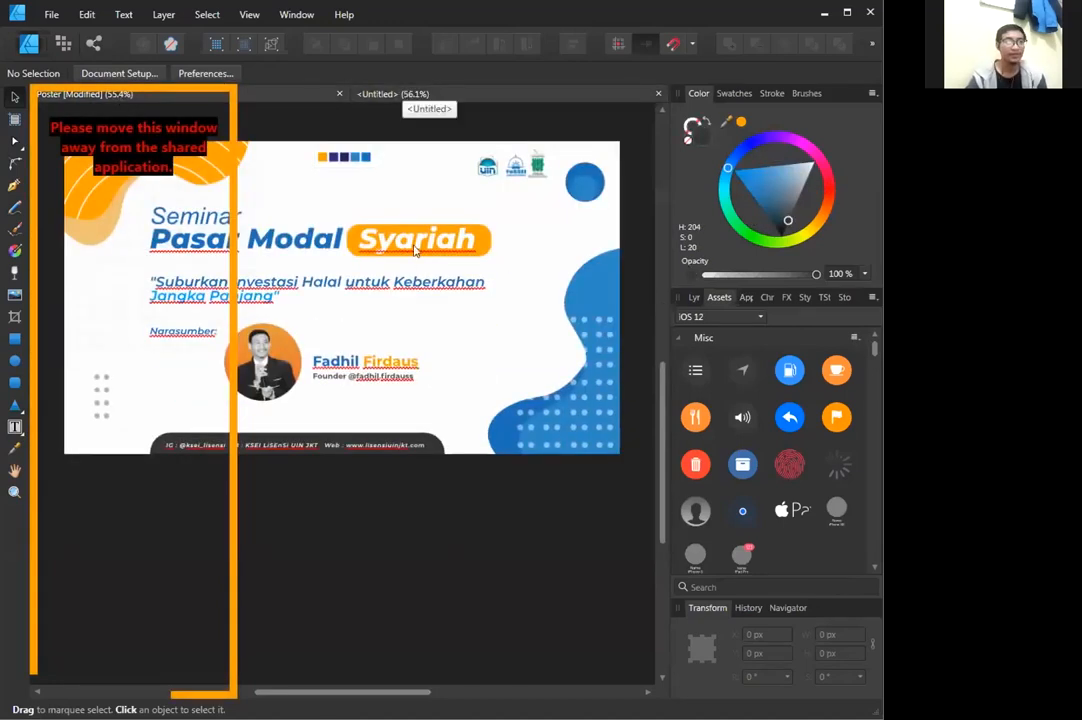
scroll(410, 285, "up", 3)
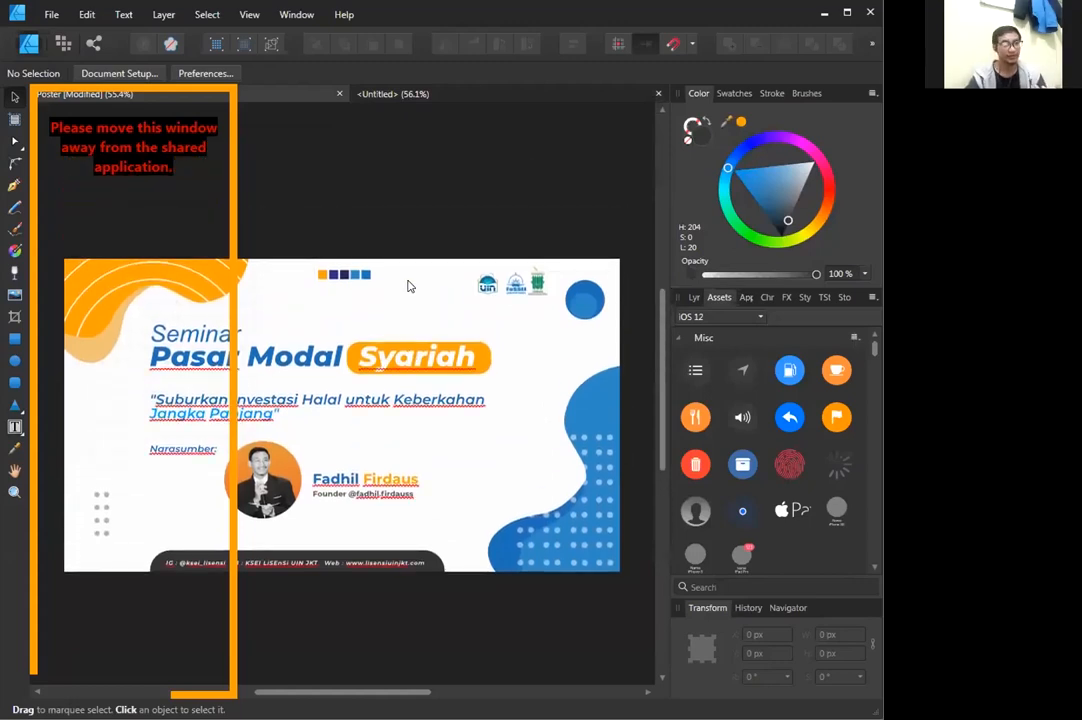
scroll(408, 286, "down", 1)
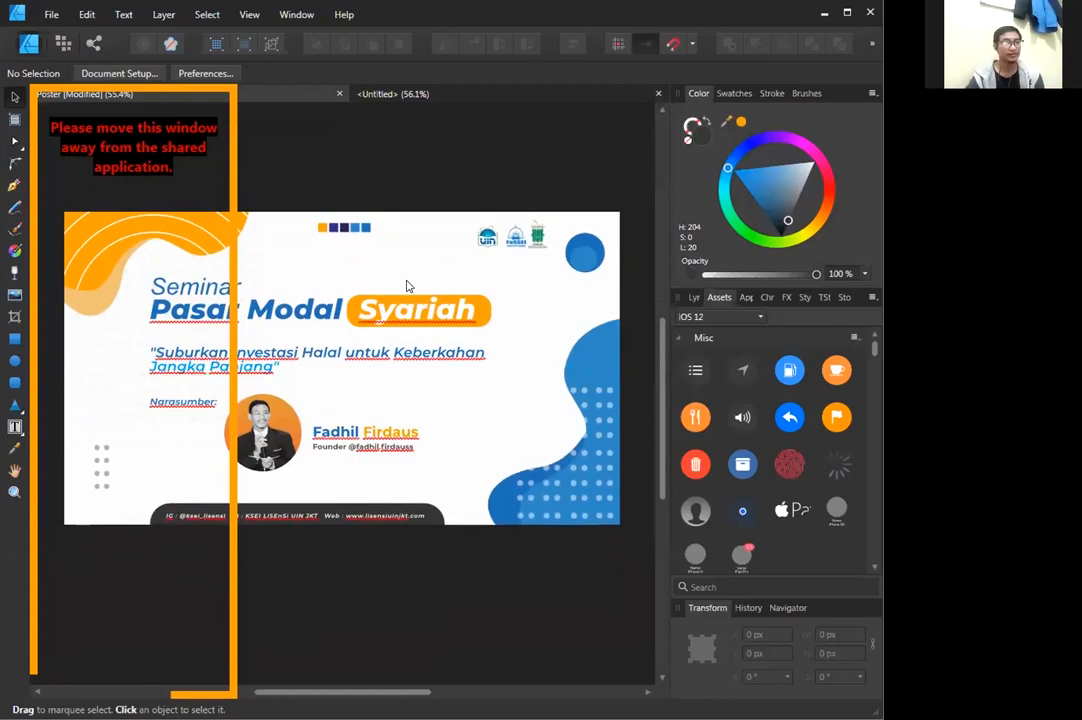
scroll(407, 286, "up", 1)
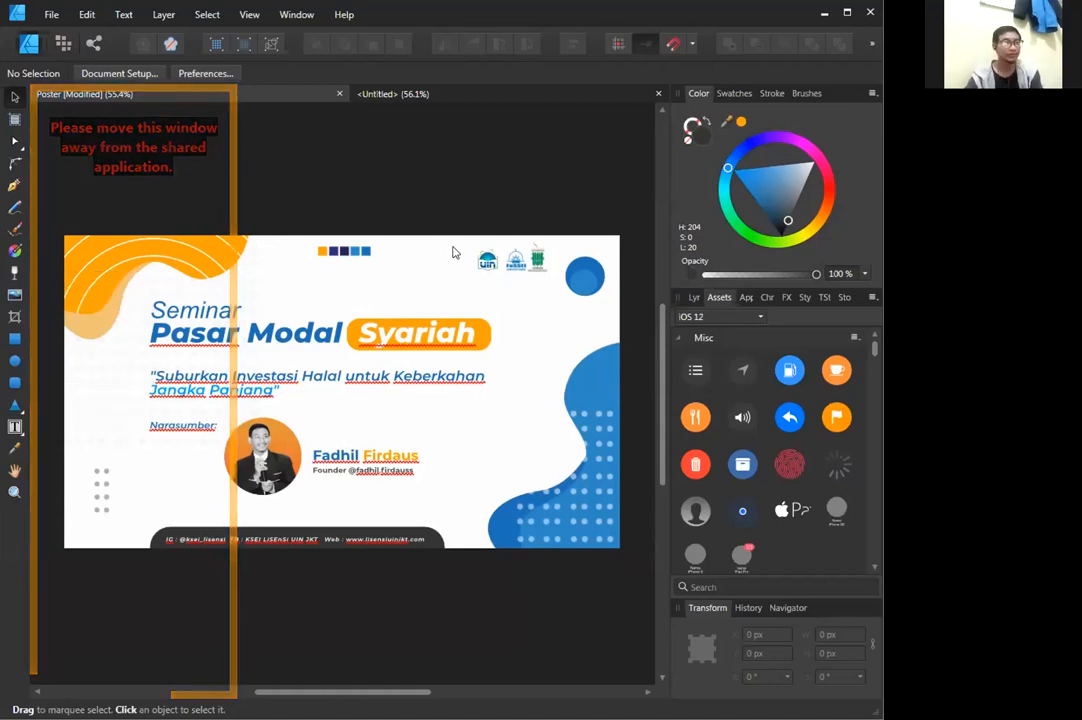
left_click(396, 94)
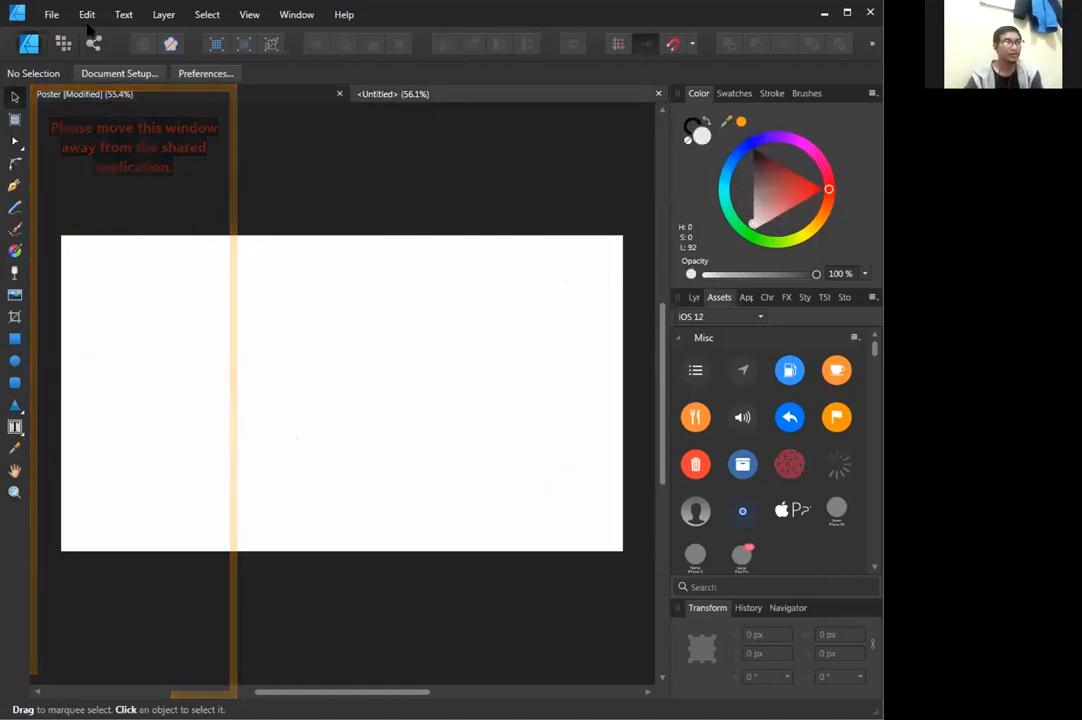
left_click(51, 14)
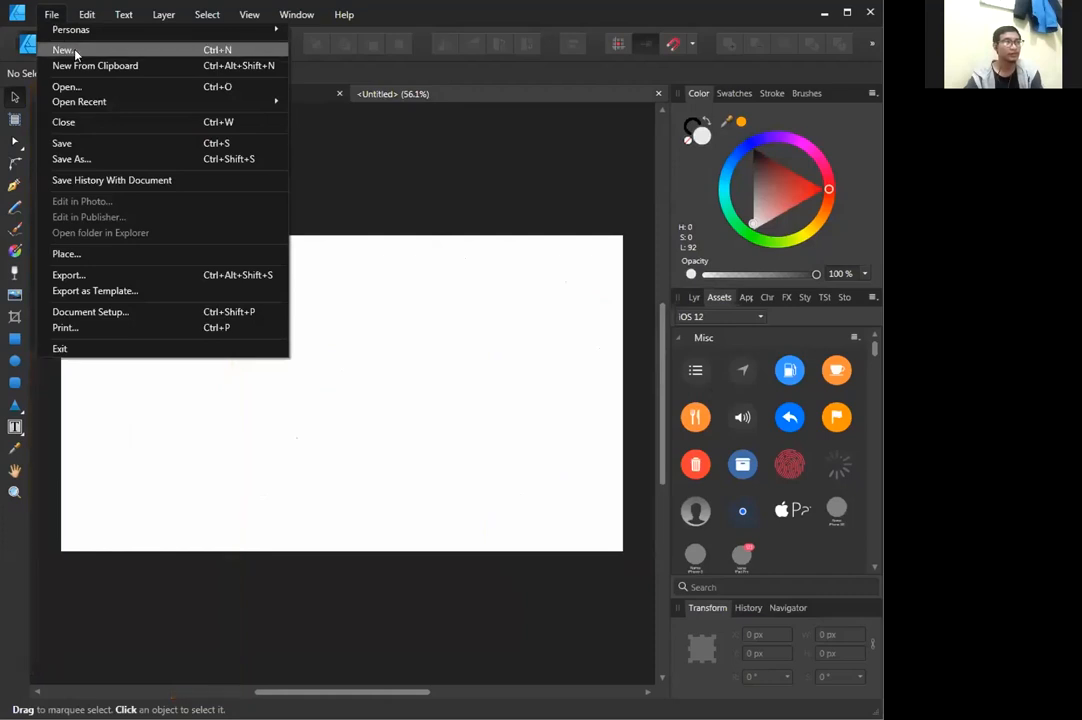
left_click(80, 49)
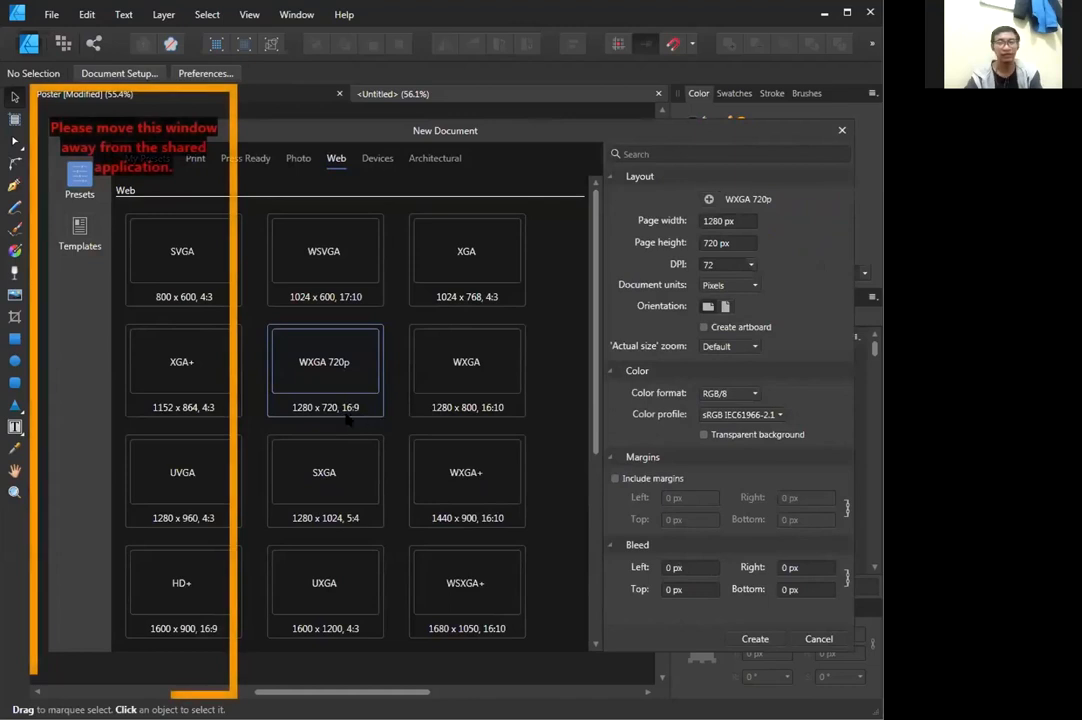
left_click(841, 130)
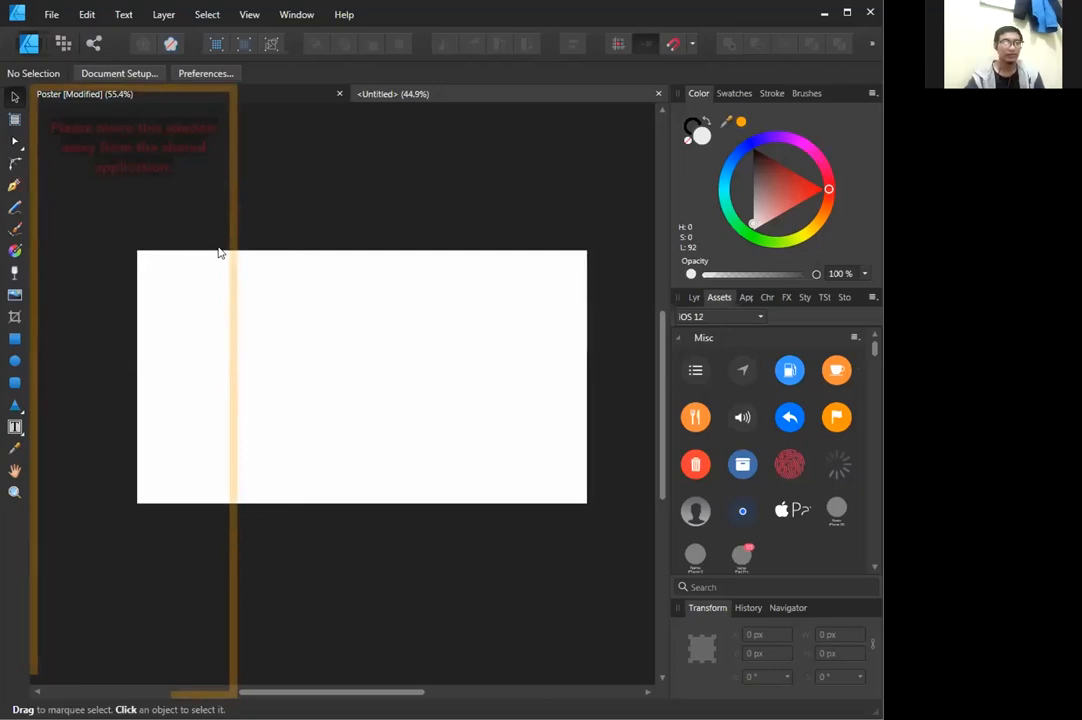
left_click(14, 186)
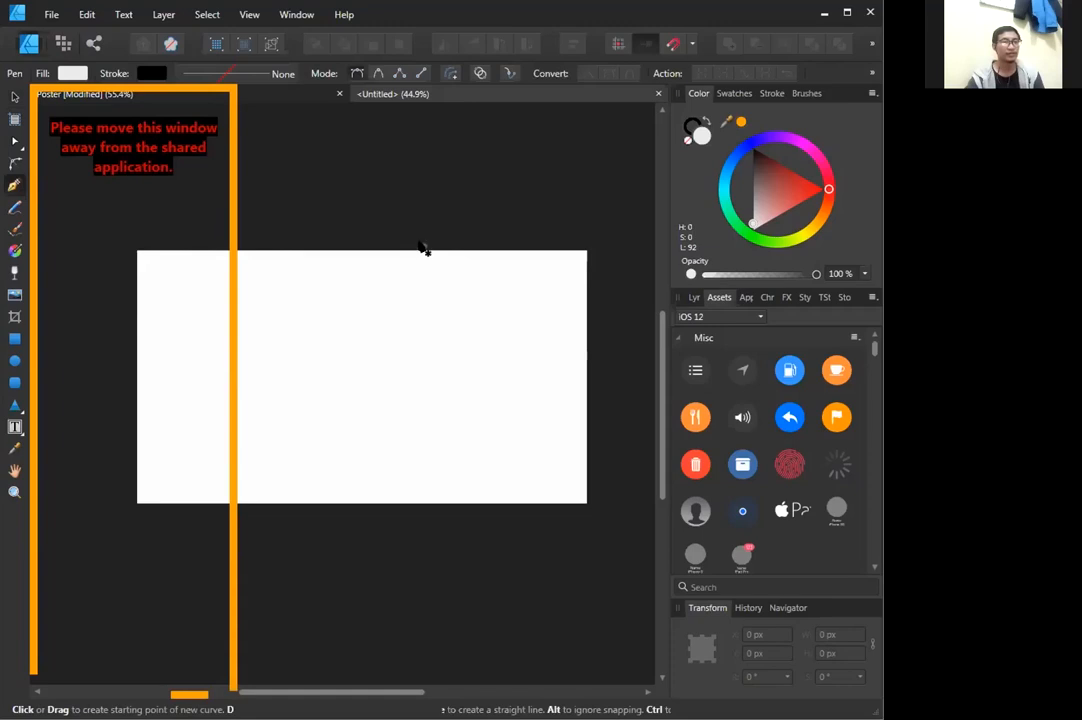
mouse_move(423, 247)
left_mouse_down()
mouse_move(440, 257)
mouse_move(429, 266)
left_mouse_up()
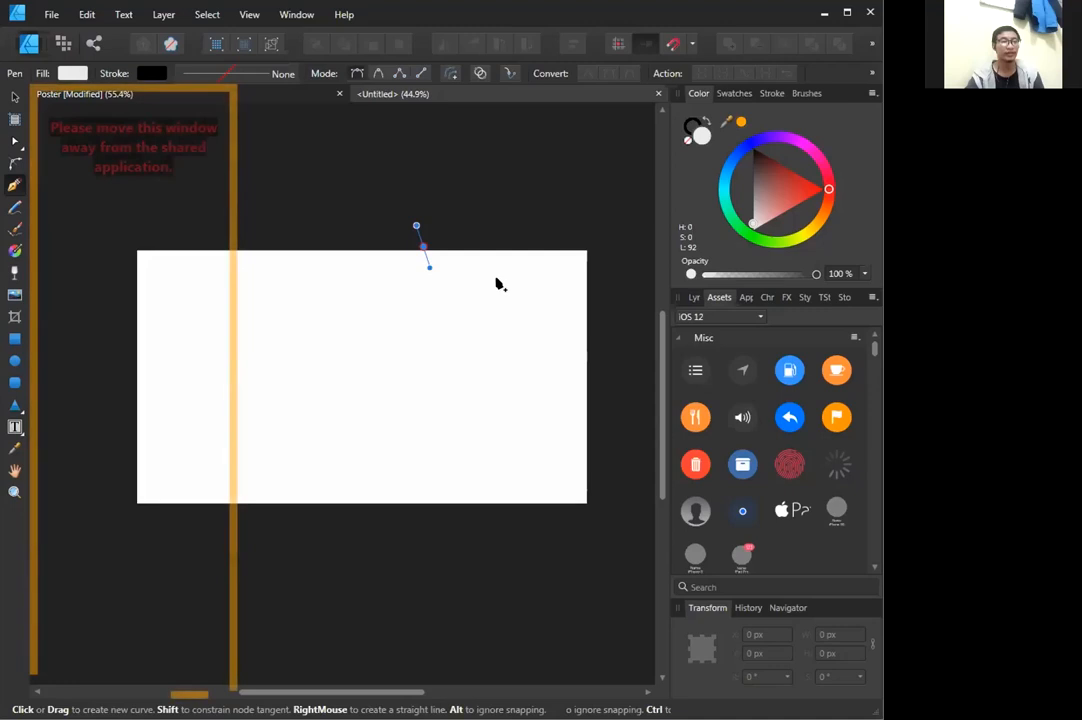
left_click(265, 96)
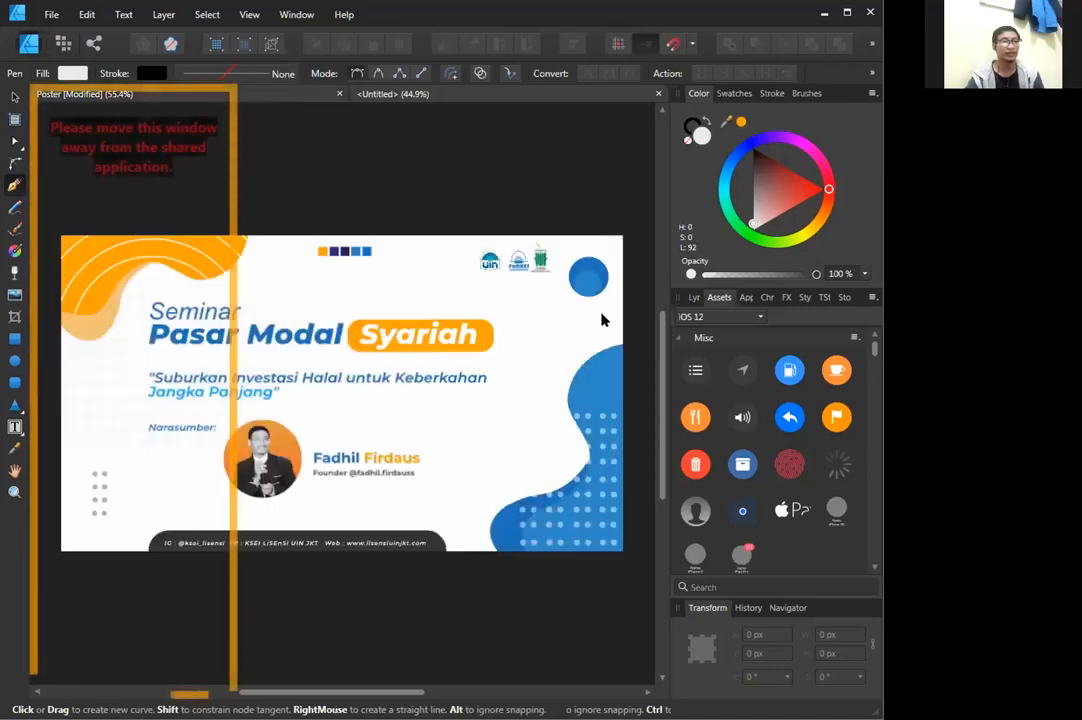
key("v")
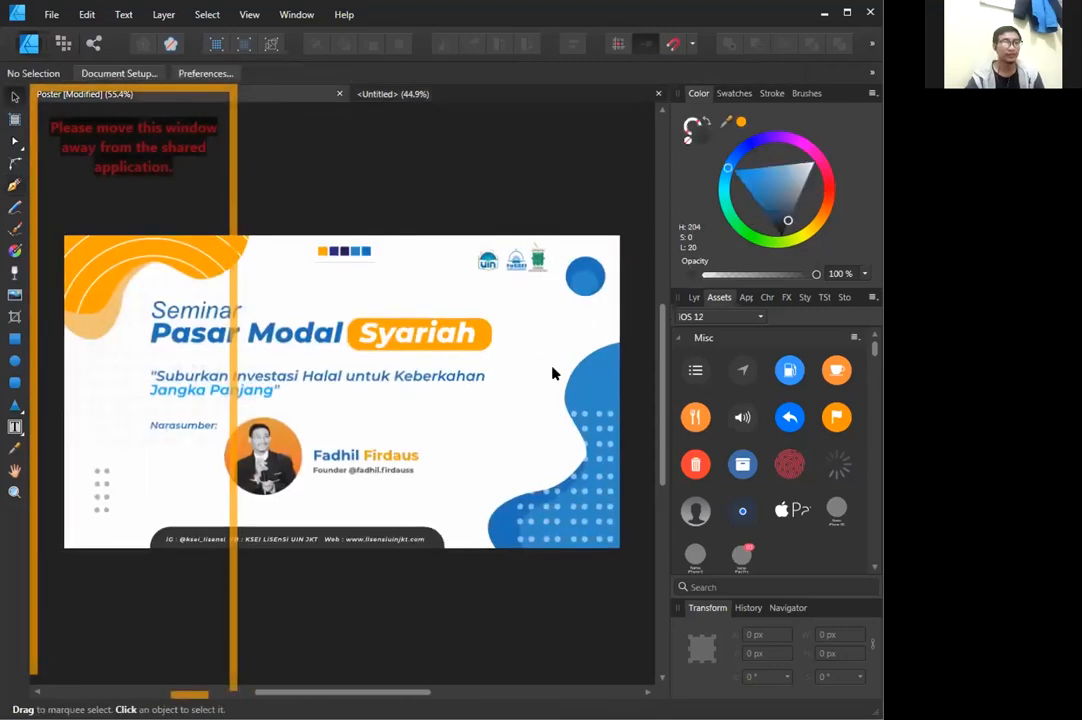
left_click(215, 270)
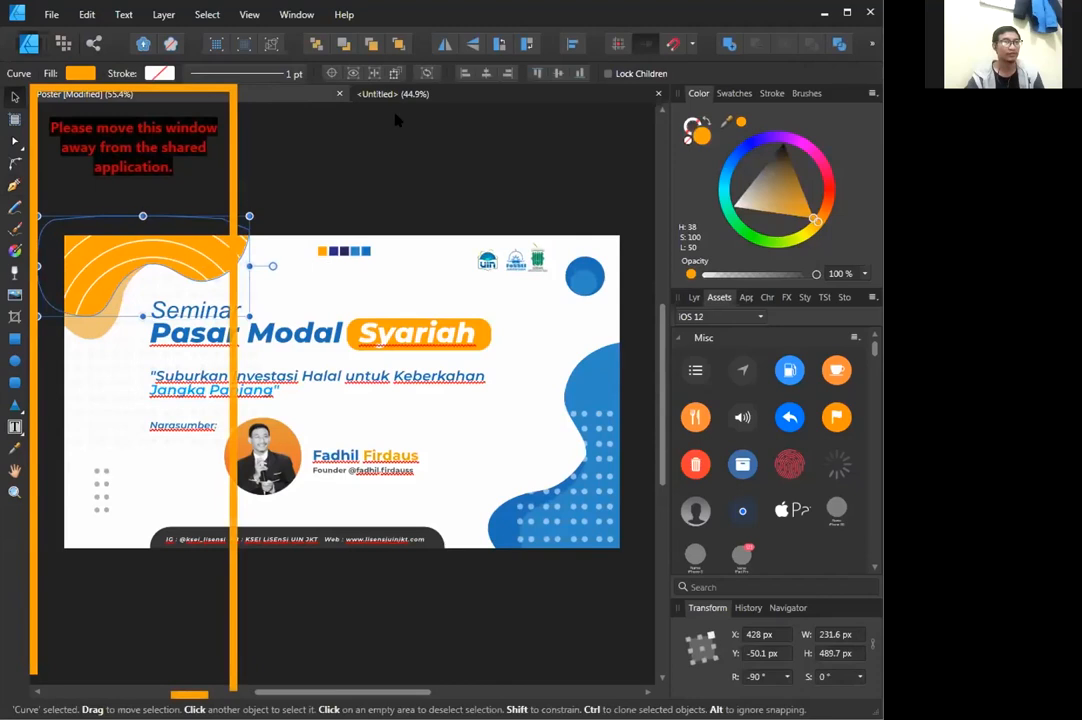
key("ctrl+z")
key("ctrl+z")
mouse_move(422, 246)
left_mouse_down()
mouse_move(437, 283)
mouse_move(429, 267)
left_mouse_up()
key("Escape")
Start a wavy Pen tool curve from the page's top edge, running across its upper-left corner toward the left edge.
left_click(268, 248)
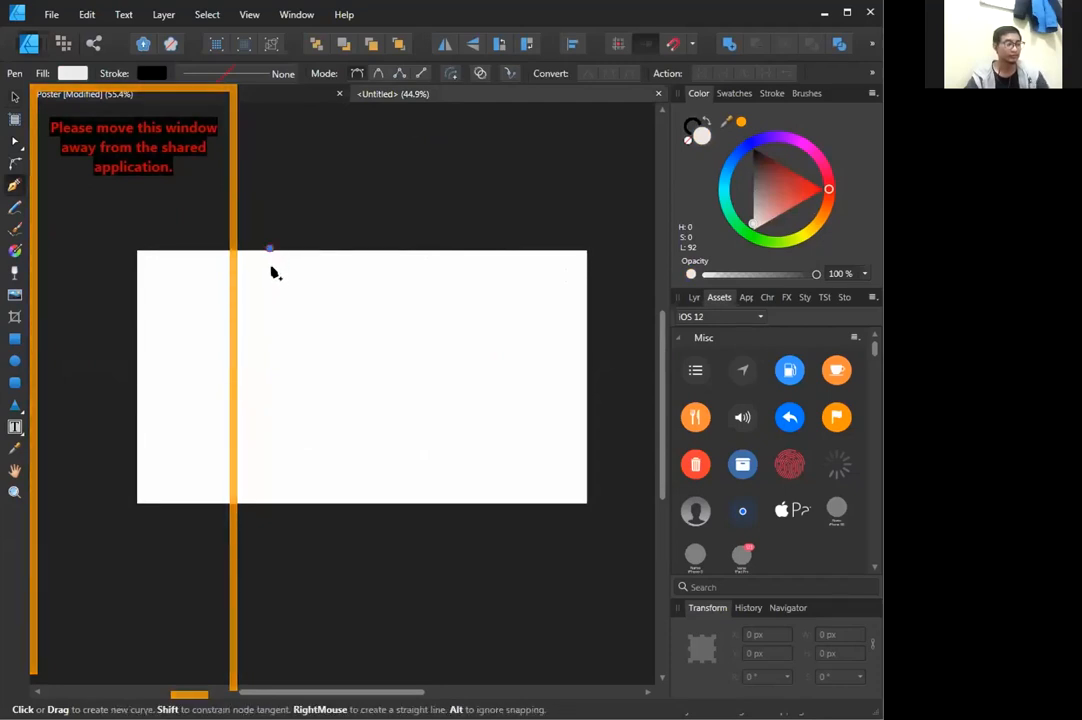
left_click_drag(257, 293, 93, 309)
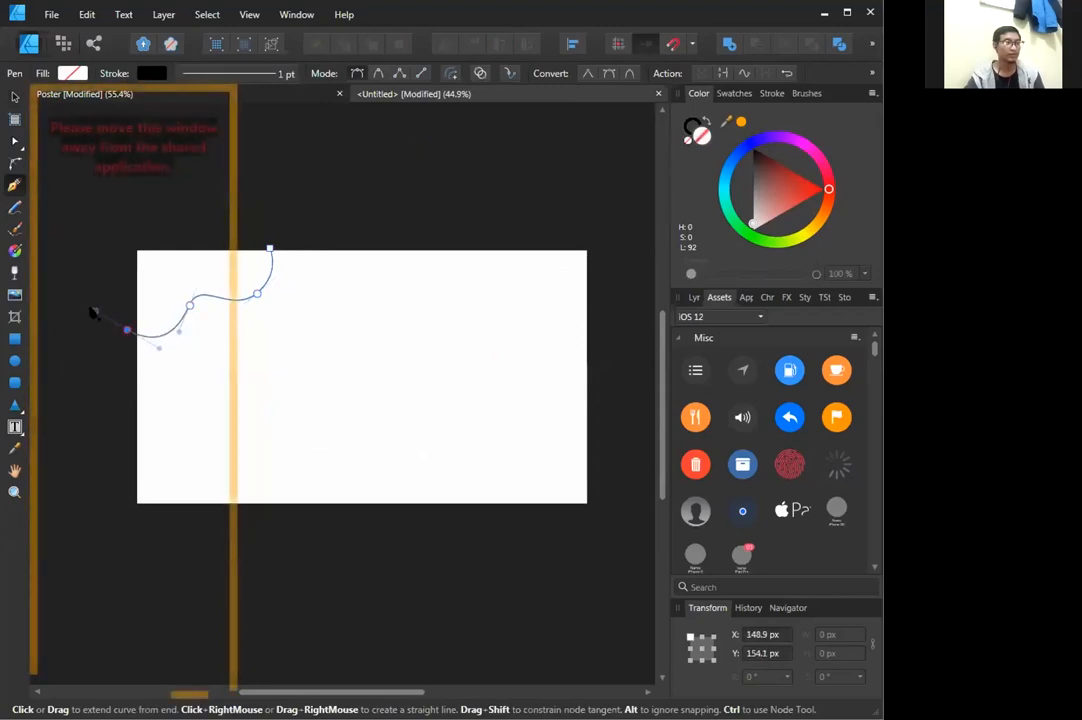
Try to close the wavy curve into a rounded shape around the outside of the page's upper-left corner.
left_click_drag(87, 259, 130, 215)
left_click_drag(152, 212, 222, 217)
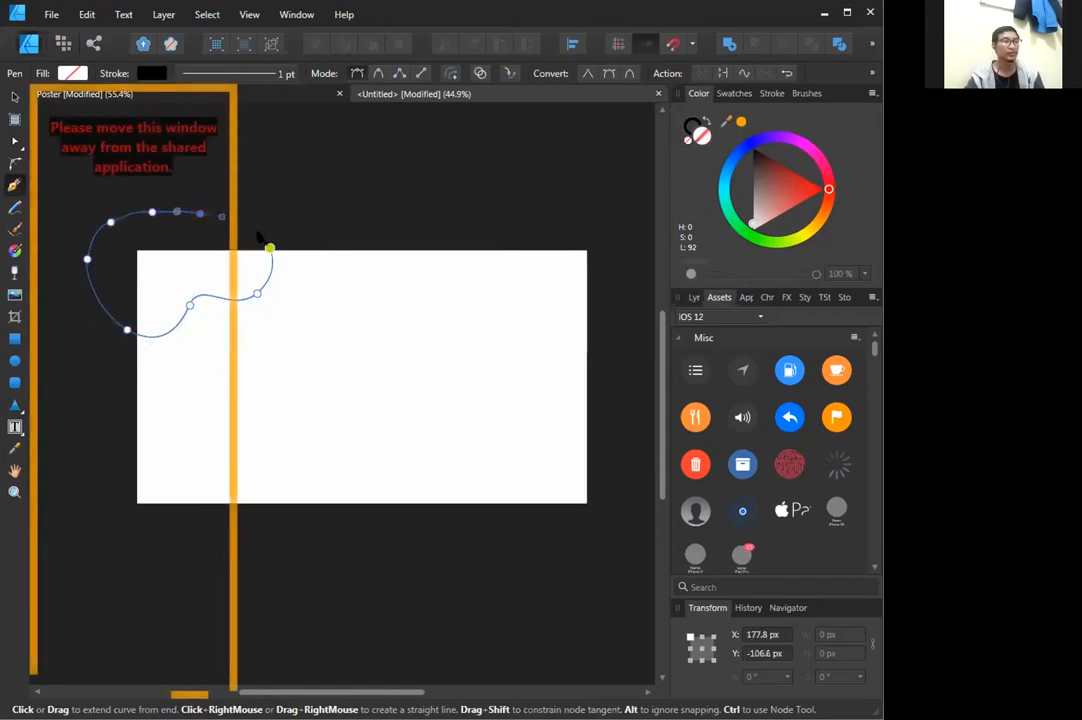
left_click(268, 248)
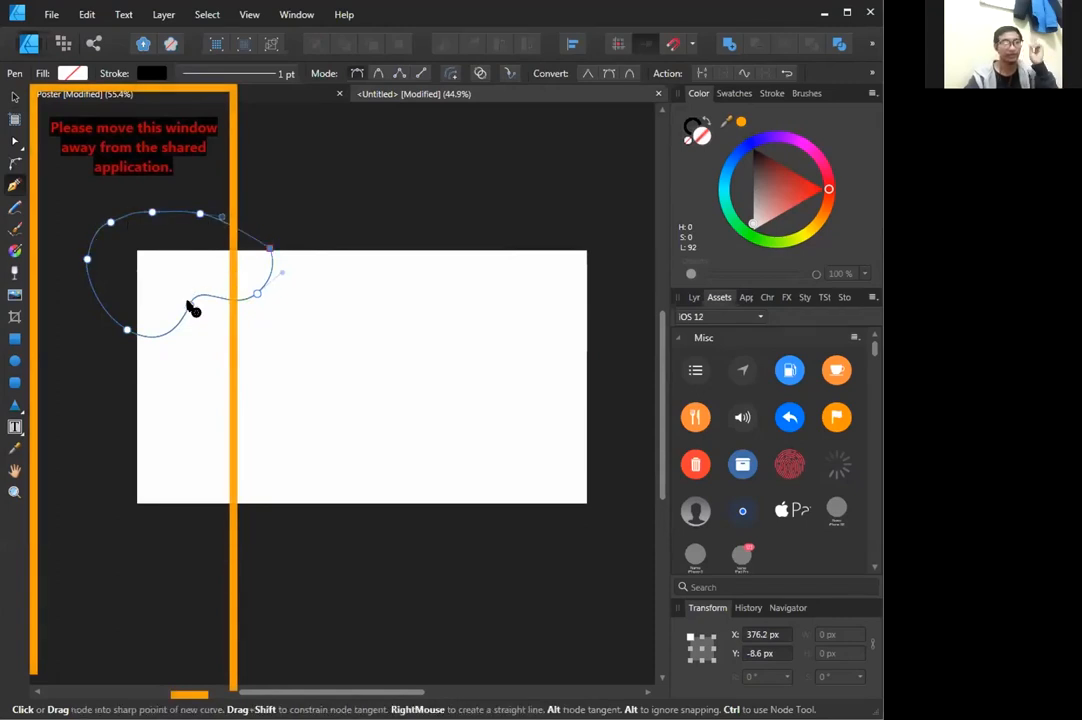
mouse_move(188, 306)
left_mouse_down()
mouse_move(186, 280)
mouse_move(196, 307)
left_mouse_up()
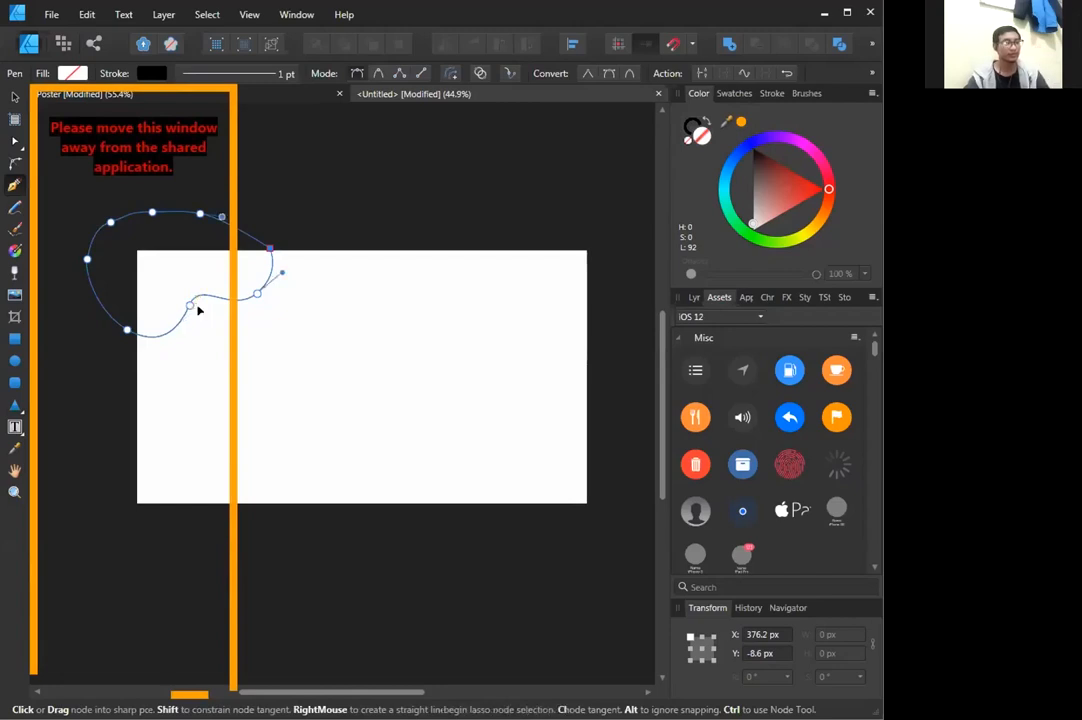
key("ctrl+z")
key("ctrl+z")
key("ctrl+z")
key("ctrl+z")
key("ctrl+z")
key("ctrl+z")
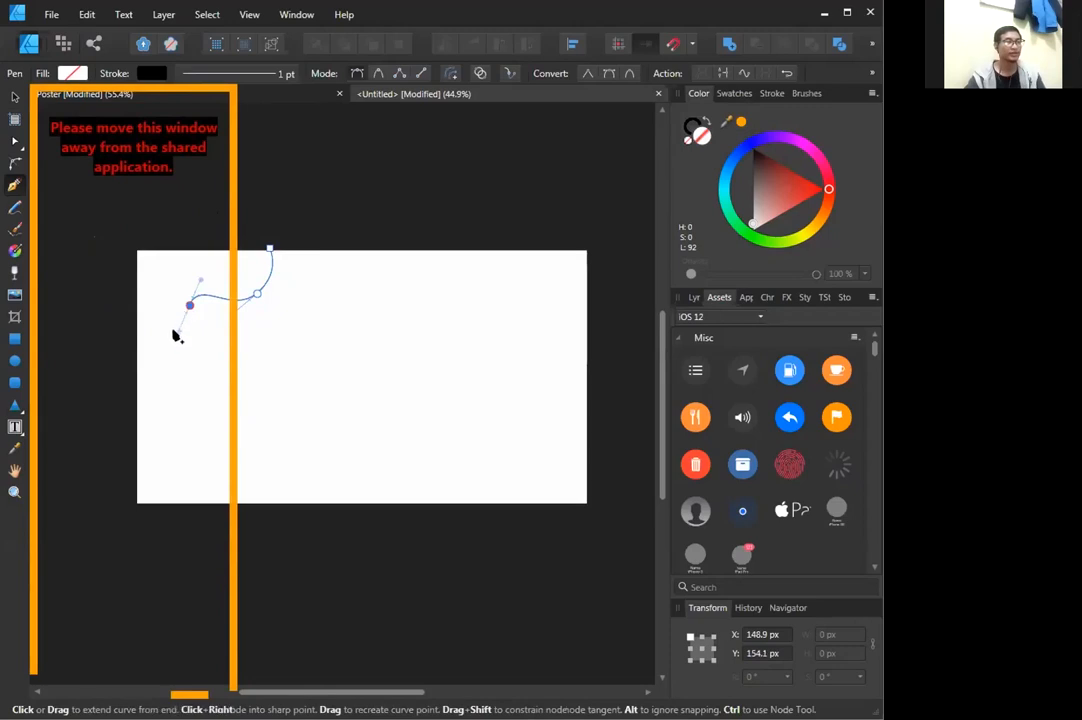
Extend the curve with a smooth node and move it just past the page's left edge, to about X -27, Y 230 px.
mouse_move(168, 341)
left_mouse_down()
mouse_move(155, 340)
mouse_move(162, 331)
mouse_move(136, 373)
mouse_move(155, 350)
mouse_move(182, 359)
left_mouse_up()
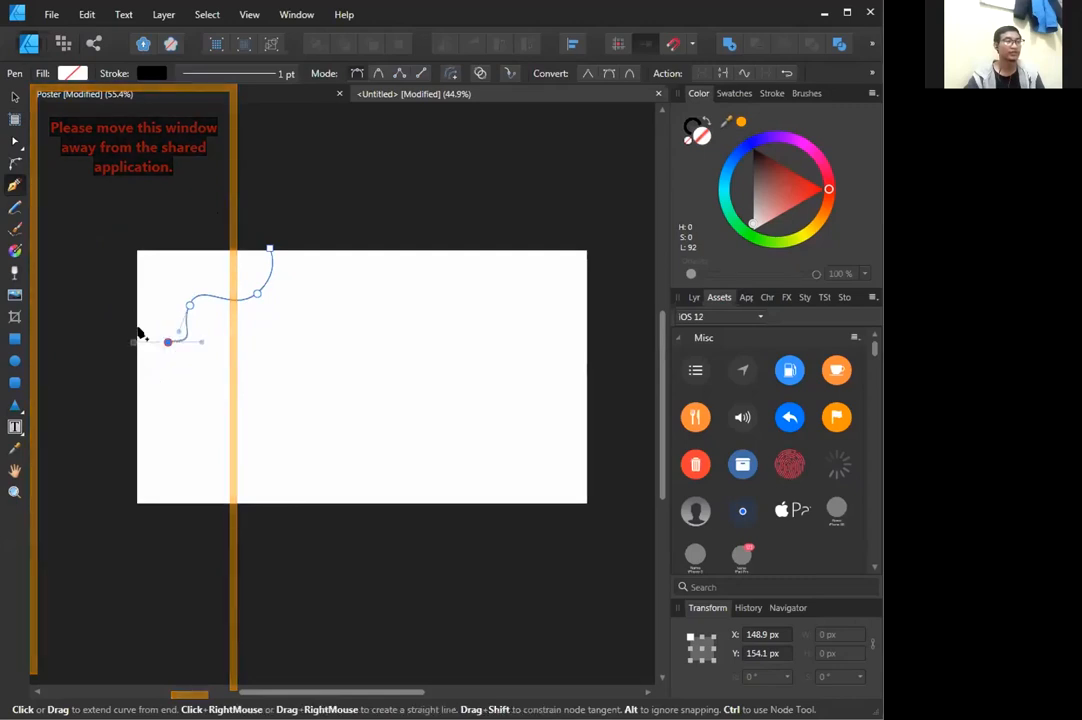
left_click_drag(146, 353, 149, 341)
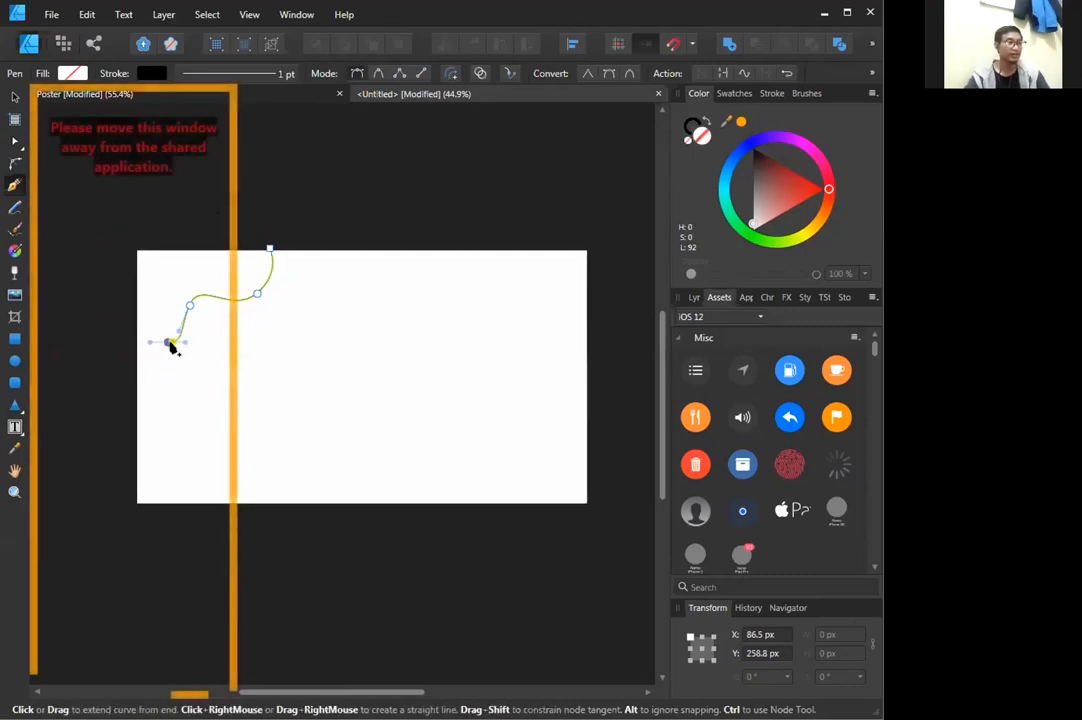
key("ctrl")
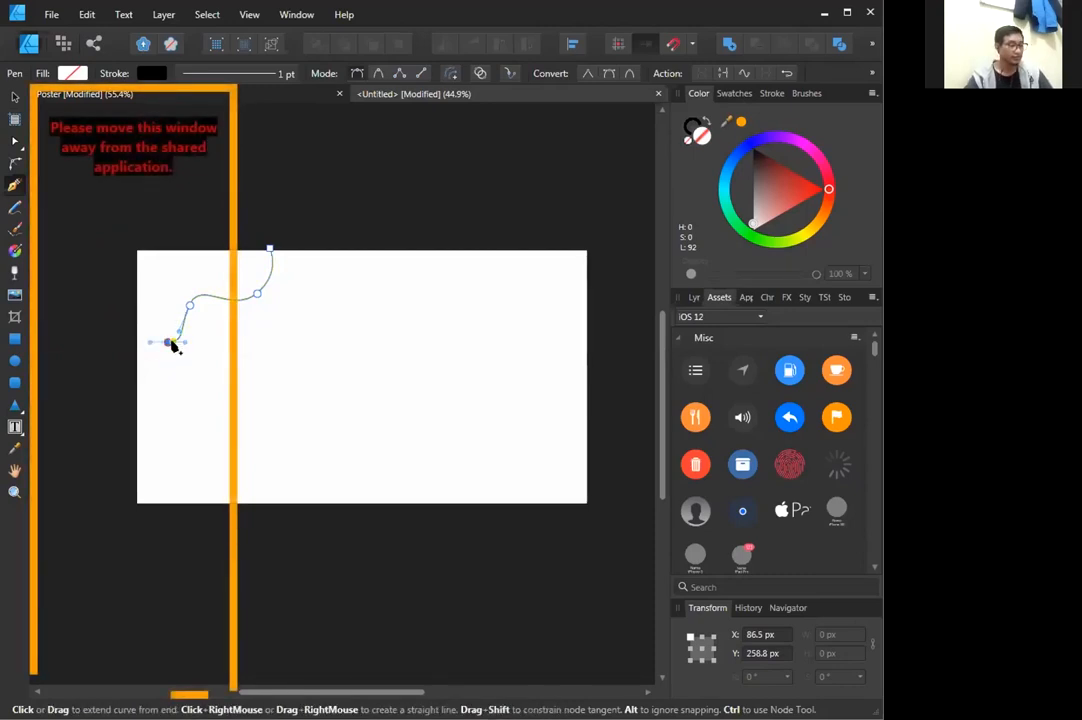
key("ctrl")
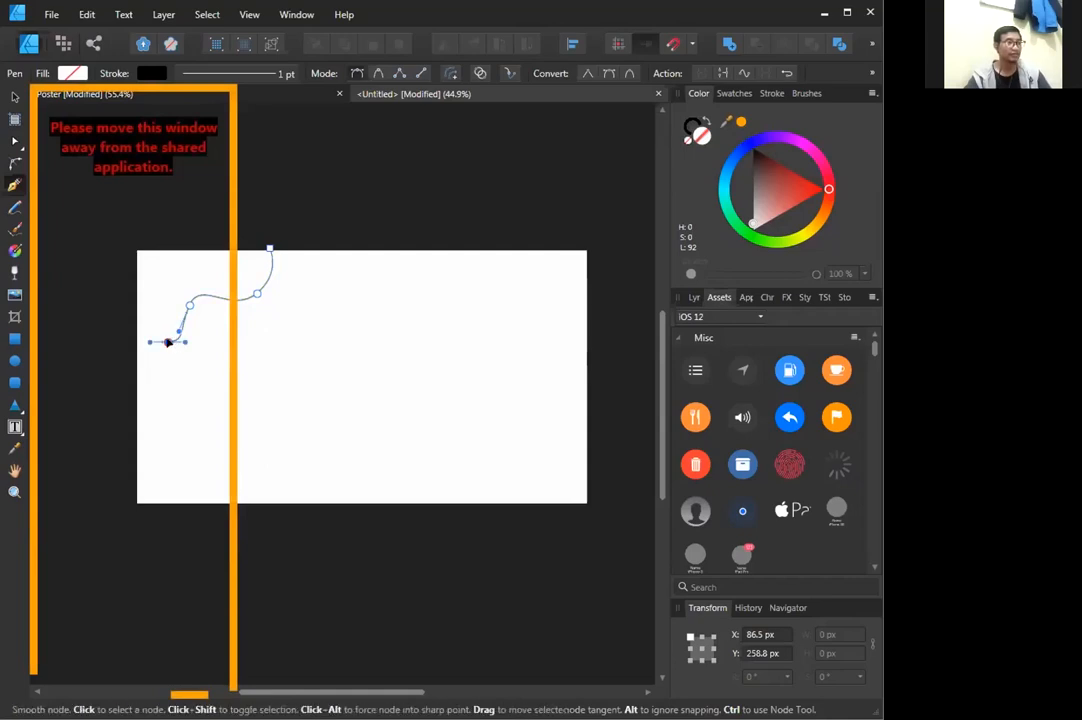
left_click_drag(168, 343, 130, 336)
mouse_move(130, 338)
left_mouse_down()
mouse_move(145, 345)
mouse_move(118, 331)
left_mouse_up()
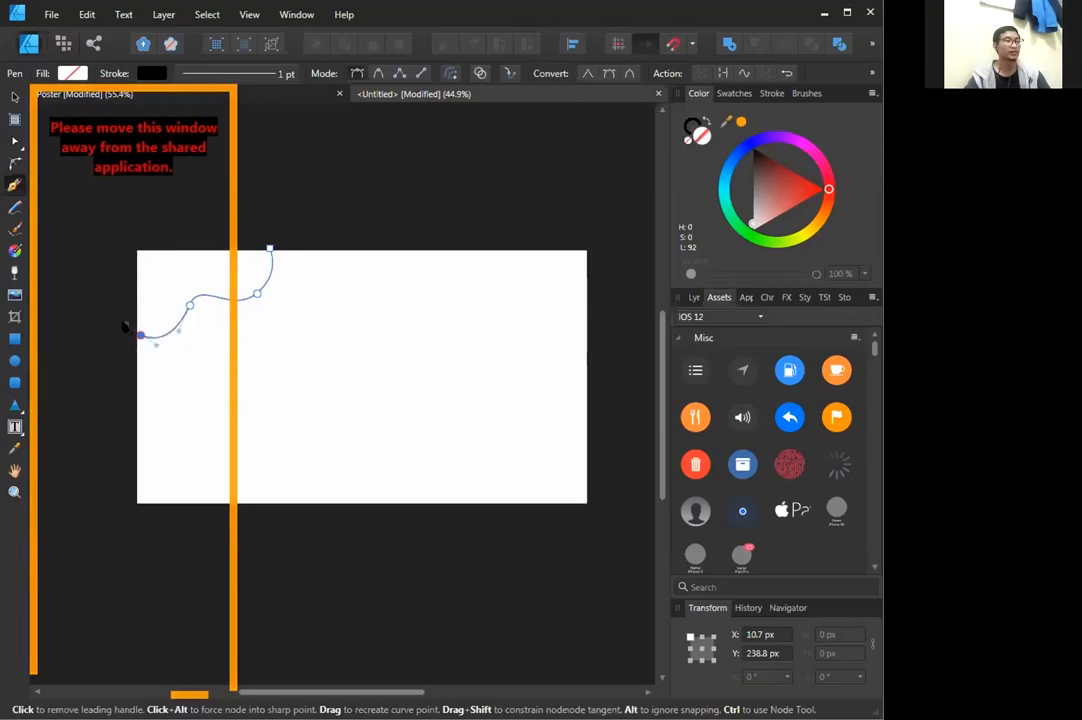
left_click_drag(141, 336, 118, 323)
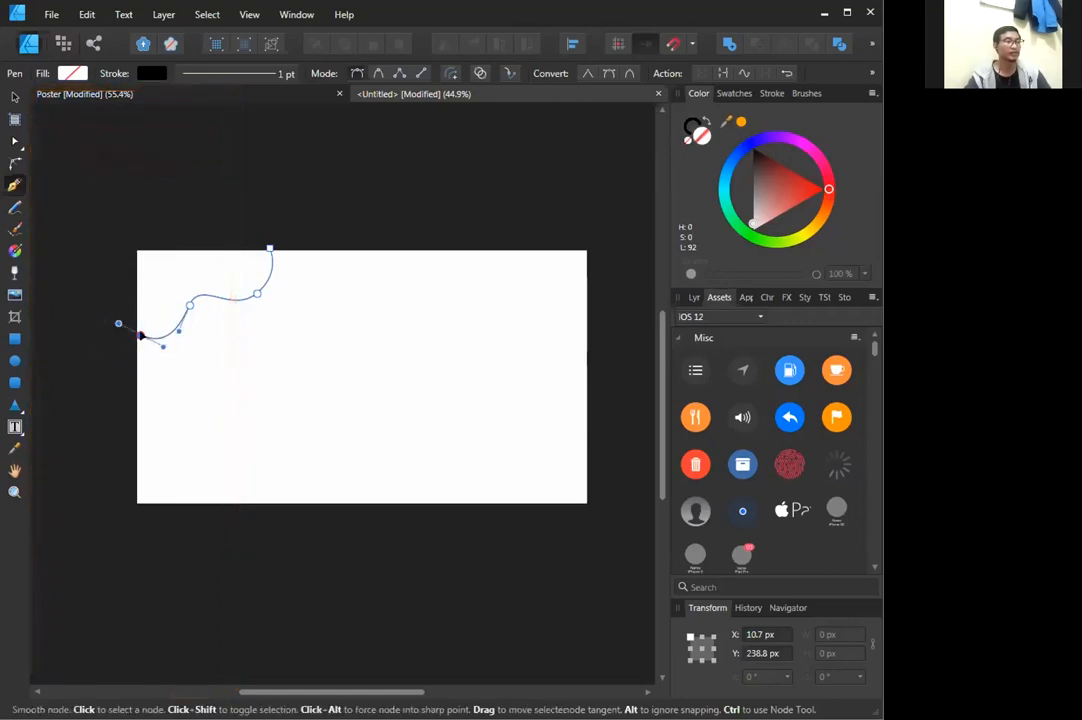
mouse_move(131, 335)
left_mouse_down()
mouse_move(142, 336)
mouse_move(140, 315)
mouse_move(129, 328)
left_mouse_up()
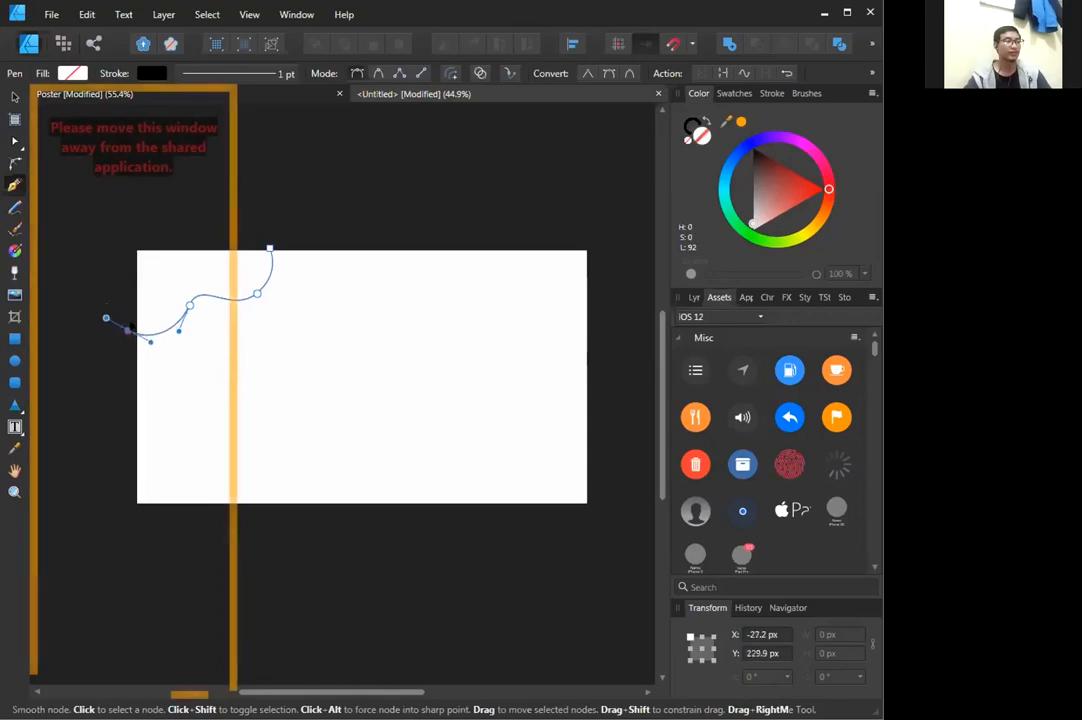
Continue the curve with nodes outside the page's upper-left corner and close it at its starting node on the top edge.
left_click(114, 260)
left_click(127, 225)
left_click(189, 219)
left_click(250, 223)
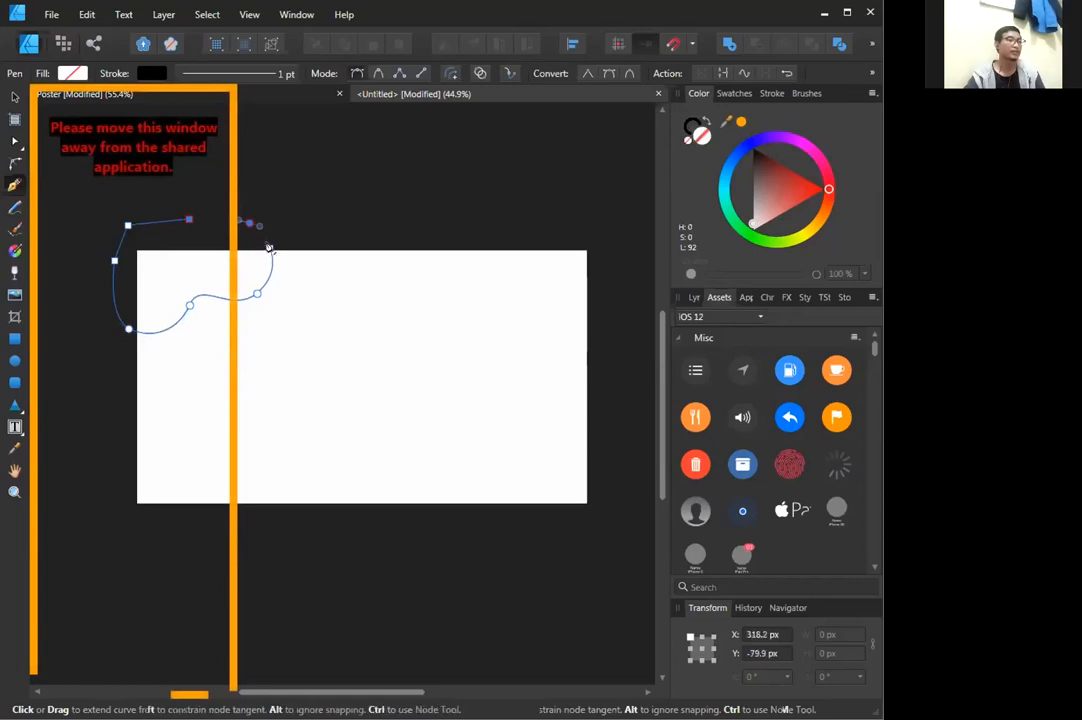
left_click(272, 254)
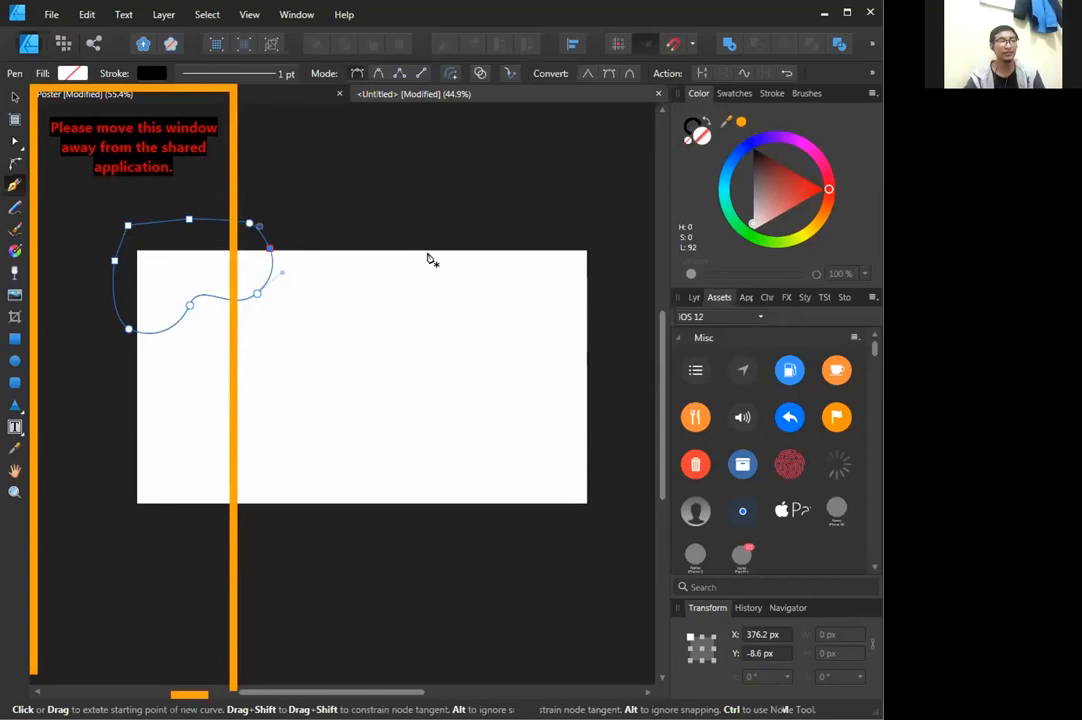
Fill the closed corner shape with light orange (H 34, S 100, L 68).
left_click(794, 177)
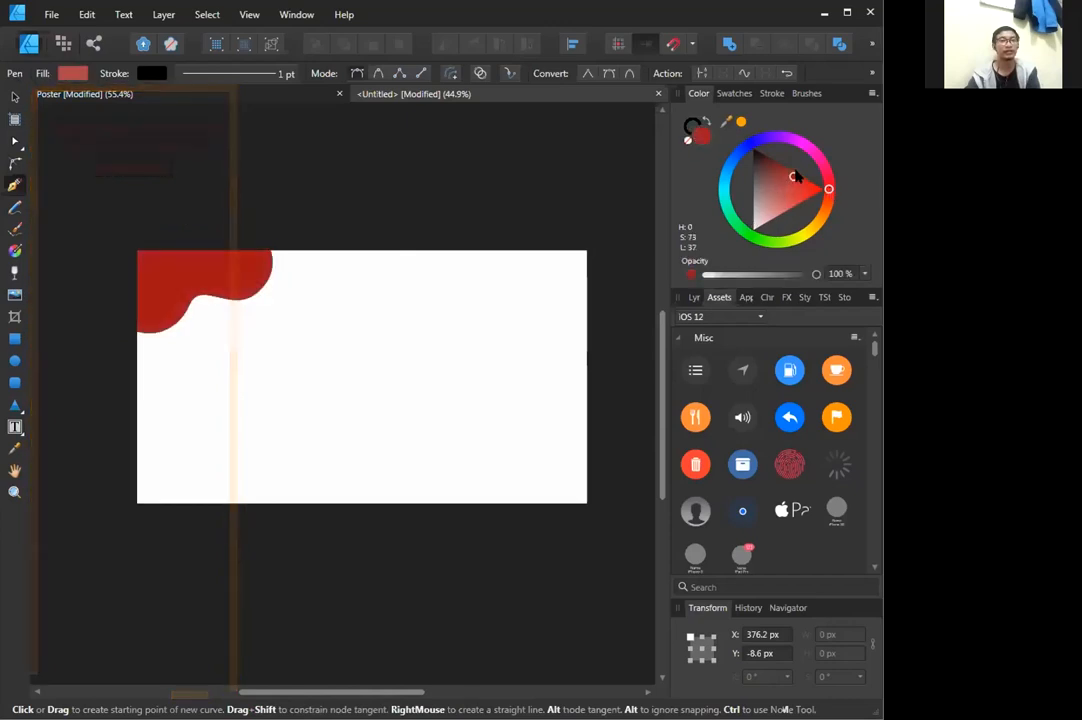
left_click(798, 203)
mouse_move(798, 221)
left_mouse_down()
mouse_move(752, 228)
mouse_move(753, 152)
mouse_move(815, 192)
mouse_move(798, 218)
mouse_move(830, 207)
mouse_move(809, 236)
mouse_move(819, 225)
left_mouse_up()
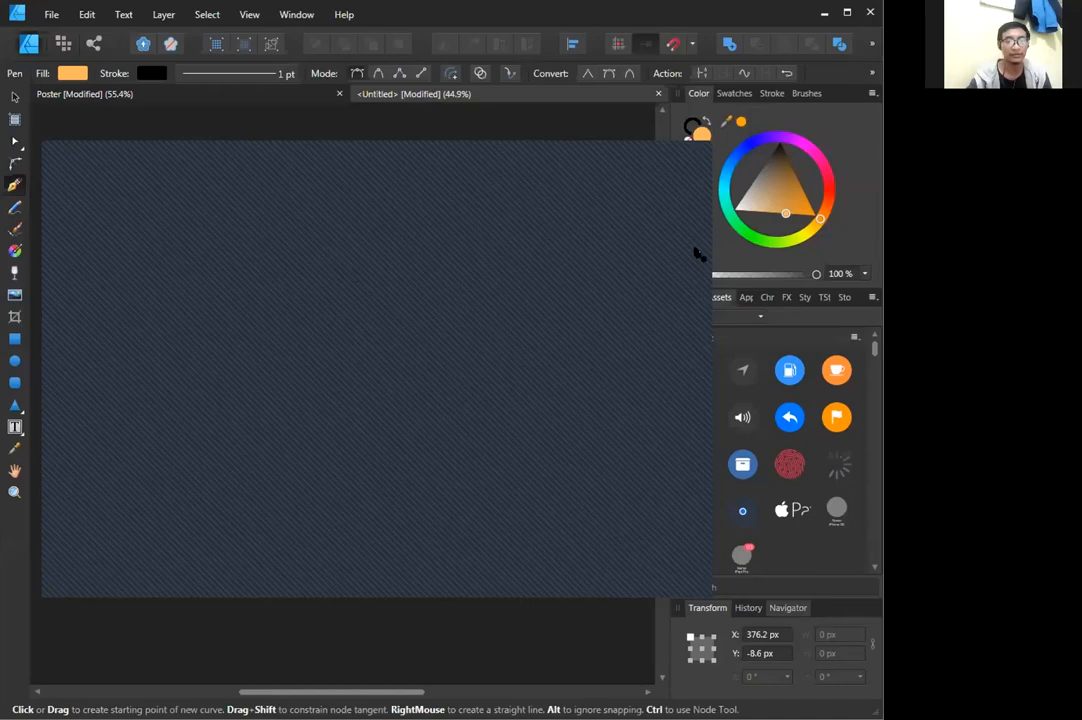
Switch to the File Explorer window showing the Bahan folder and position it over the canvas with Warna.jpg in view.
key("alt+Tab")
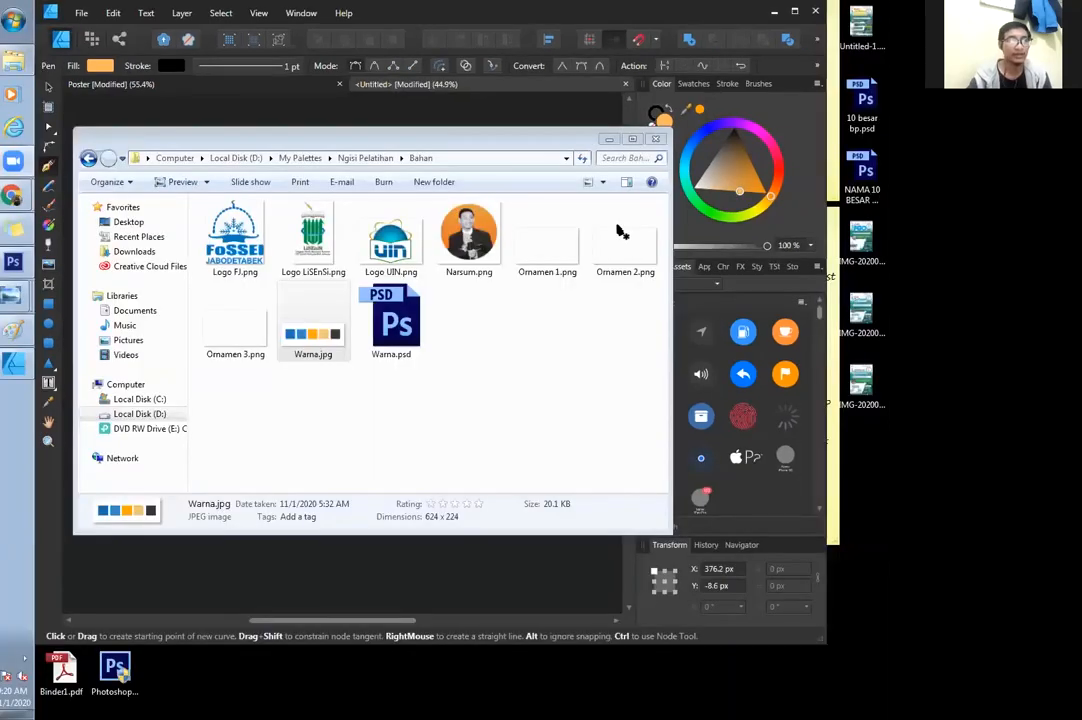
left_click_drag(440, 139, 382, 112)
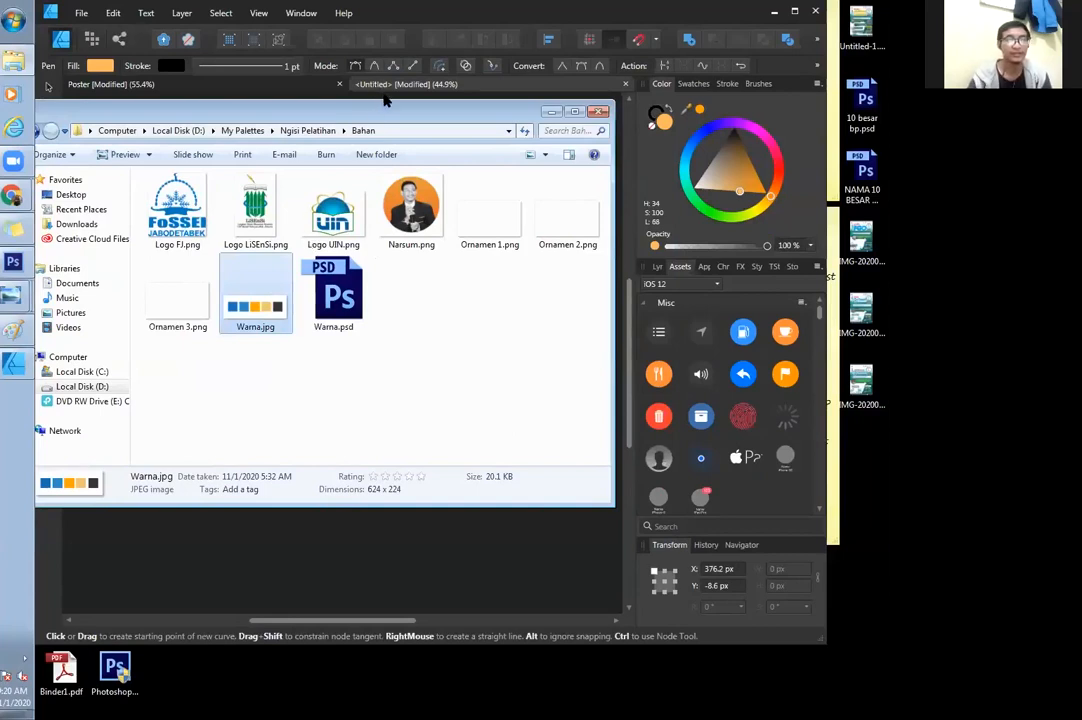
left_click_drag(306, 114, 387, 101)
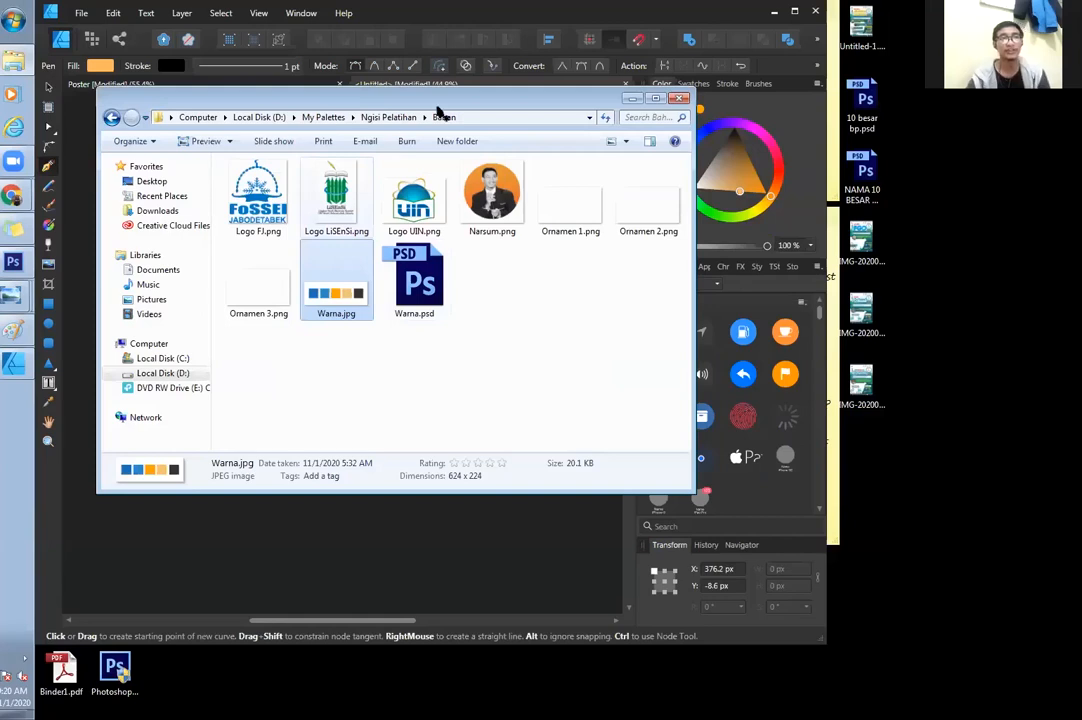
left_click_drag(489, 92, 491, 117)
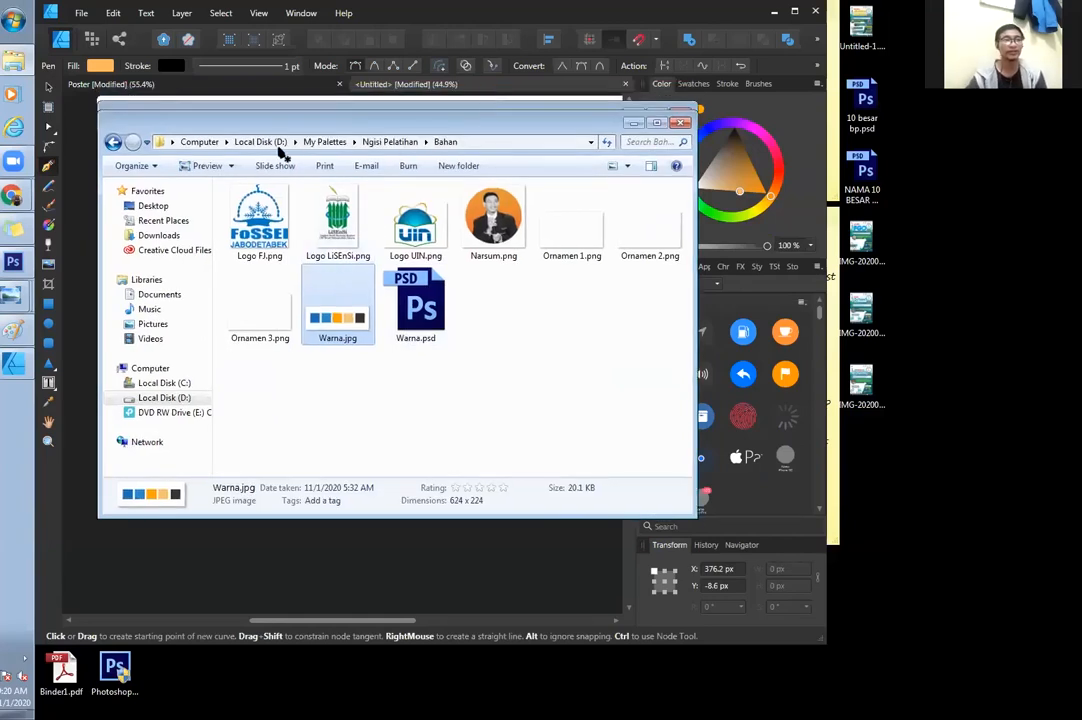
Place Warna.jpg from the Bahan folder on the page and move it to about X 597, Y 47 px.
left_click(36, 130)
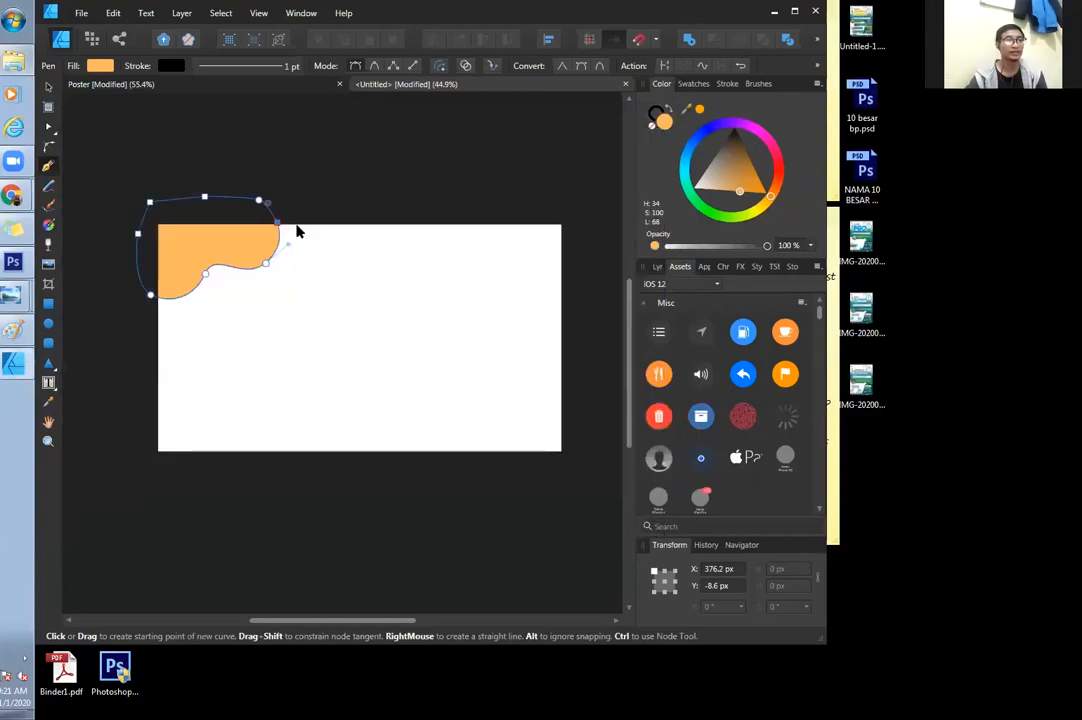
left_click_drag(377, 146, 584, 198)
left_click_drag(525, 367, 224, 352)
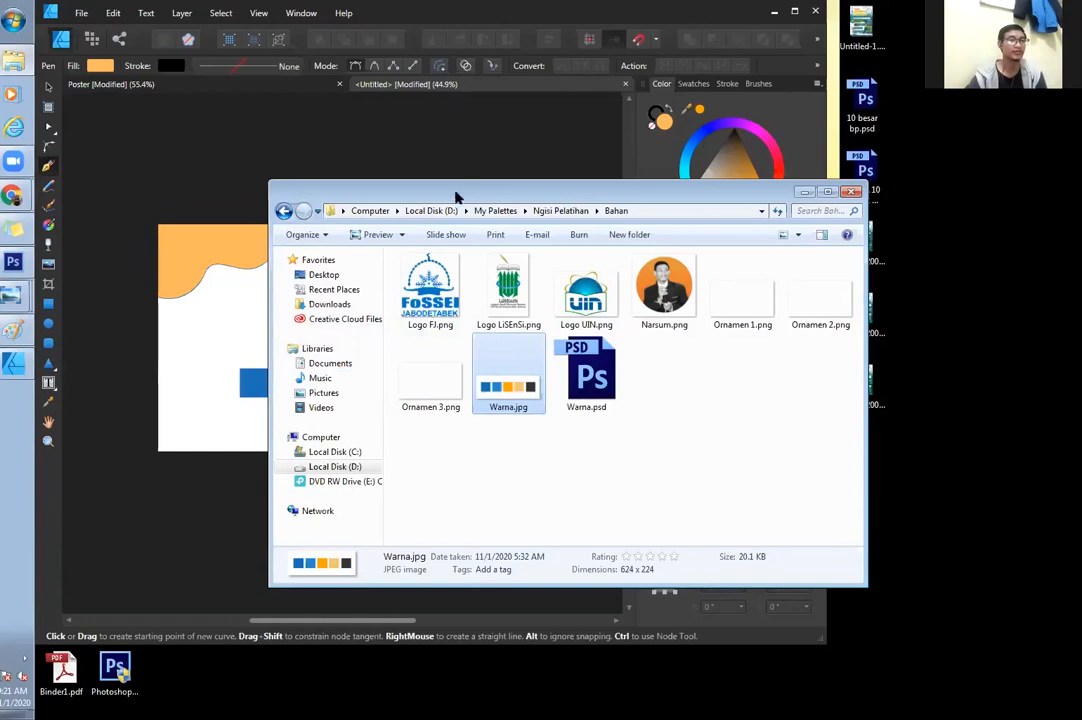
left_click_drag(467, 193, 172, 250)
left_click(507, 249)
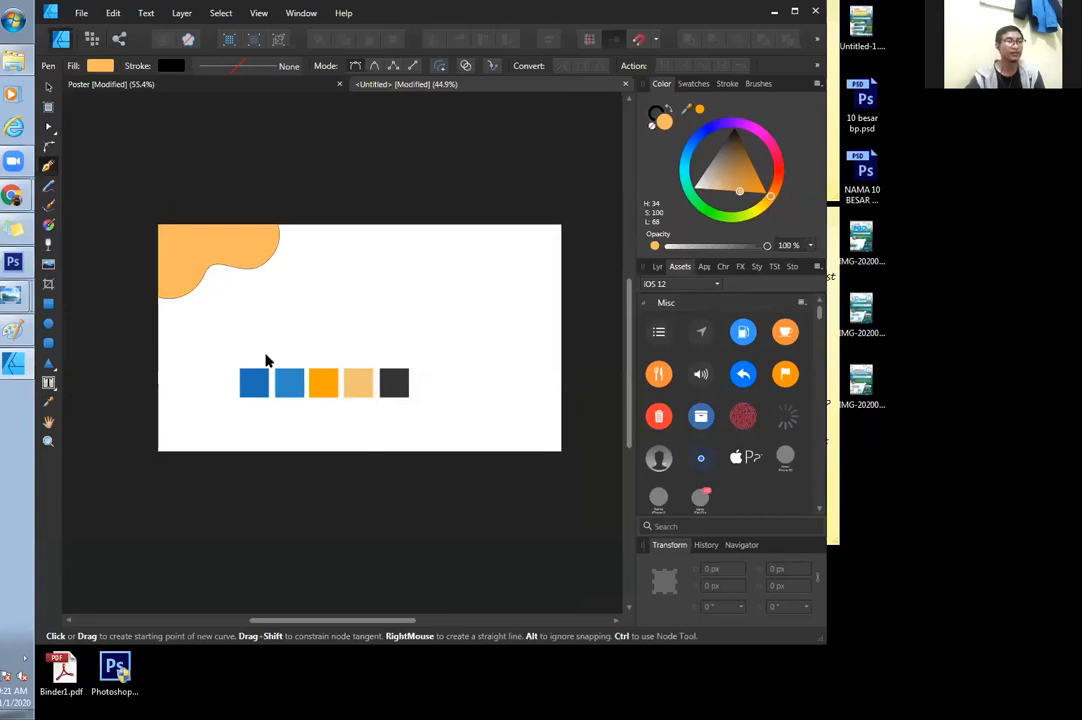
left_click(49, 88)
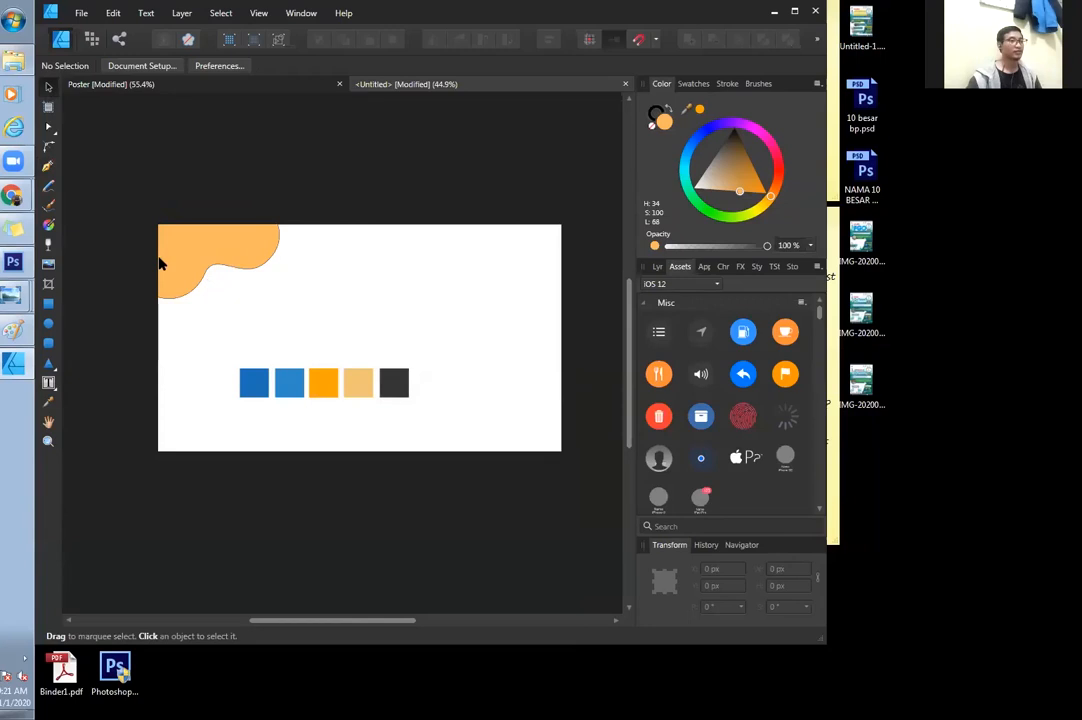
left_click_drag(283, 374, 412, 278)
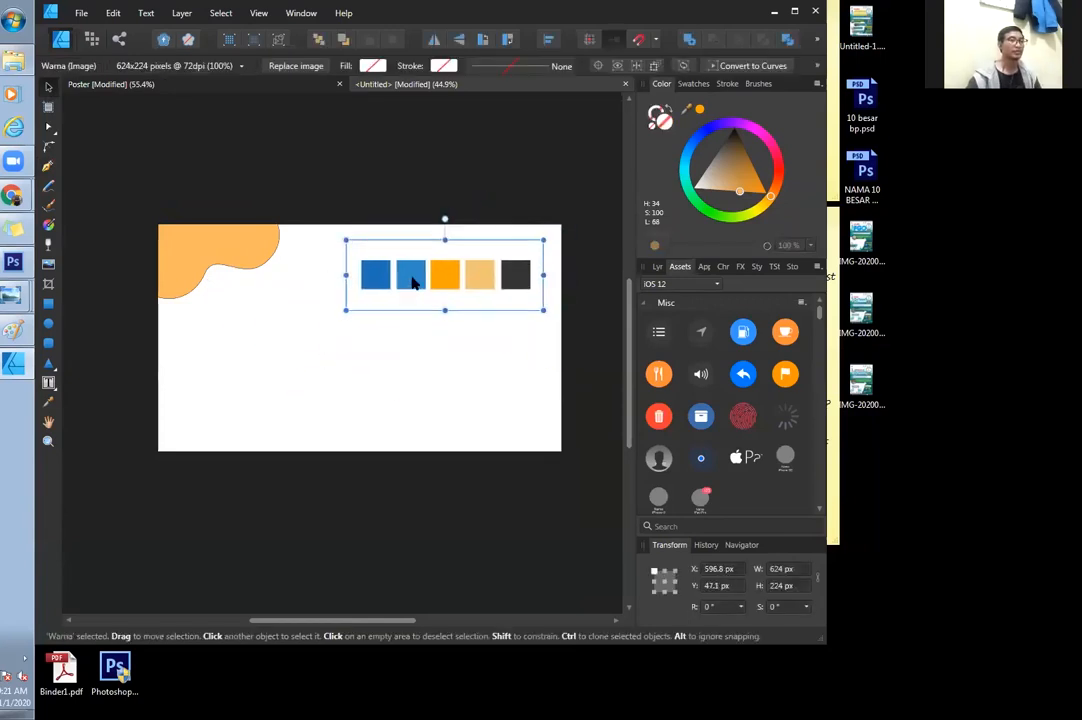
left_click(48, 166)
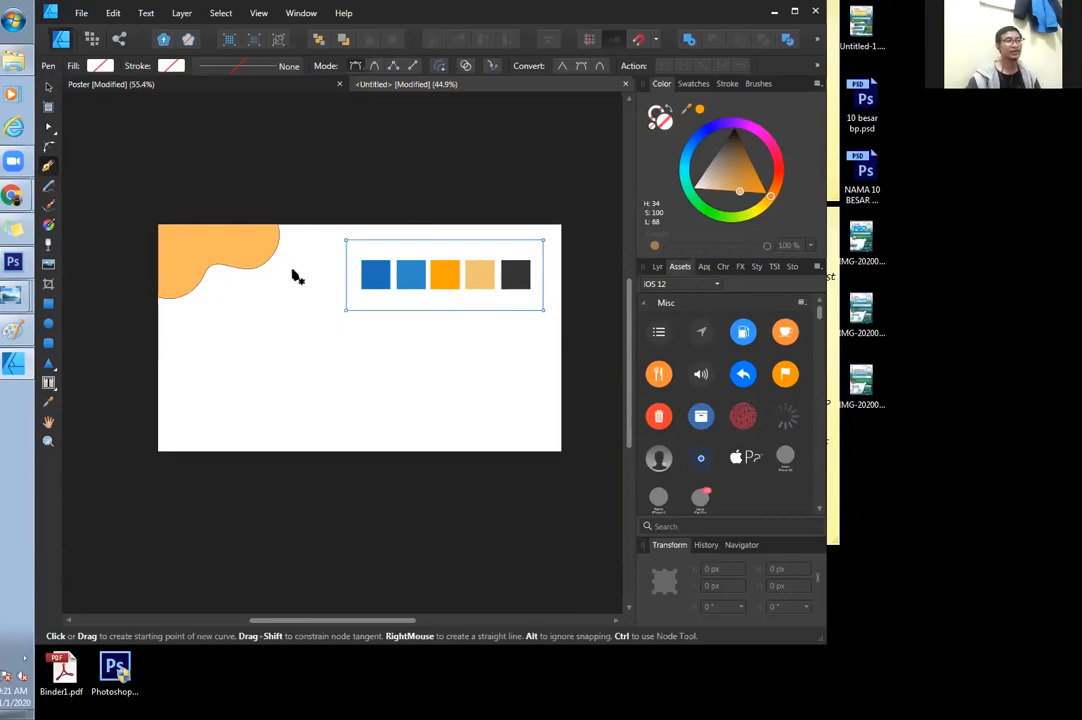
mouse_move(313, 269)
left_mouse_down()
mouse_move(284, 309)
mouse_move(272, 384)
left_mouse_up()
mouse_move(243, 348)
left_mouse_down()
mouse_move(273, 287)
mouse_move(298, 275)
left_mouse_up()
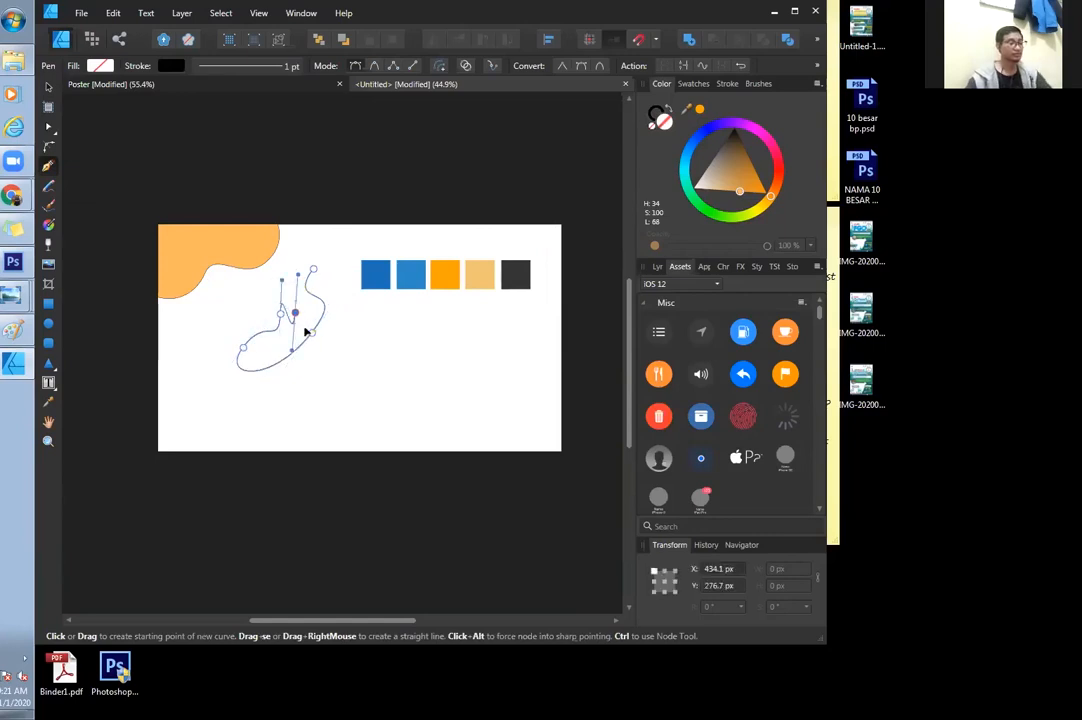
key("ctrl+z")
key("ctrl+z")
key("ctrl+z")
key("ctrl+z")
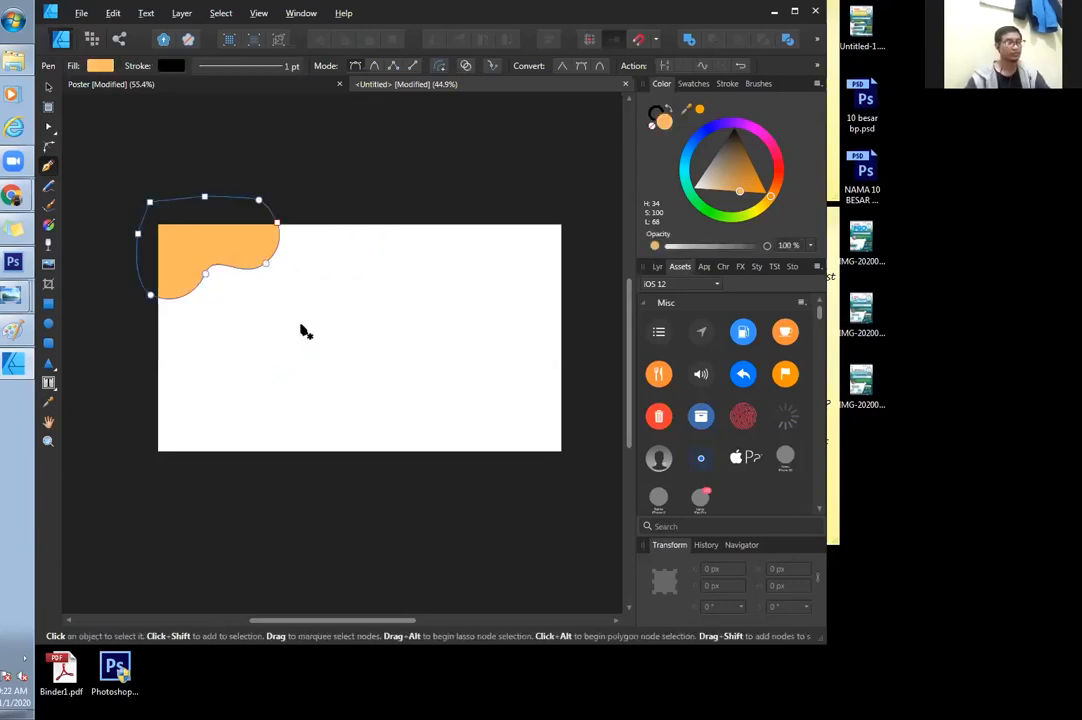
key("ctrl+shift+z")
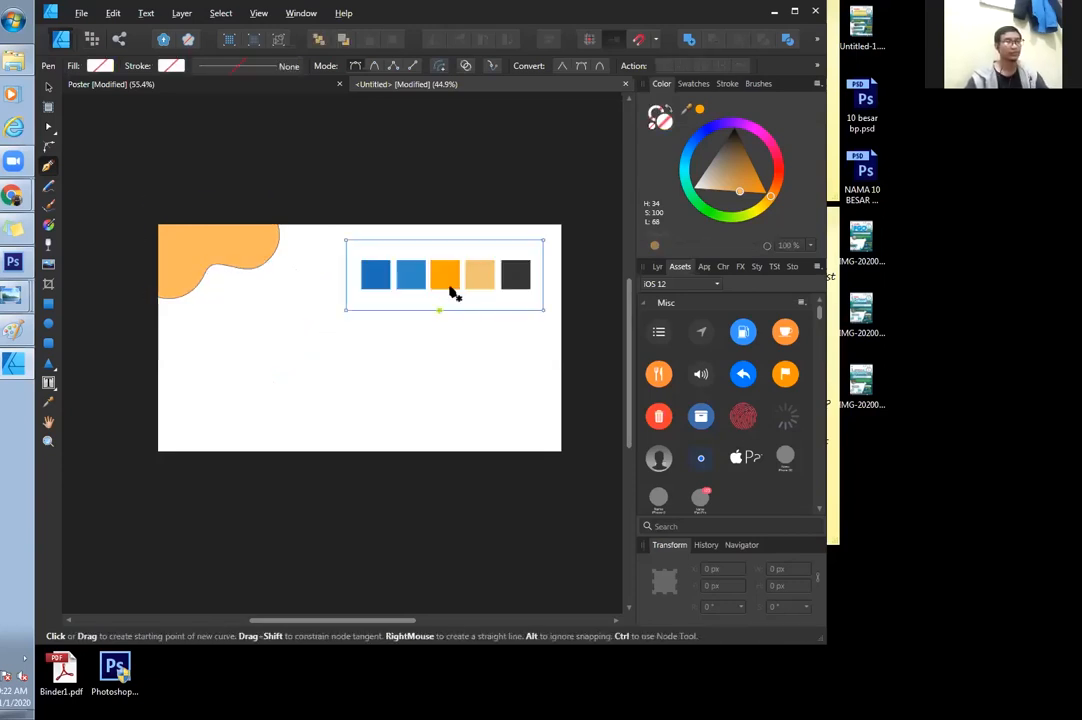
left_click(48, 88)
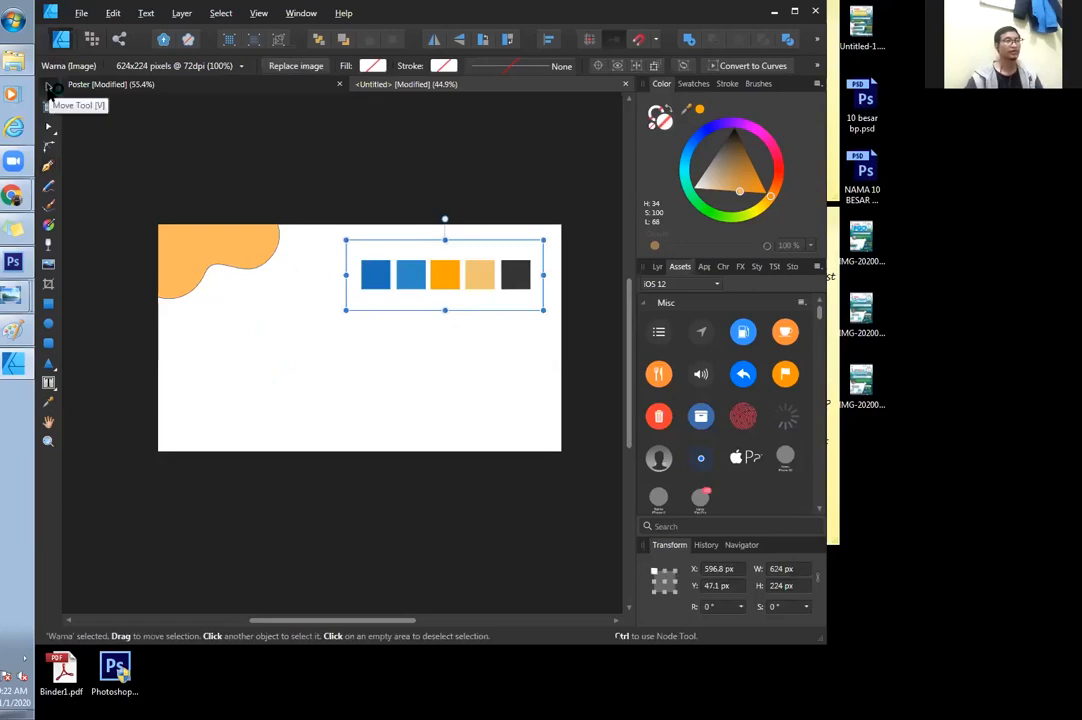
left_click_drag(455, 282, 429, 302)
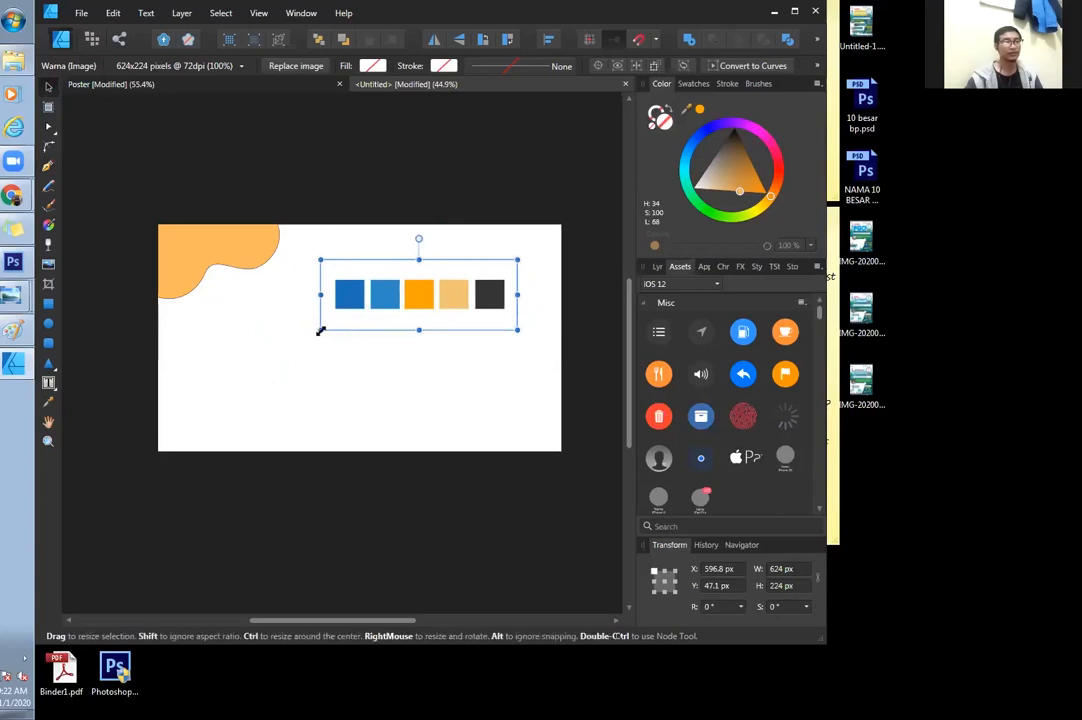
mouse_move(320, 332)
left_mouse_down()
mouse_move(309, 336)
mouse_move(318, 331)
left_mouse_up()
left_click_drag(329, 332, 377, 353)
key("ctrl+z")
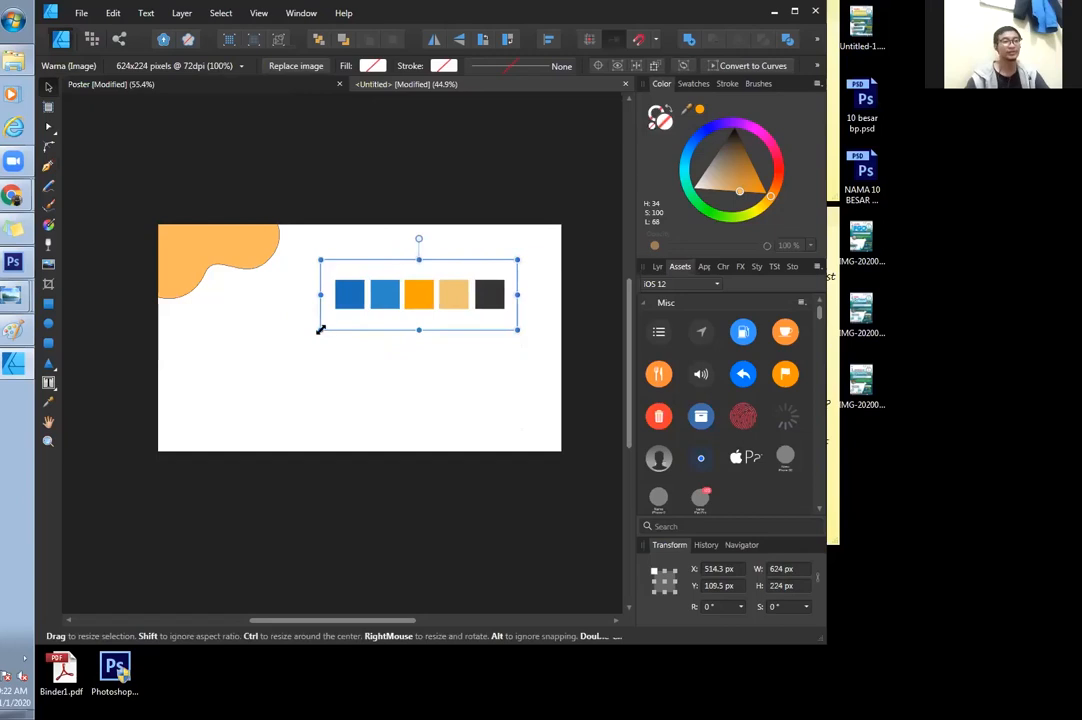
Shrink the palette image to about 155 x 56 px near the page's top edge, at about X 578, Y 29 px.
left_click_drag(427, 307, 462, 291)
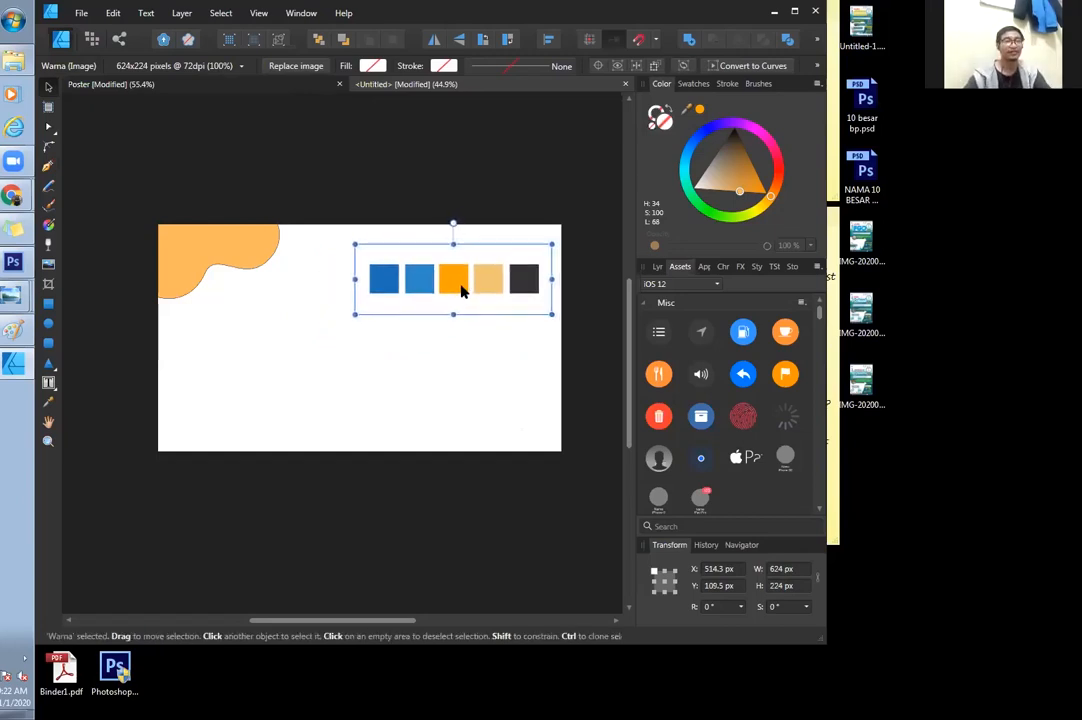
left_click_drag(352, 317, 369, 247)
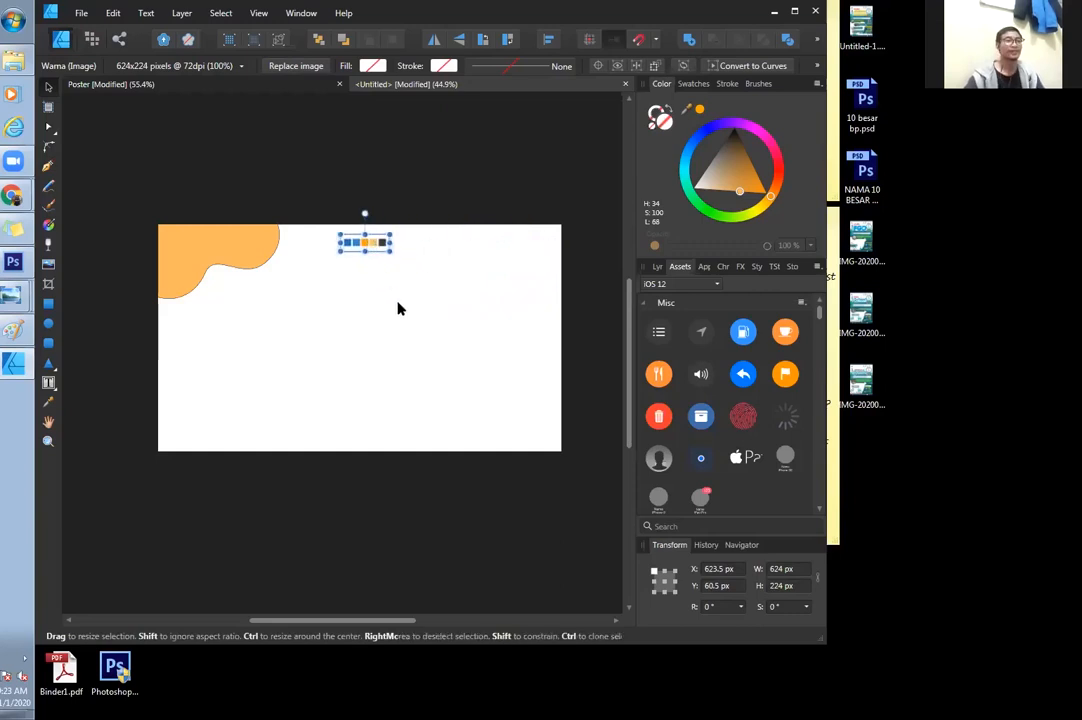
left_click(398, 309)
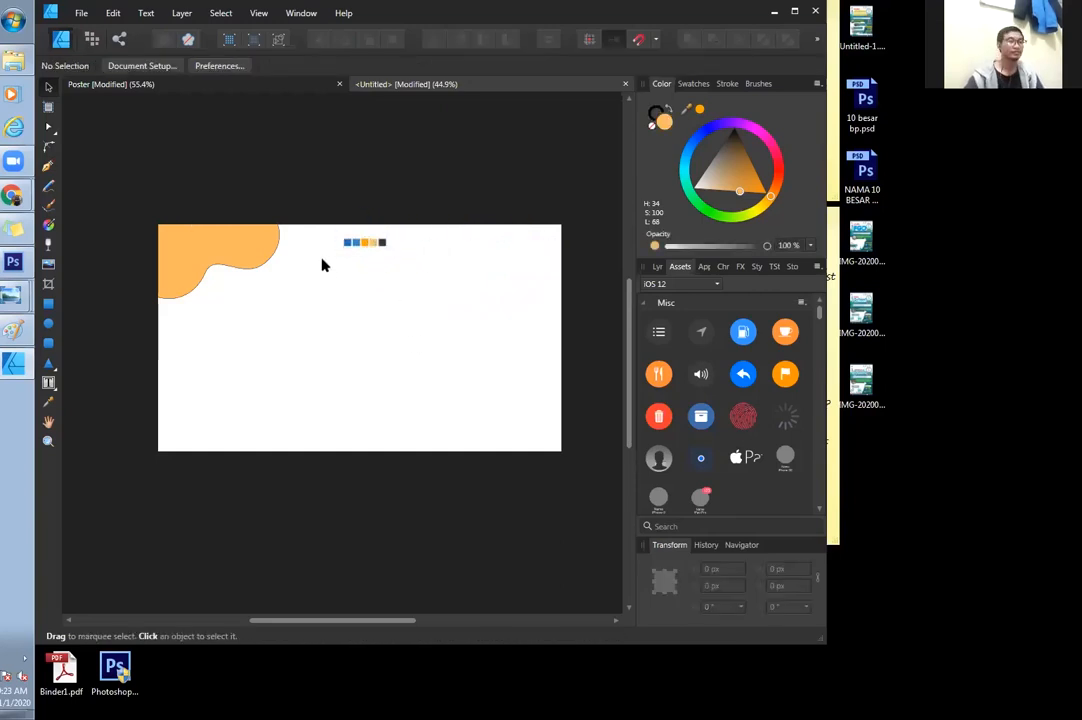
Try the orange corner shape without its black outline by setting the stroke to none.
left_click(252, 257)
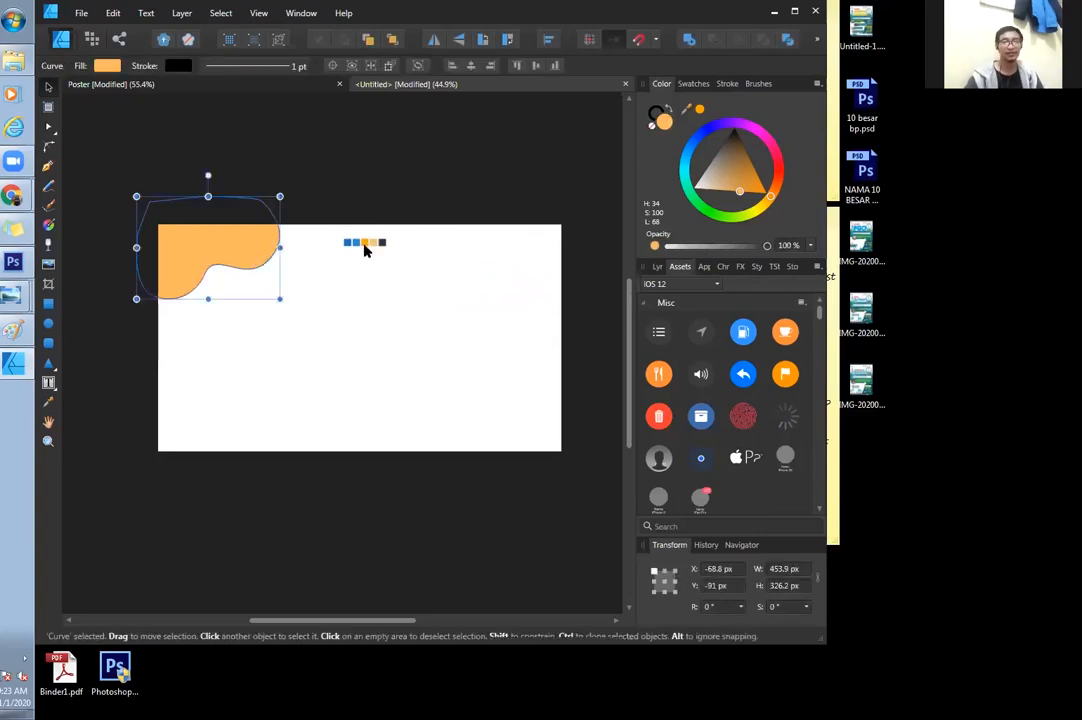
scroll(378, 292, "up", 1)
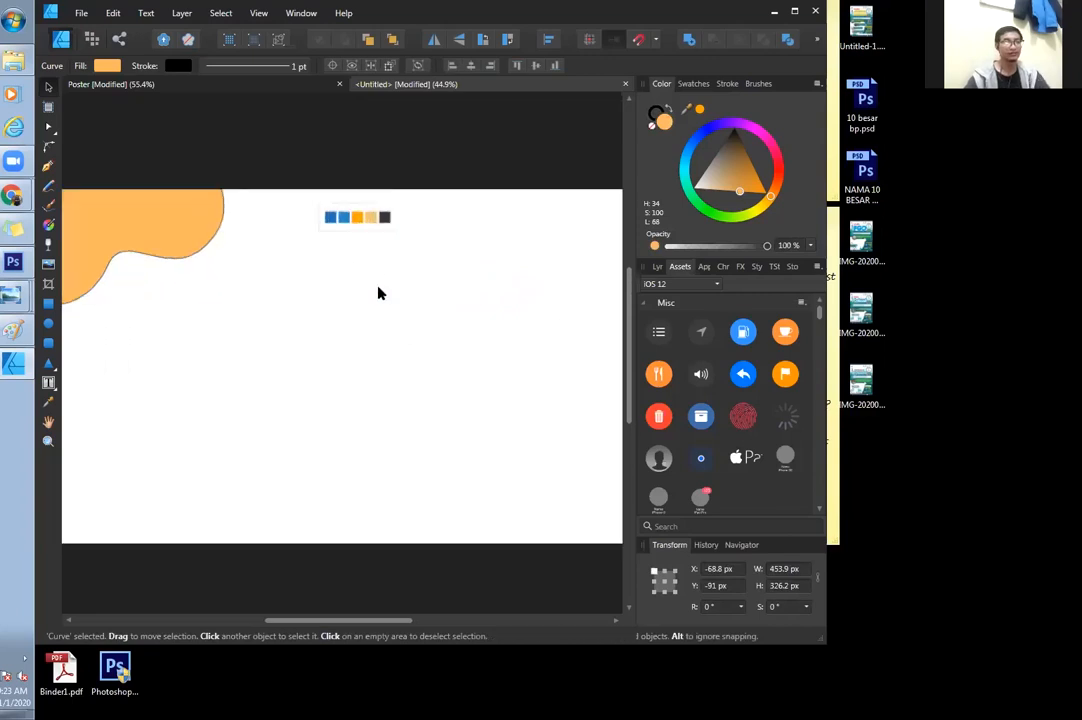
left_click(358, 228)
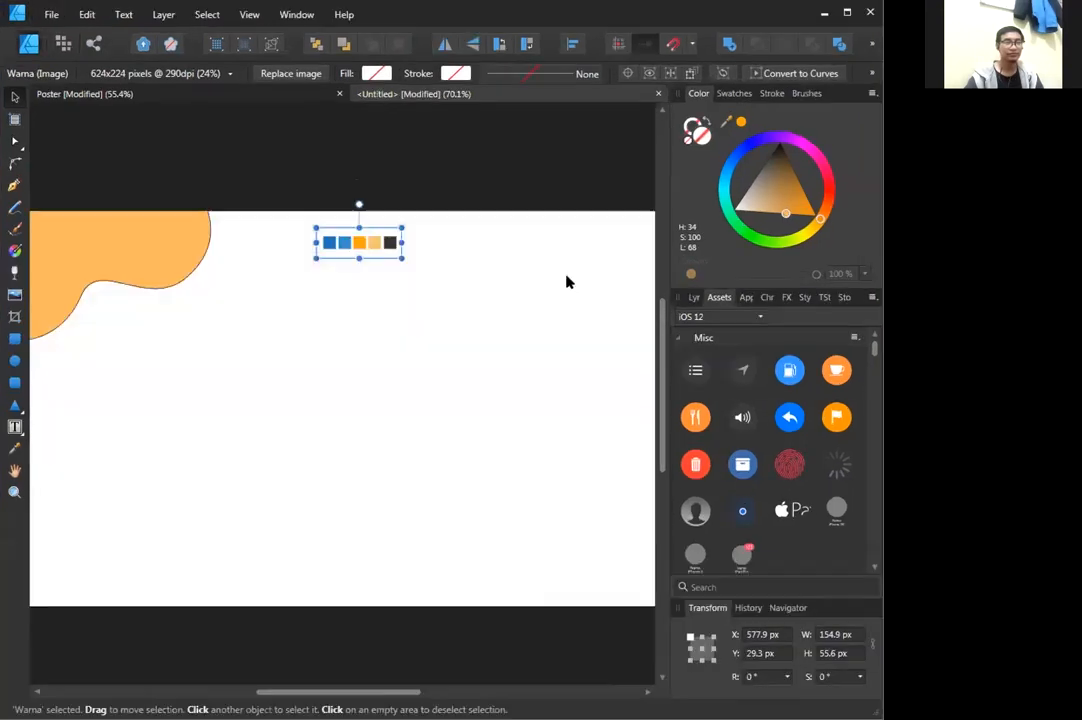
left_click(176, 242)
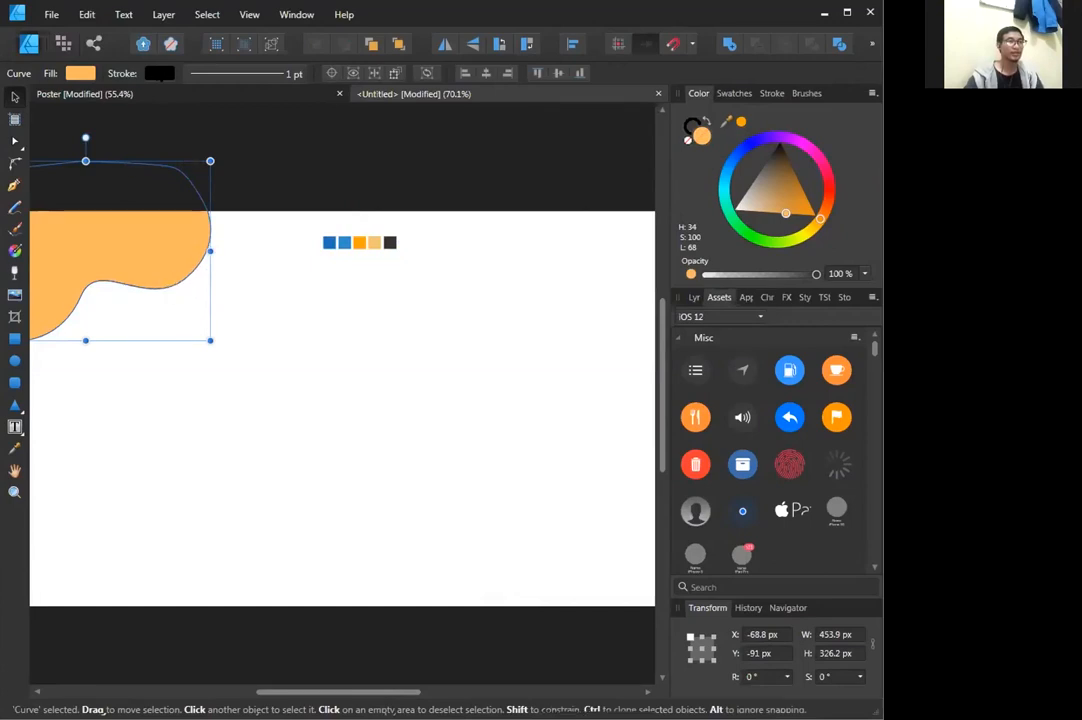
left_click(159, 73)
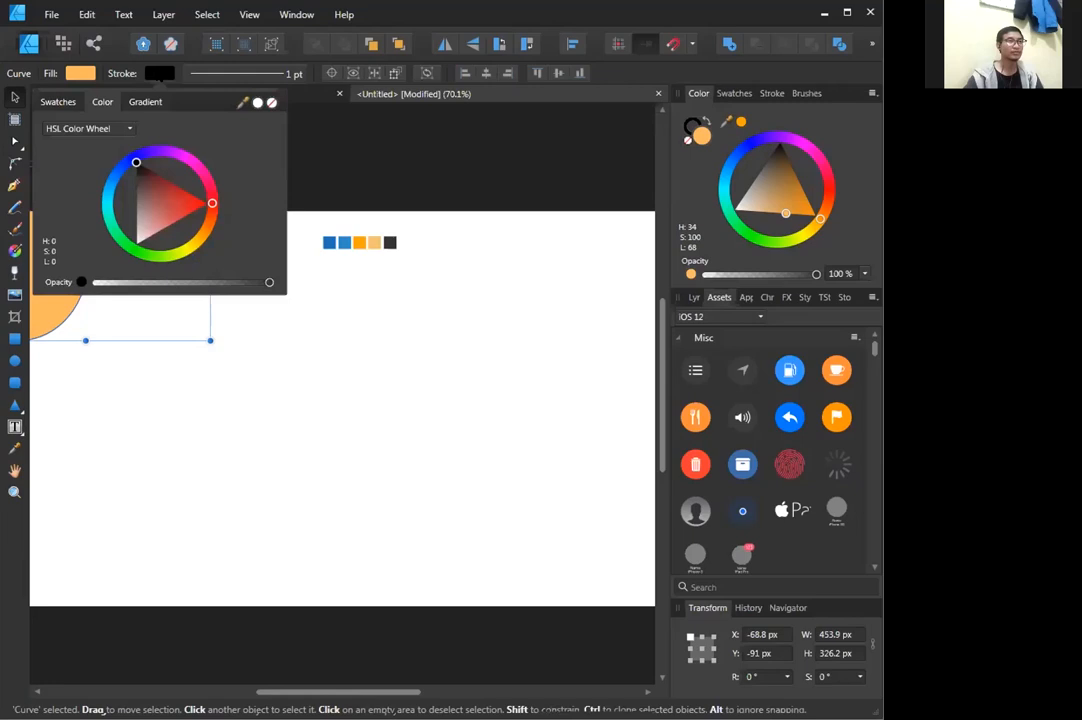
left_click(159, 73)
left_click(159, 73)
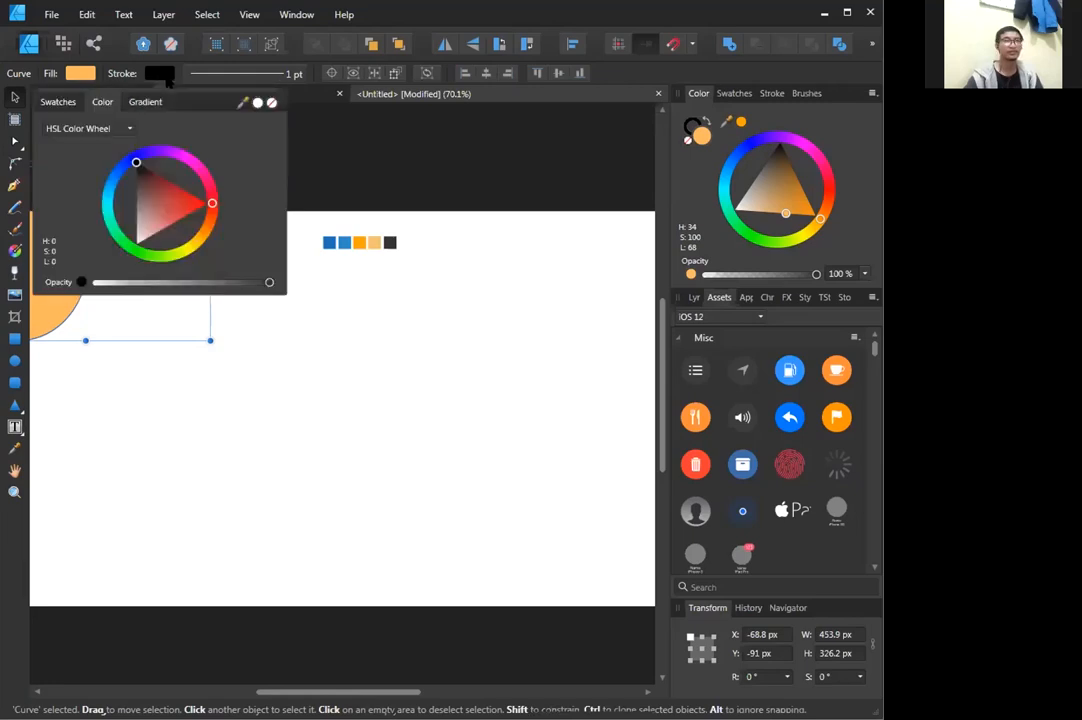
left_click(272, 104)
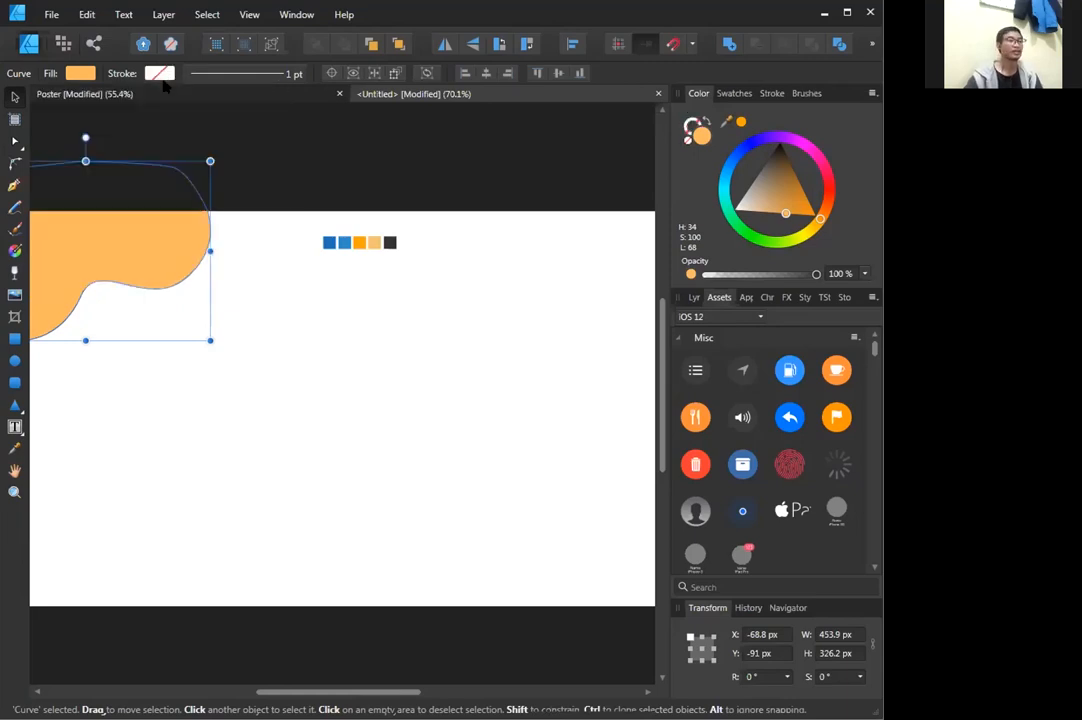
left_click(241, 270)
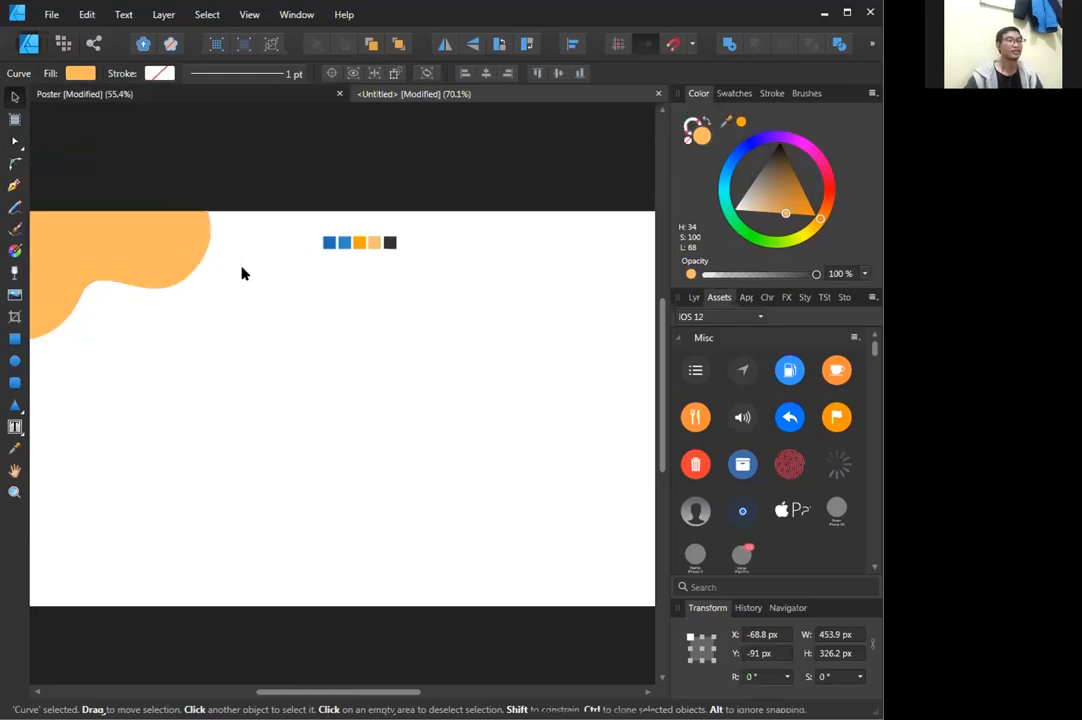
left_click(167, 273)
left_click(296, 318)
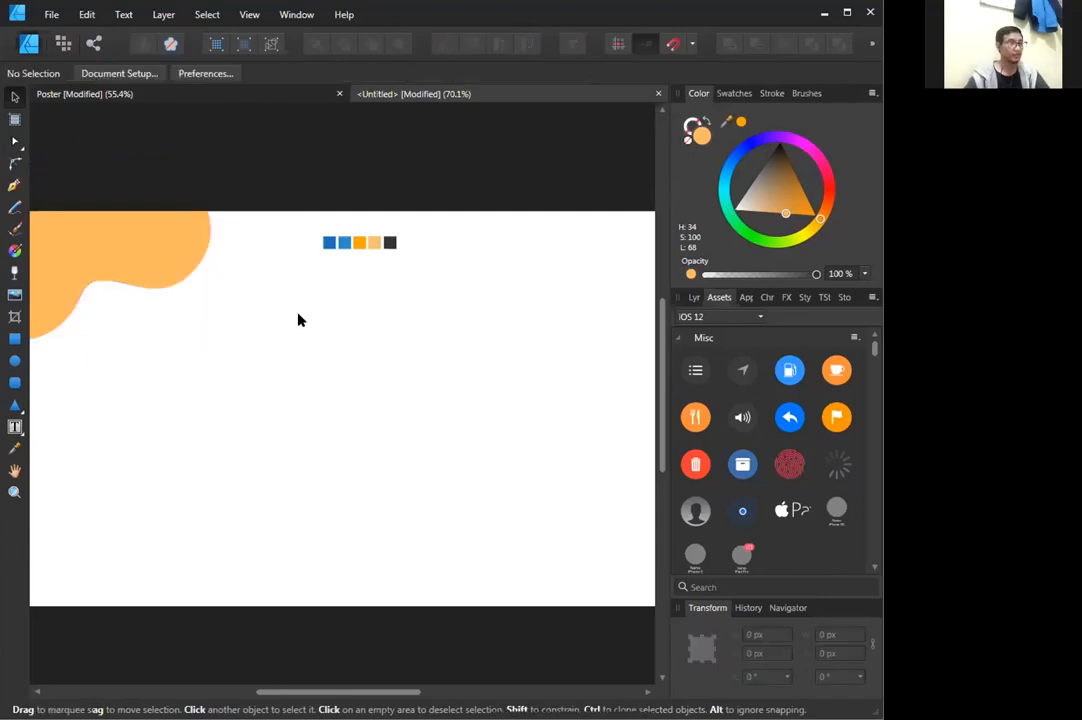
Undo the stroke removal on the orange corner shape and deselect it.
left_click(297, 319)
left_click(297, 317)
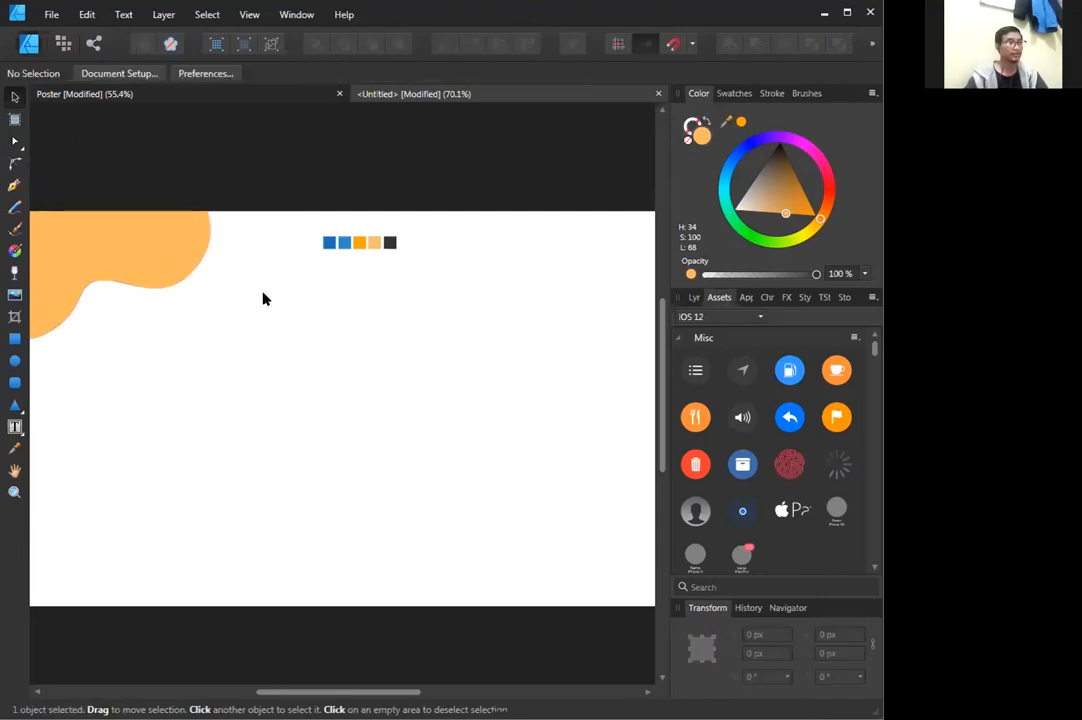
left_click(263, 298)
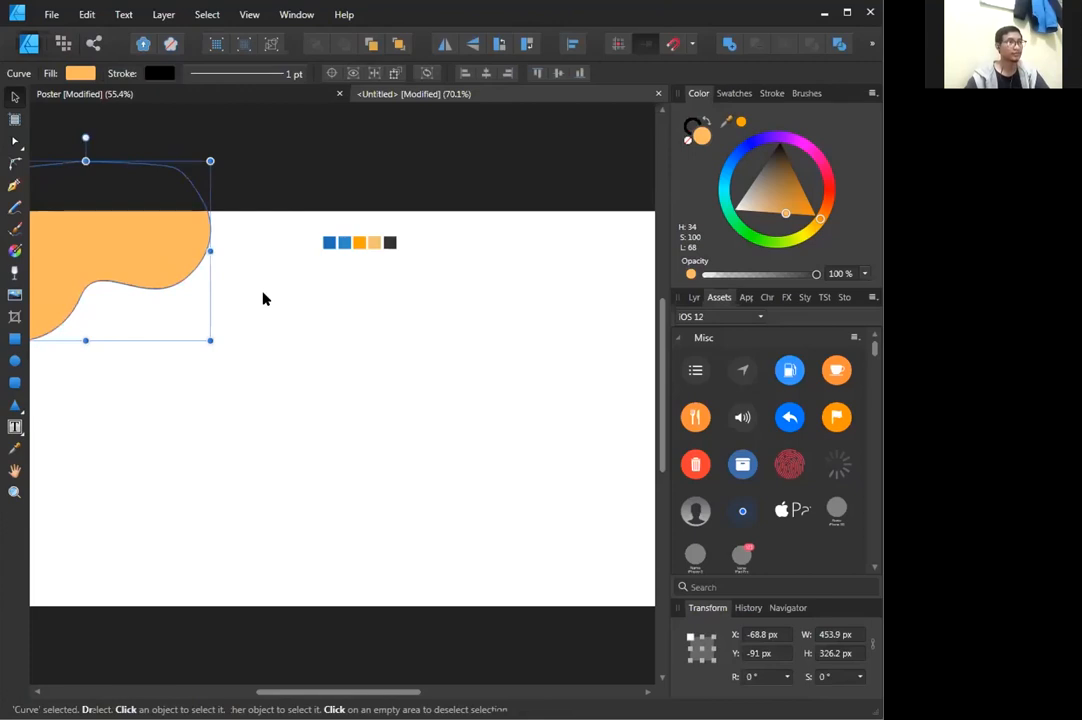
left_click(264, 302)
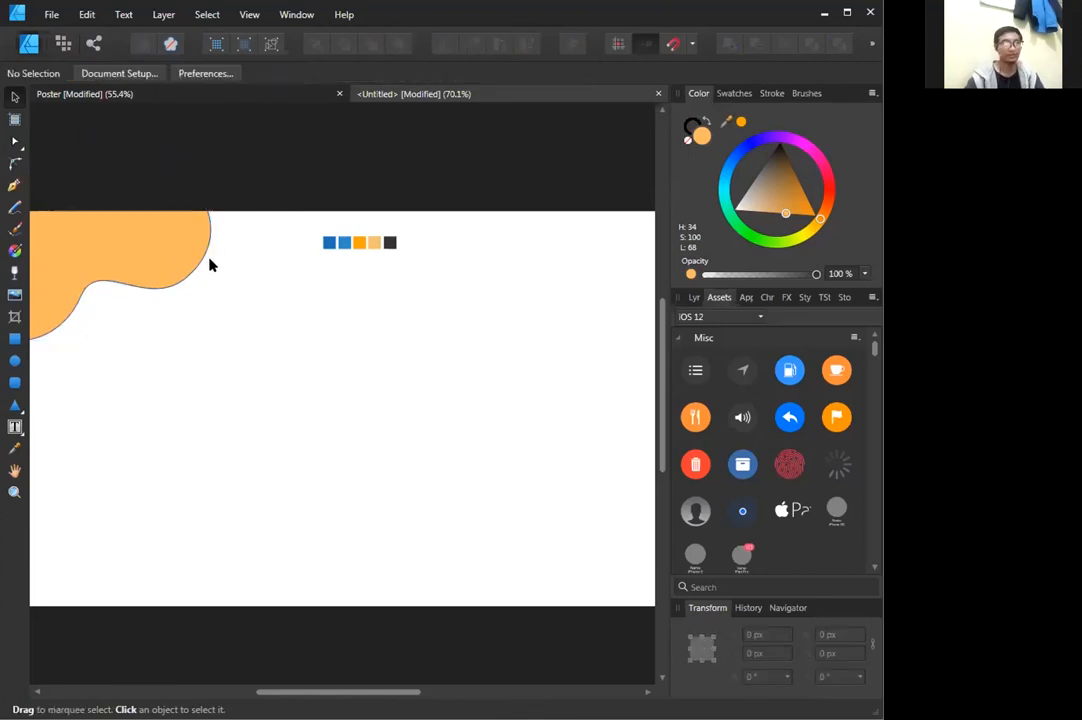
Remove the black stroke from the orange corner shape.
left_click(196, 262)
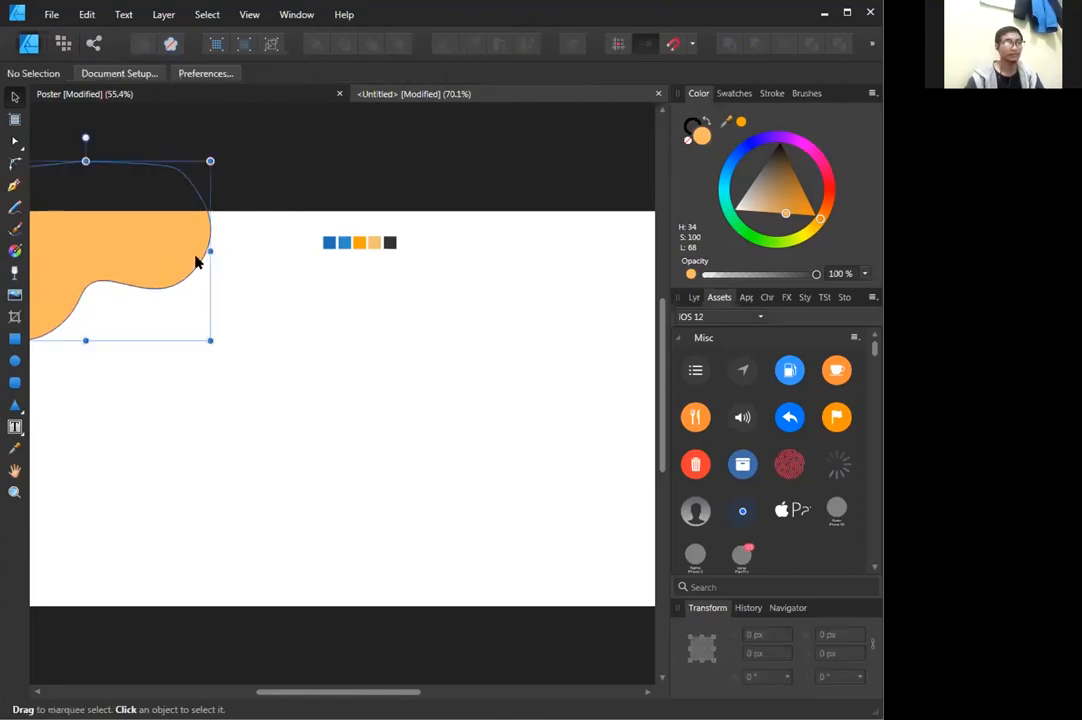
left_click(158, 73)
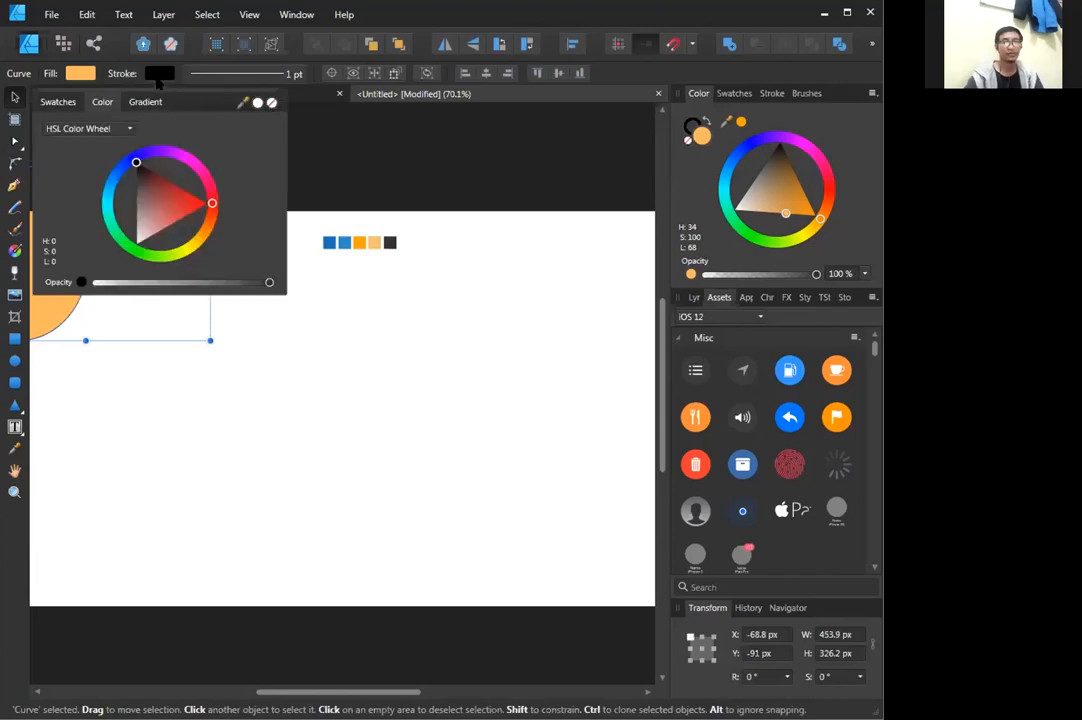
left_click(272, 103)
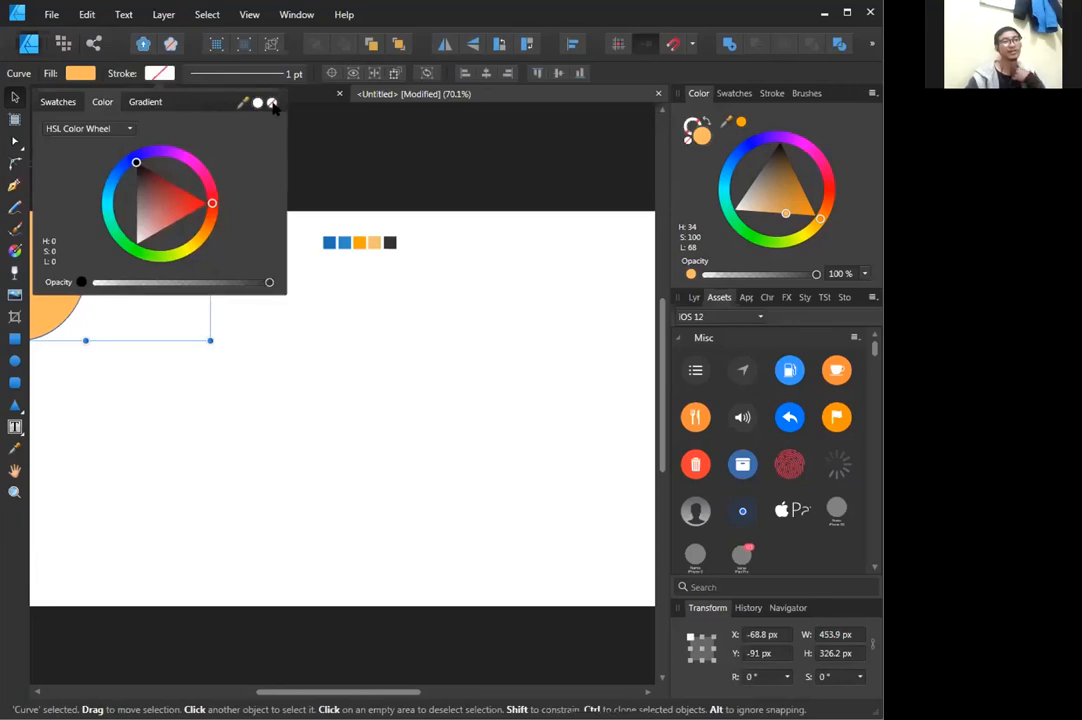
left_click(163, 75)
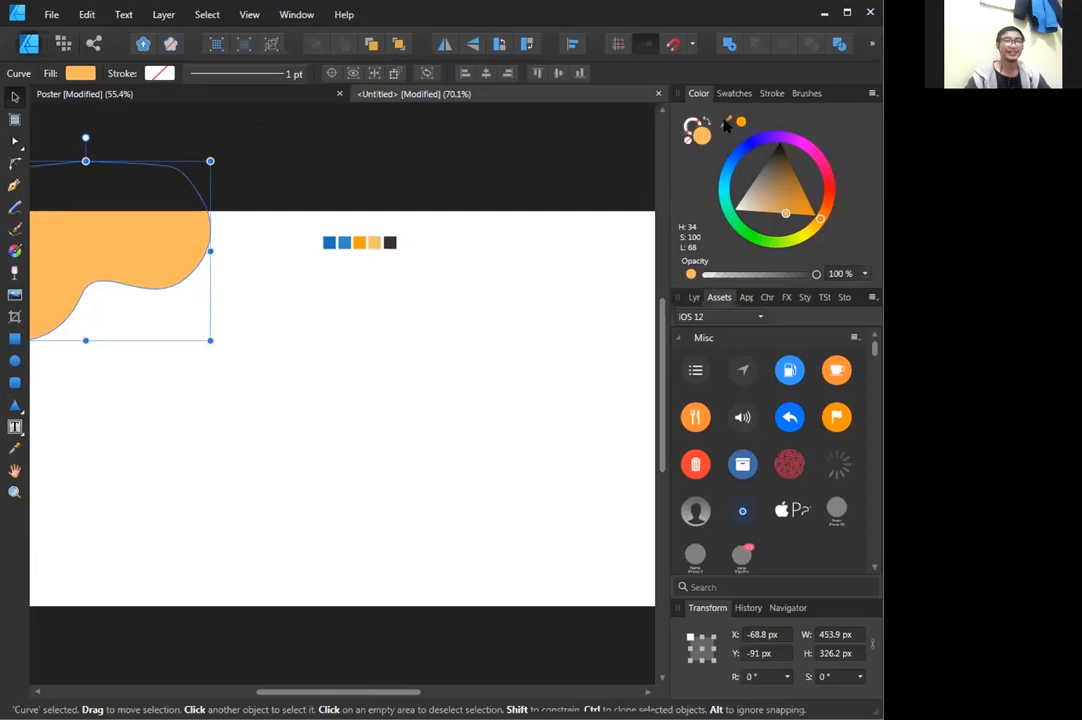
Sample the bright orange swatch (R 255, G 163, B 0) from the palette image with the colour picker.
left_click_drag(727, 122, 472, 256)
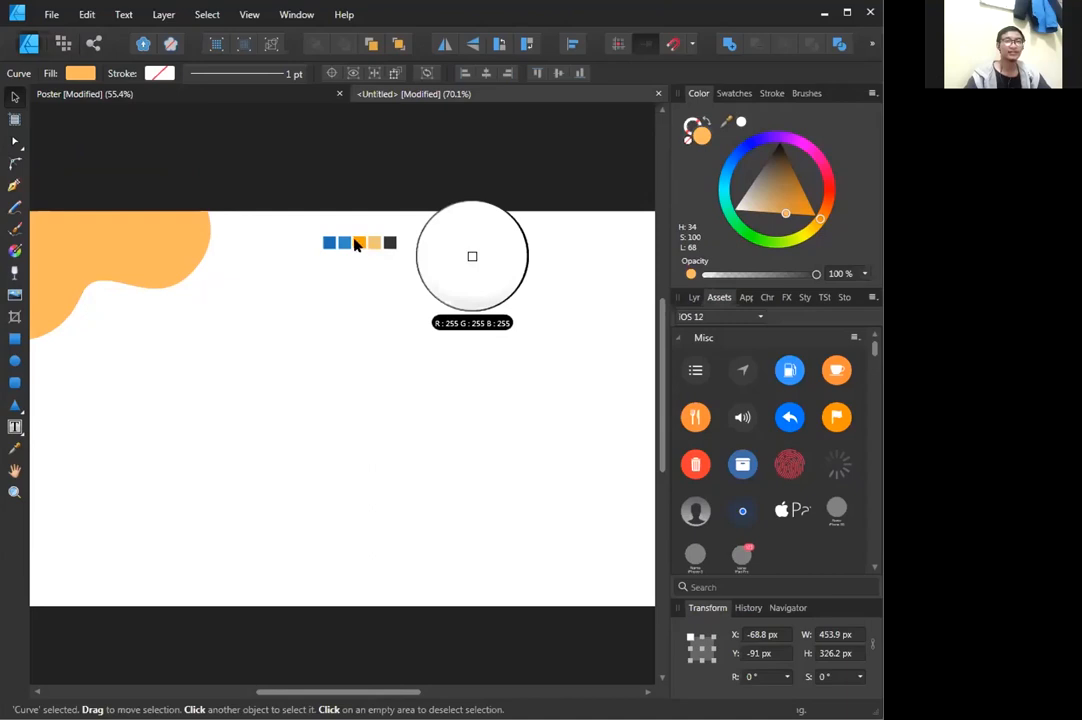
left_click(356, 242)
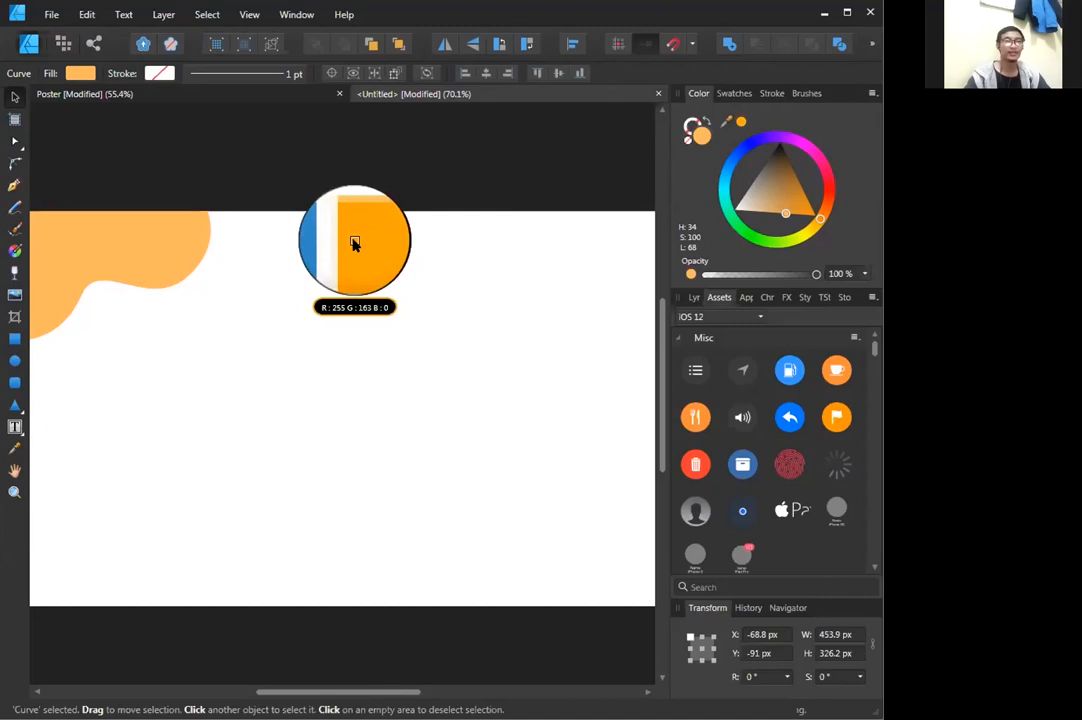
left_click_drag(355, 242, 361, 244)
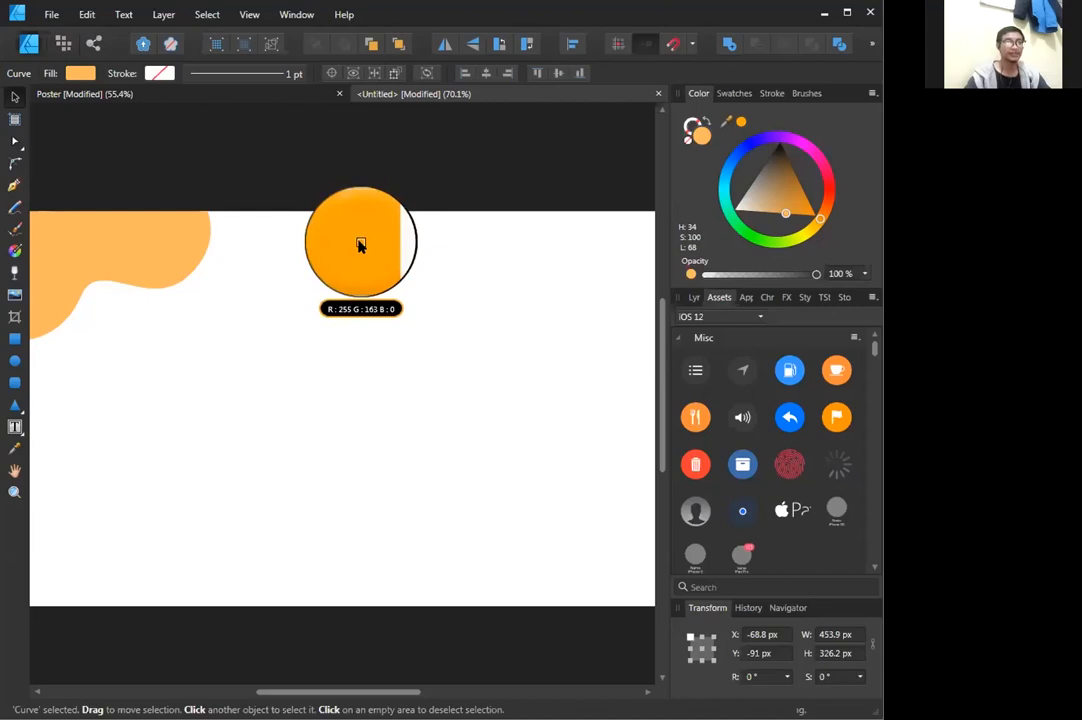
left_click_drag(361, 244, 362, 244)
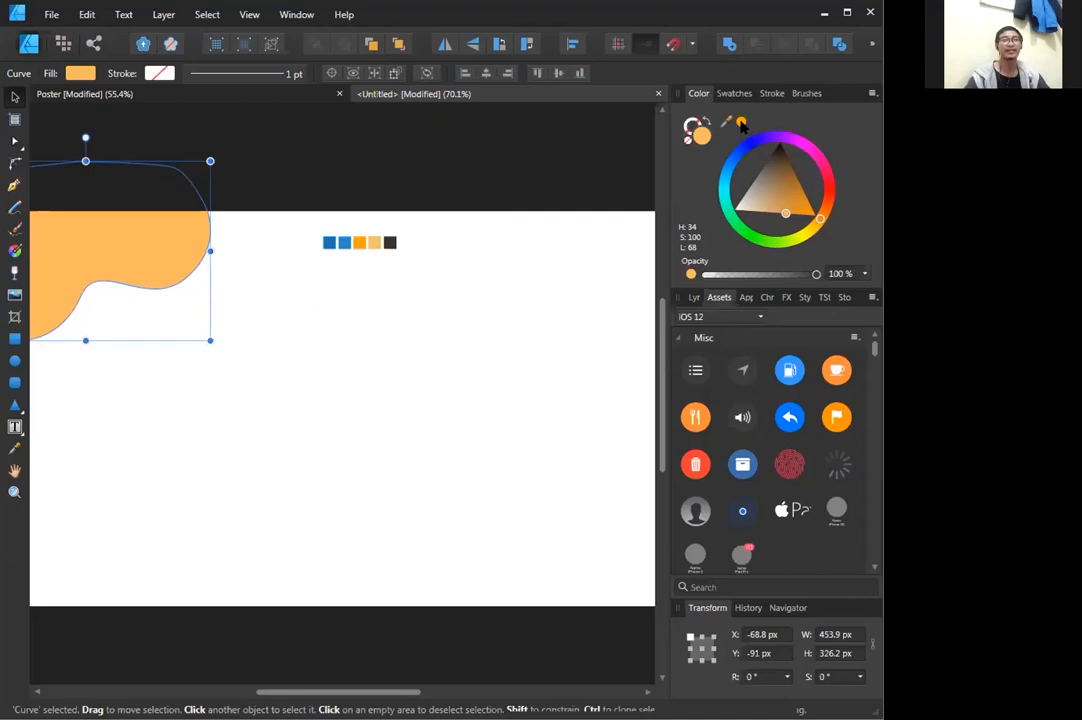
Fill the corner shape with the sampled bright orange, and check the lighter curve behind it in the Poster document.
left_click_drag(741, 123, 359, 242)
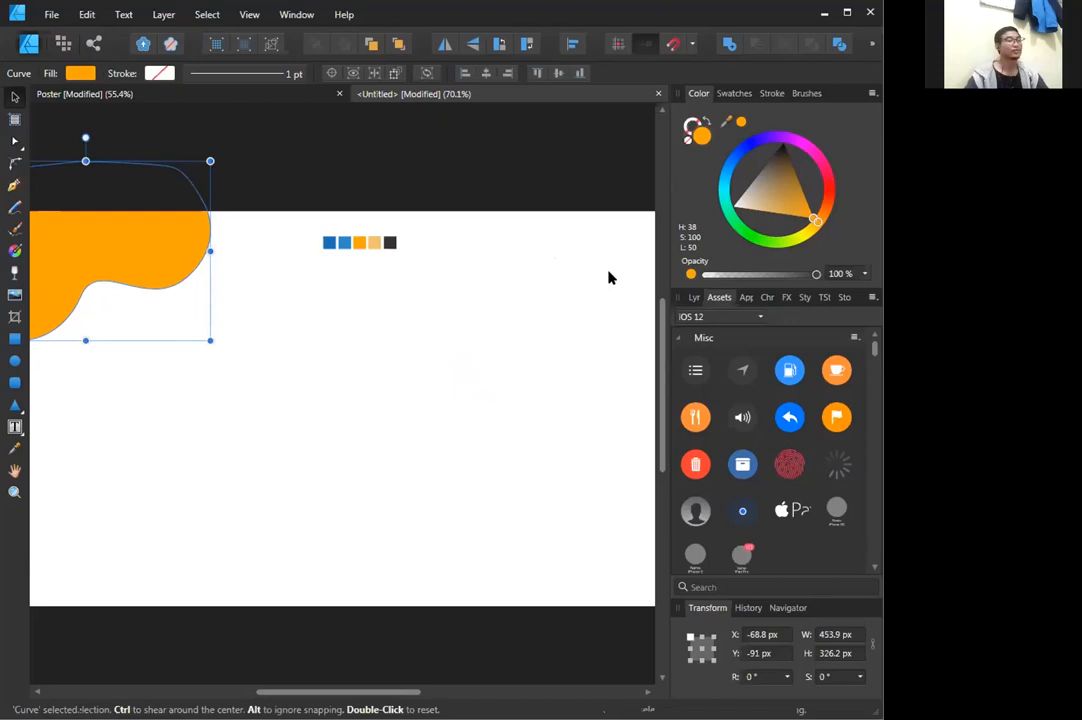
left_click(234, 92)
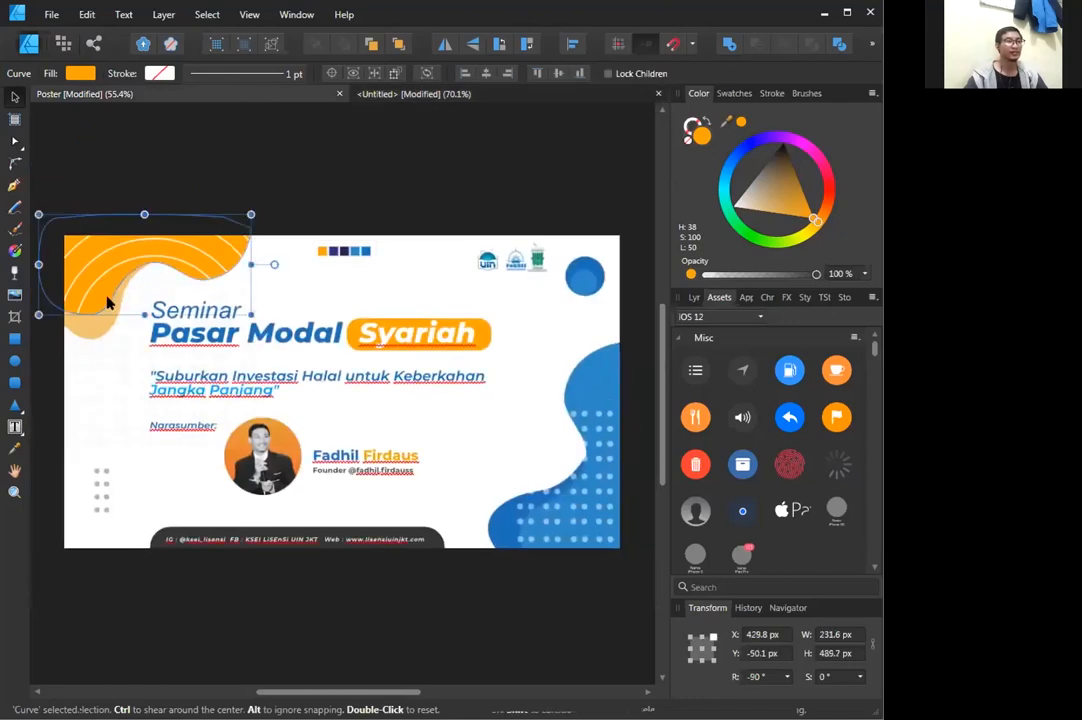
left_click(95, 333)
left_click(95, 333)
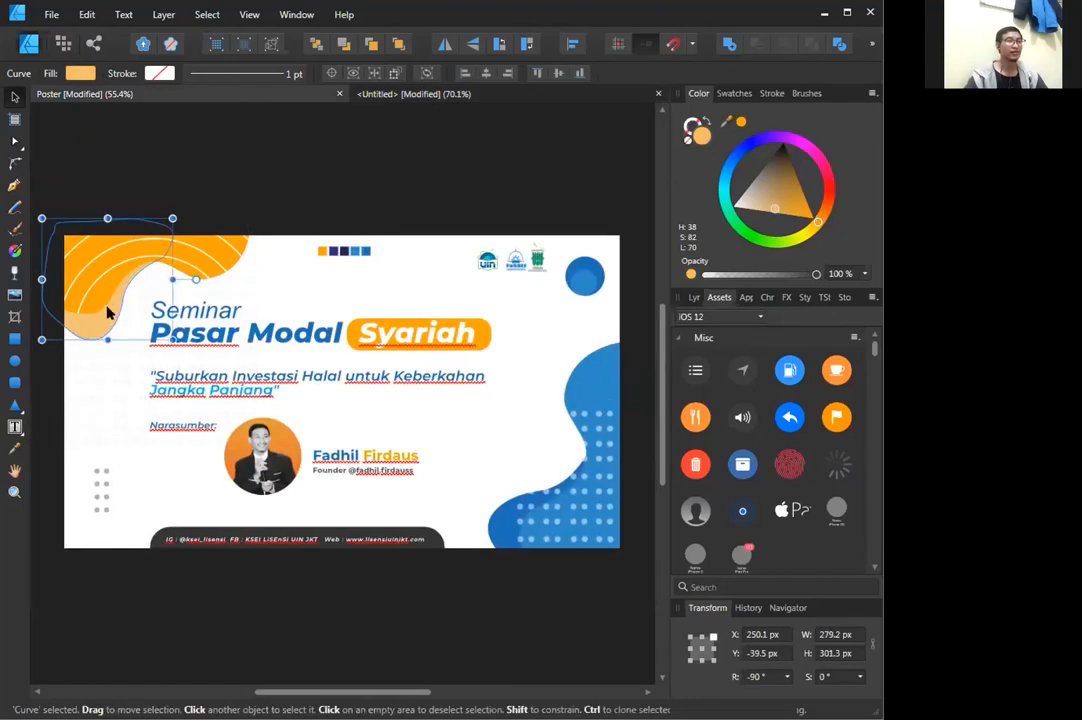
left_click(386, 95)
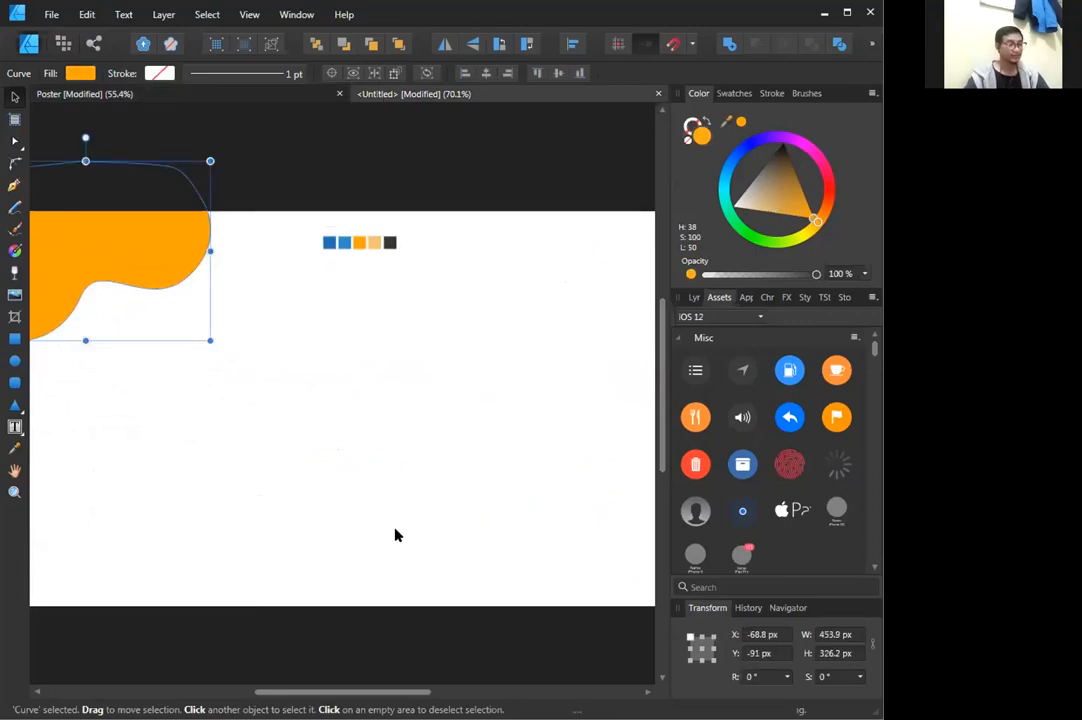
scroll(395, 535, "down", 1)
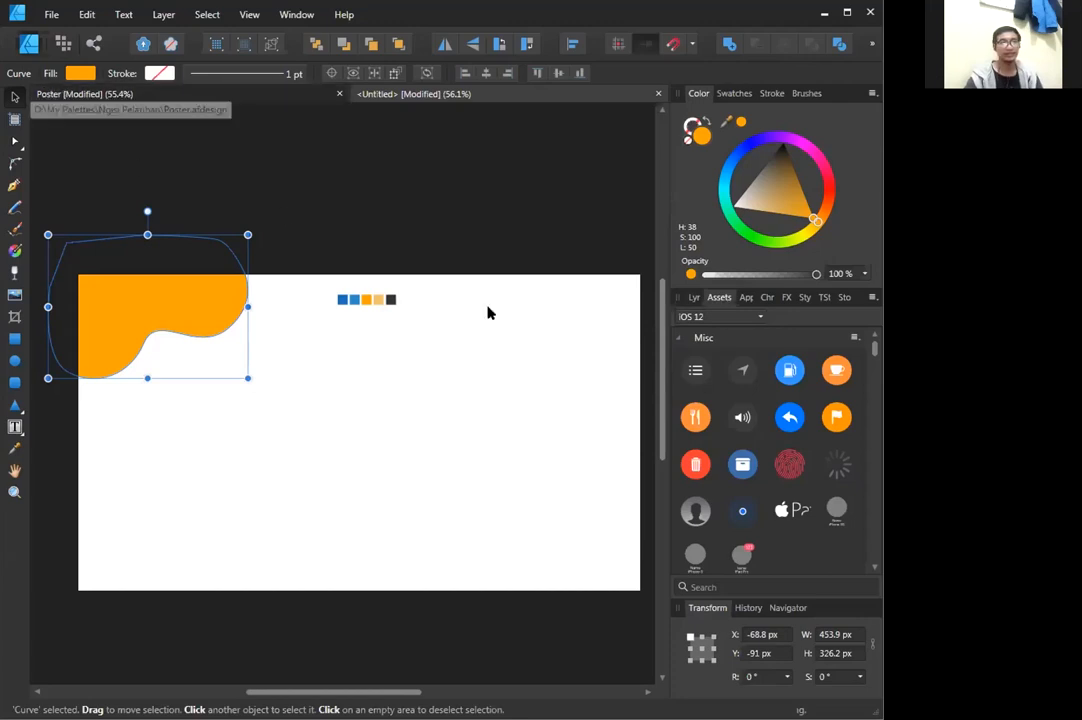
left_click(694, 299)
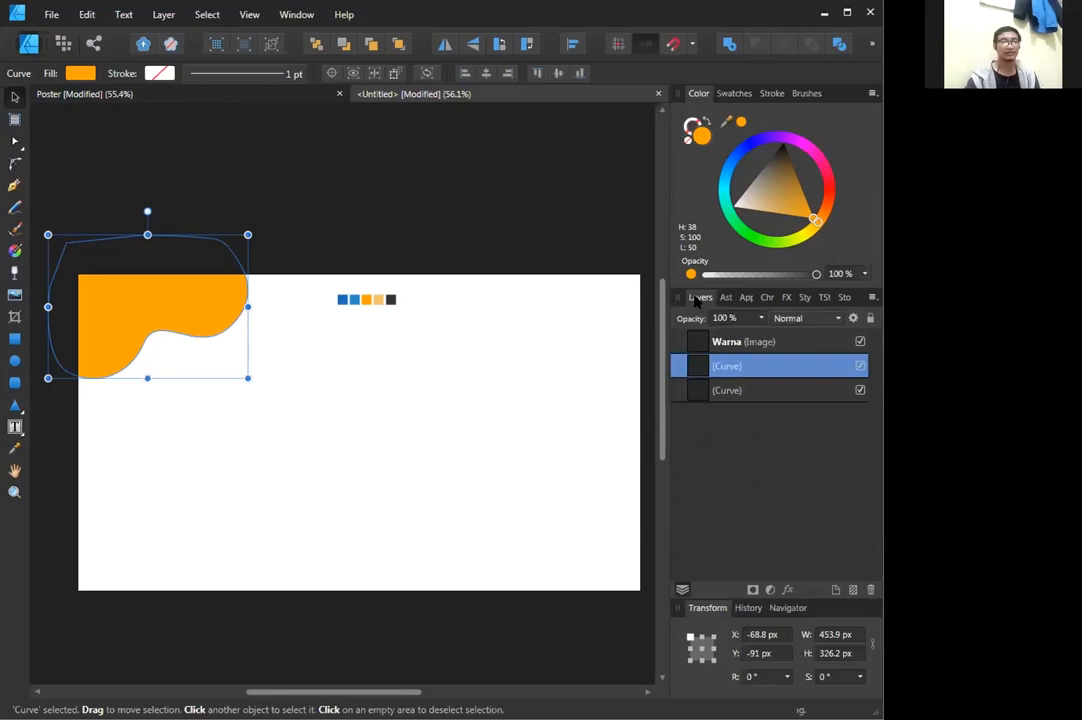
left_click(743, 398)
left_click(756, 366)
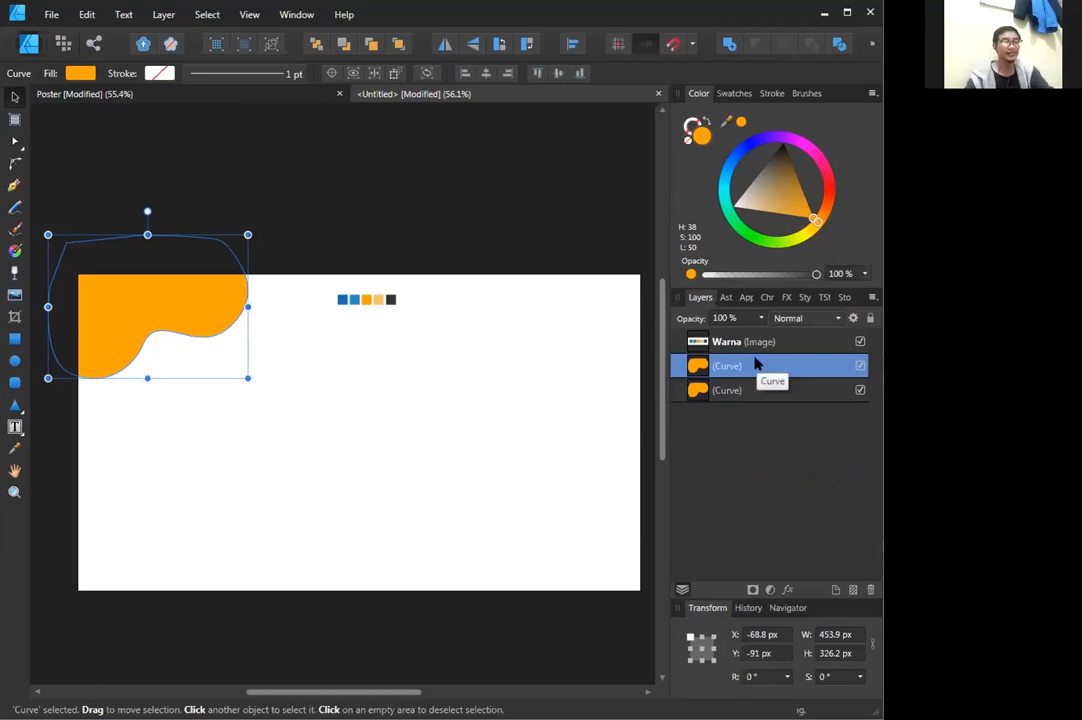
key("ctrl+j")
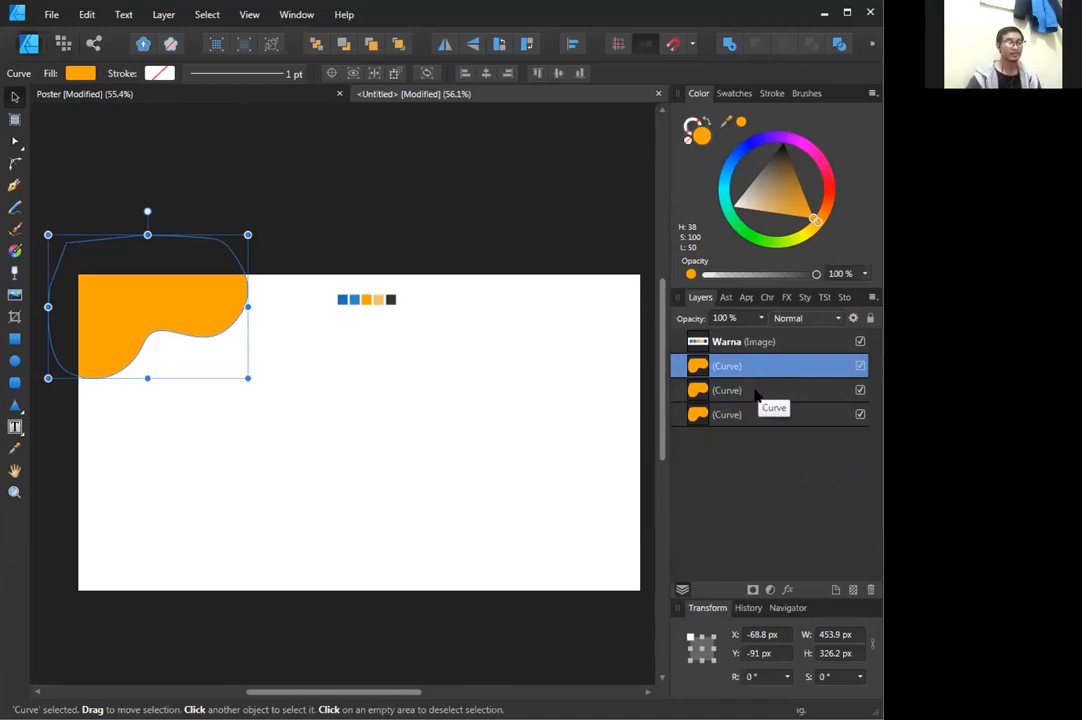
key("ctrl+z")
key("ctrl+z")
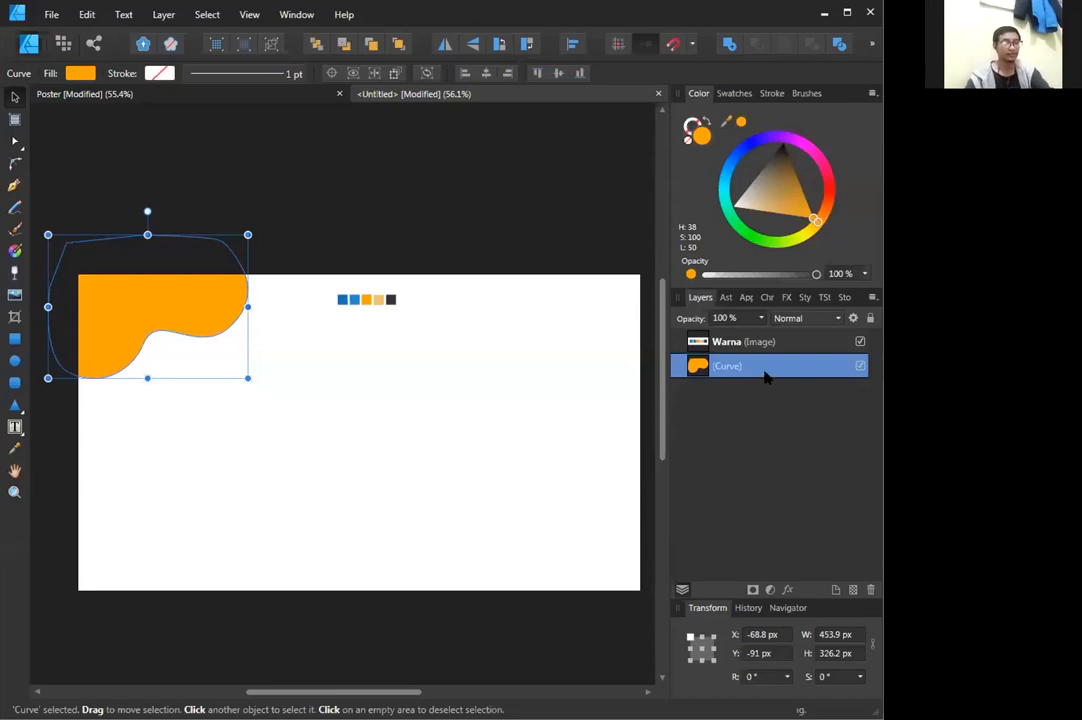
Duplicate the orange corner curve and offset the copy down and to the left, to about X -151 px, Y -20 px.
key("ctrl+j")
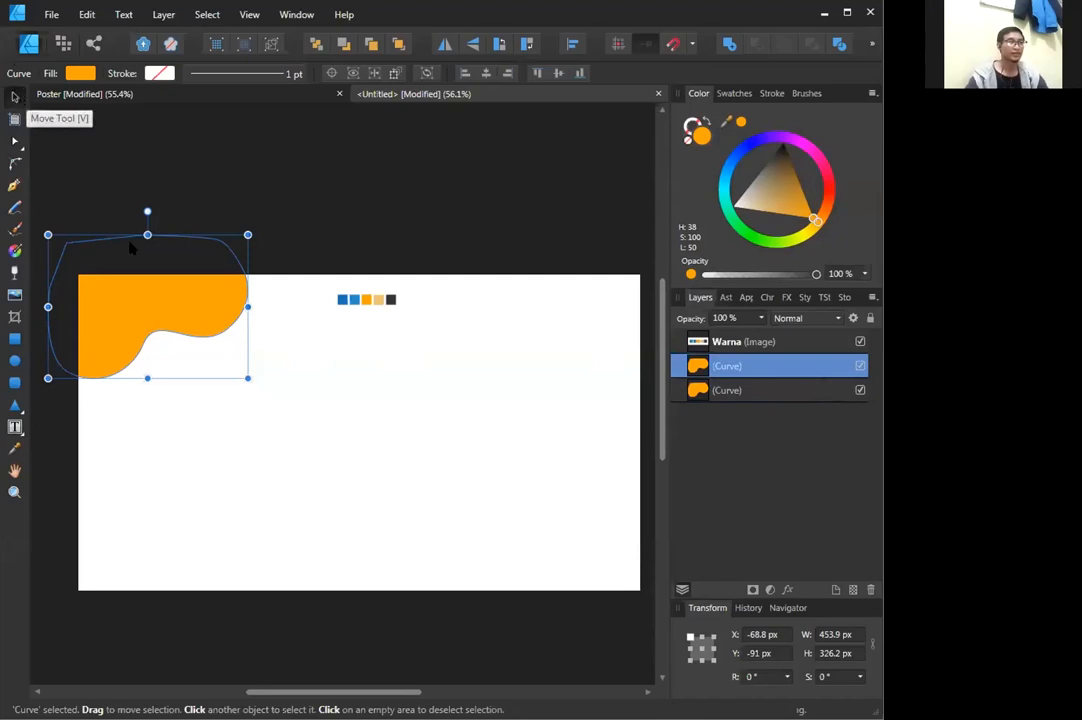
left_click_drag(181, 304, 145, 329)
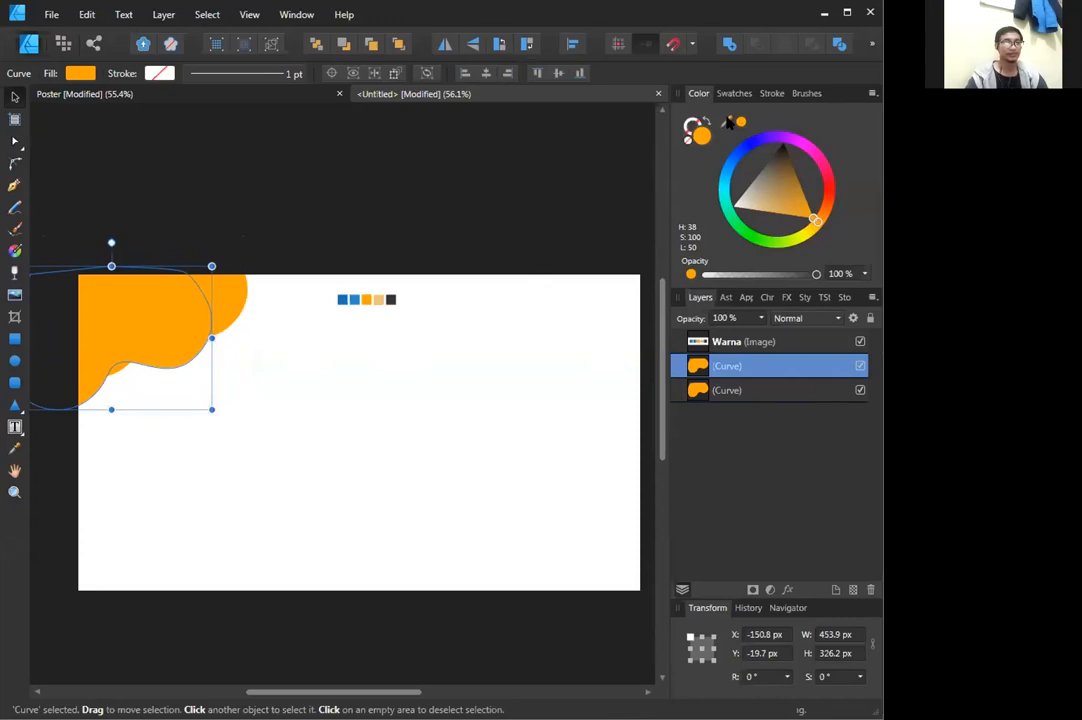
Fill the duplicated curve with the light orange swatch (R 241, G 196, B 115) sampled from the Warna palette image.
left_click_drag(729, 121, 377, 302)
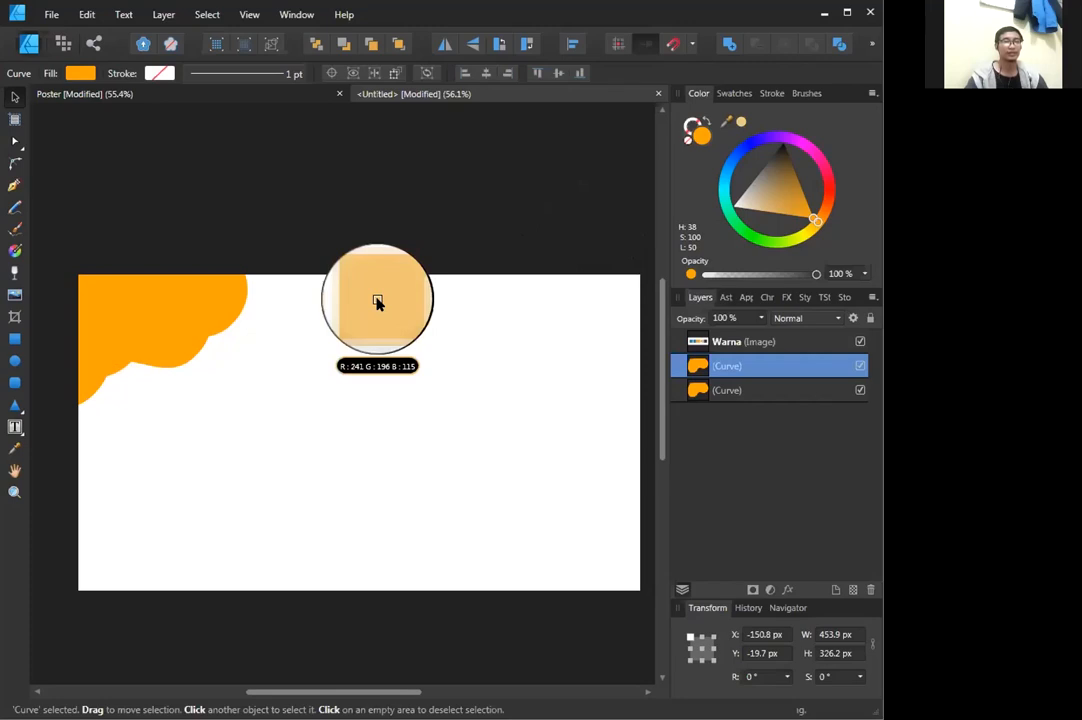
left_click_drag(377, 302, 378, 303)
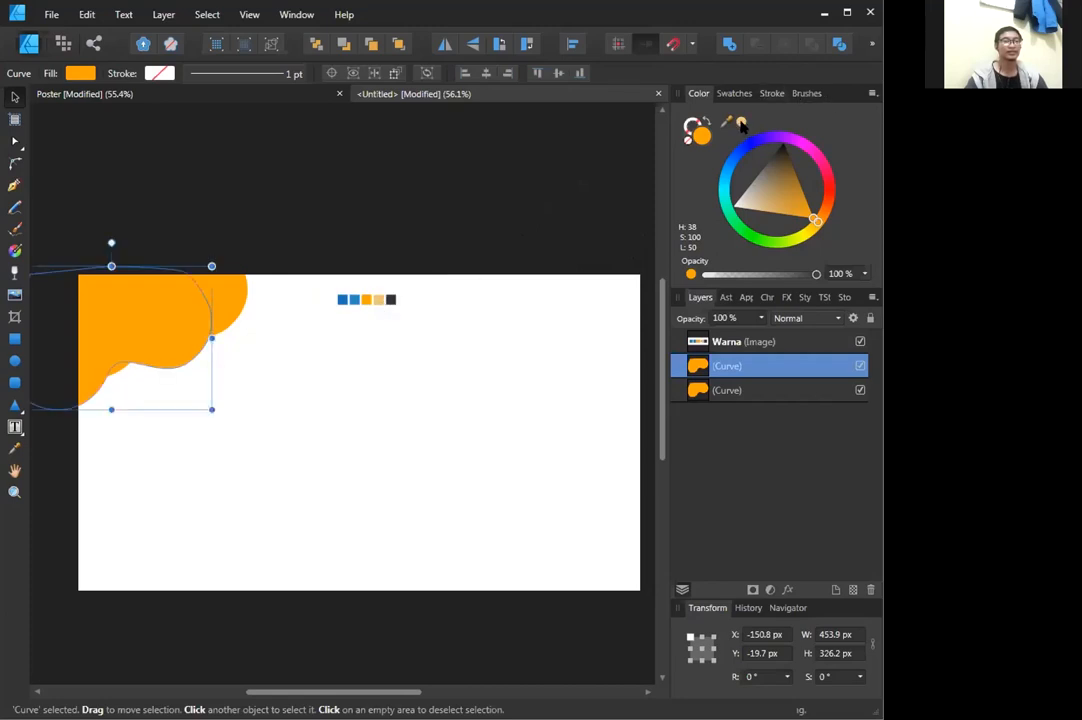
left_click(741, 122)
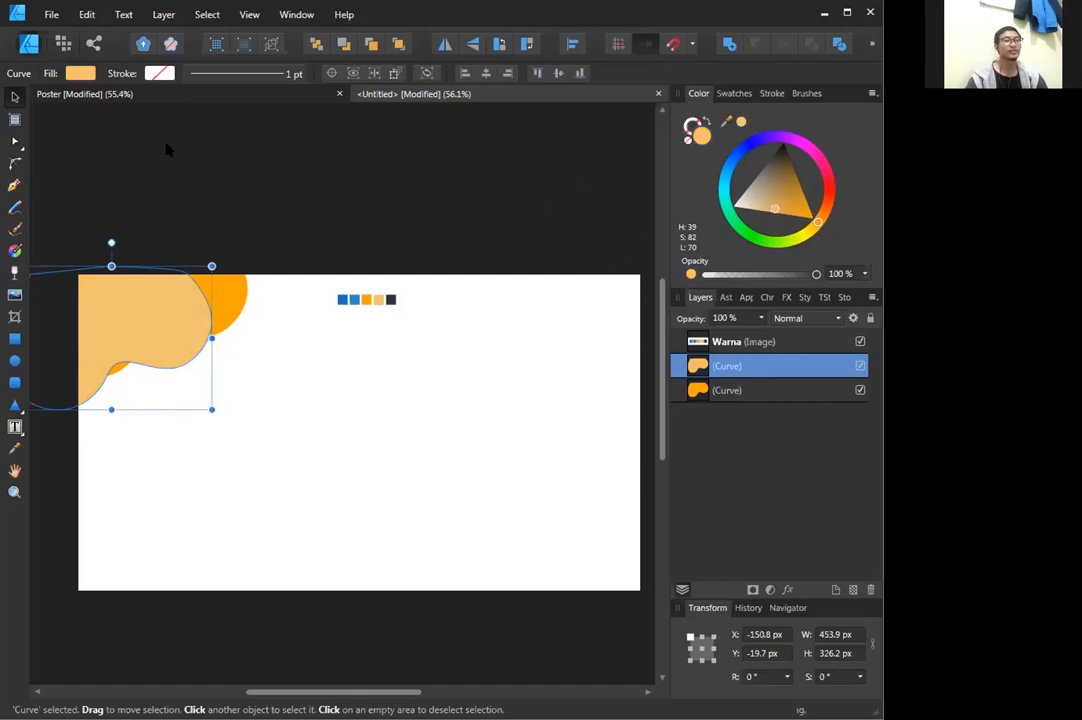
Check the light corner curve in the Poster document and place the light orange curve beneath the bright orange one in the new document.
left_click(150, 95)
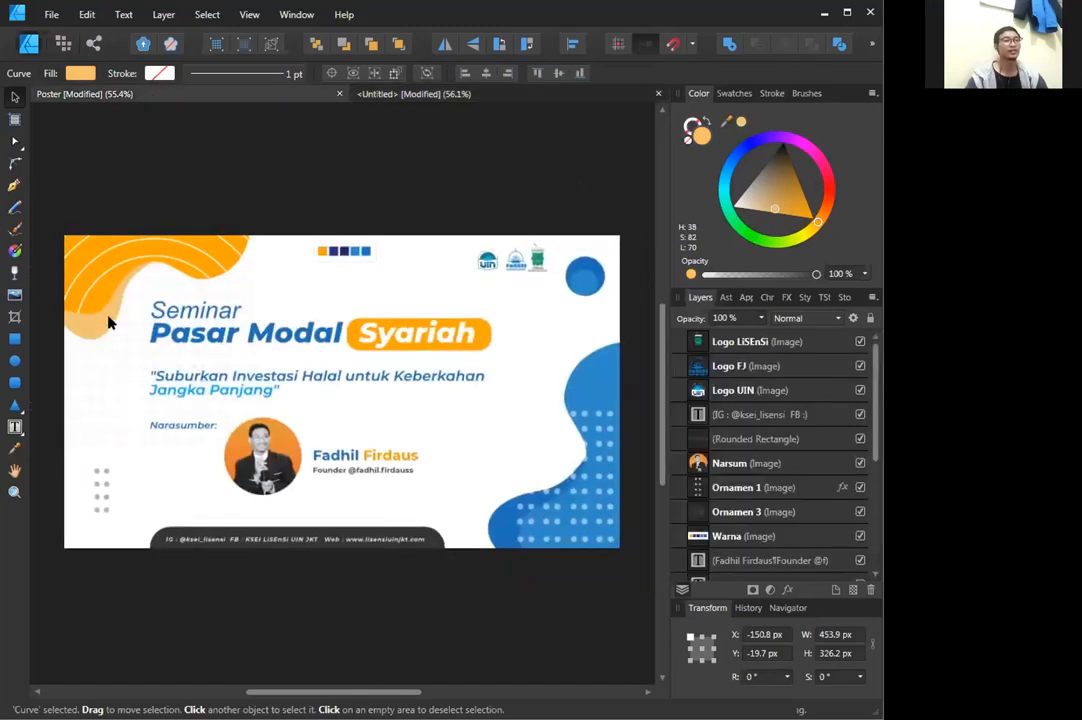
left_click(110, 322)
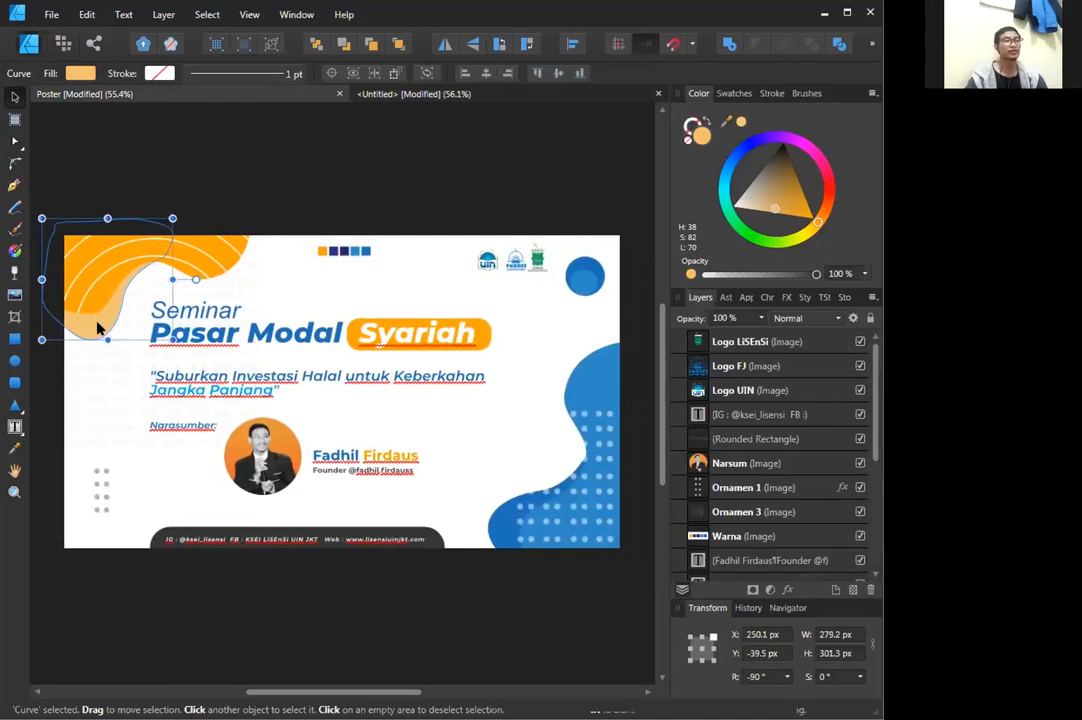
left_click(400, 94)
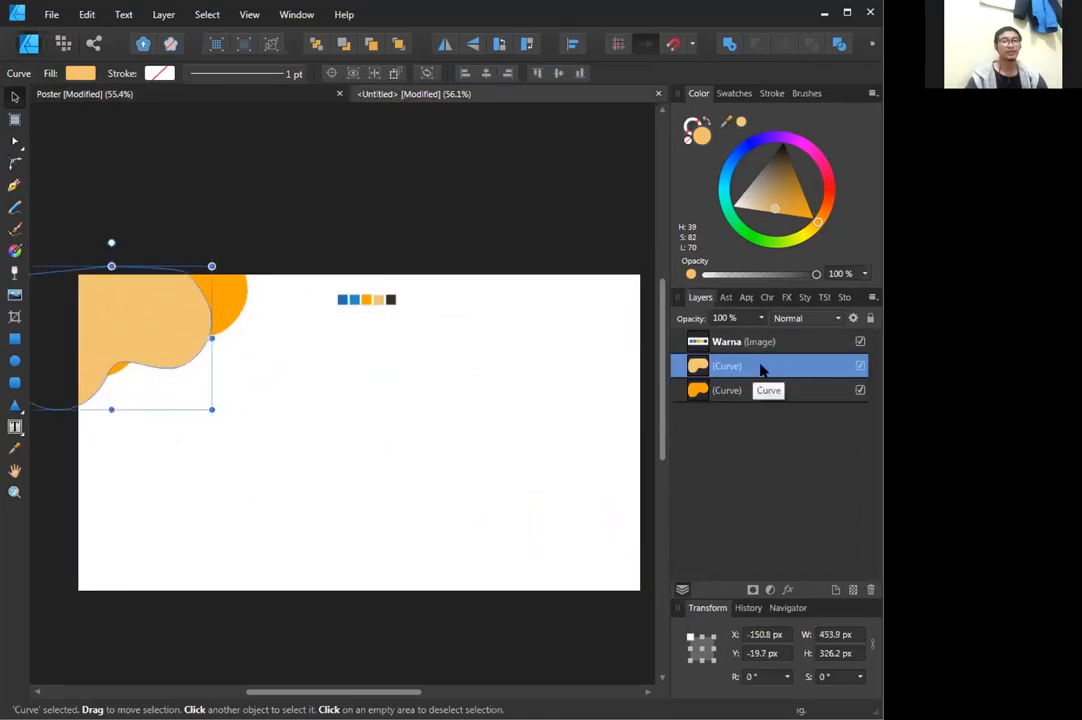
left_click_drag(758, 370, 761, 411)
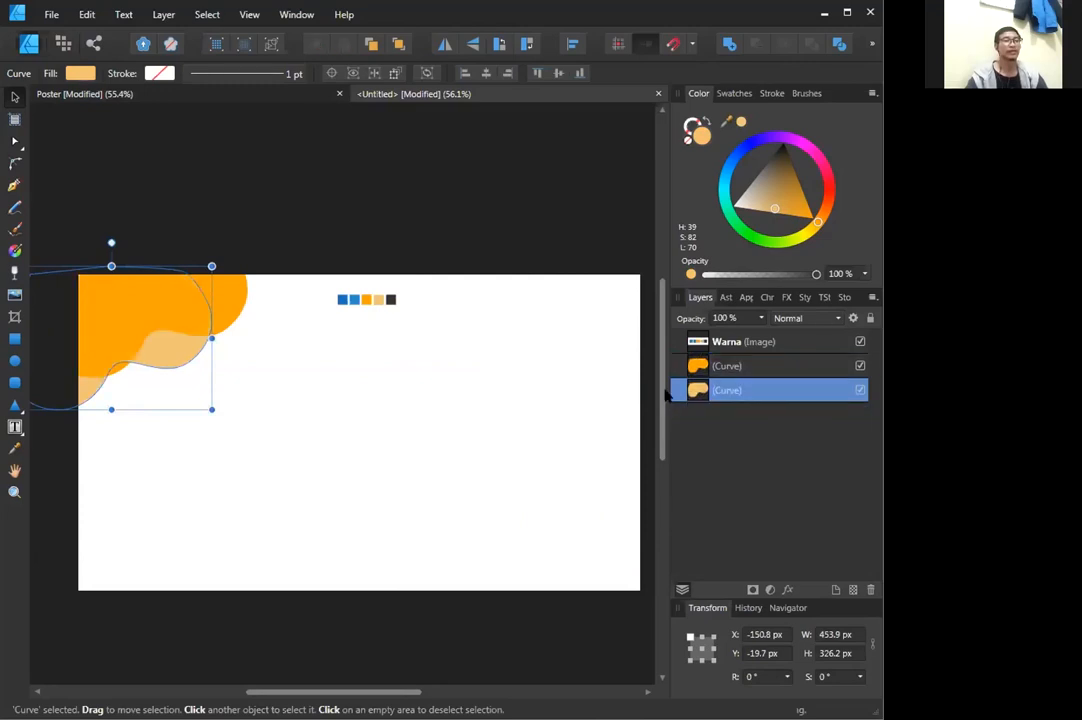
Enlarge the light orange curve proportionally to about 502 × 361 px behind the bright orange curve.
left_click_drag(165, 353, 188, 362)
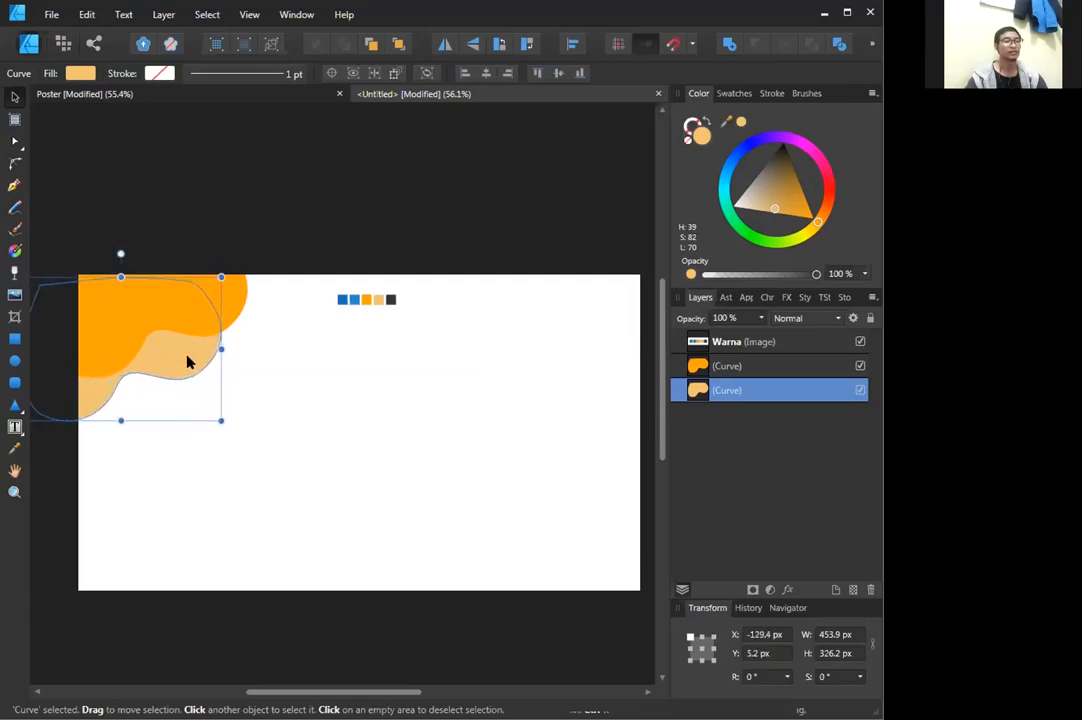
left_click_drag(220, 419, 335, 460)
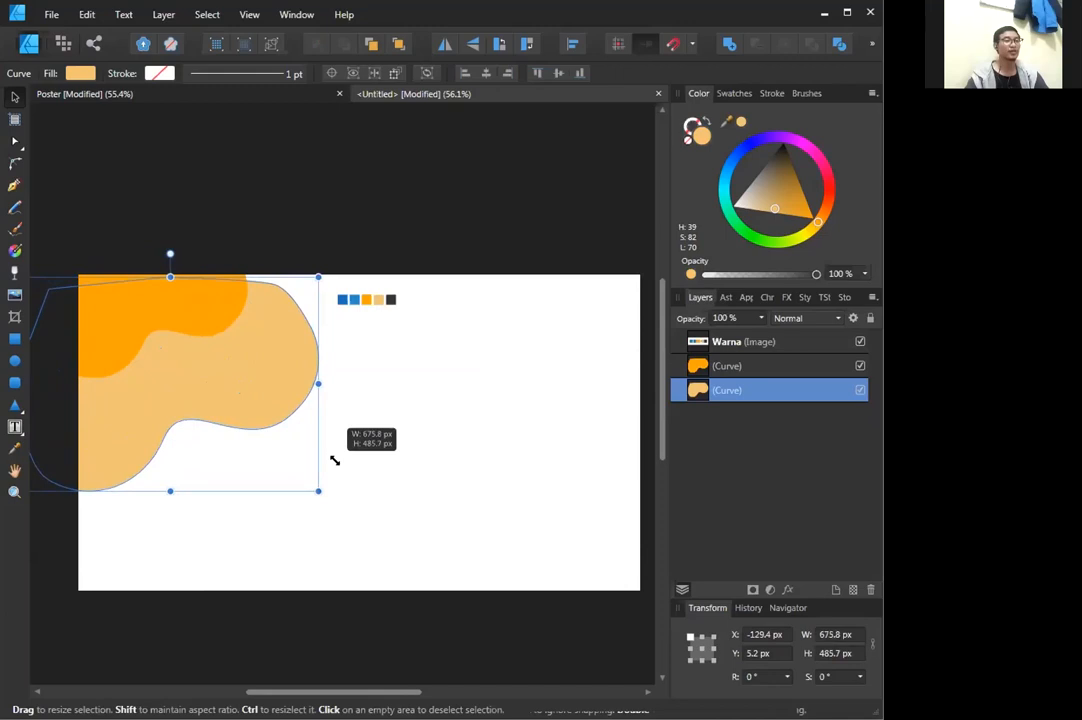
left_click_drag(335, 460, 265, 396)
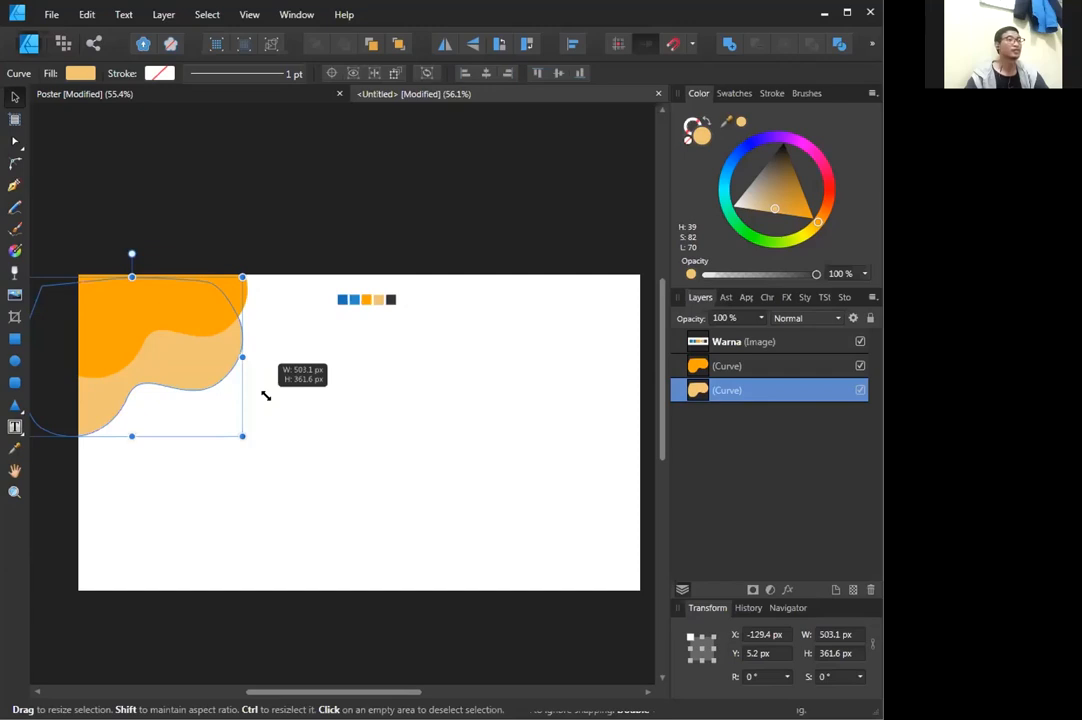
left_click_drag(265, 396, 246, 377)
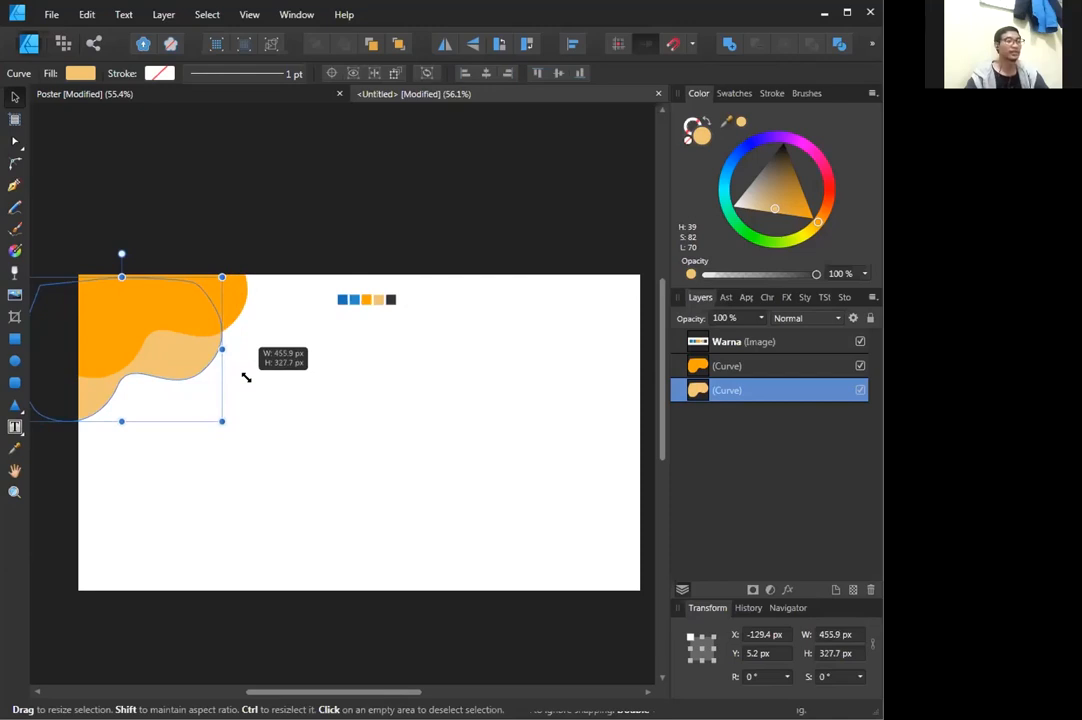
left_click_drag(246, 377, 236, 428)
Move the light orange curve up and to the left, to about X -217 px, Y -16 px.
left_click_drag(214, 381, 183, 377)
left_click_drag(180, 381, 180, 350)
left_click(282, 364)
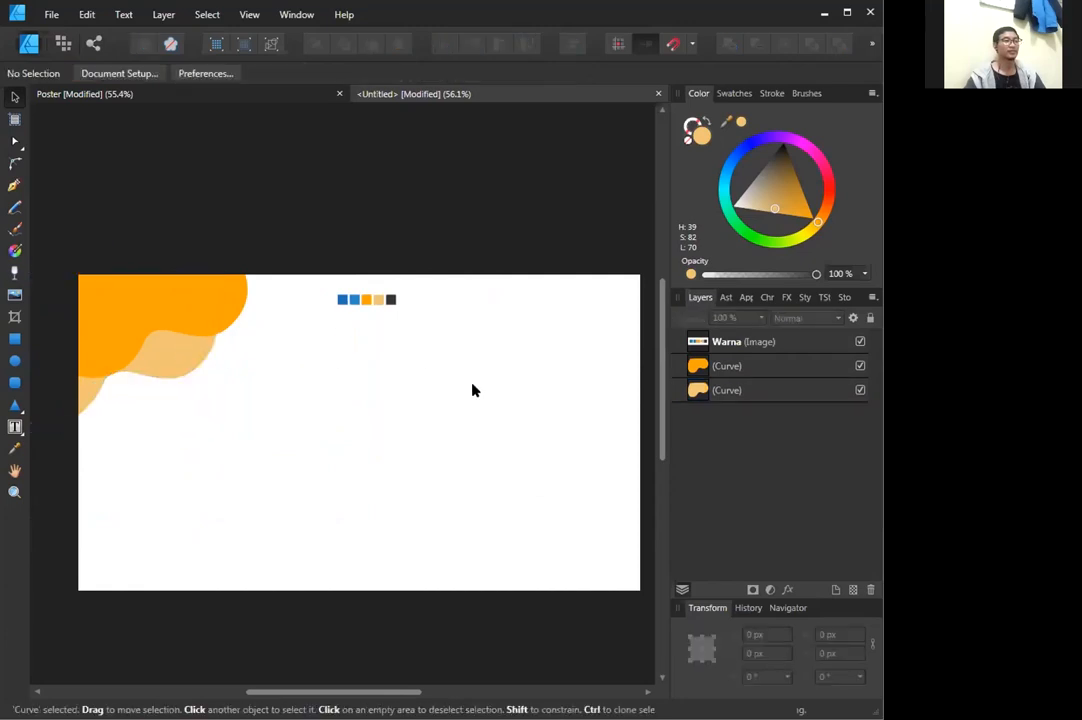
left_click_drag(183, 361, 170, 316)
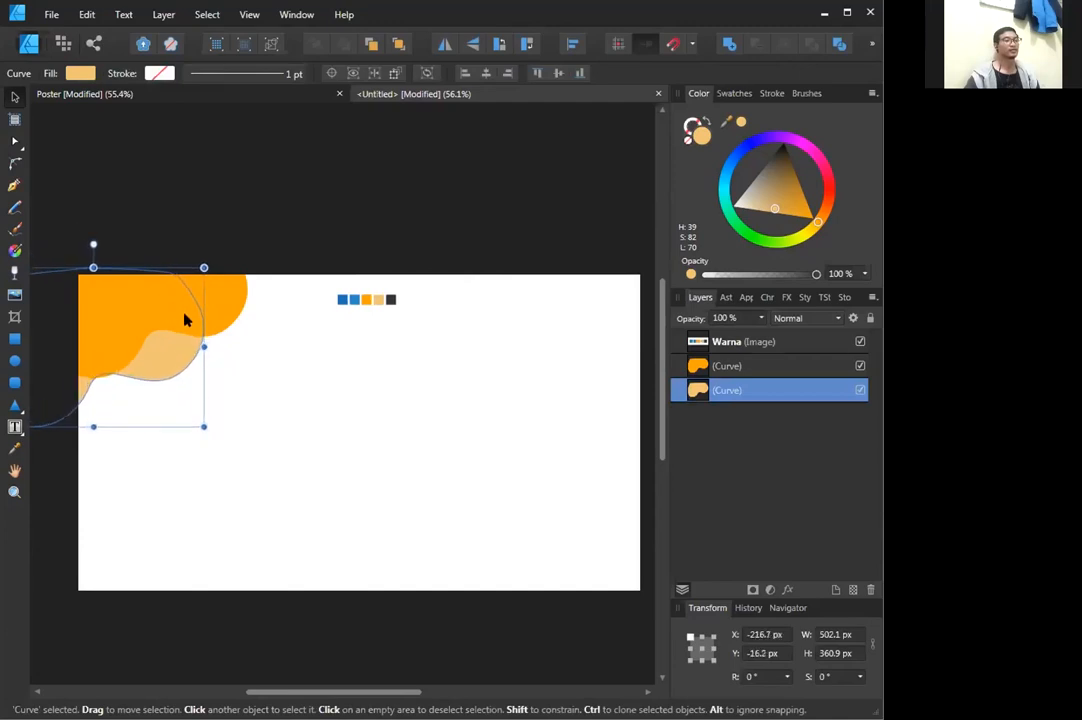
Shift the bright orange curve to about X -108 px, Y -114 px and tuck the light orange curve behind its lower-left edge.
left_click(225, 309)
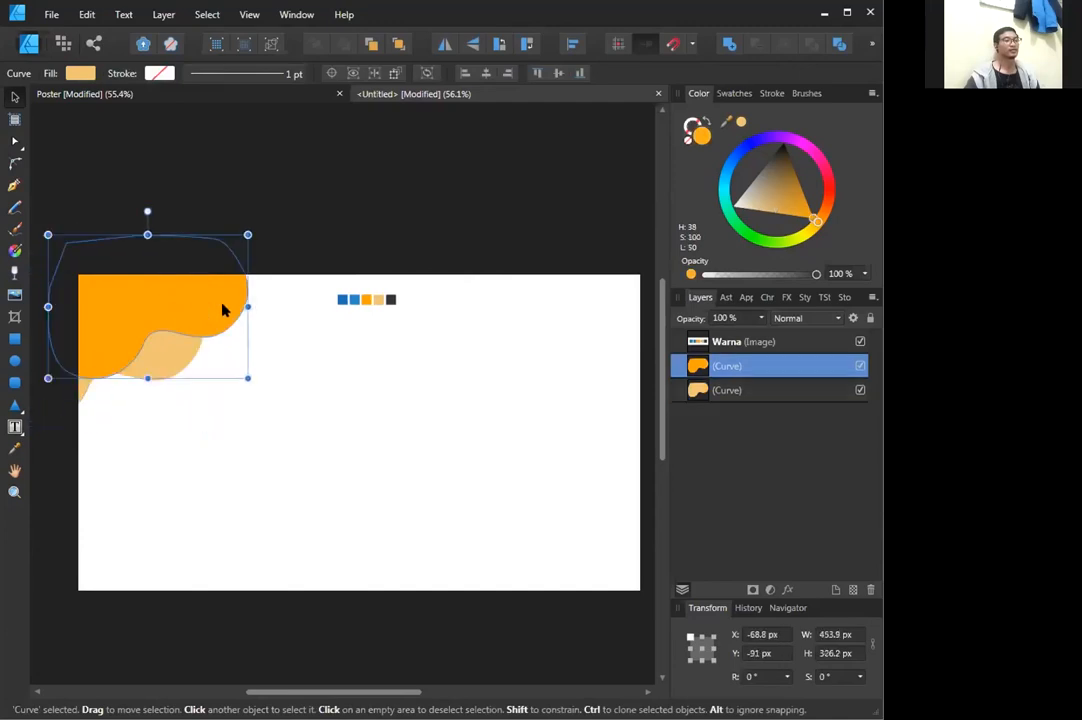
left_click(167, 355)
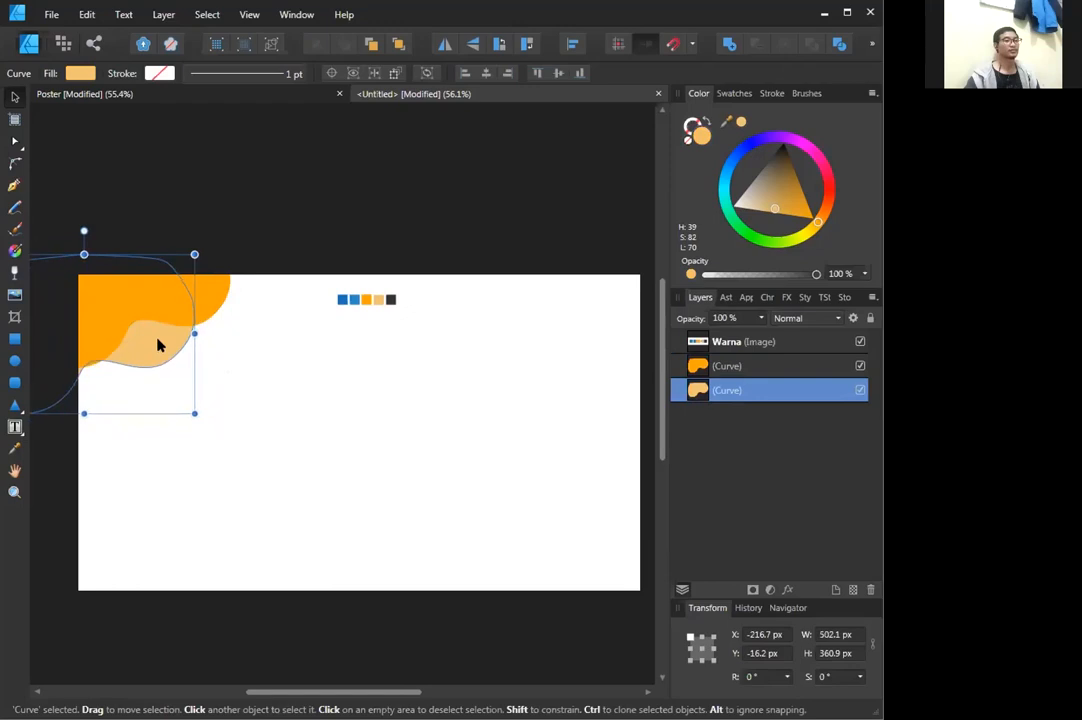
left_click(413, 427)
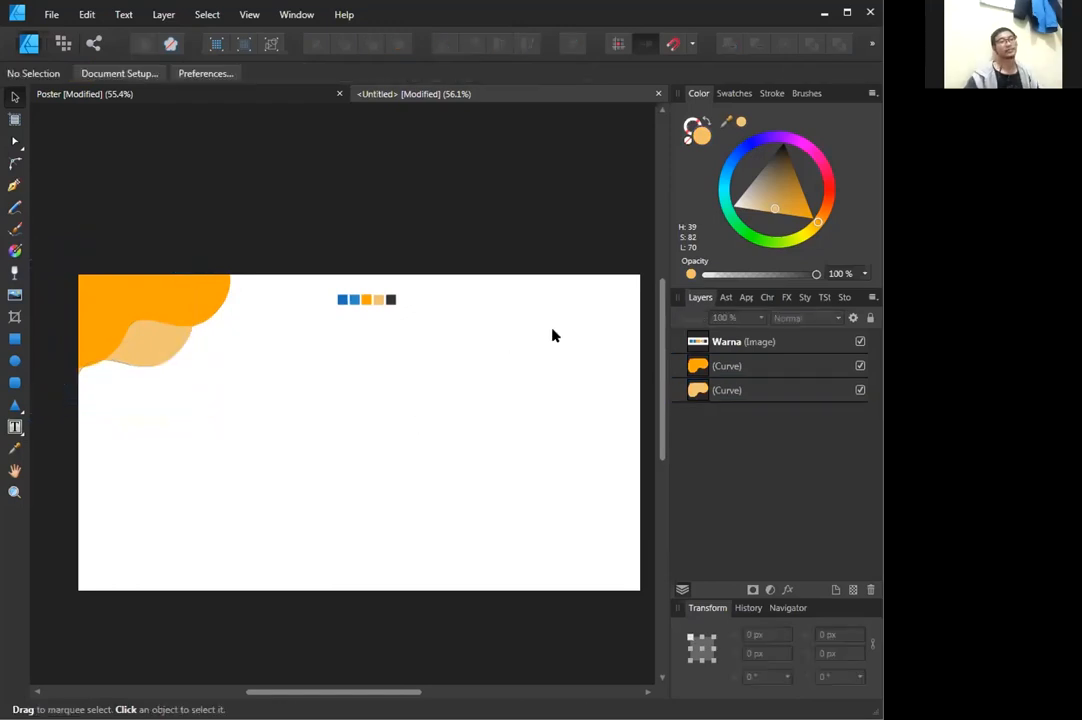
left_click(118, 360)
left_click_drag(118, 360, 104, 363)
left_click(275, 364)
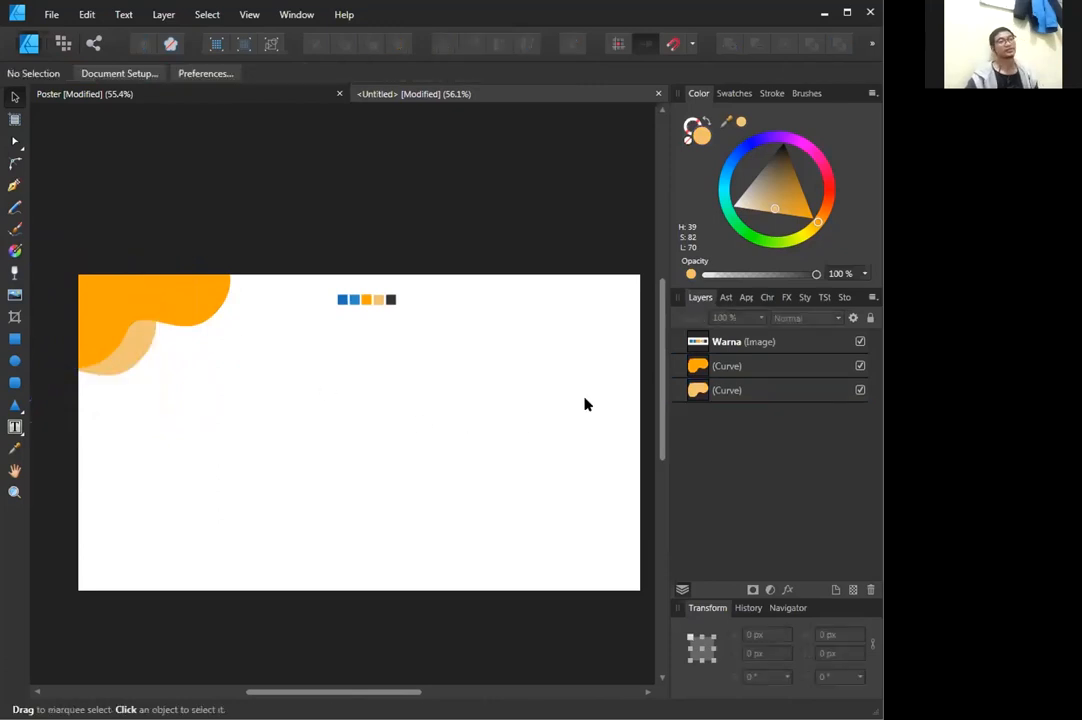
Try the Warna palette image enlarged to about 631 × 226 px, sending it behind the corner curves and bringing it back above them.
left_click(730, 365)
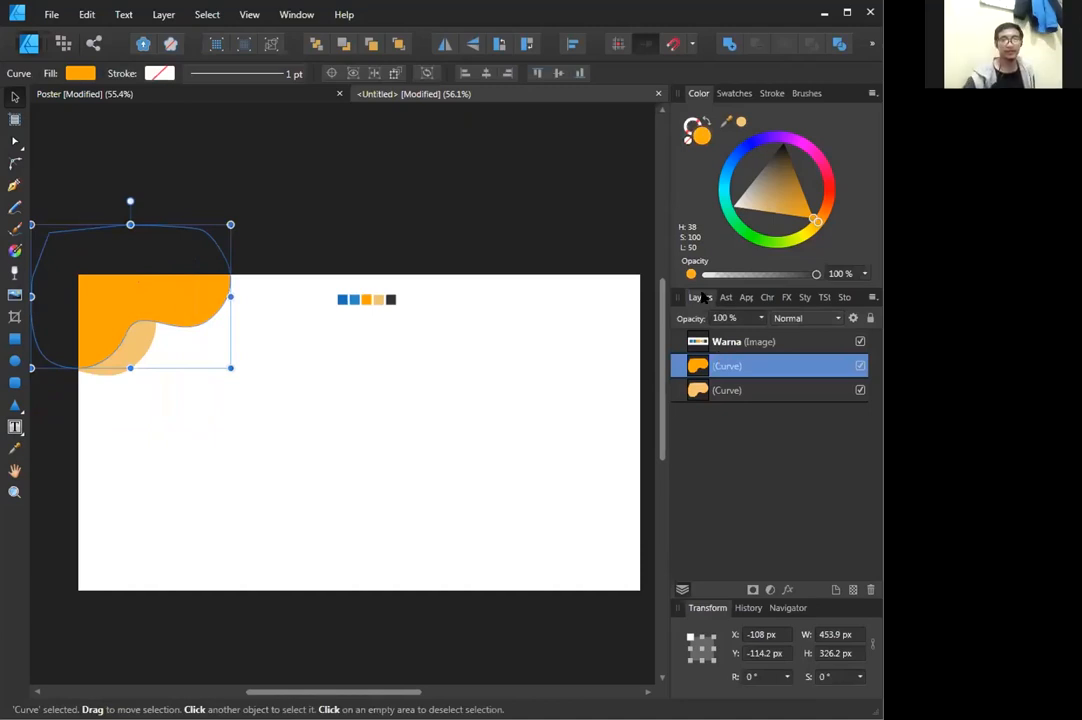
left_click(740, 343)
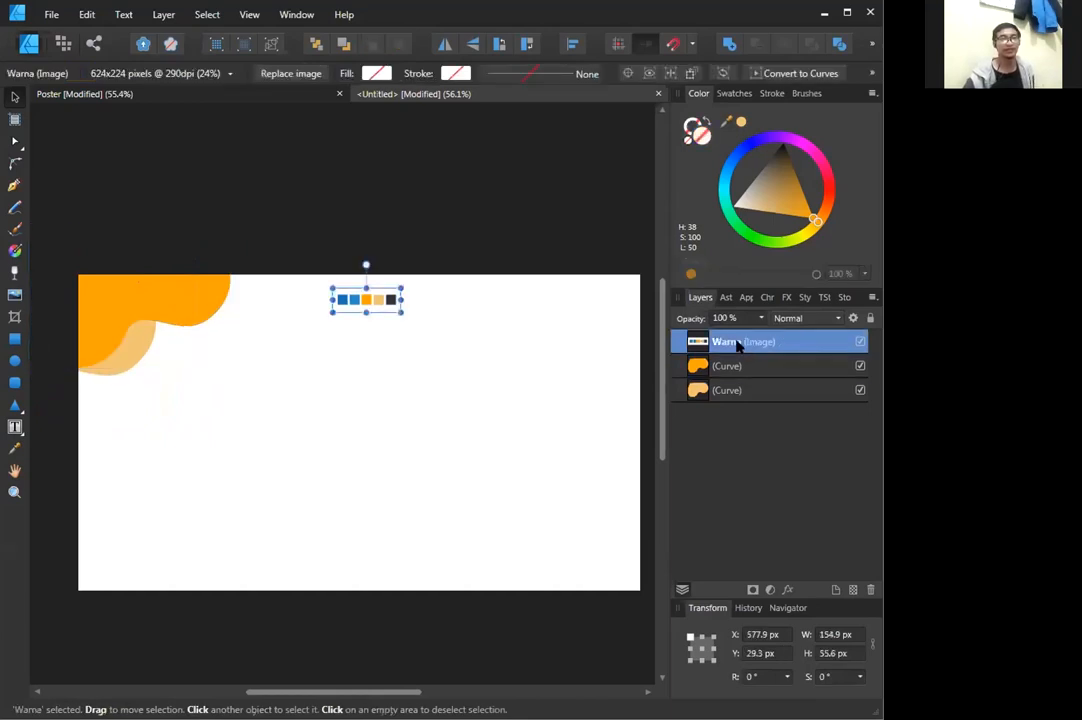
left_click_drag(330, 314, 123, 387)
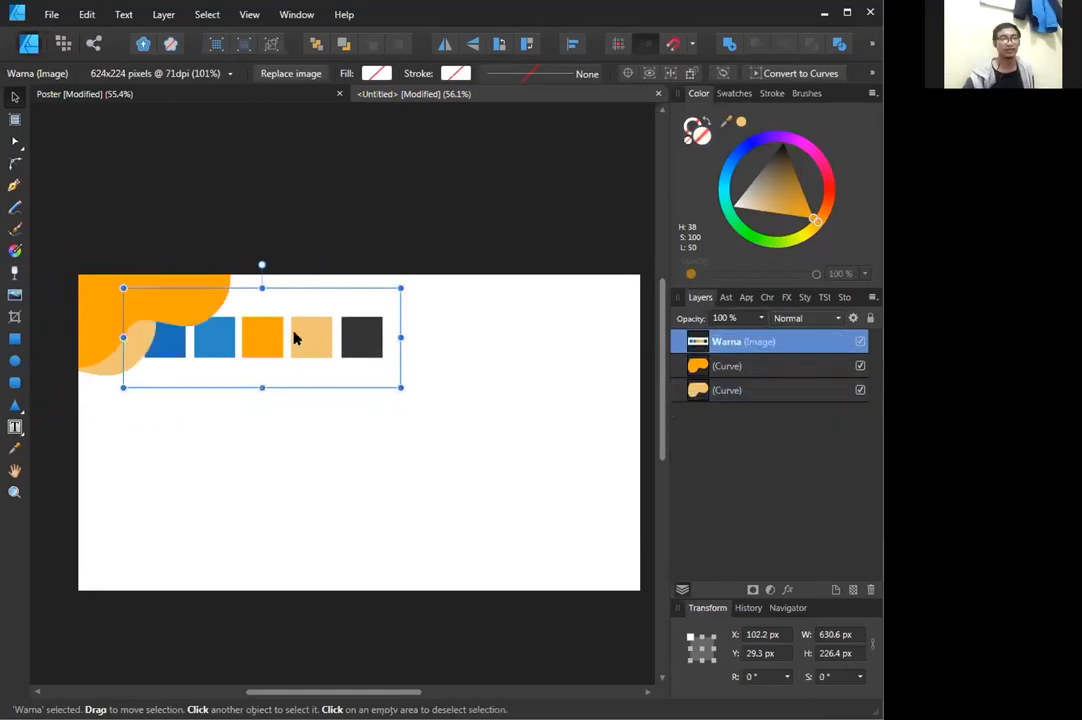
key("ctrl+shift+bracketleft")
left_click_drag(294, 339, 418, 333)
left_click_drag(733, 390, 735, 341)
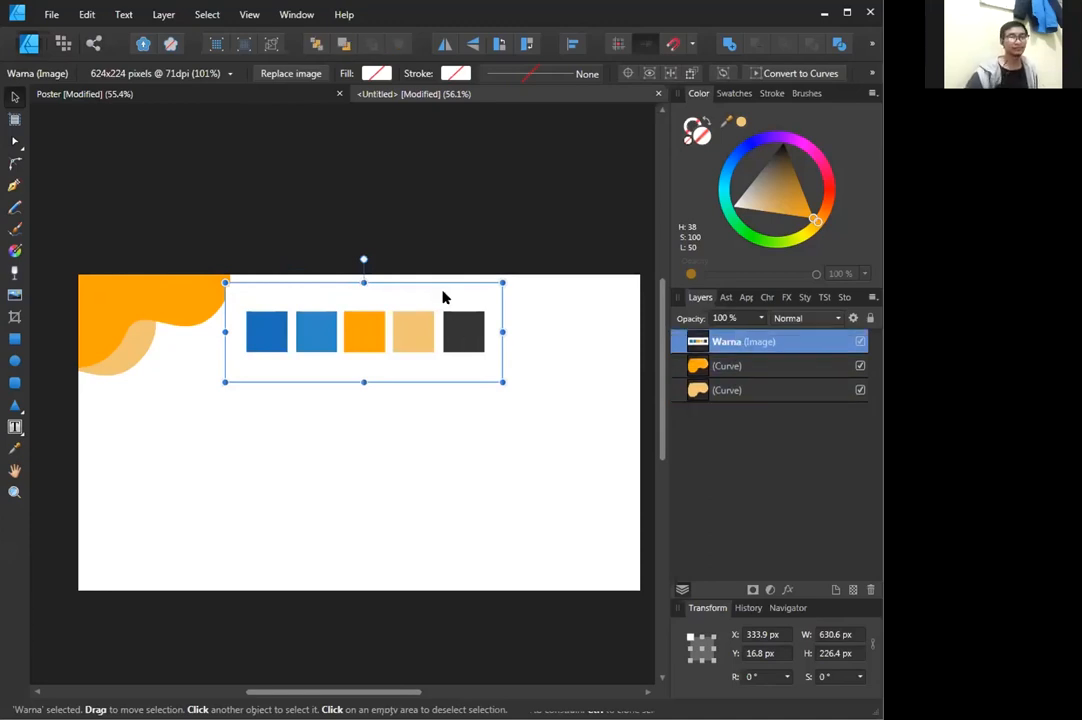
Shrink the Warna palette image to about 279 × 100 px, place it near the middle of the page's upper edge and select the bright orange curve.
left_click_drag(438, 343, 483, 362)
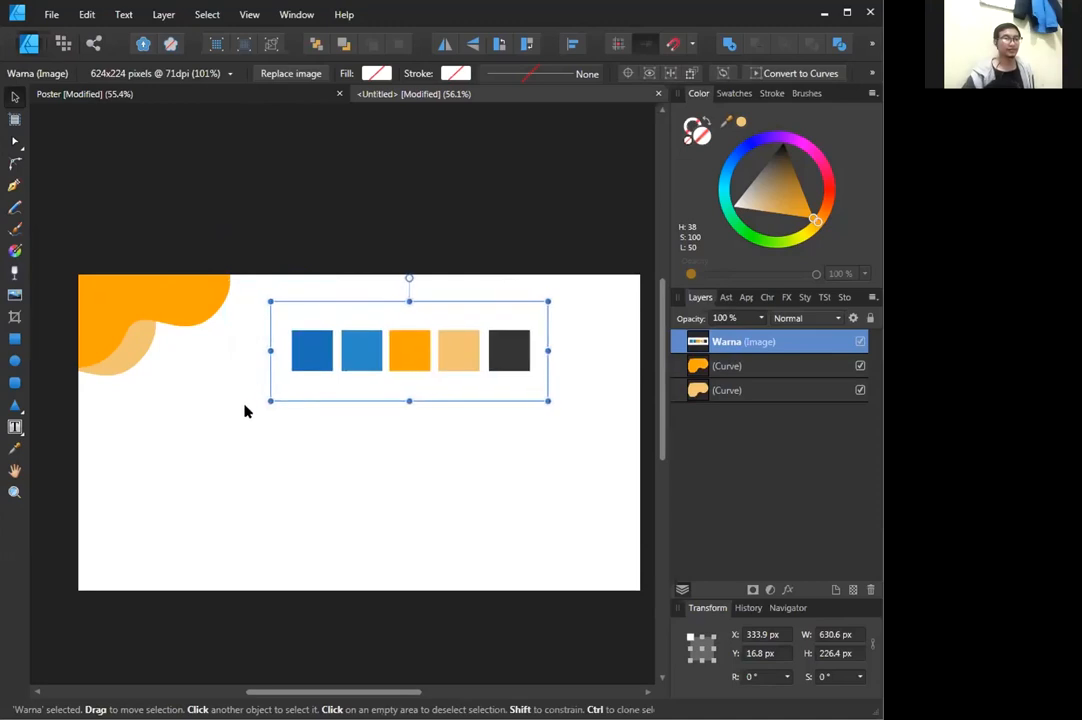
left_click_drag(272, 402, 425, 345)
left_click_drag(520, 340, 404, 325)
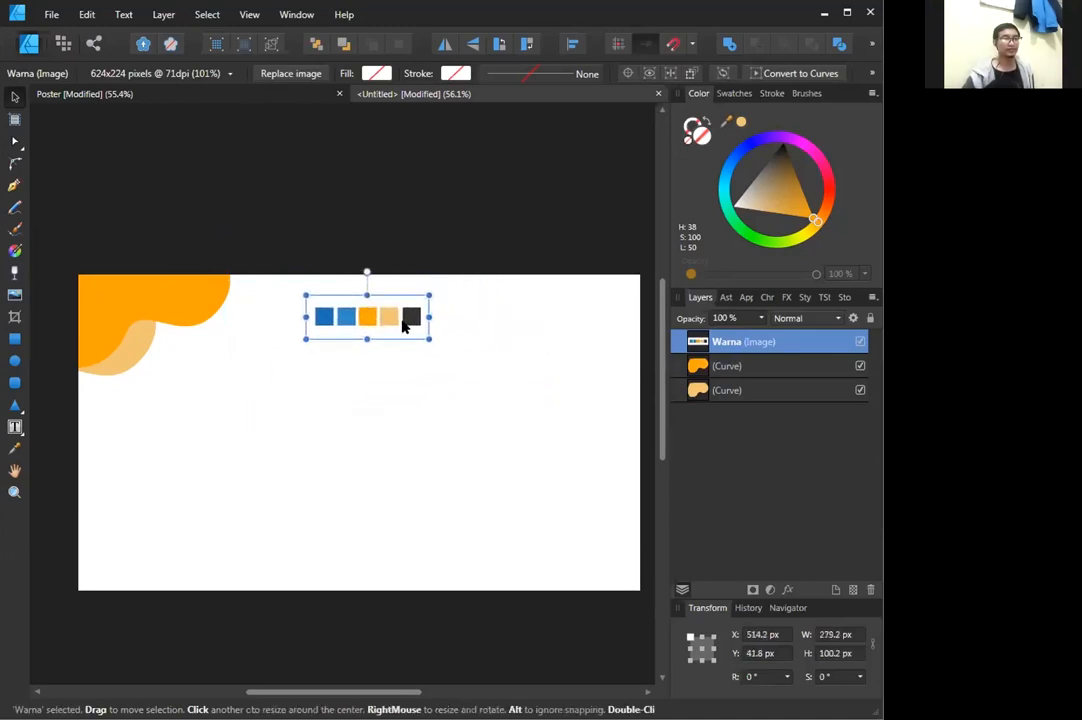
left_click(181, 314)
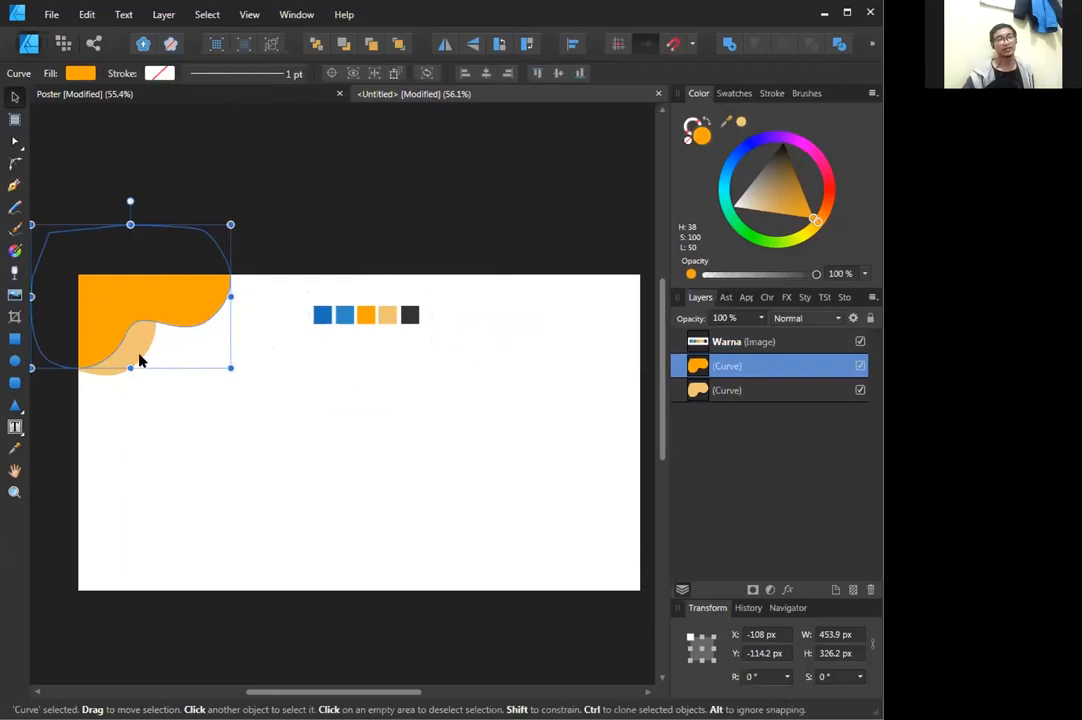
Examine the orange and blue corner shapes in the finished Poster document, then return to the untitled document.
left_click(140, 97)
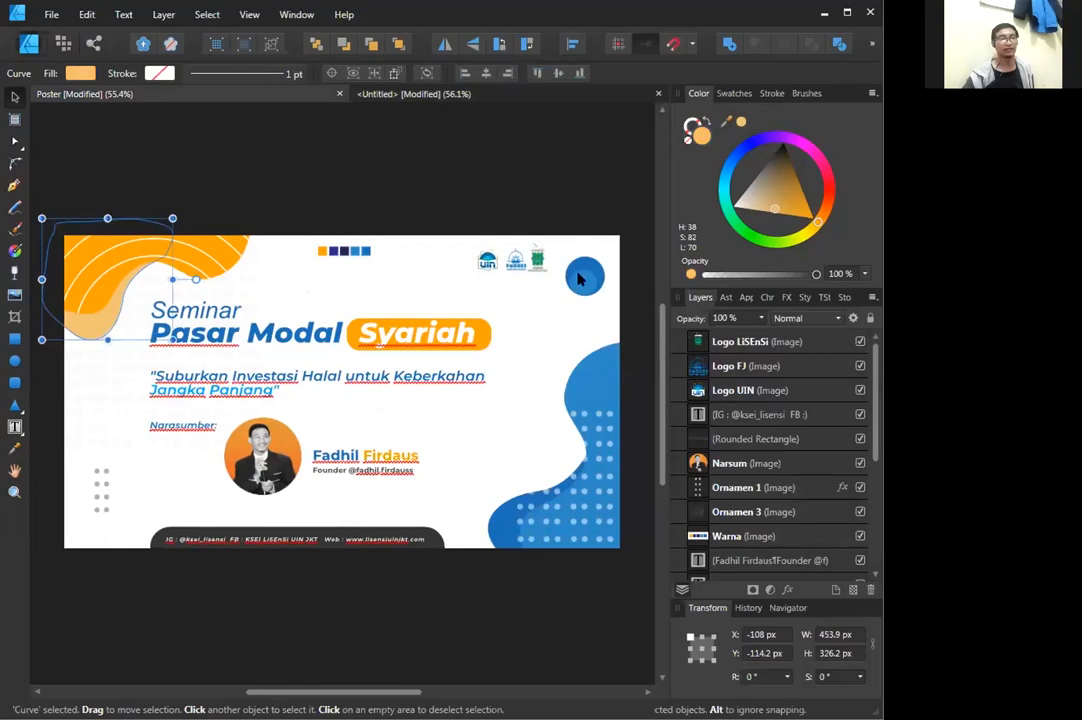
key("Tab")
key("Tab")
key("Tab")
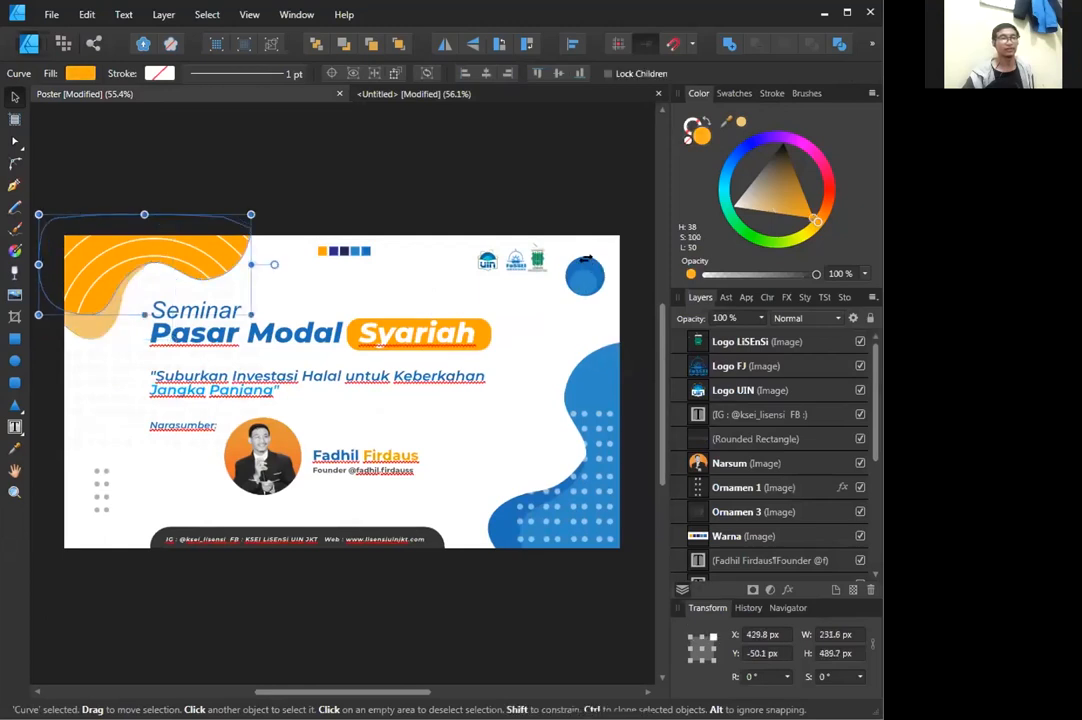
key("Tab")
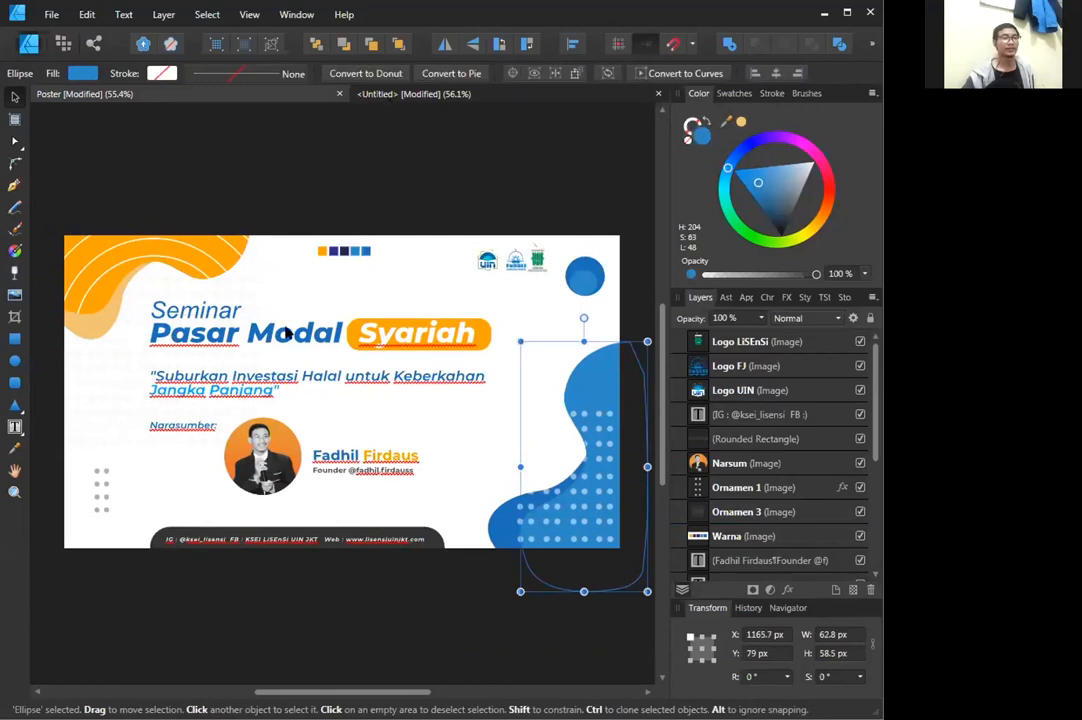
key("Tab")
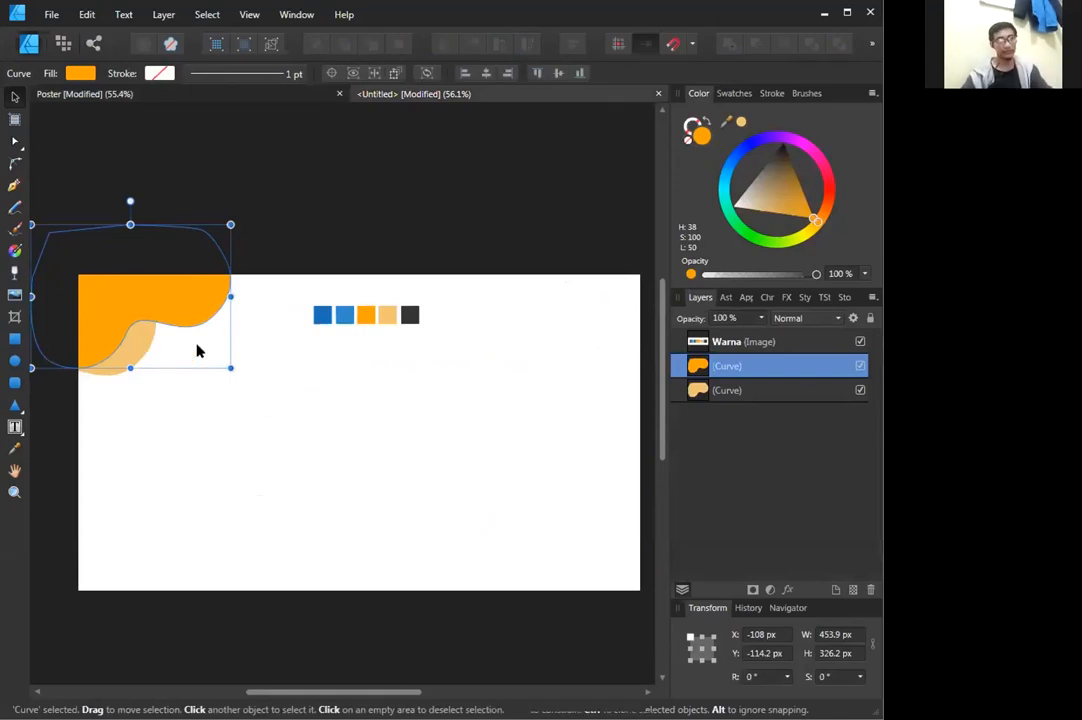
Hide the bright orange corner curve in the untitled document and clear the selection.
left_click(770, 400)
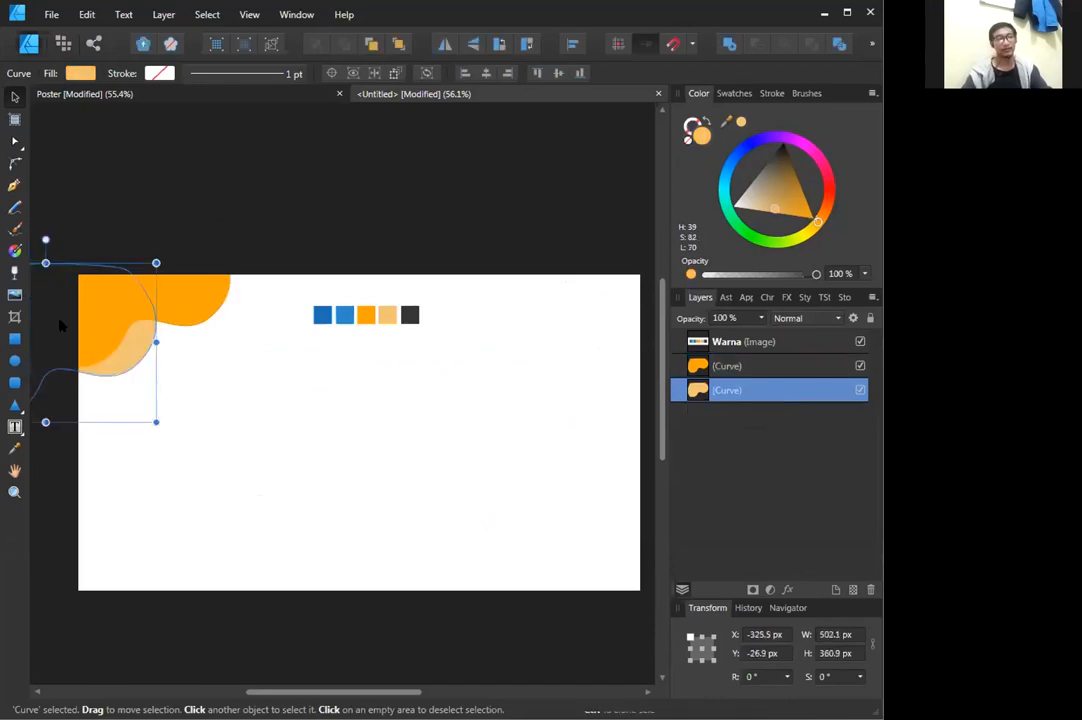
left_click(760, 372)
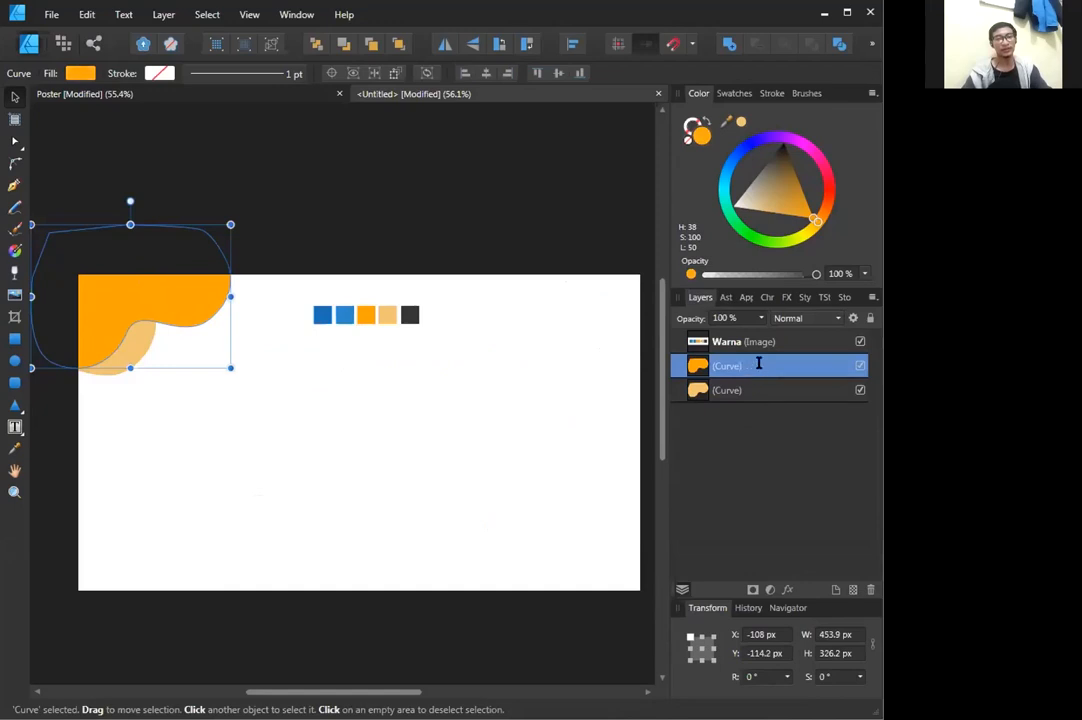
double_click(759, 365)
left_click(858, 367)
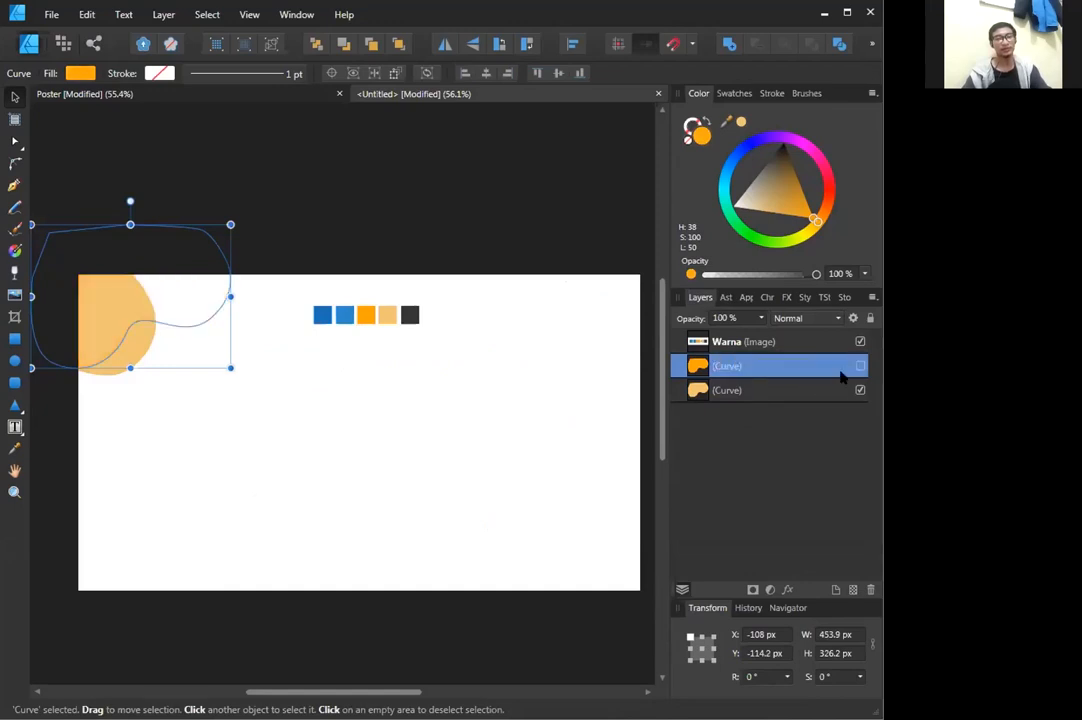
left_click(750, 390, "shift")
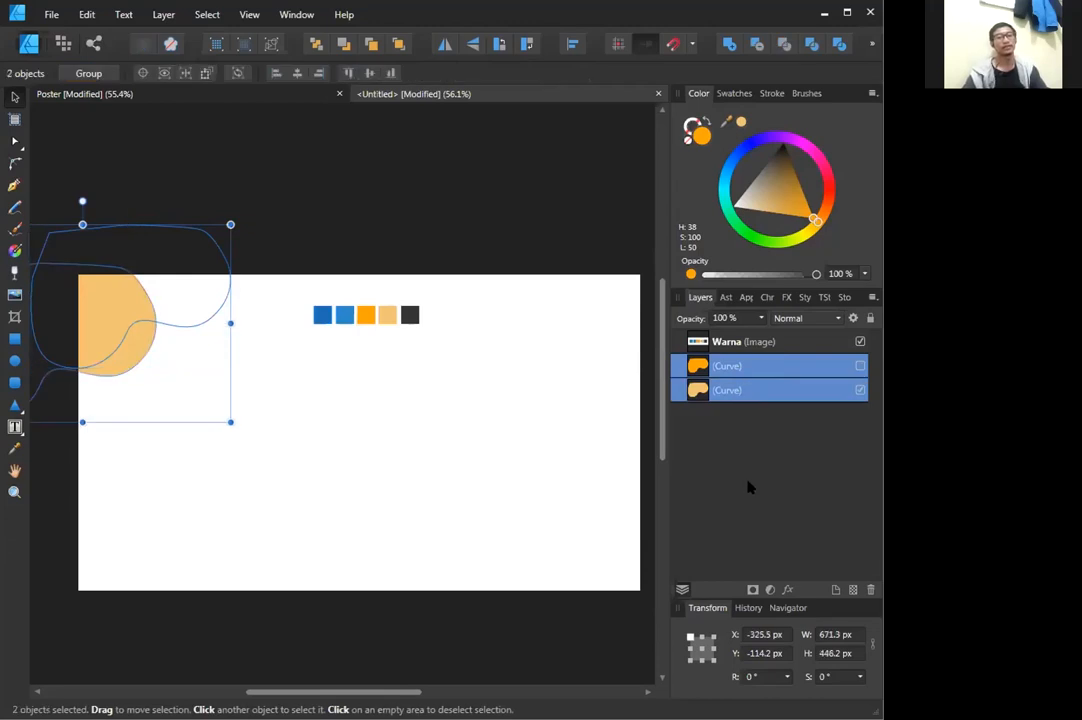
left_click(818, 497)
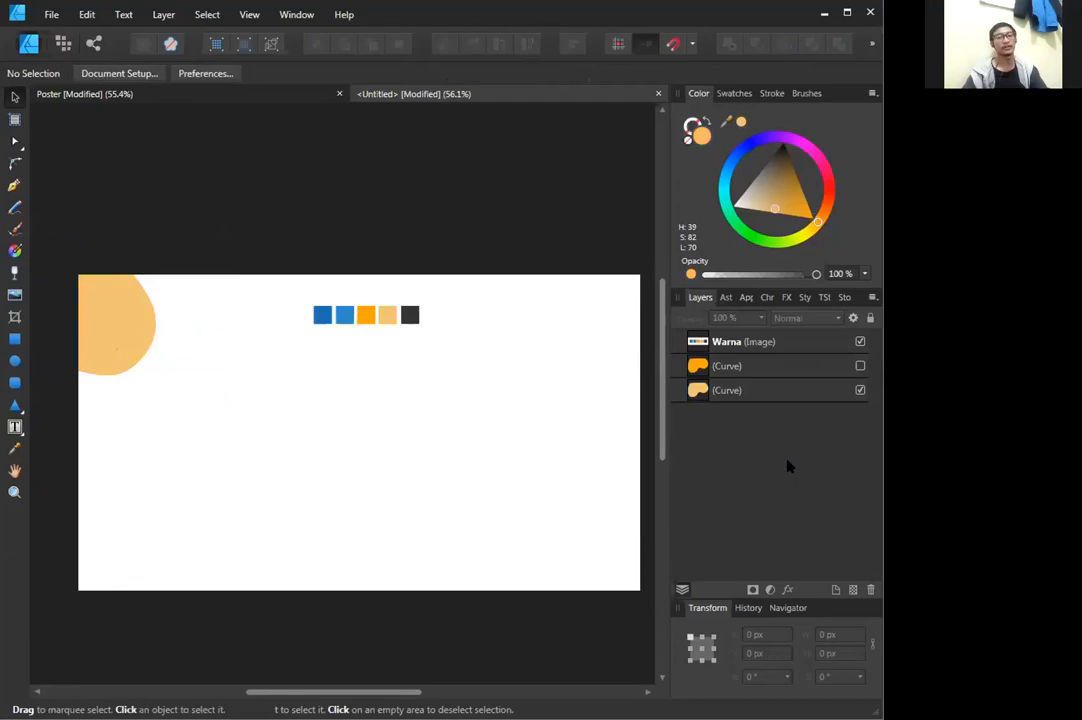
Duplicate the bright and light orange corner curves together and move the copies to the lower-right area of the page.
left_click(756, 373)
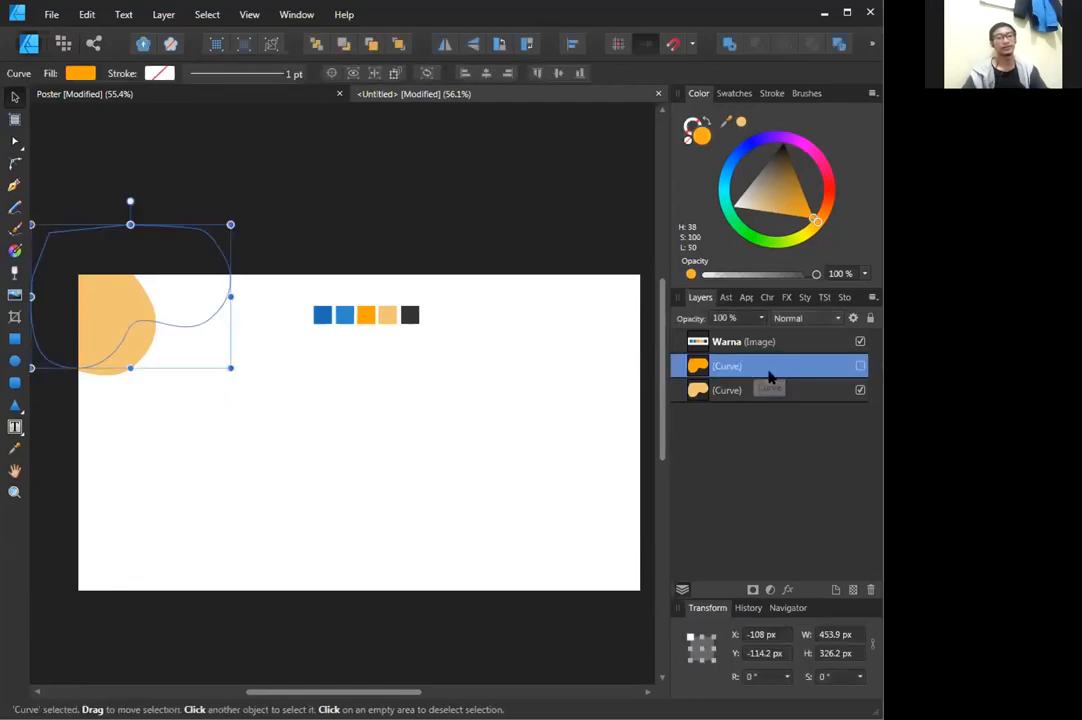
left_click(748, 393)
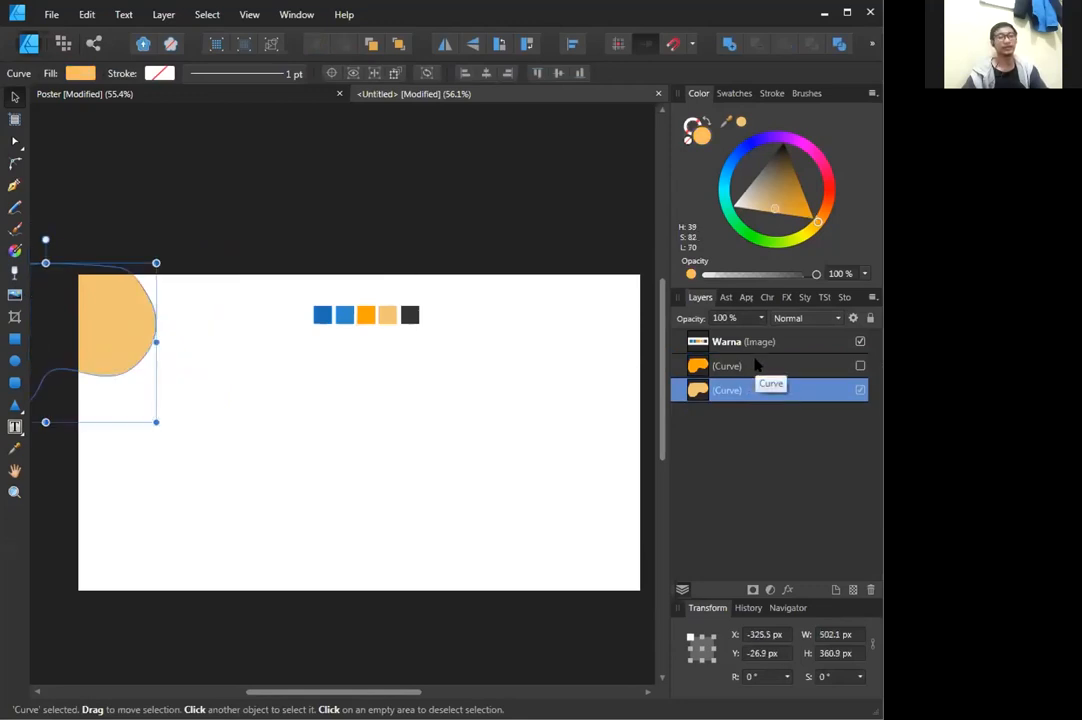
left_click(757, 366, "shift")
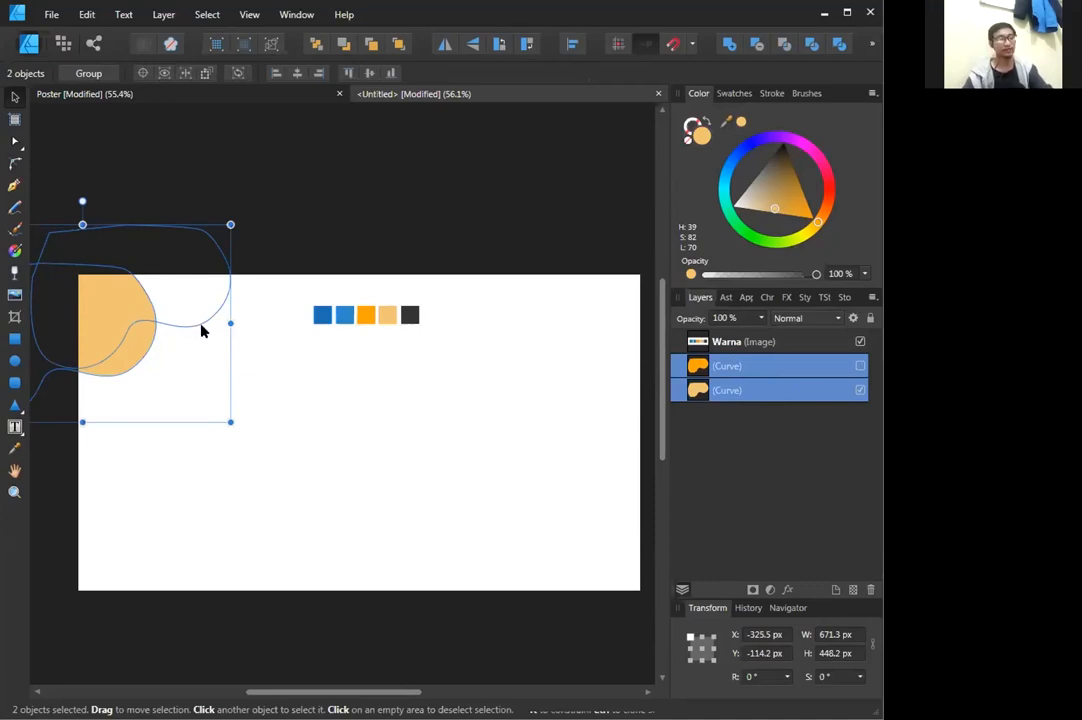
key("ctrl+j")
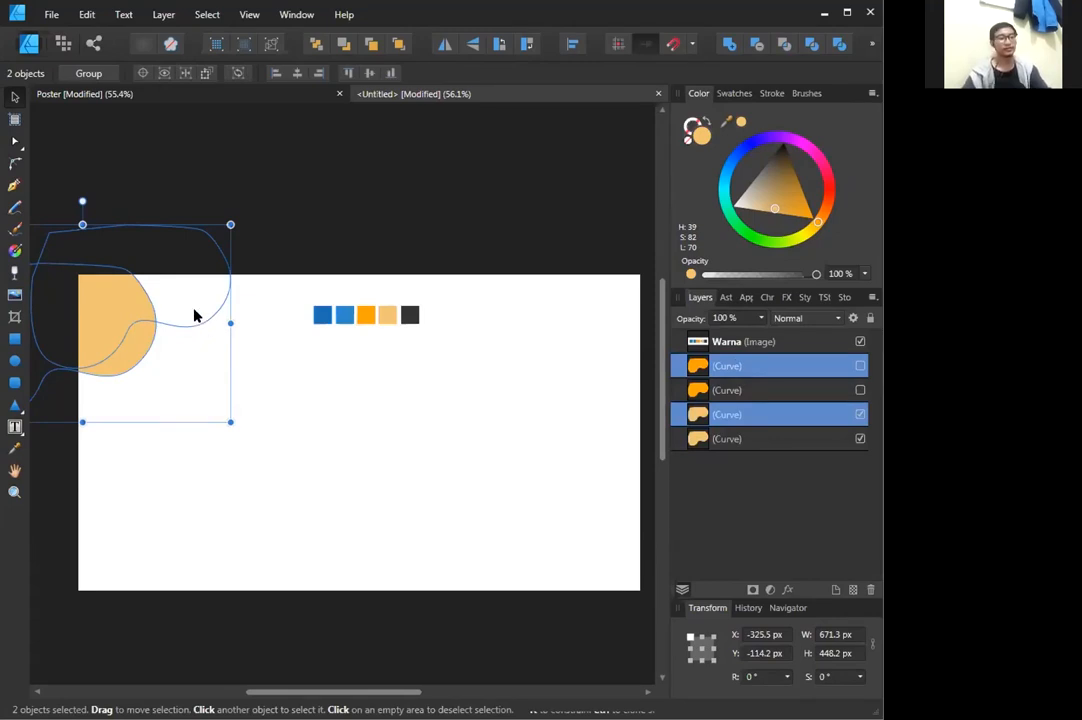
left_click_drag(195, 316, 418, 453)
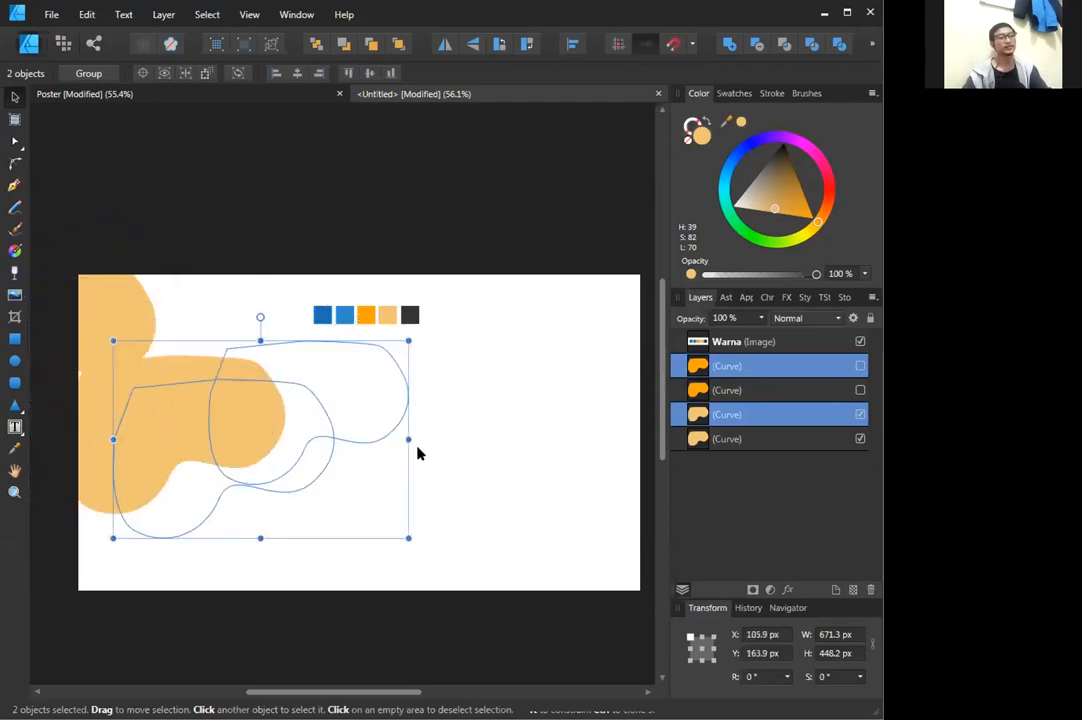
left_click_drag(523, 504, 566, 495)
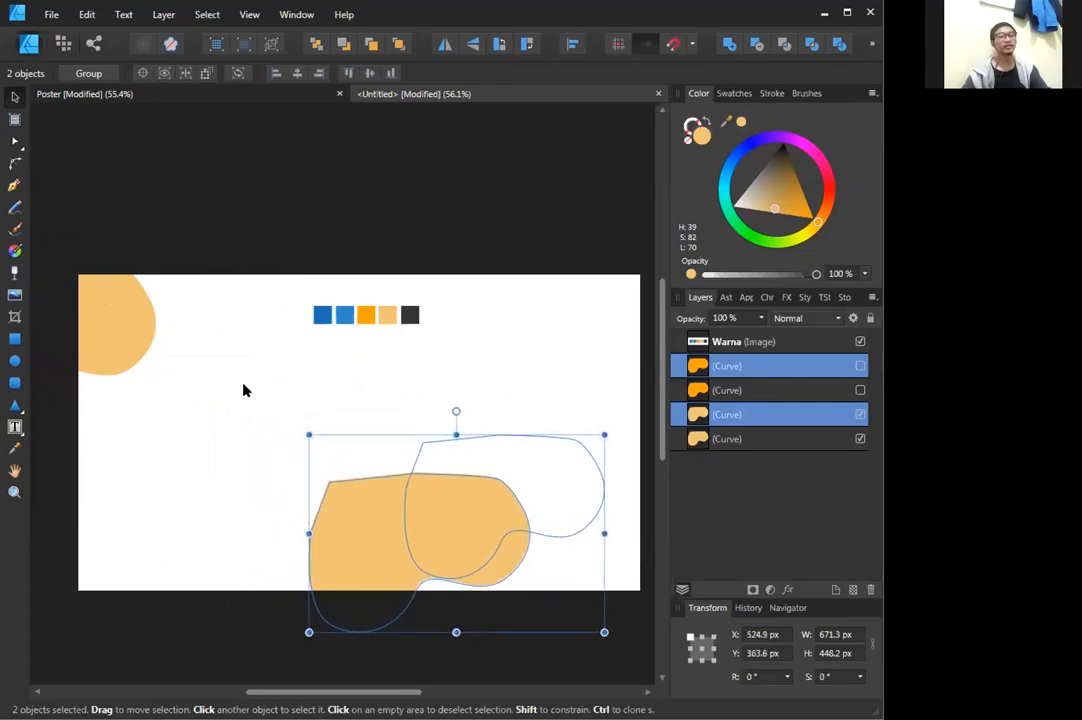
left_click(172, 318)
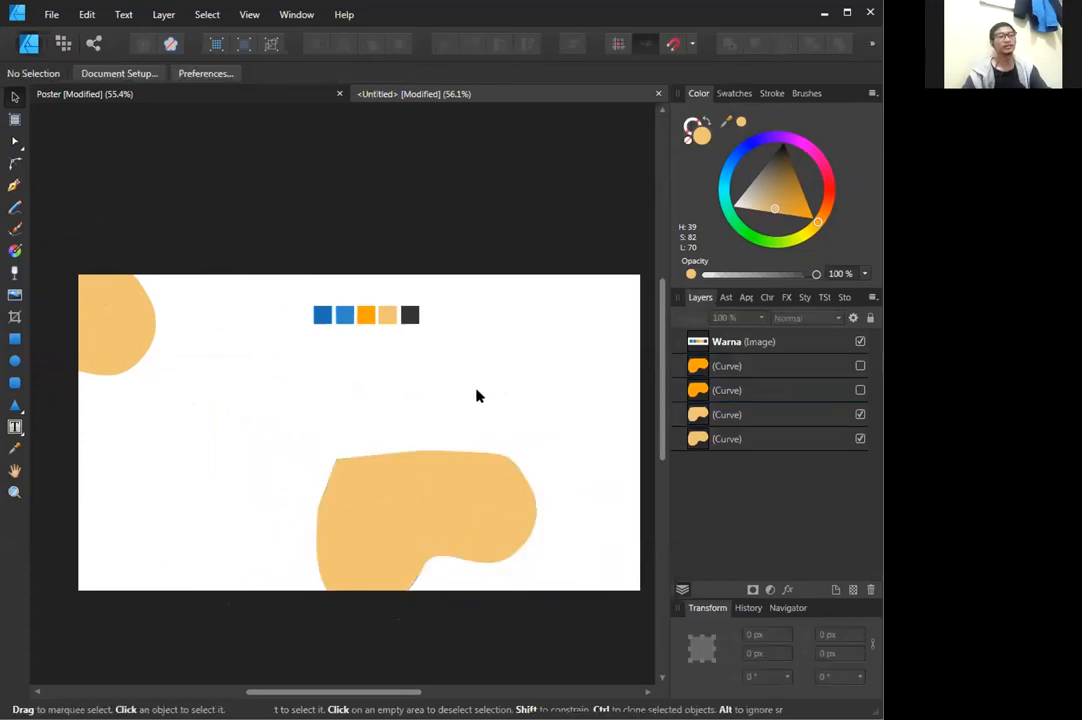
Make both bright orange curves visible and shift the bright orange copy to about X 627 px, Y 339 px over its light copy.
left_click(860, 366)
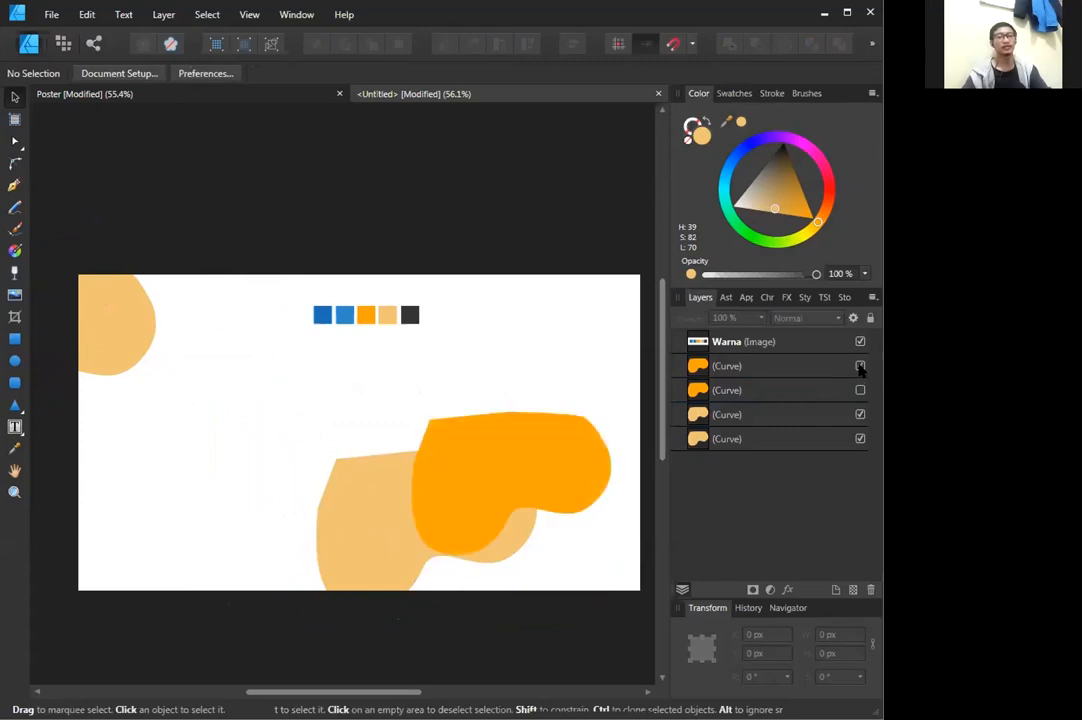
left_click(860, 390)
left_click(860, 366)
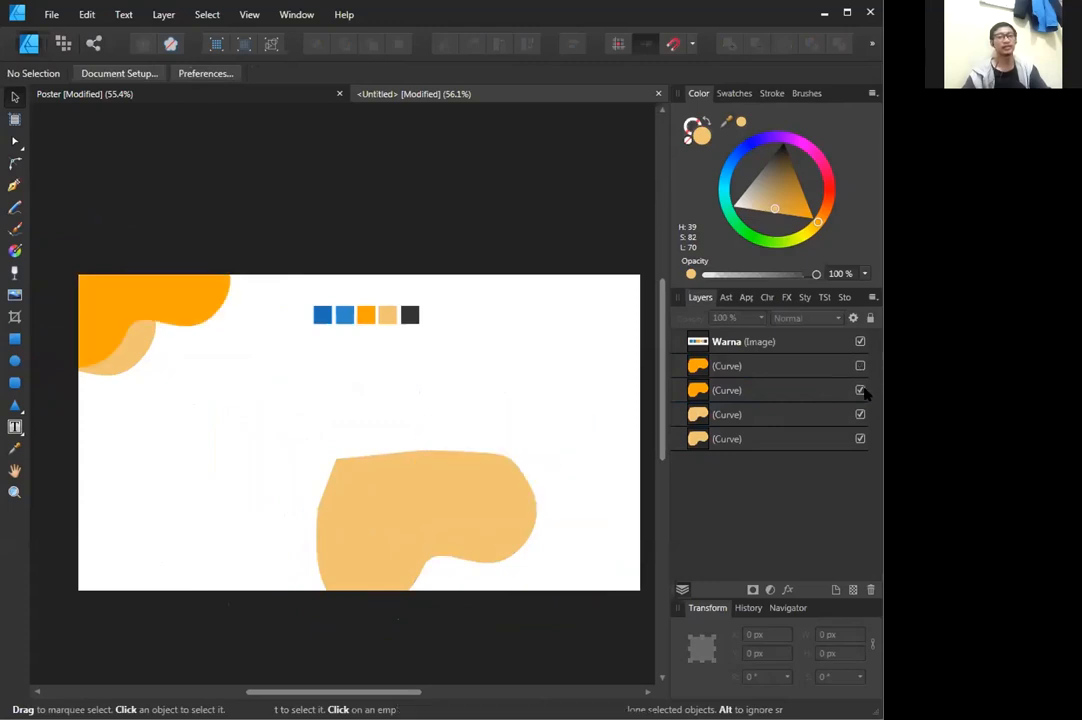
left_click(860, 390)
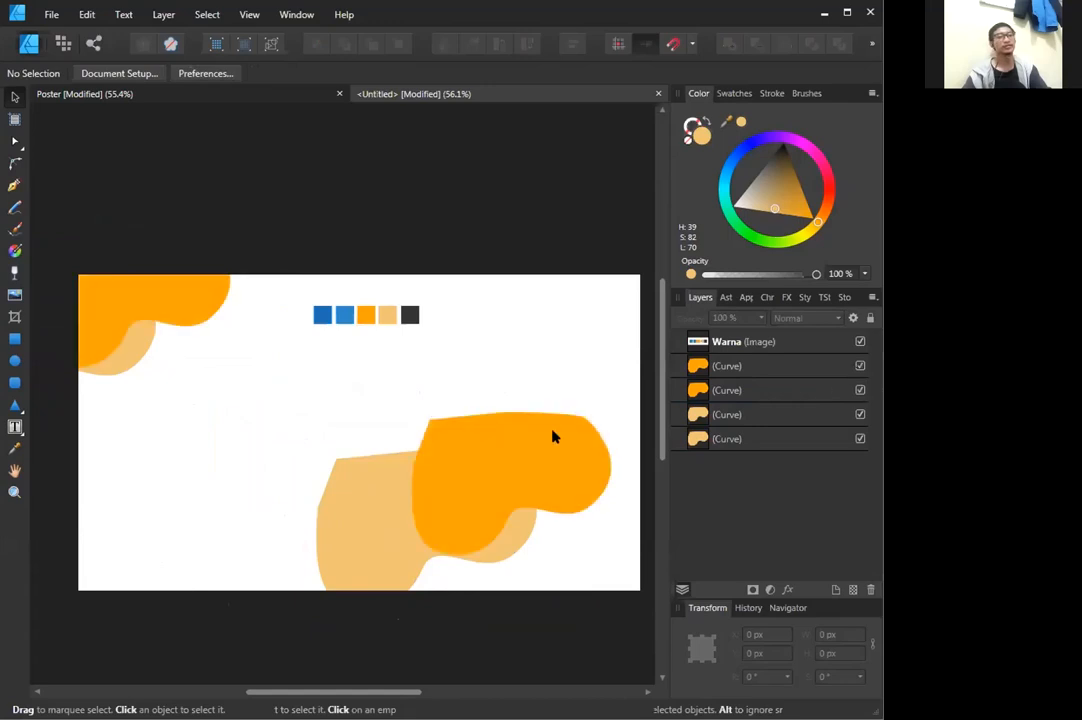
left_click_drag(518, 464, 460, 468)
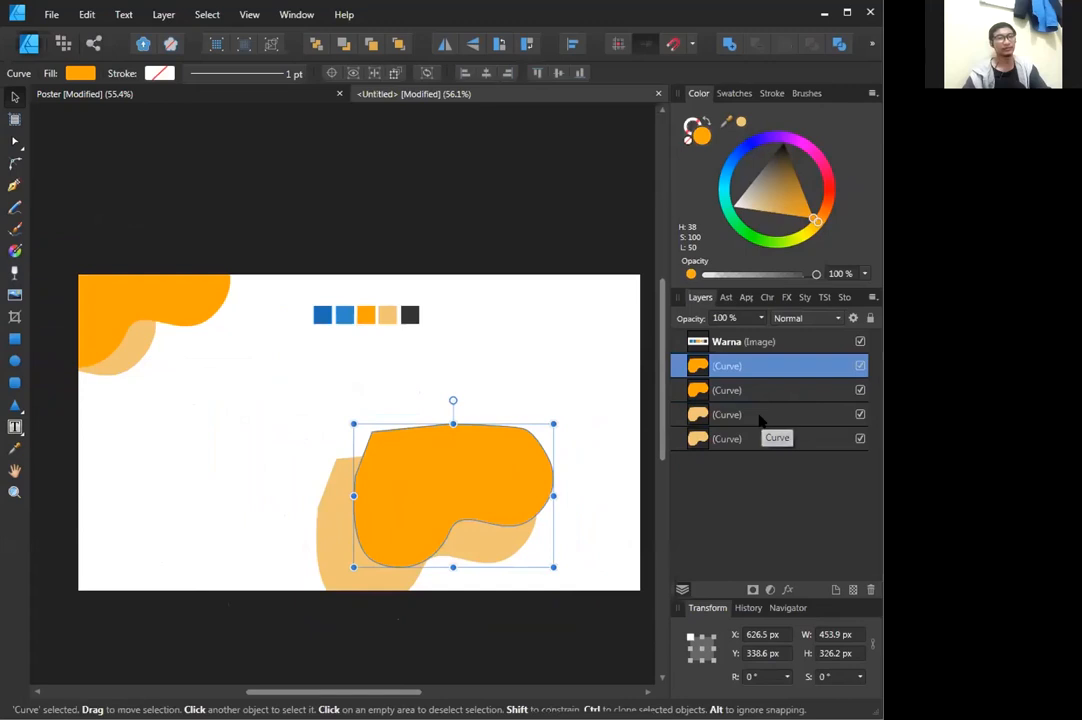
Try selecting all four curve layers as a range and the duplicated curves one at a time.
left_click(761, 416)
left_click(763, 394, "shift")
left_click(767, 368)
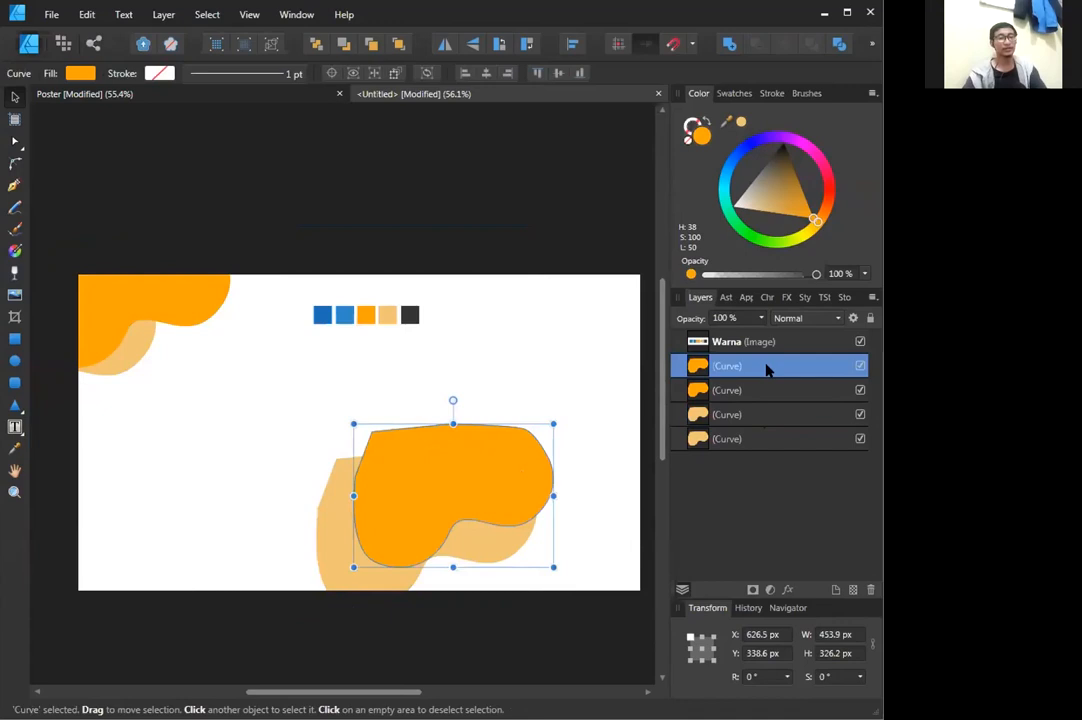
left_click(745, 440, "shift")
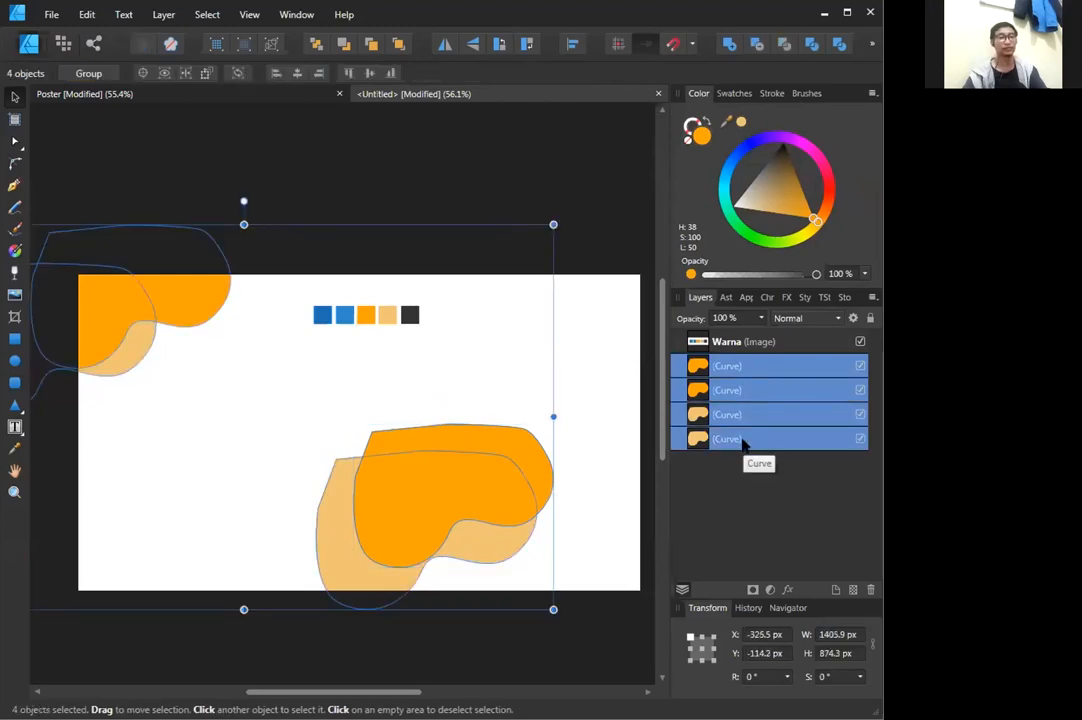
left_click(748, 368)
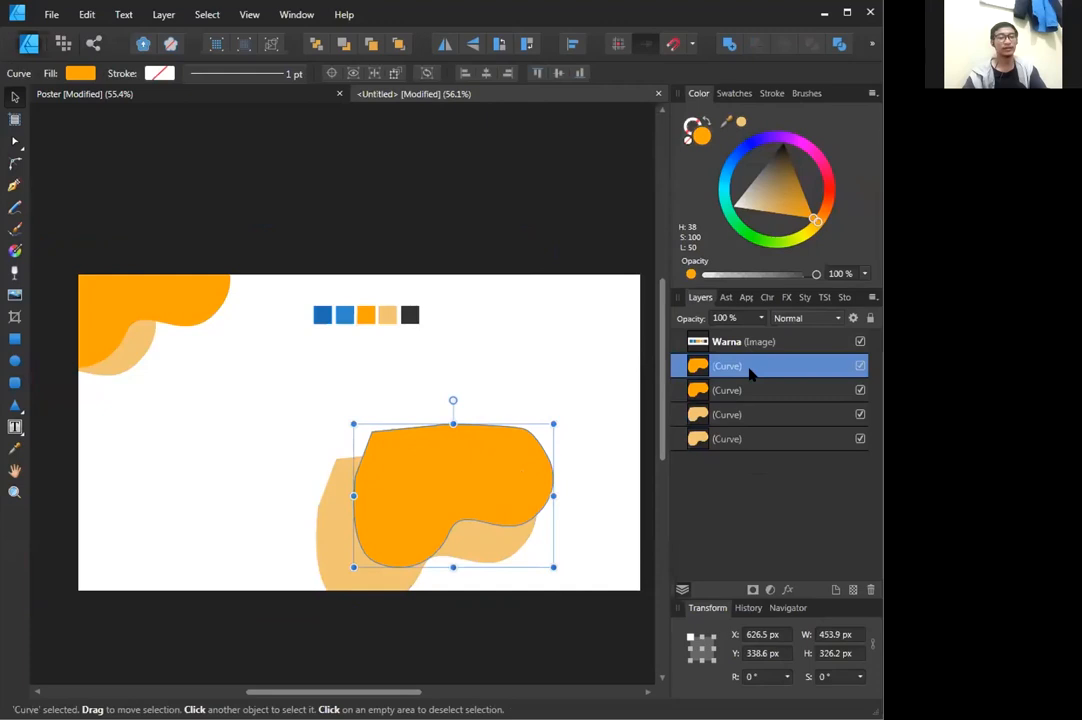
left_click(748, 367)
left_click(790, 390)
left_click(790, 367)
left_click(767, 414)
left_click(767, 370)
left_click(345, 541)
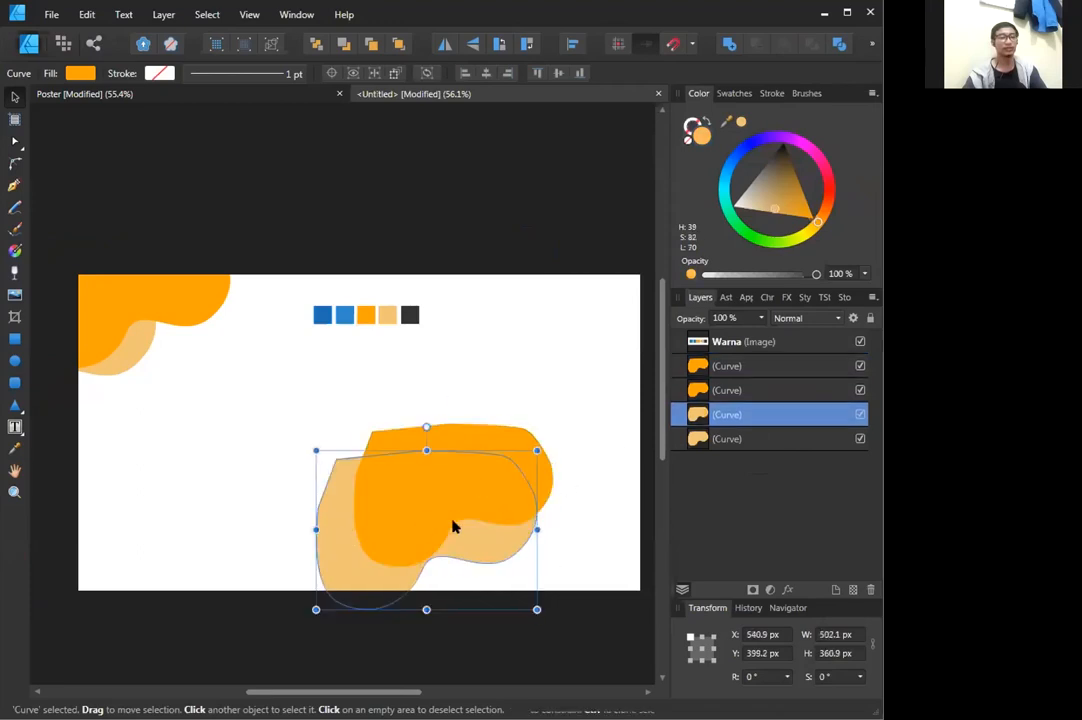
Select the duplicated bright and light orange curves together and move the pair slightly upward.
left_click(477, 491)
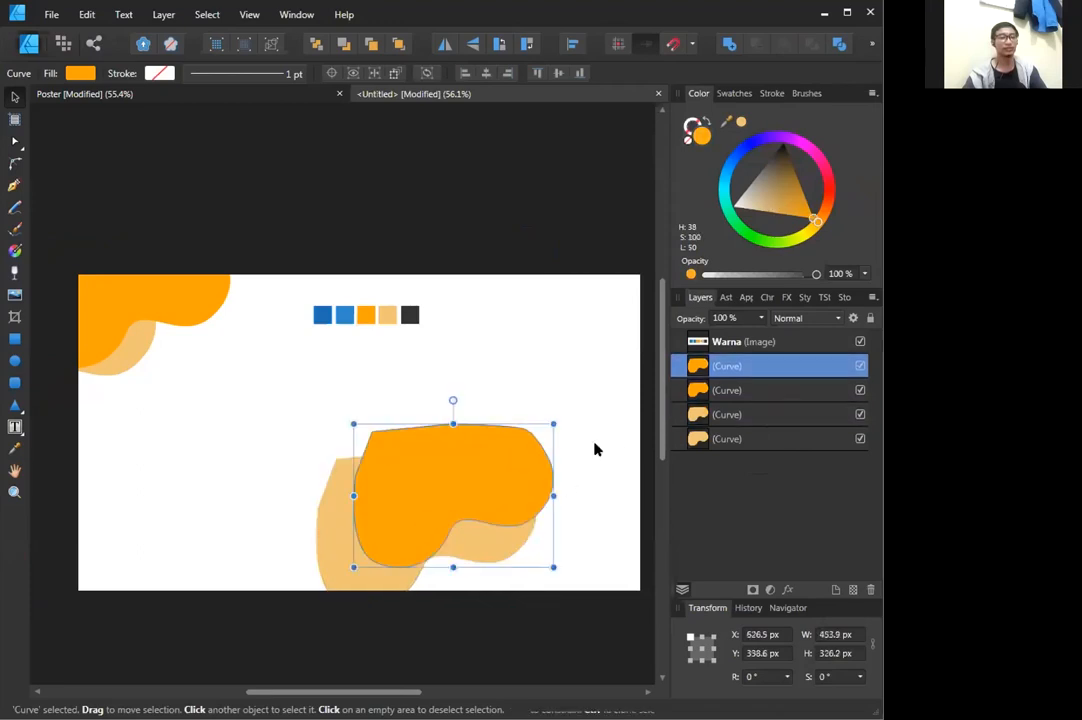
left_click(748, 414, "ctrl")
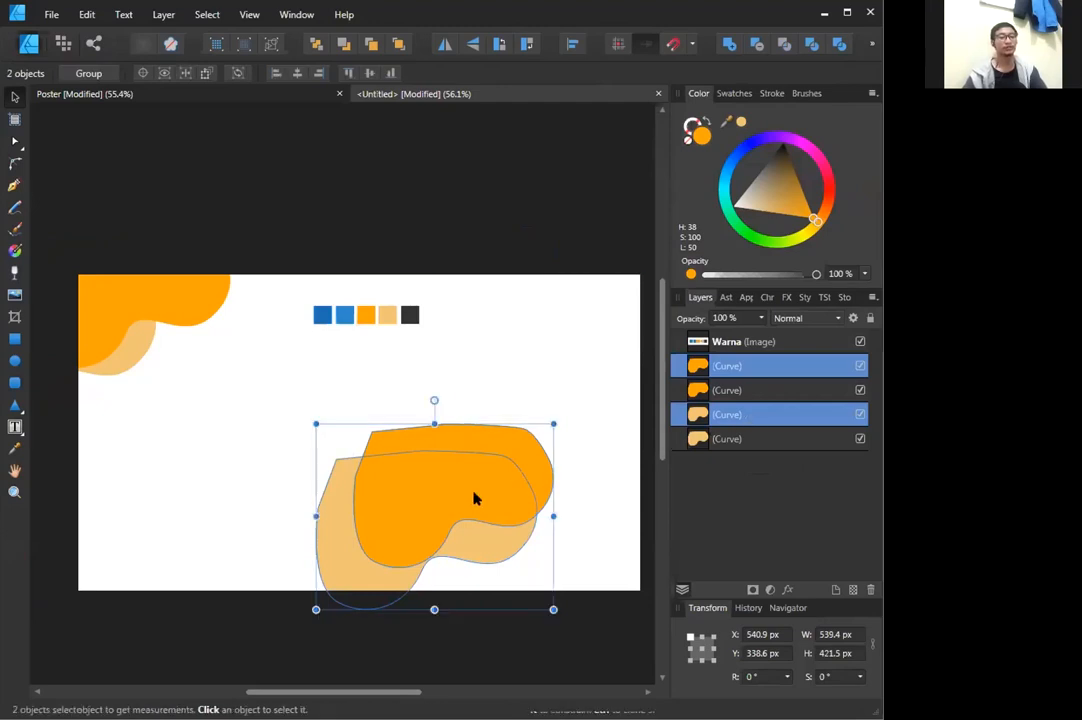
mouse_move(485, 495)
left_mouse_down()
mouse_move(529, 456)
mouse_move(488, 482)
left_mouse_up()
left_click(571, 357)
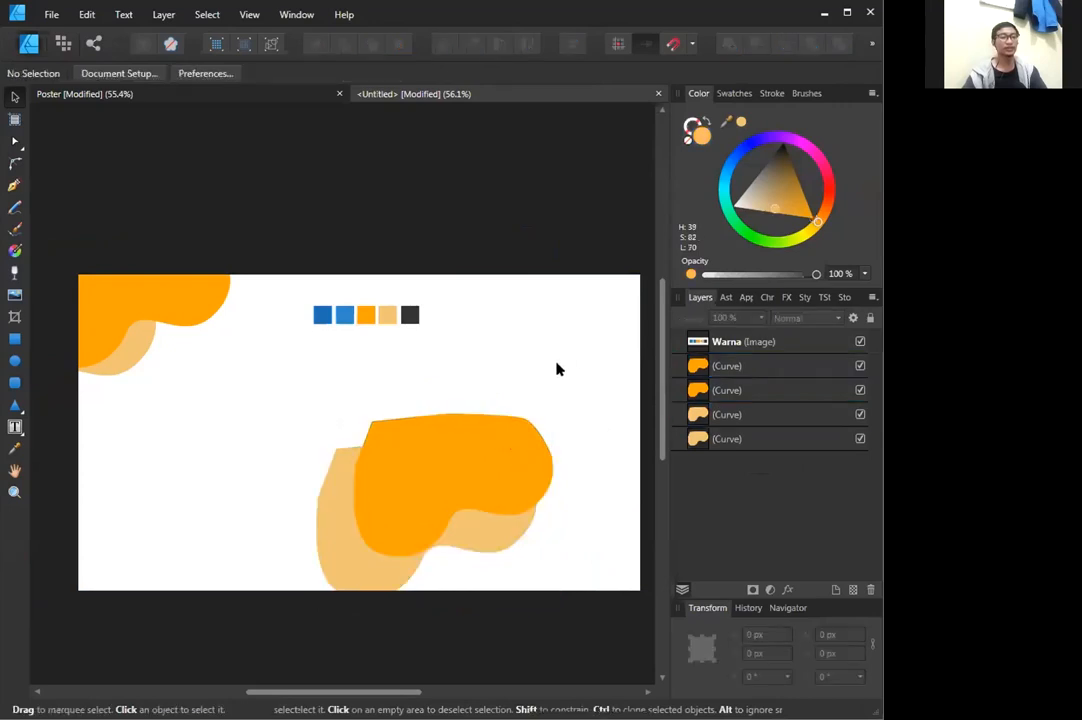
Marquee-select the two duplicated curves and move them to about X 598 px, Y 323 px.
left_click_drag(504, 430, 573, 346)
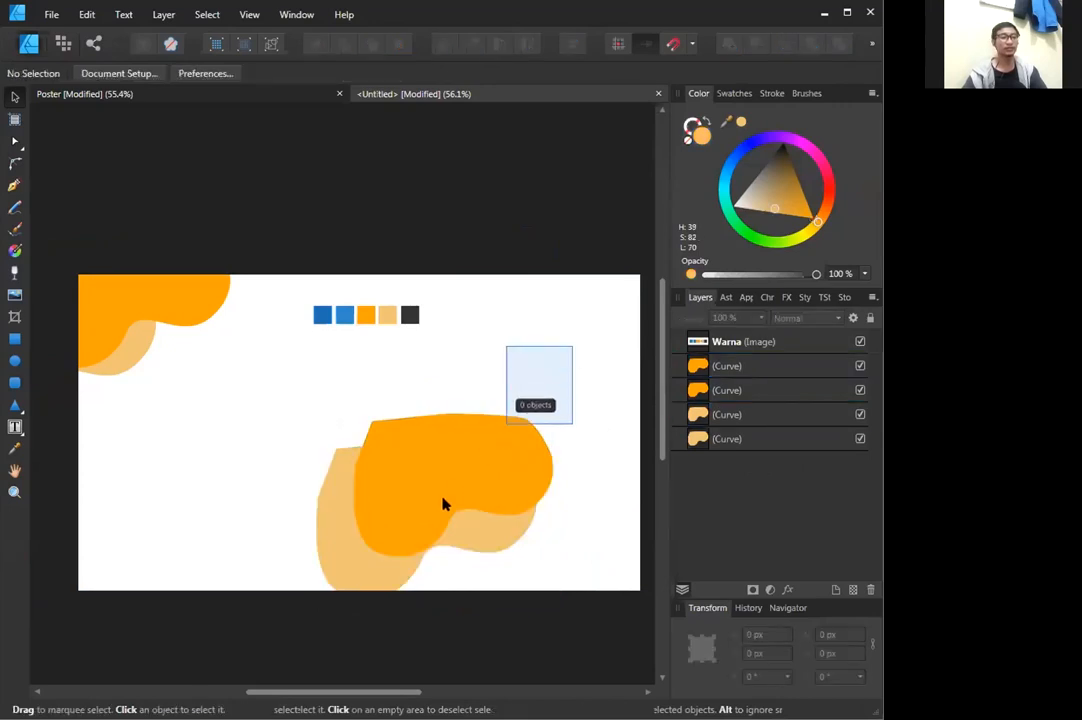
left_click_drag(444, 504, 403, 572)
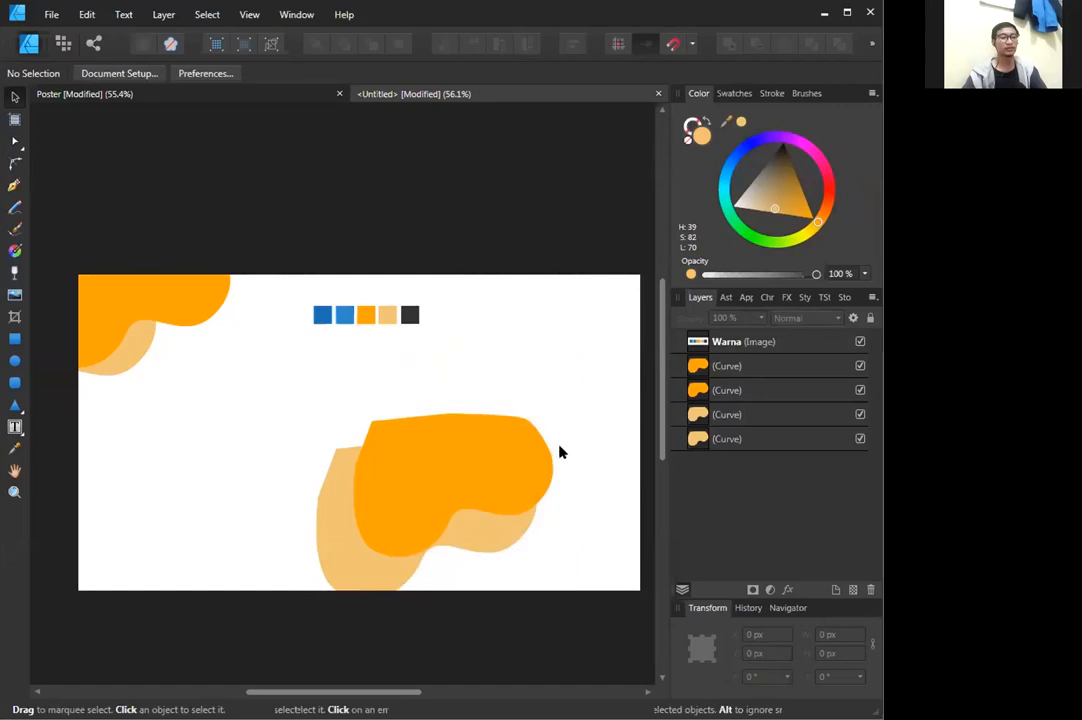
left_click_drag(584, 551, 357, 582)
left_click_drag(284, 383, 580, 620)
left_click_drag(480, 497, 505, 500)
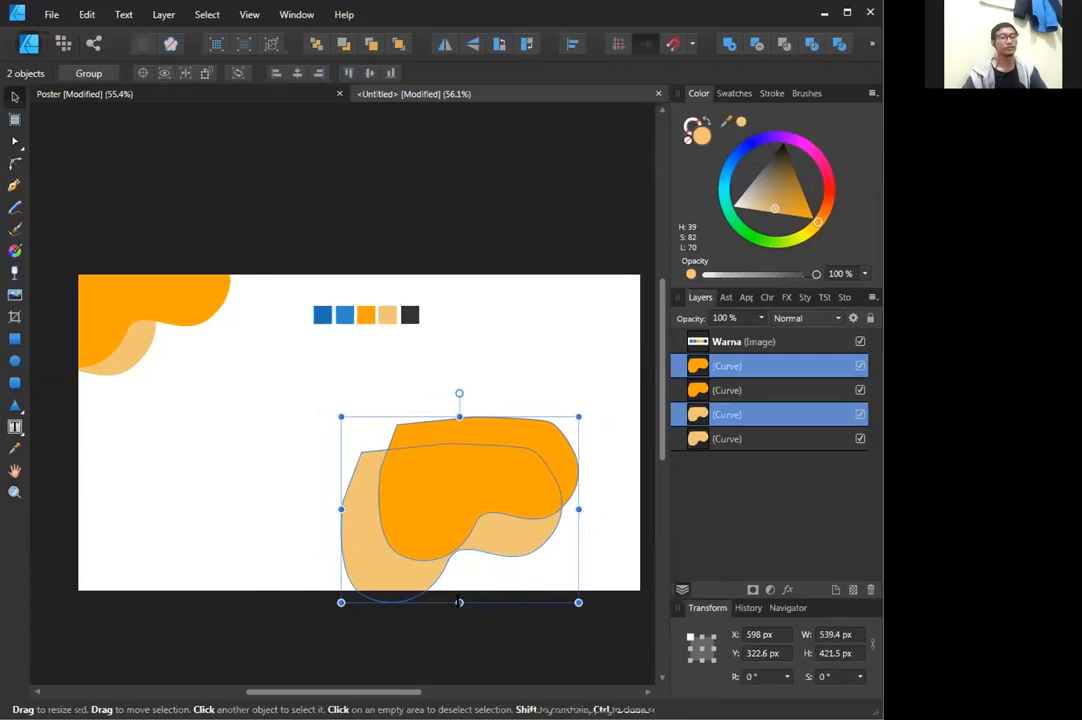
Flip the duplicated pair vertically at about 317 px high and fit it into the page's lower-right corner, rotated to about -160°.
left_click_drag(458, 595, 459, 278)
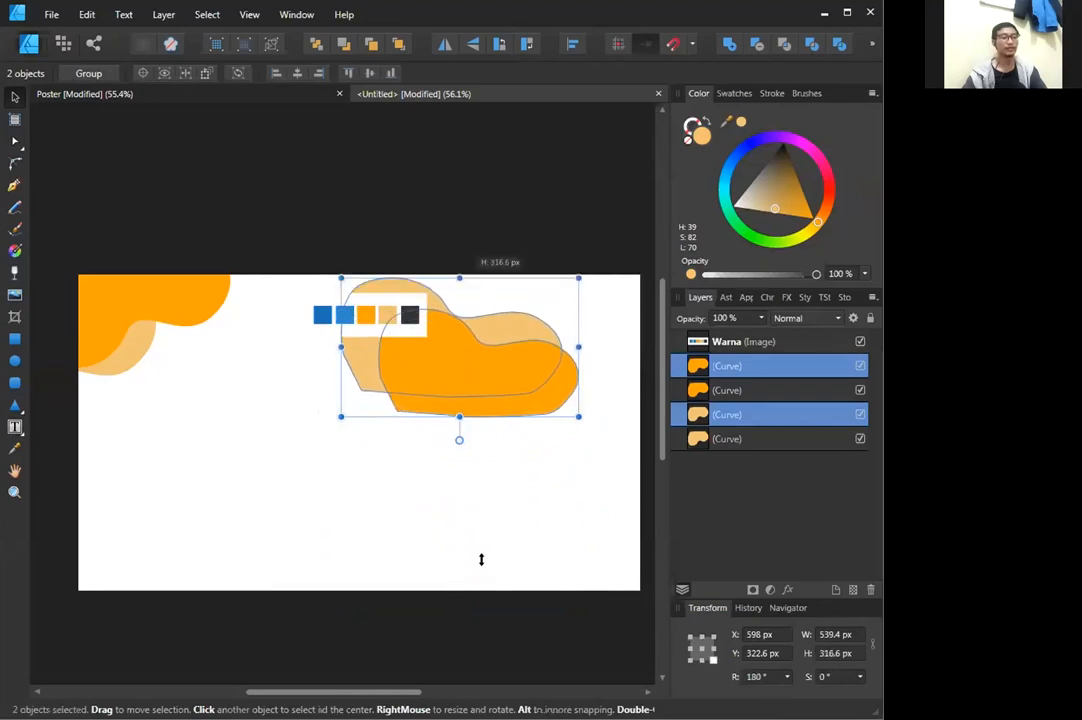
left_click_drag(474, 405, 486, 639)
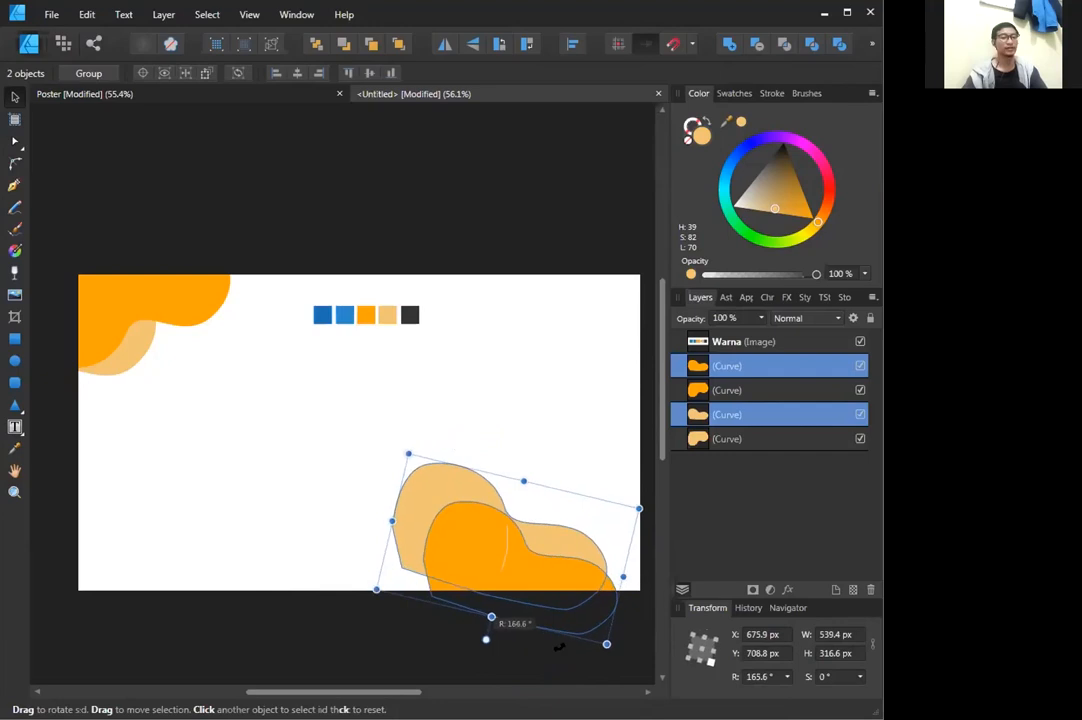
left_click_drag(559, 648, 577, 325)
left_click(577, 332)
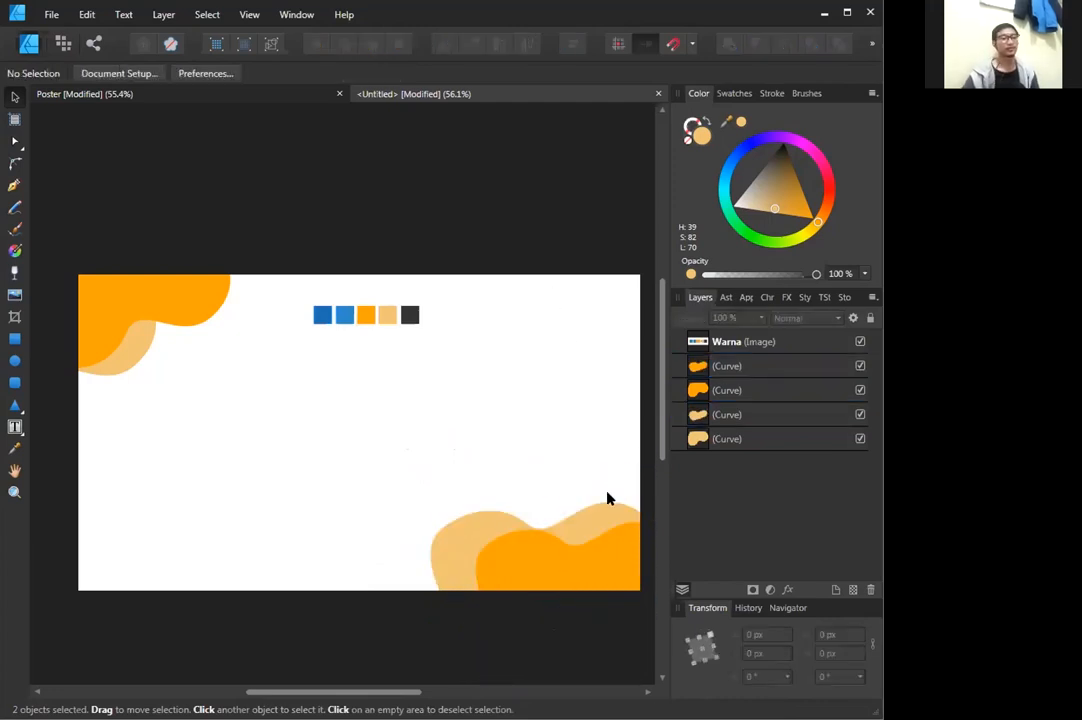
Move the lower-right light orange curve to about X 1374 px, Y 668 px so it rims the bright orange curve.
mouse_move(495, 524)
left_mouse_down()
mouse_move(483, 519)
mouse_move(520, 527)
mouse_move(484, 540)
mouse_move(490, 524)
mouse_move(522, 519)
mouse_move(462, 520)
mouse_move(497, 532)
left_mouse_up()
key("Left")
key("Left")
key("Up")
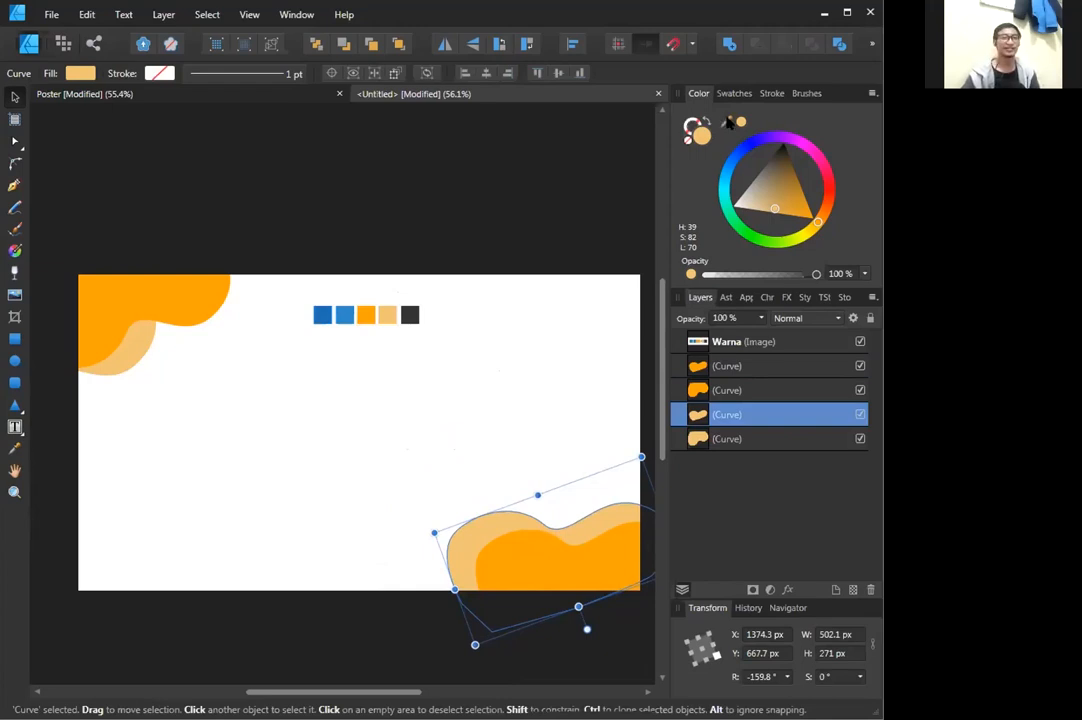
Fill the lower-right light orange curve with the palette's dark blue and the bright orange curve with its lighter blue.
left_click_drag(726, 122, 711, 152)
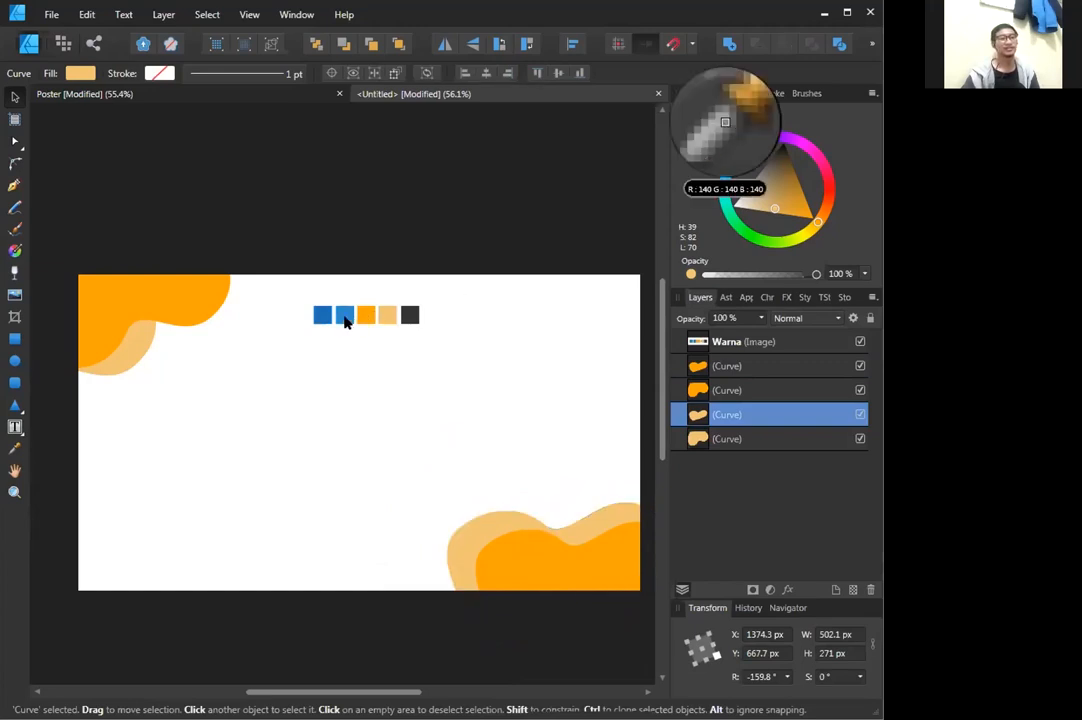
left_click_drag(321, 318, 321, 318)
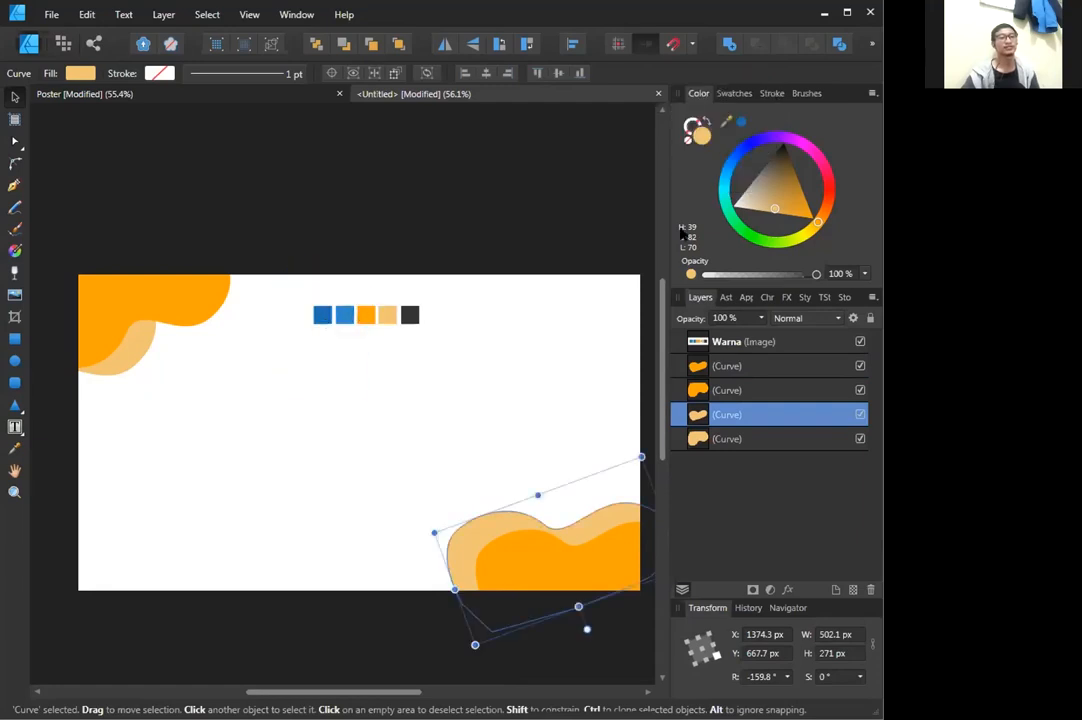
left_click(741, 121)
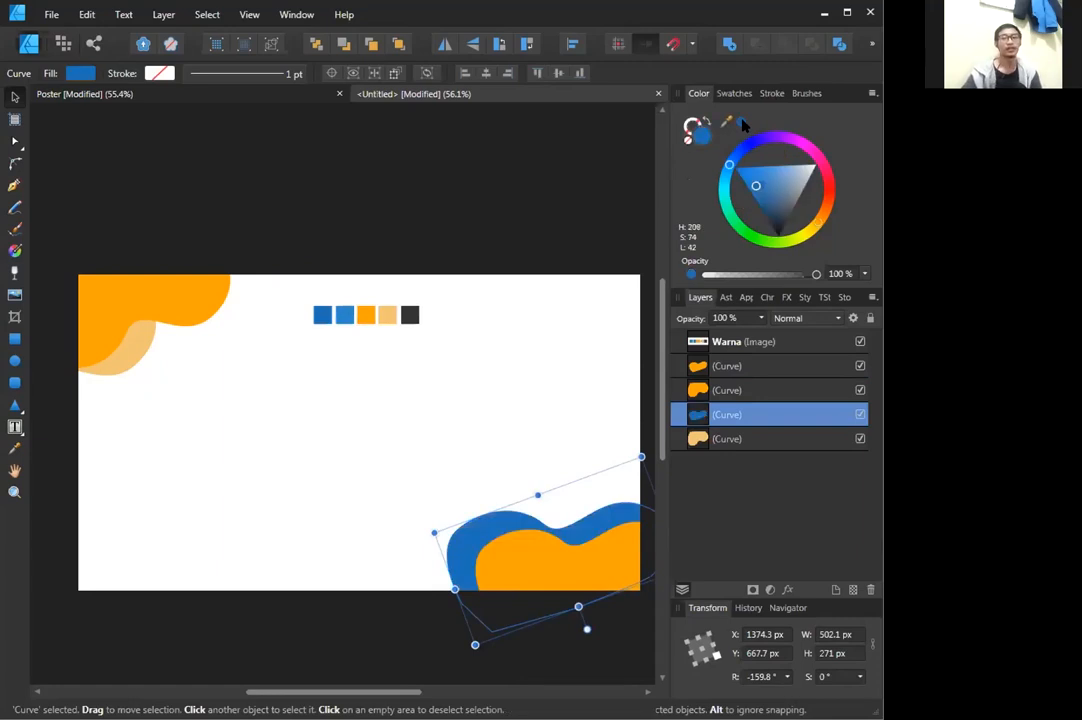
left_click(628, 563)
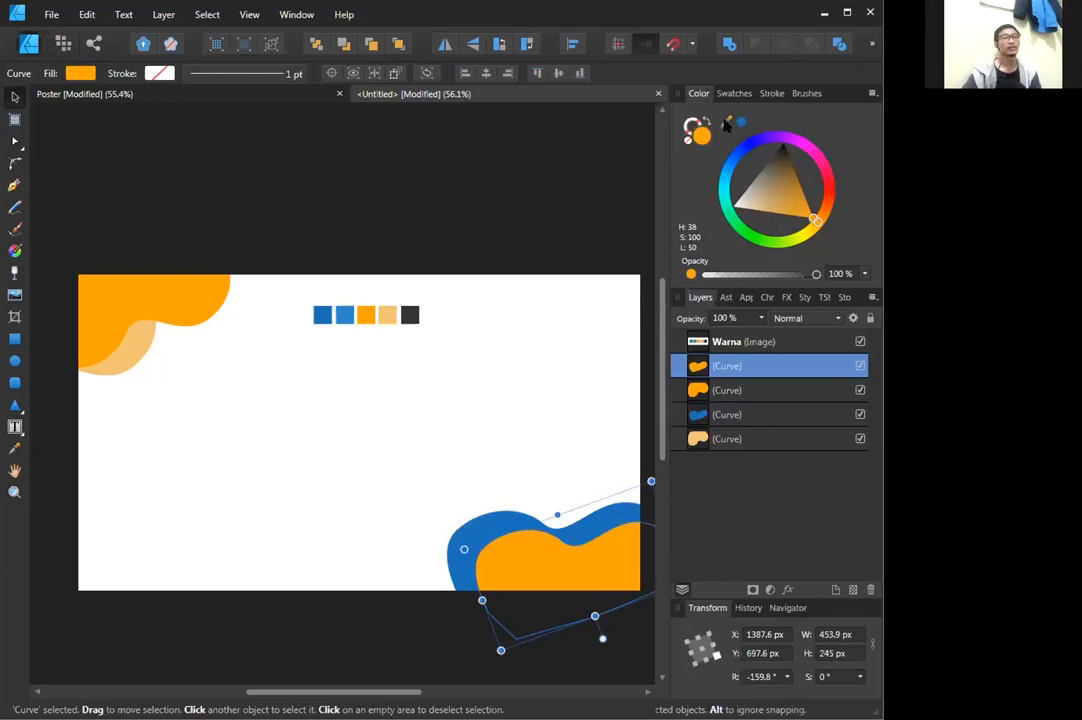
left_click_drag(716, 138, 343, 318)
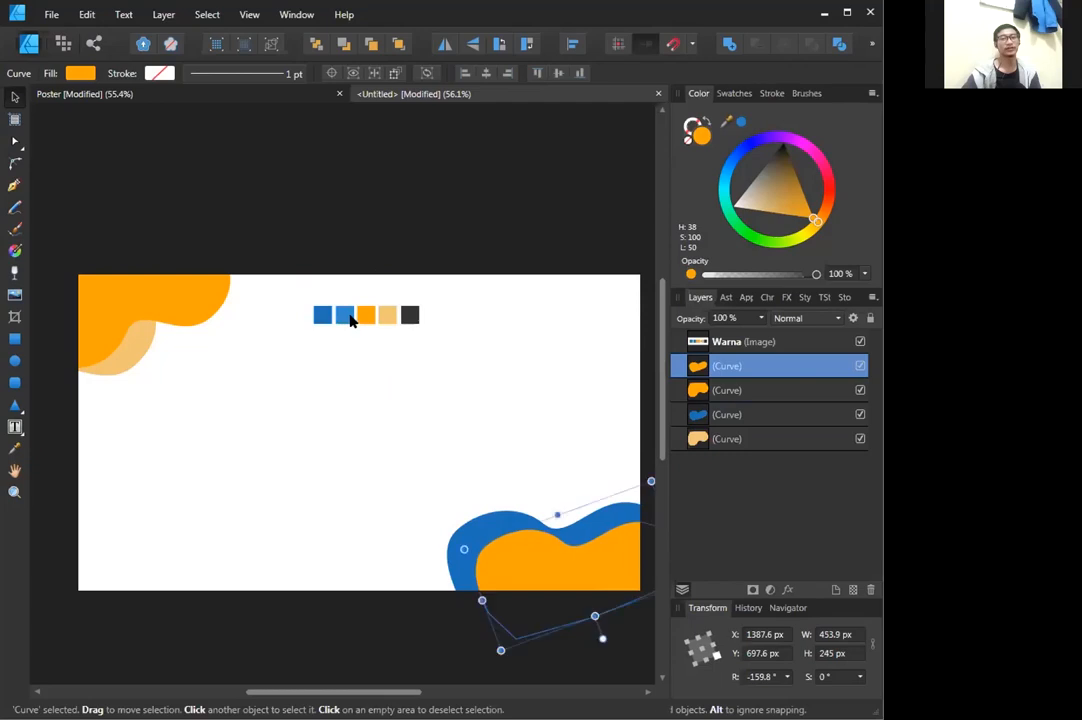
left_click(739, 122)
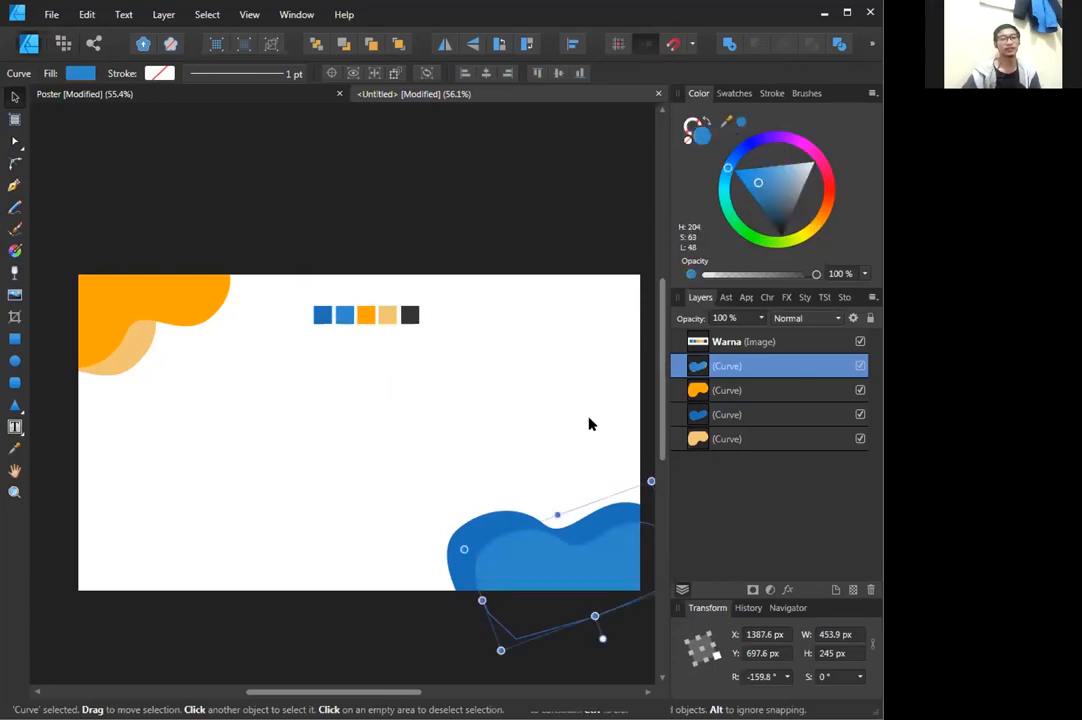
Shift the lighter blue curve slightly upward and the dark blue curve to the right so both overlap in the lower-right corner.
left_click(652, 530)
left_click(594, 550)
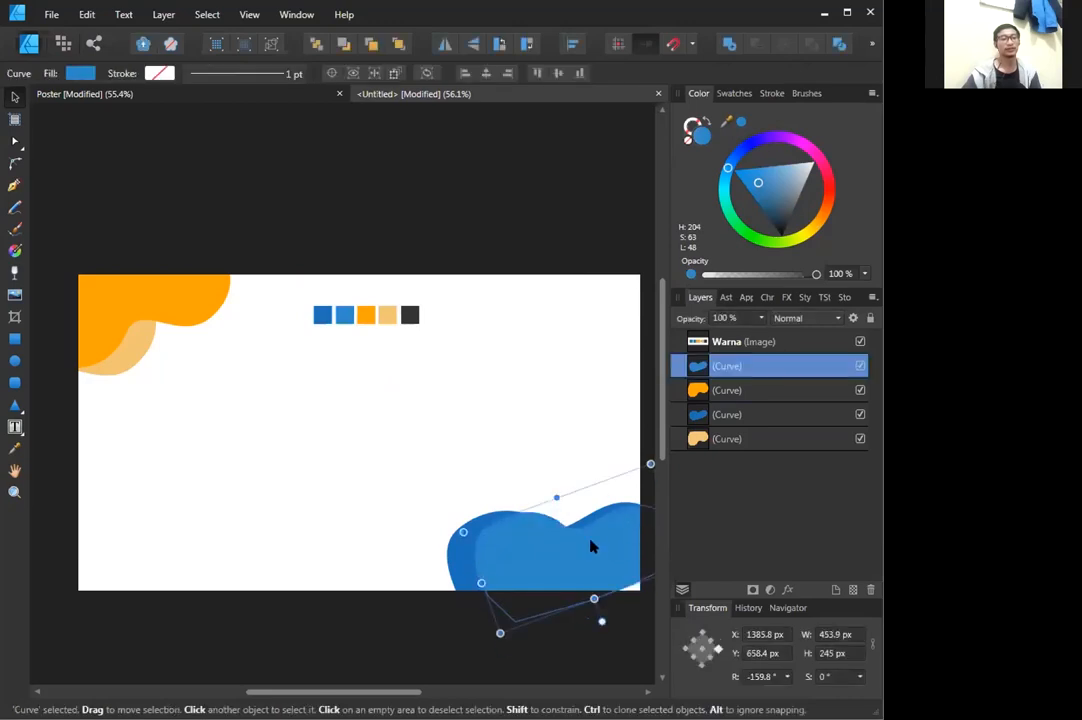
left_click(456, 564)
left_click_drag(459, 578, 491, 565)
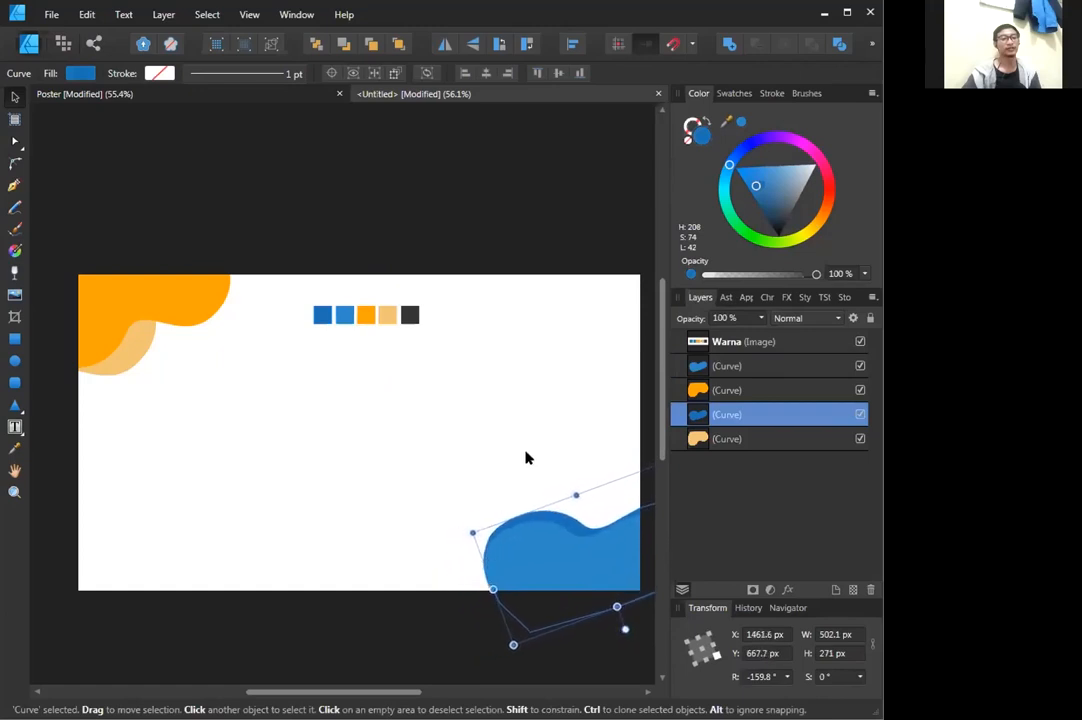
left_click(605, 273)
mouse_move(570, 518)
left_mouse_down()
mouse_move(566, 506)
mouse_move(565, 515)
left_mouse_up()
left_click(572, 370)
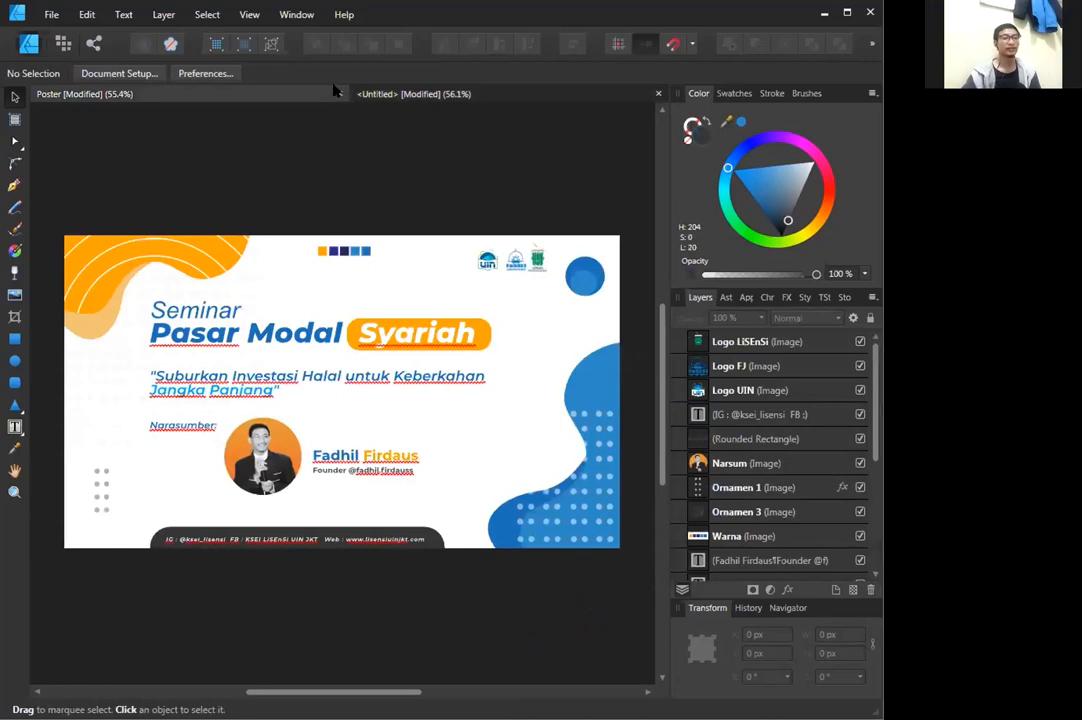
Return to the untitled document, move the lighter blue curve to about X 1380 px, Y 692 px, and nudge the dark blue curve behind it.
left_click(445, 94)
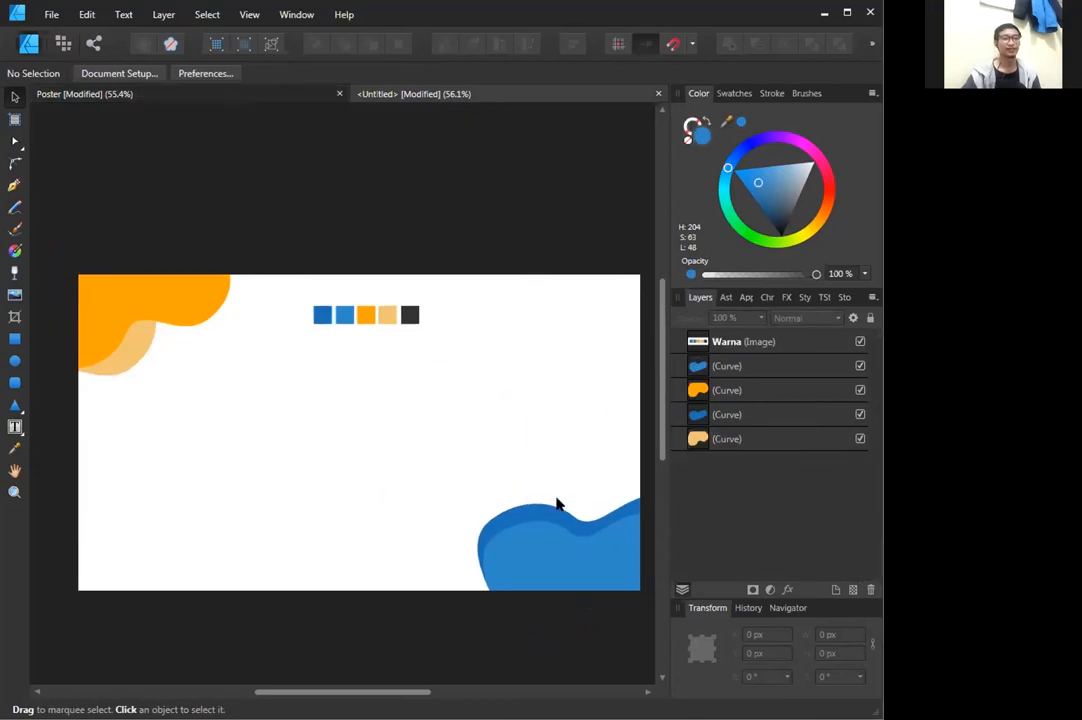
left_click(535, 558)
left_click(503, 520)
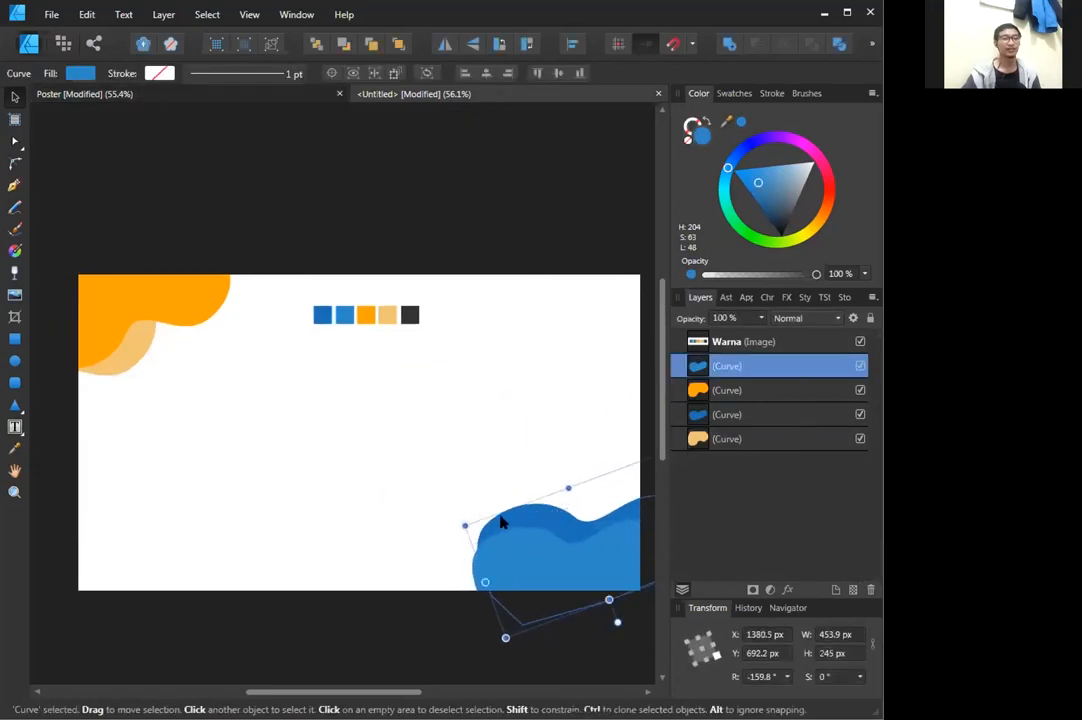
left_click_drag(510, 533, 520, 522)
left_click(514, 386)
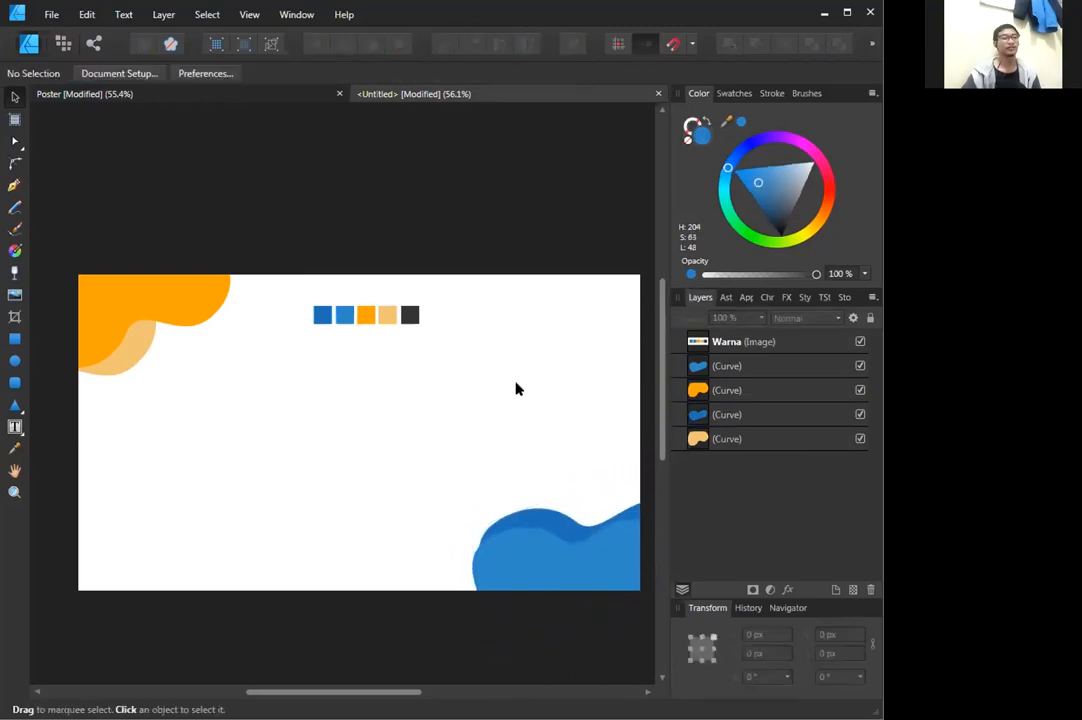
Select both blue curves together, rotate them to about -104°, and fit them against the page's lower-right corner.
left_click(563, 528)
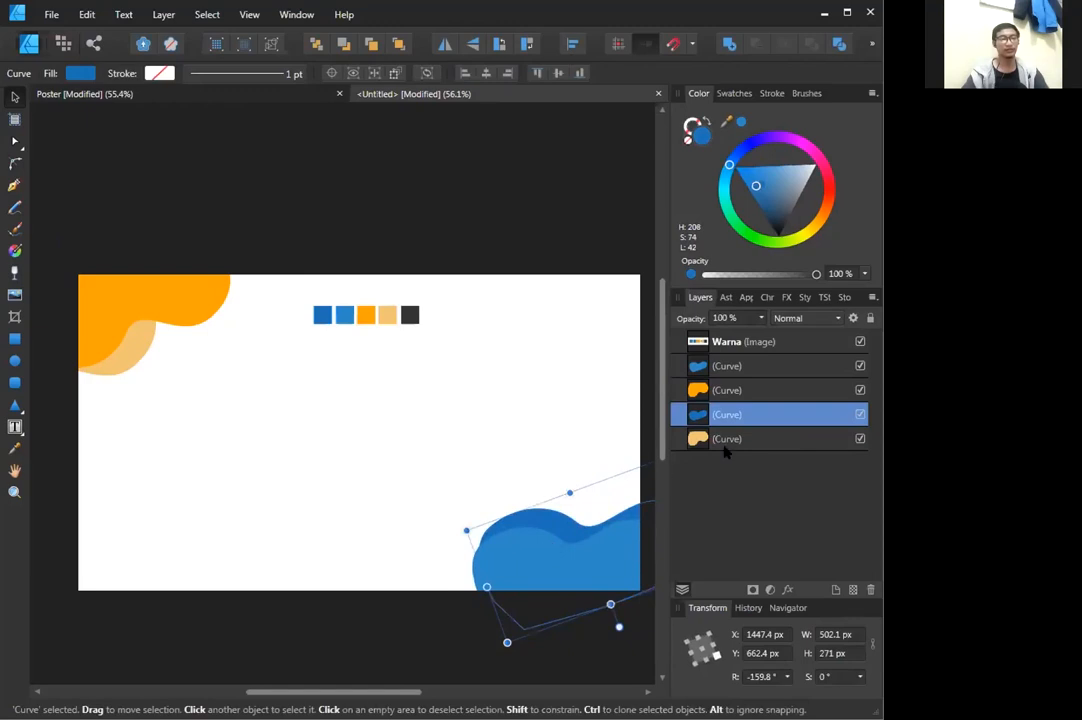
left_click(737, 366, "ctrl")
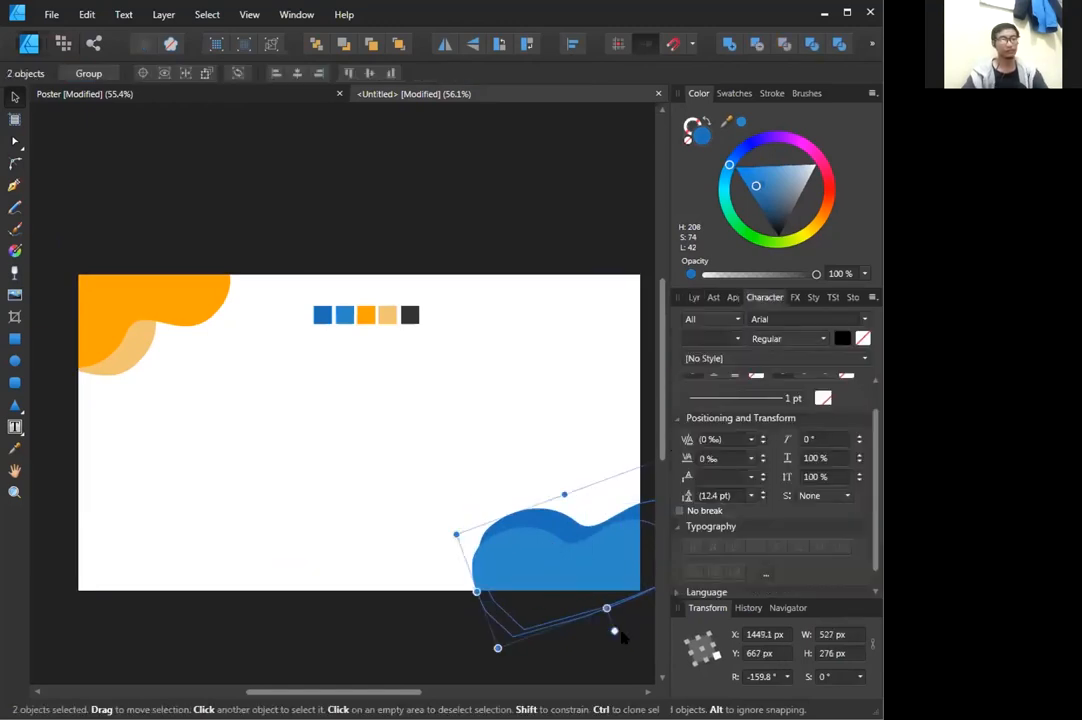
left_click_drag(614, 632, 625, 656)
mouse_move(607, 574)
left_mouse_down()
mouse_move(608, 556)
mouse_move(621, 566)
left_mouse_up()
left_click(563, 345)
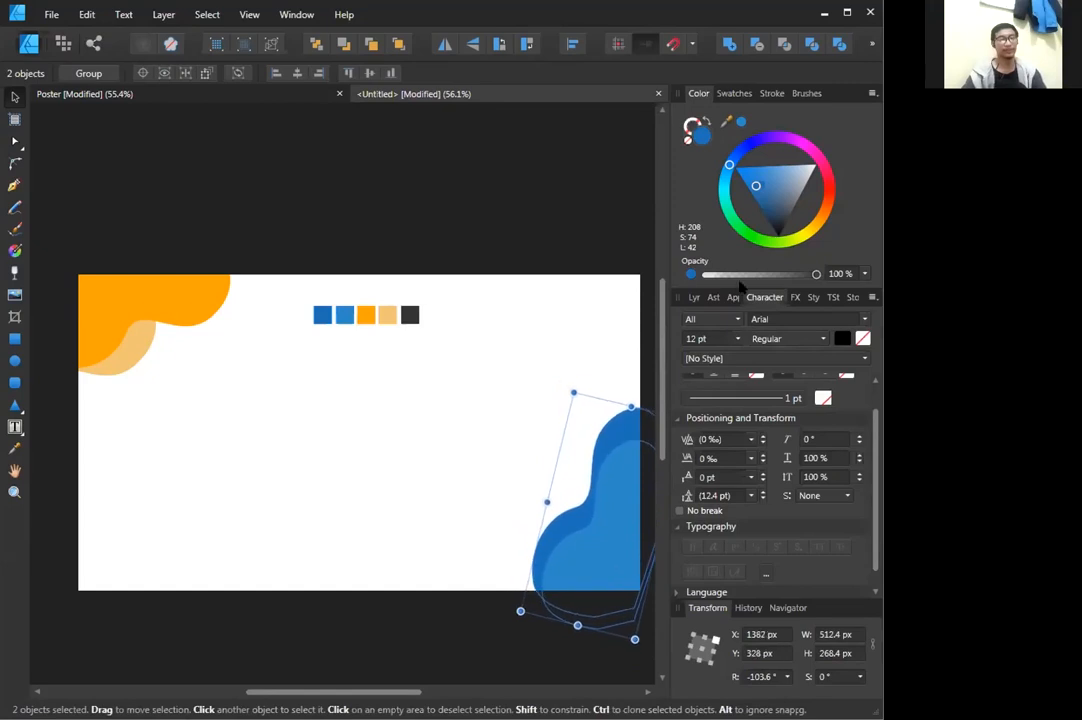
Select the two rotated blue curves in the layer list and move them slightly down and to the left.
left_click(694, 297)
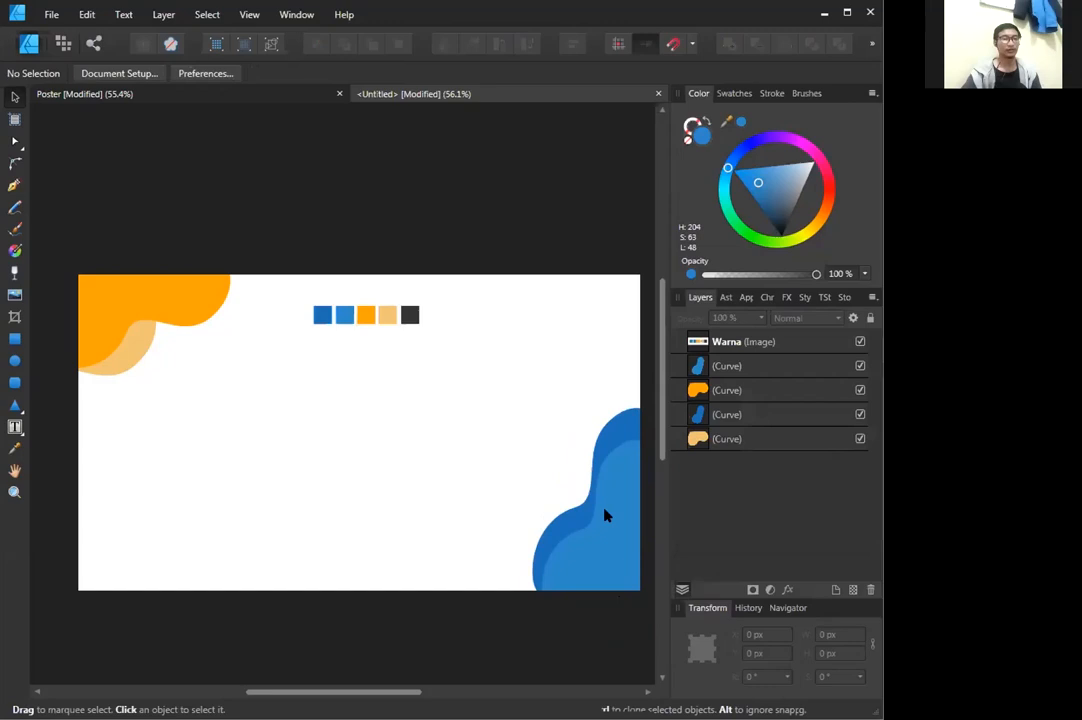
left_click(729, 367)
left_click(740, 414, "ctrl")
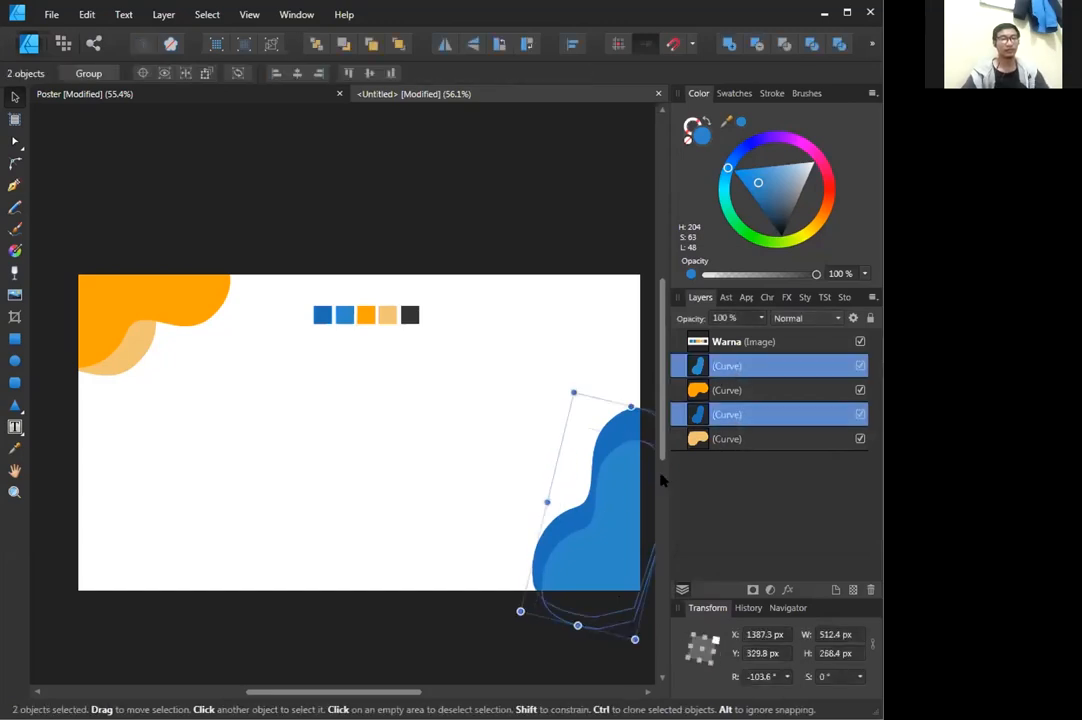
left_click_drag(617, 511, 610, 521)
left_click(551, 261)
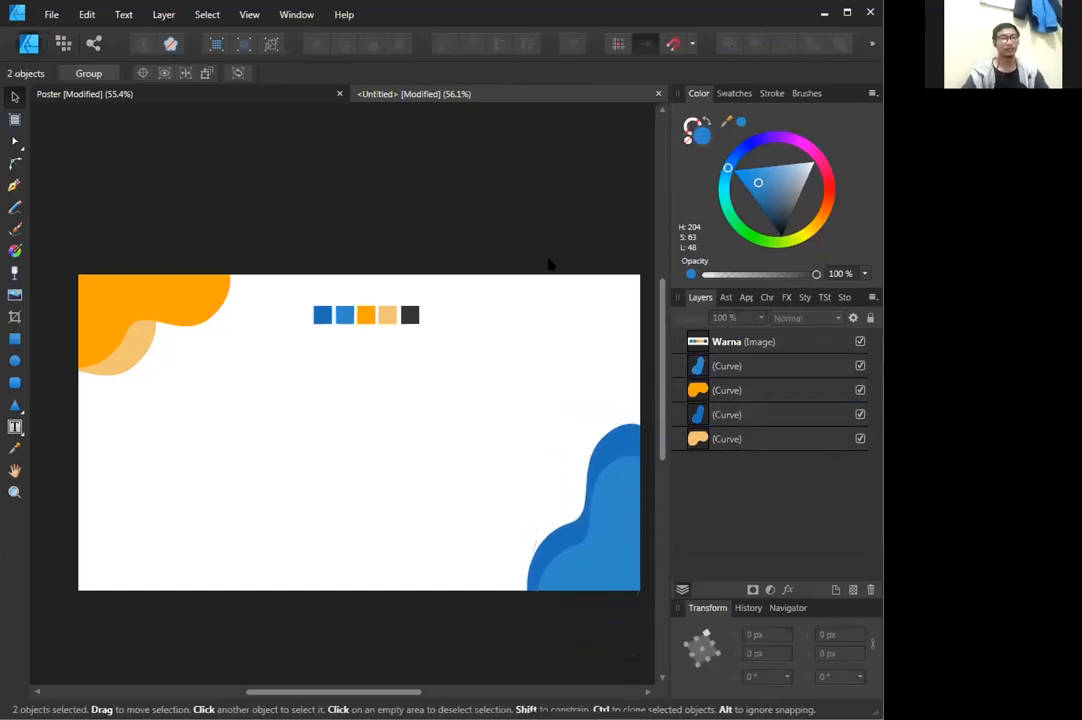
Move the Warna palette to about X 598 px, Y 26 px, and examine the headline text in the Poster document.
left_click_drag(410, 317, 478, 311)
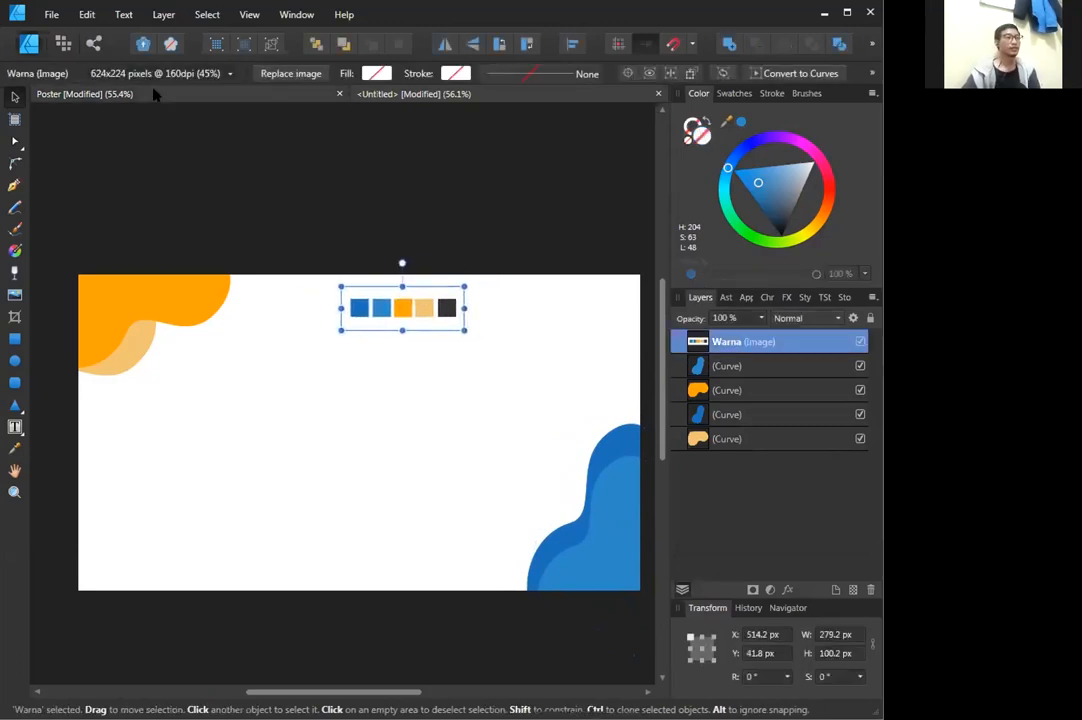
left_click(157, 94)
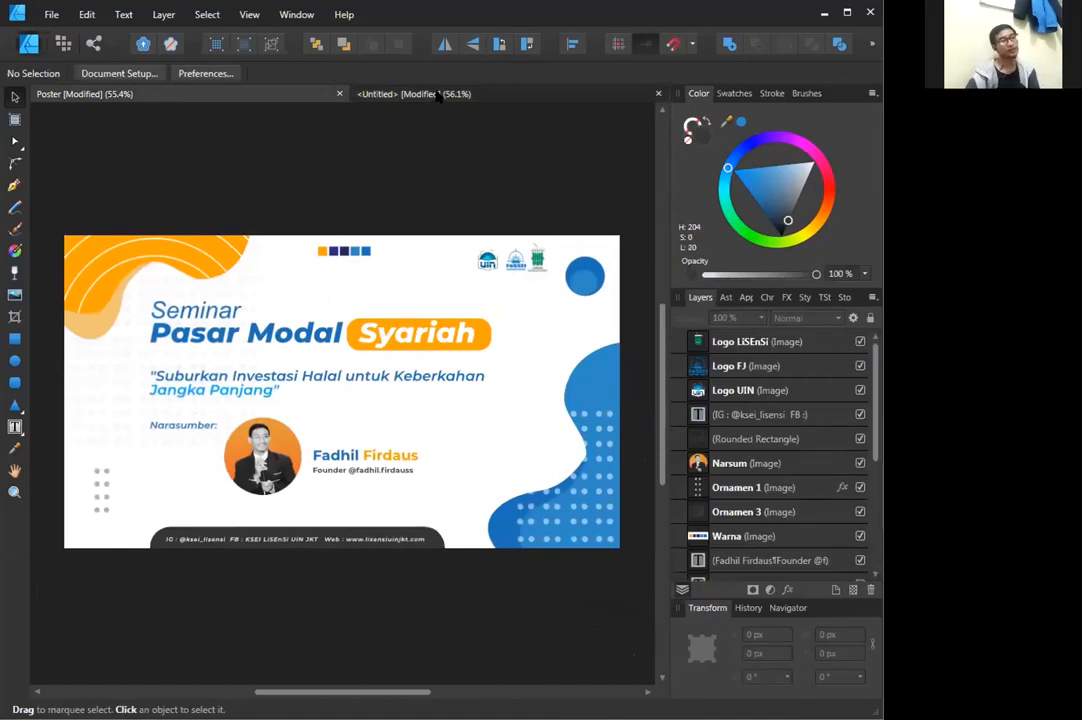
left_click(228, 318)
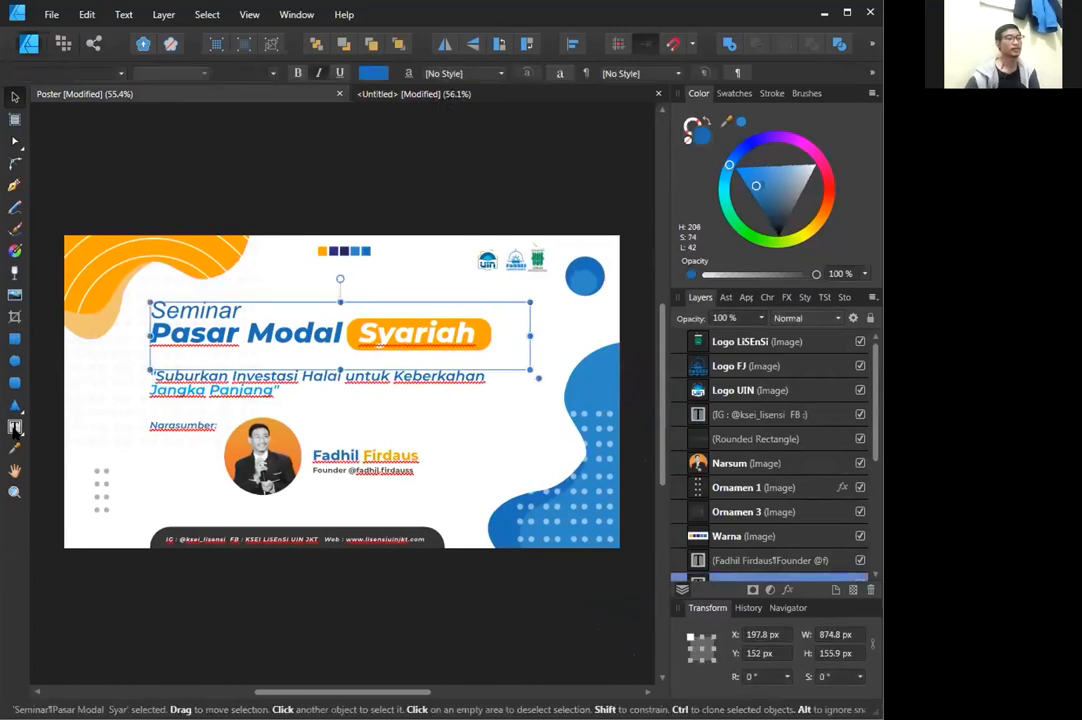
left_click(413, 93)
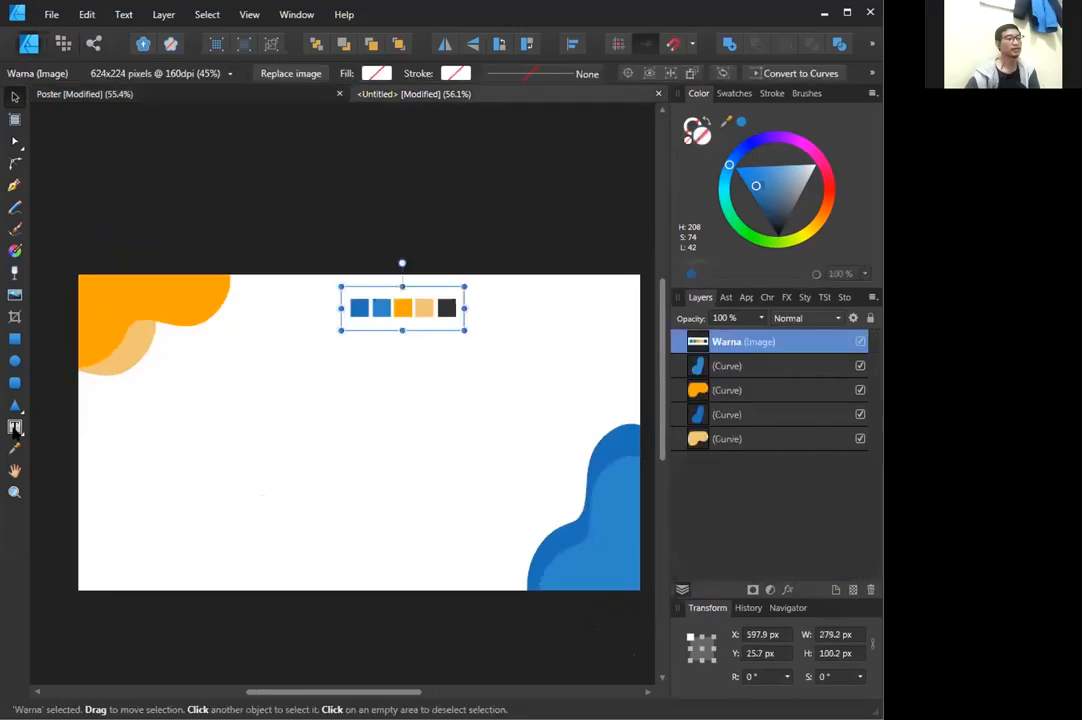
Add a 12 pt Arial line of artistic placeholder text starting with "awdawd awdawdawdawd" at about X 371 px, Y 243 px.
left_click(14, 428)
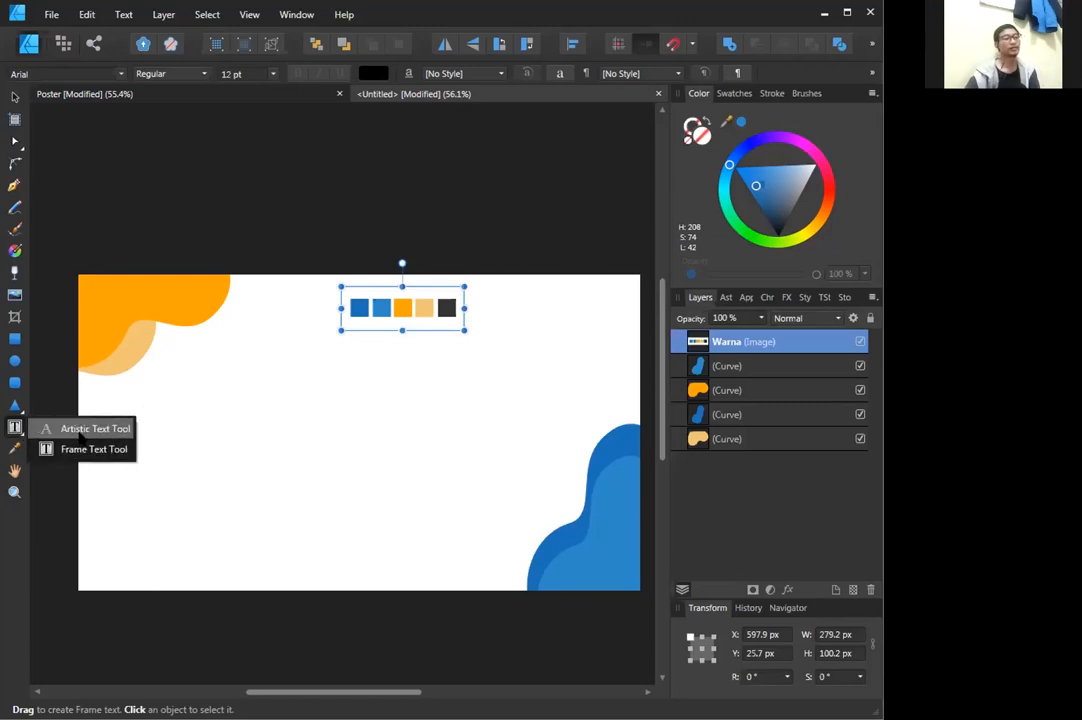
left_click(82, 430)
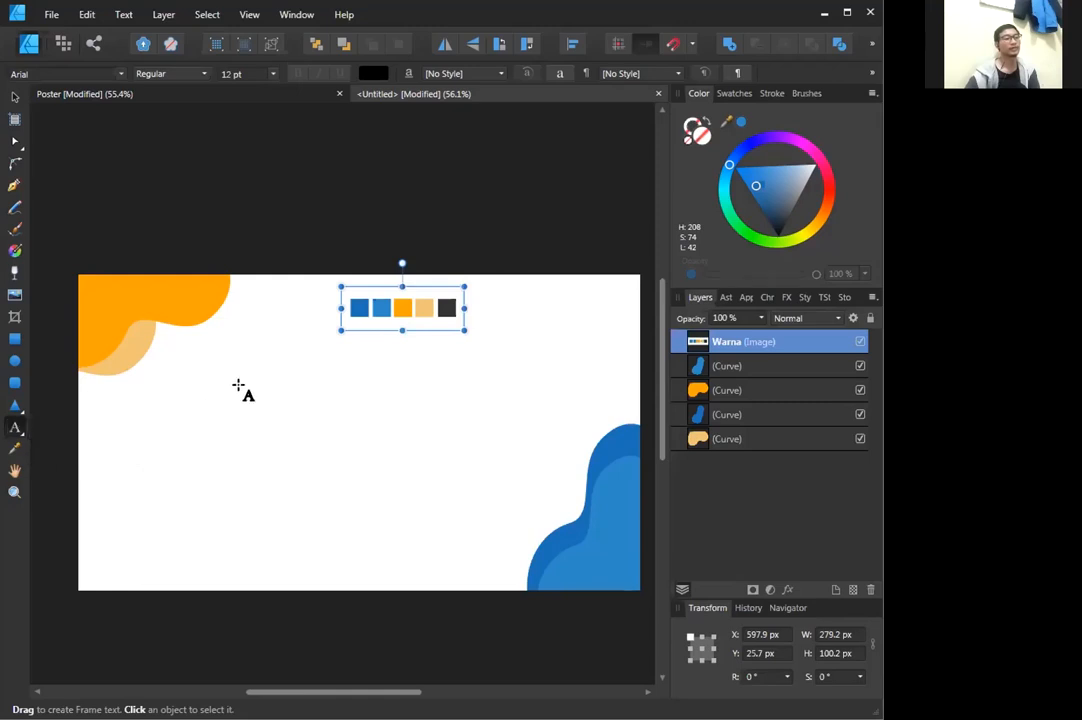
left_click(246, 393)
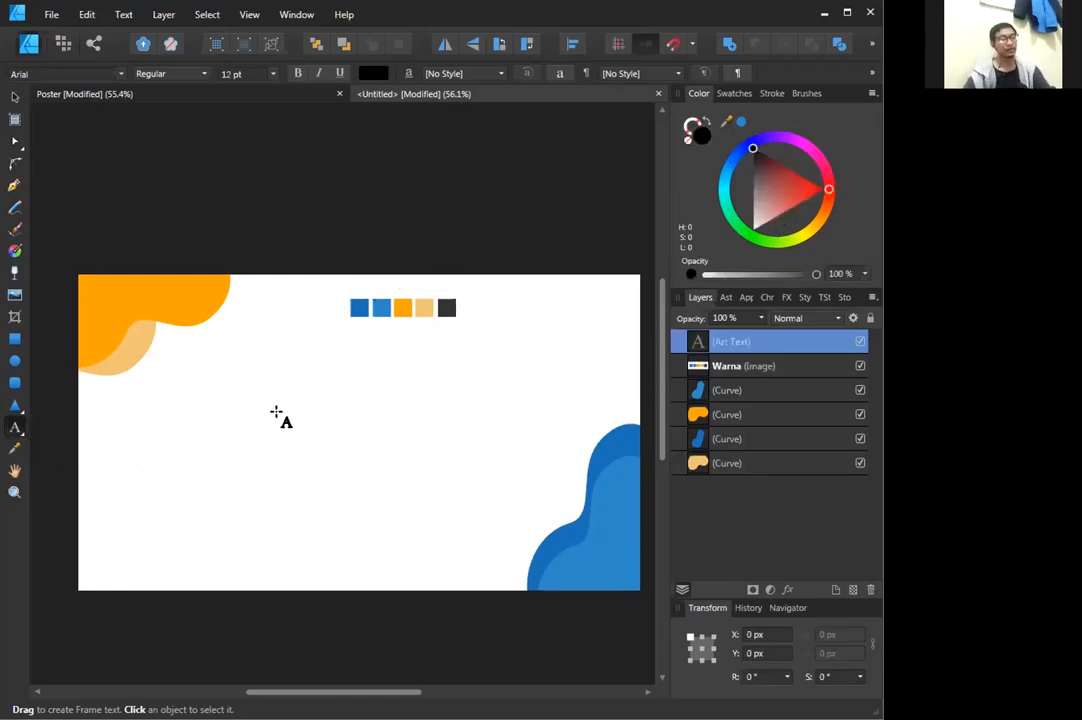
type("awdawd awdawdawdawd awd")
key("ctrl+a")
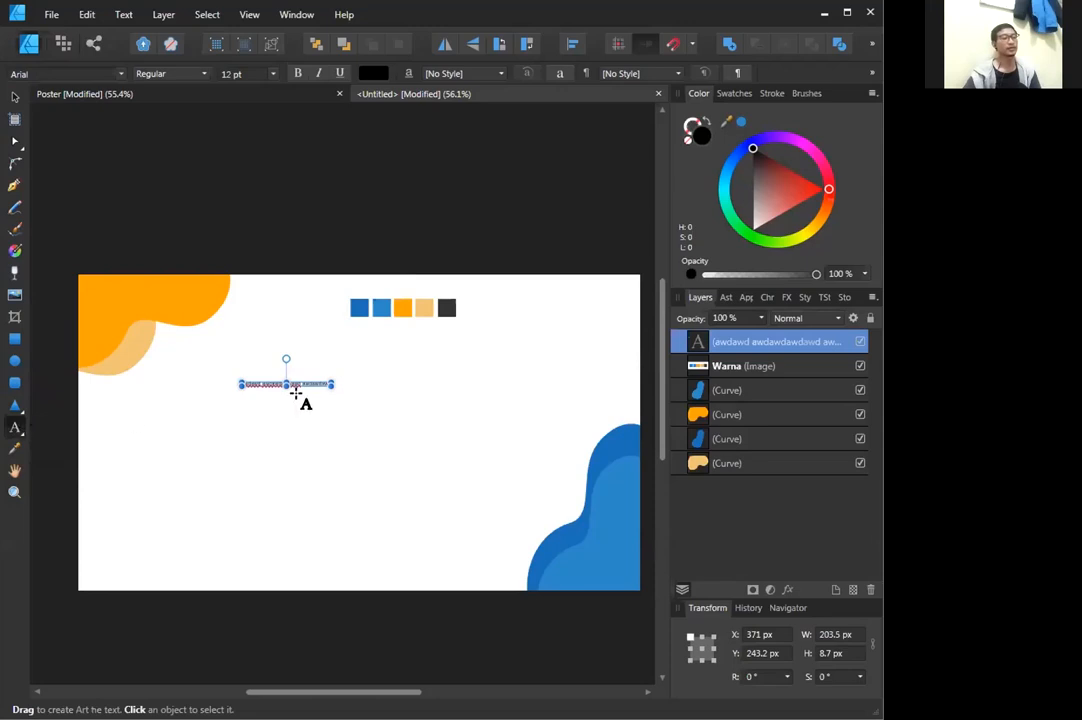
Add two separate artistic text objects, "awd" and "awdawdawd", below the first placeholder line.
left_click(16, 428)
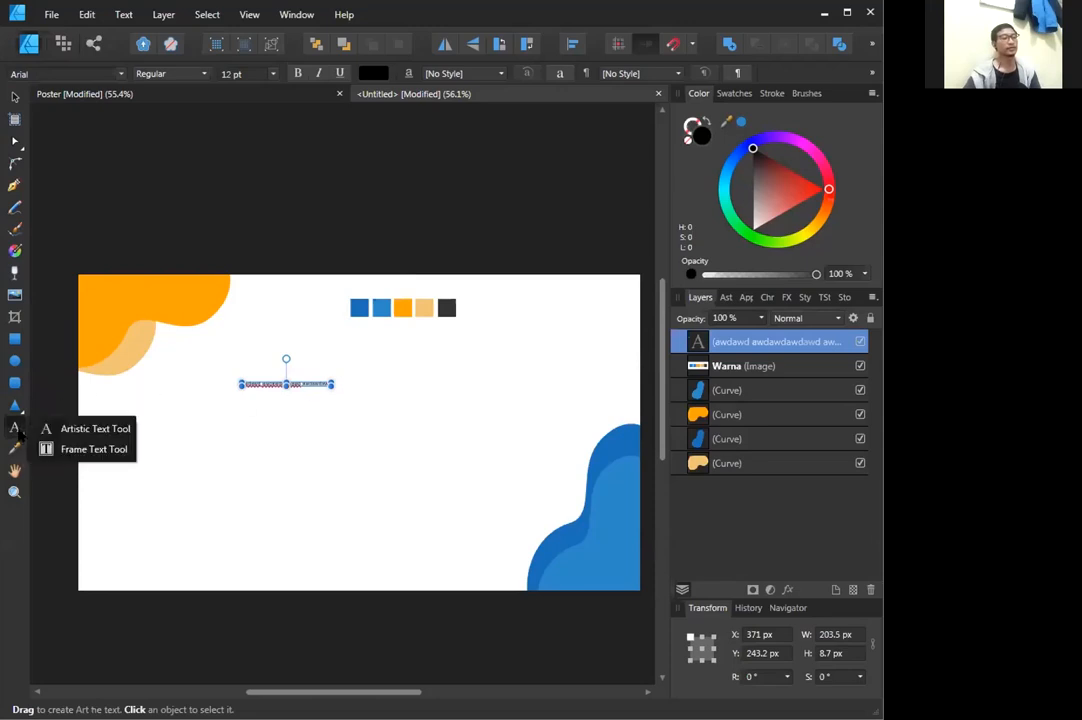
left_click(62, 449)
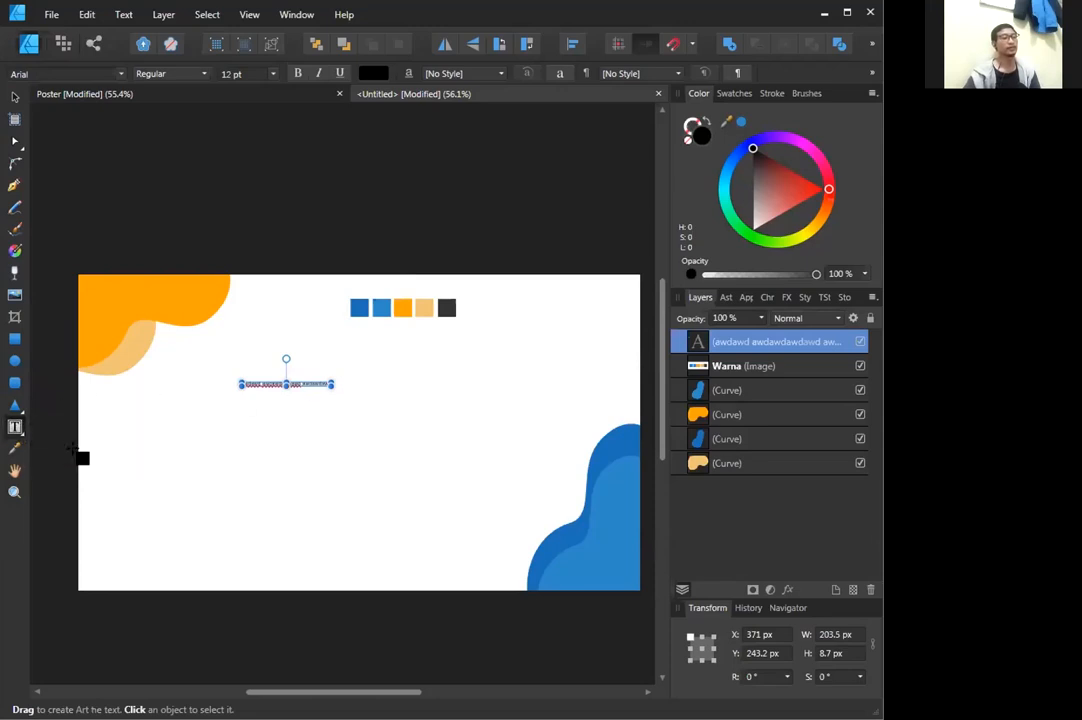
key("Escape")
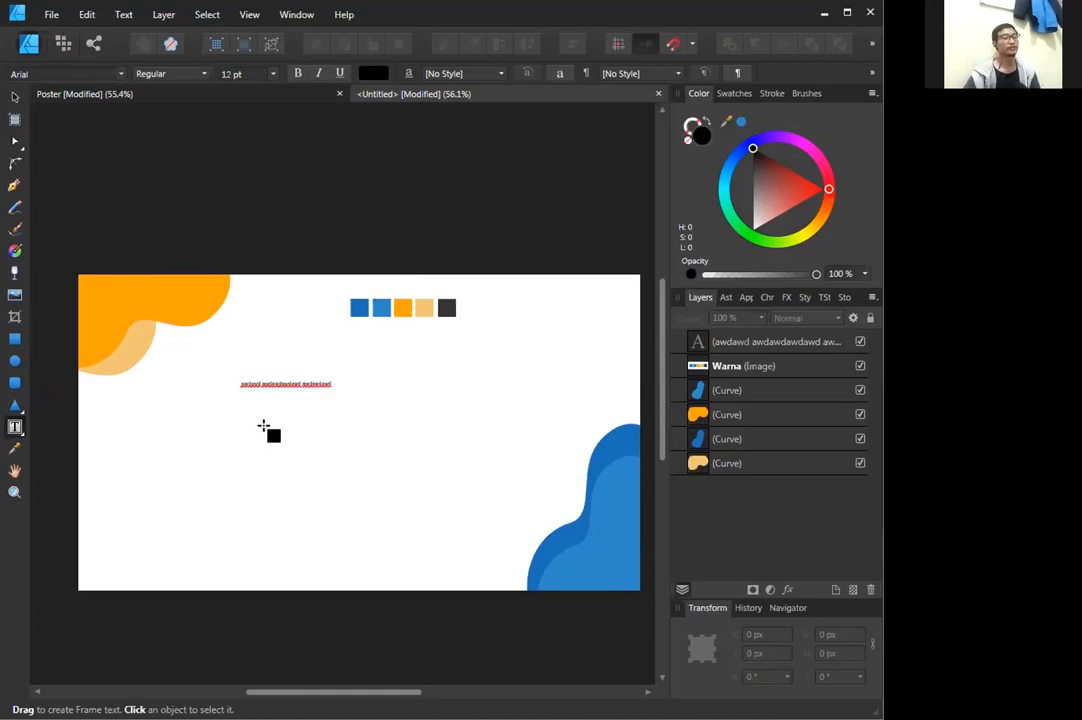
left_click_drag(18, 428, 60, 428)
left_click(245, 430)
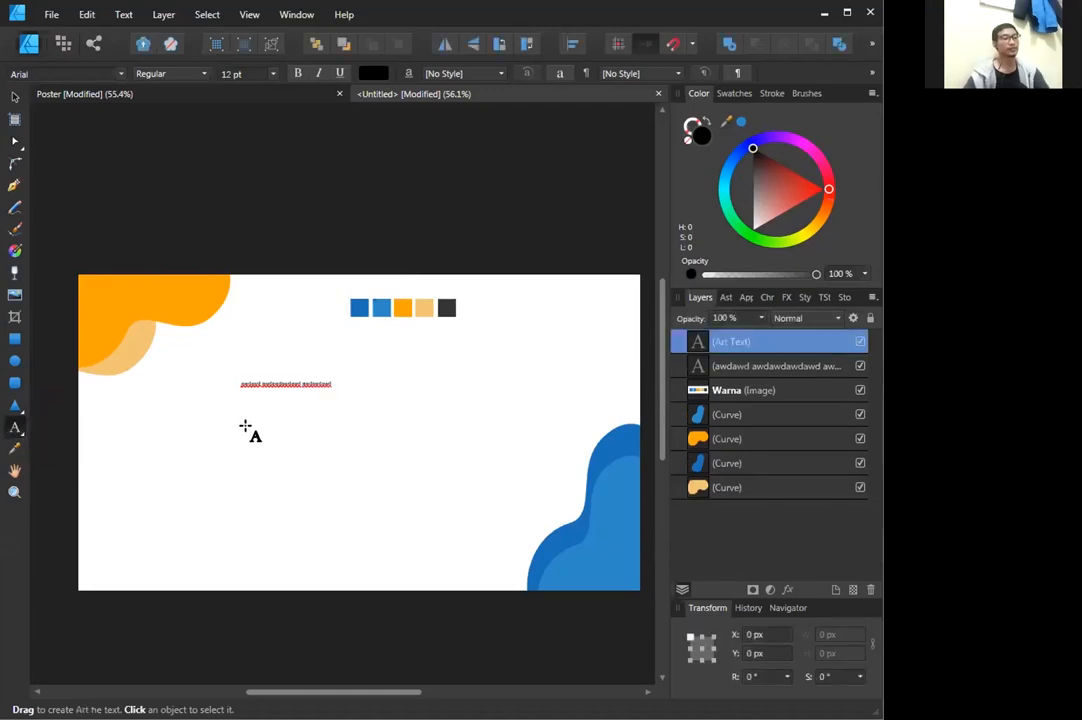
type("awd")
key("Escape")
left_click(308, 449)
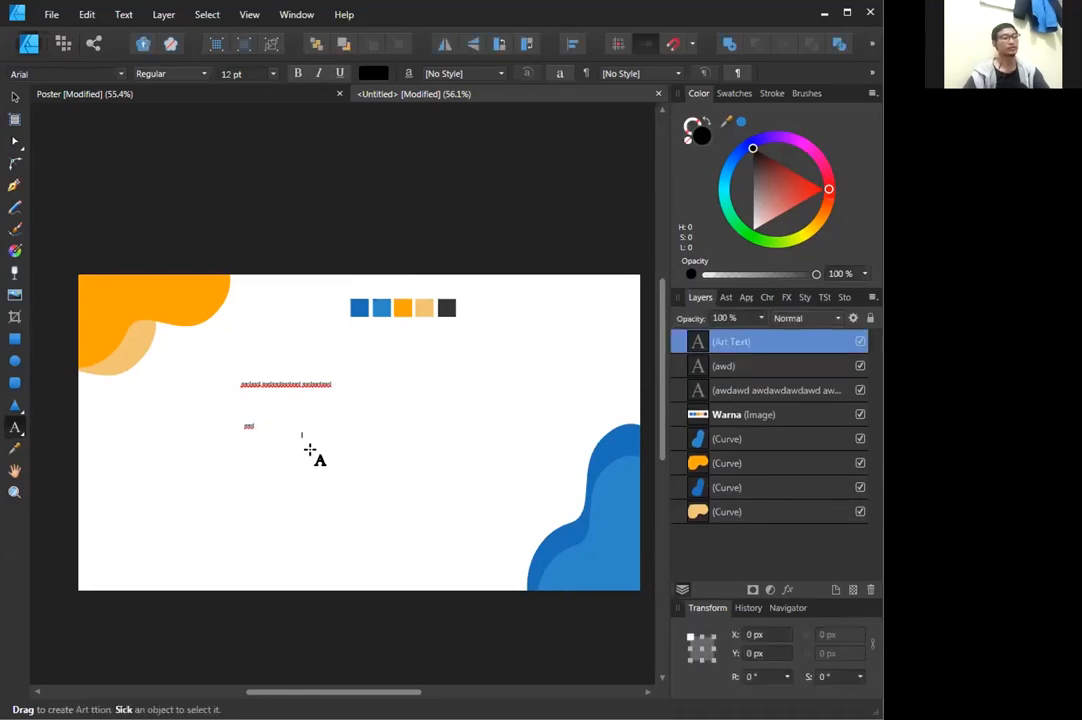
key("Escape")
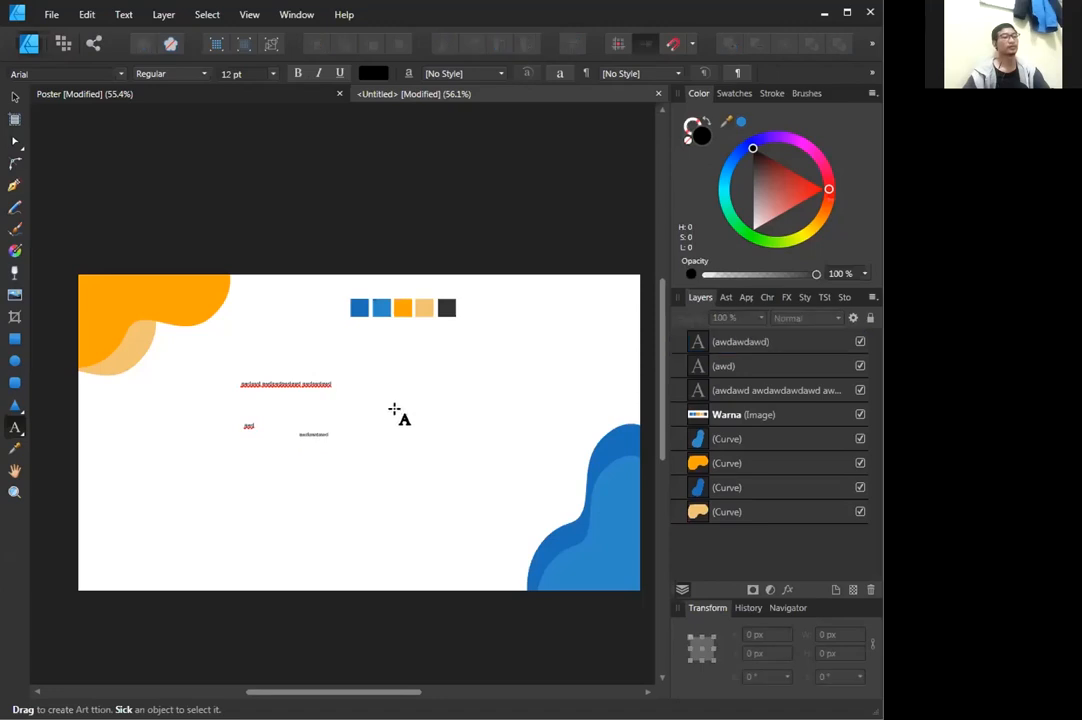
Add another artistic text object reading "awdawdawdaw" below the colour palette at about X 742 px, Y 195 px.
left_click_drag(400, 363, 438, 420)
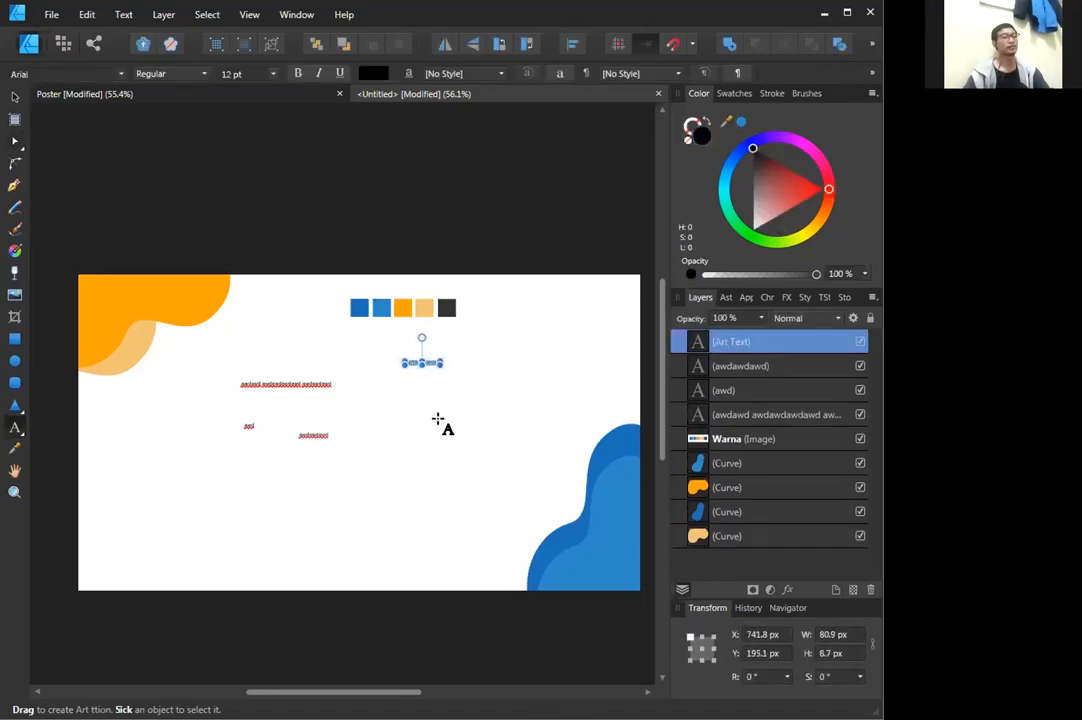
type("awdawdawdaw")
key("Escape")
key("a")
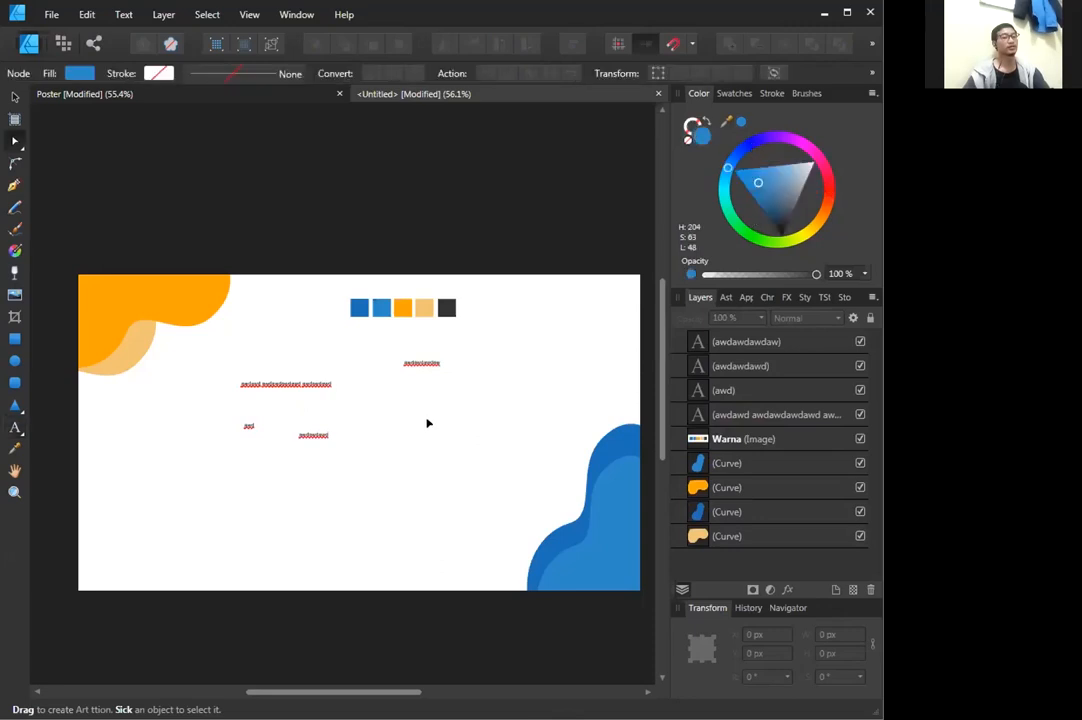
left_click(15, 427)
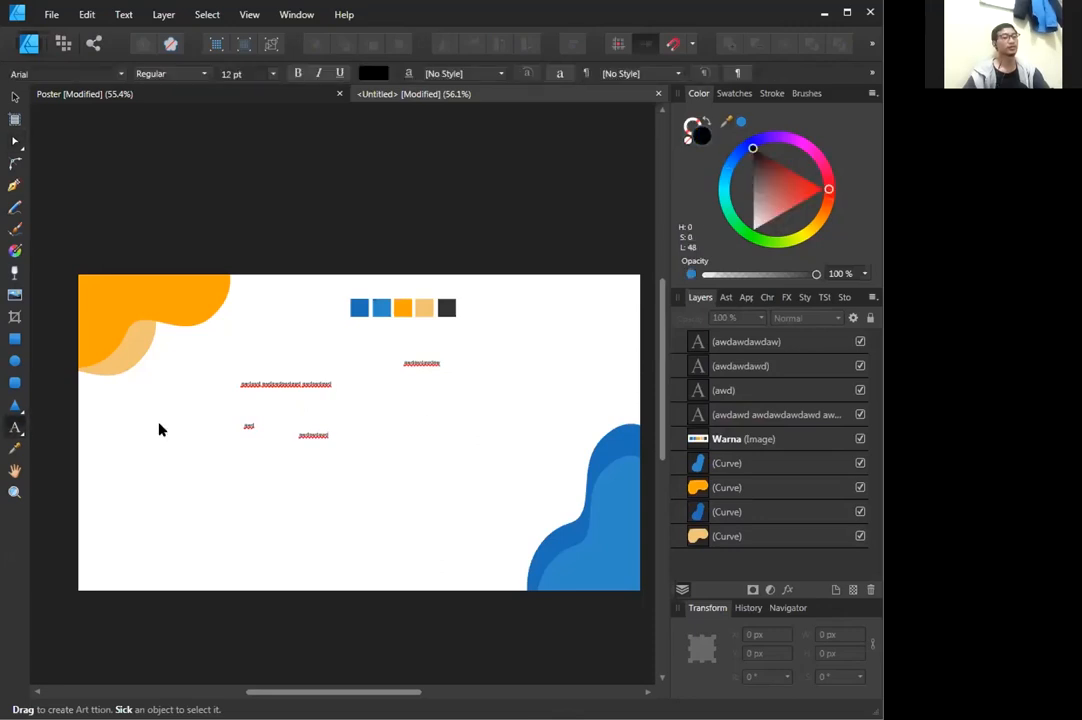
Add an artistic text object reading "awdawdawd" at about X 802 px, Y 307 px.
left_click(431, 416)
type("awd")
key("Escape")
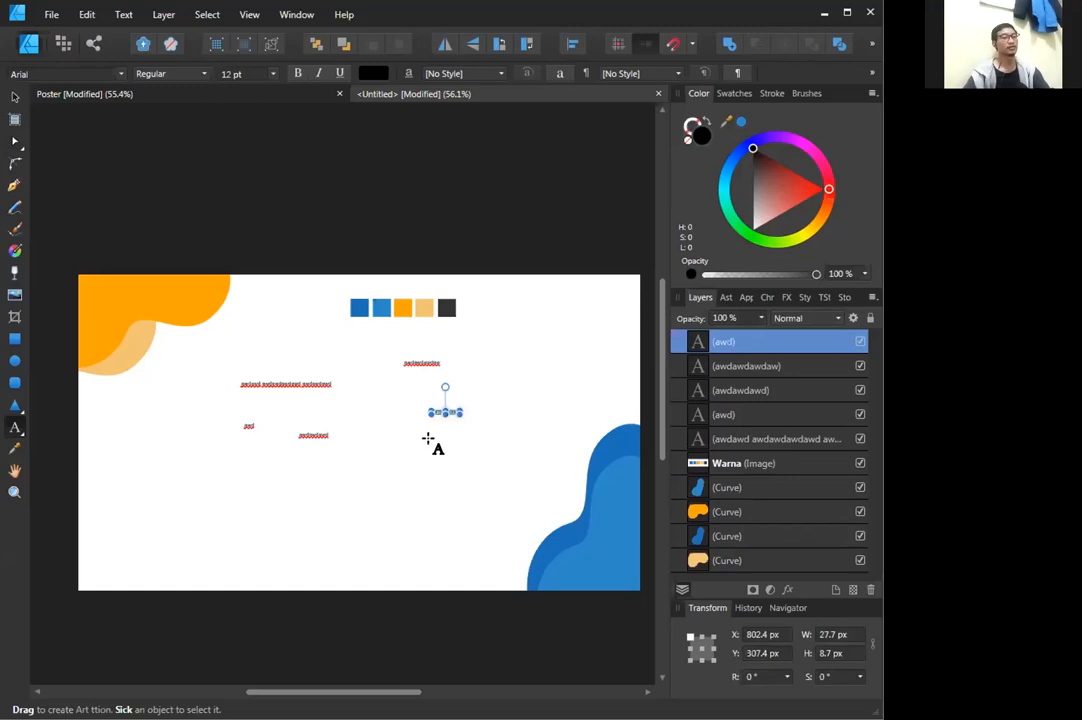
type("awdawd")
Add two more artistic text objects reading "awdawdawdaw" below the existing ones, the second at about X 485 px, Y 441 px.
left_click(401, 453)
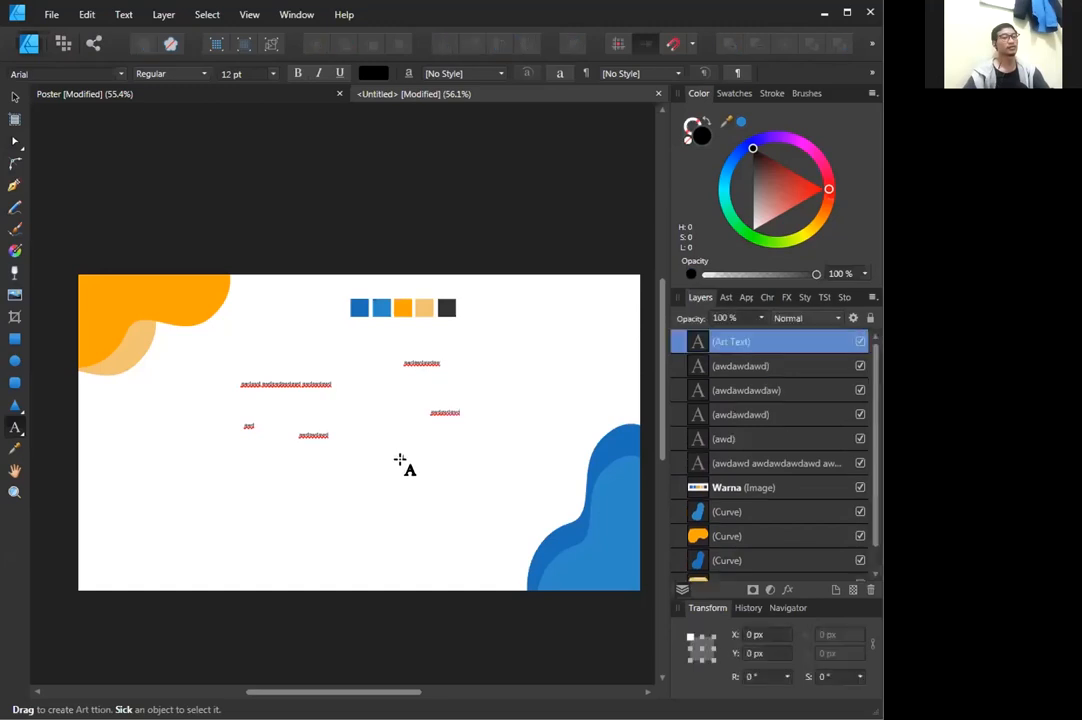
type("awdawdawdaw")
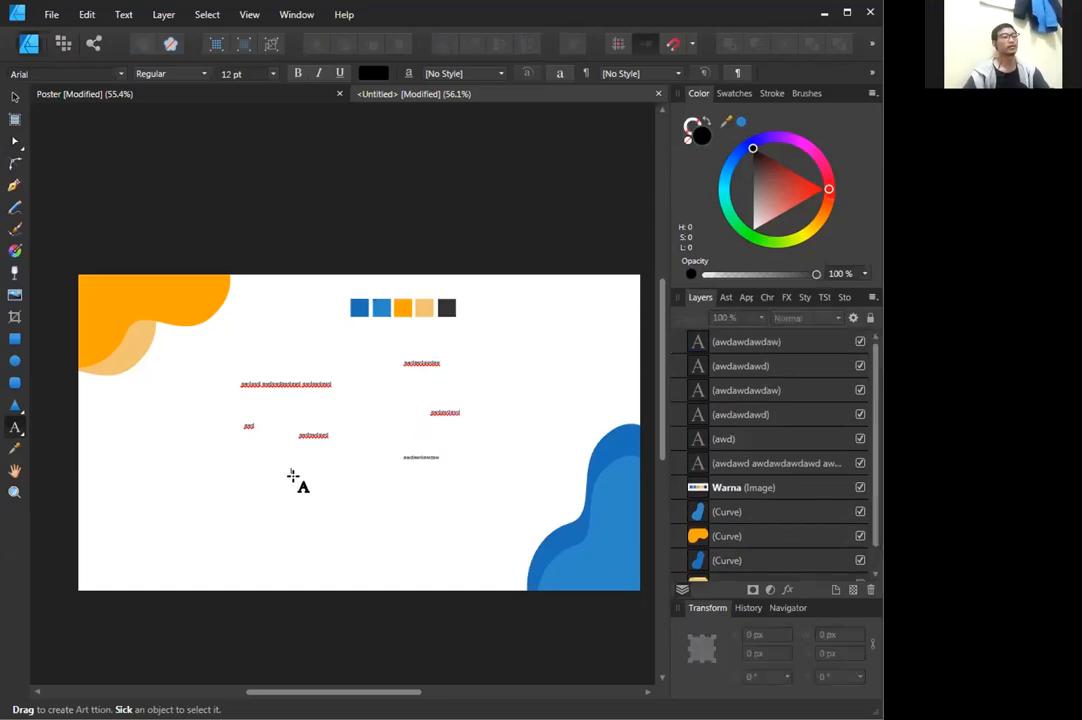
left_click(289, 471)
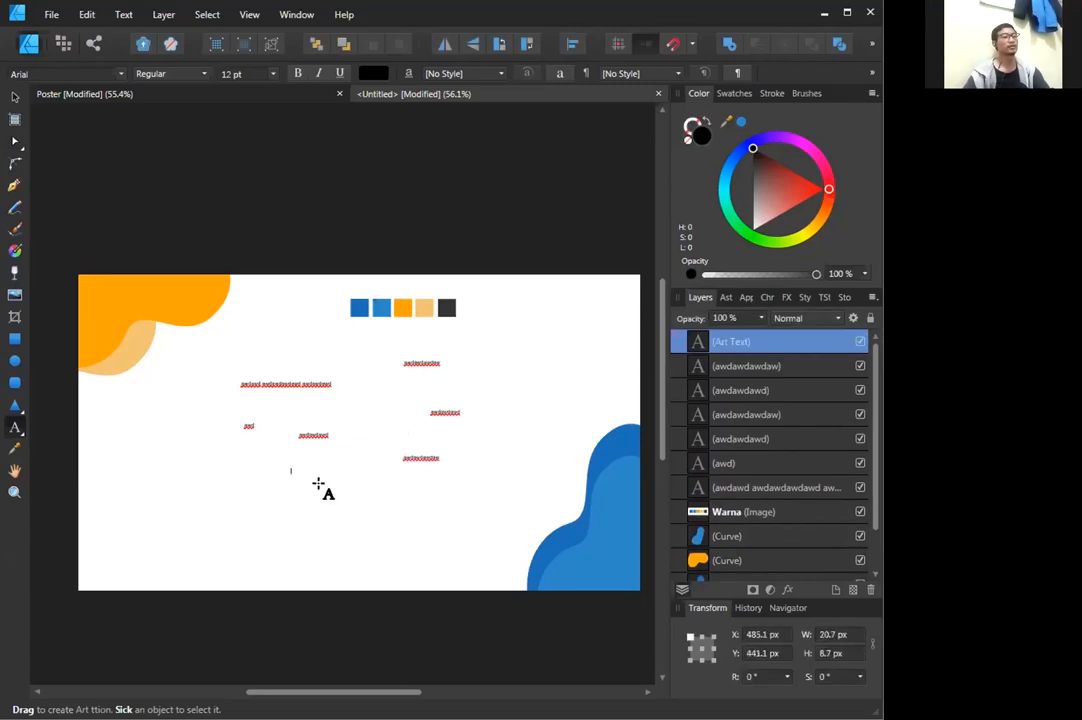
type("awdawdawd")
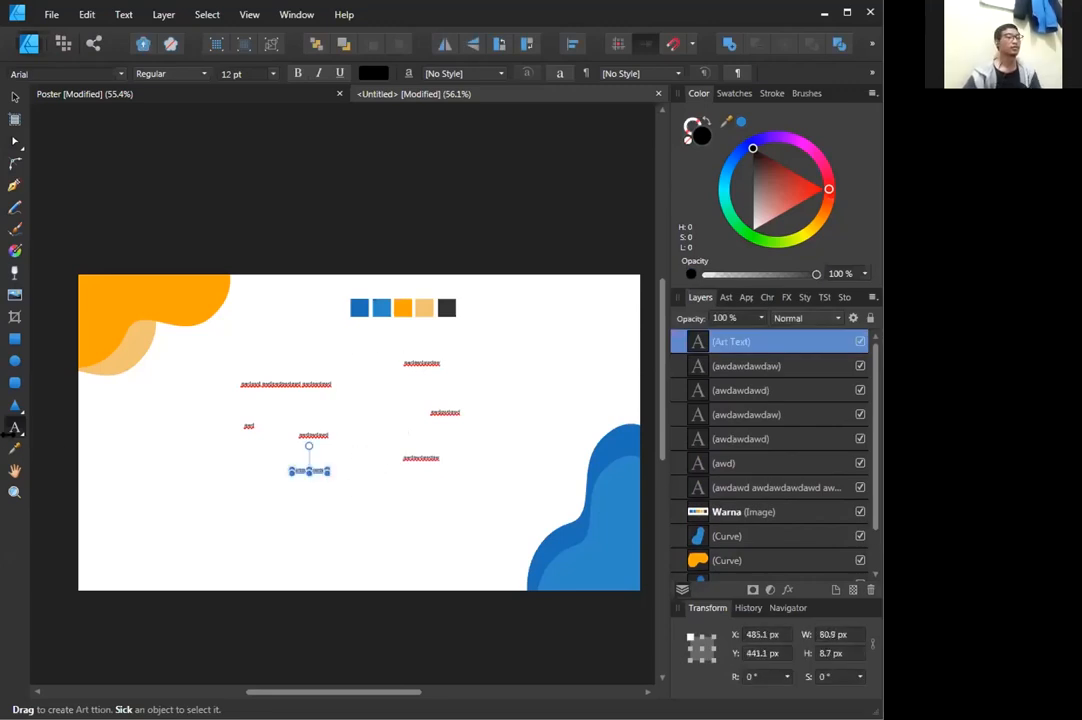
Draw a text frame about 647 x 360 px with the Frame Text Tool at about X 394 px, Y 88 px.
left_click(22, 432)
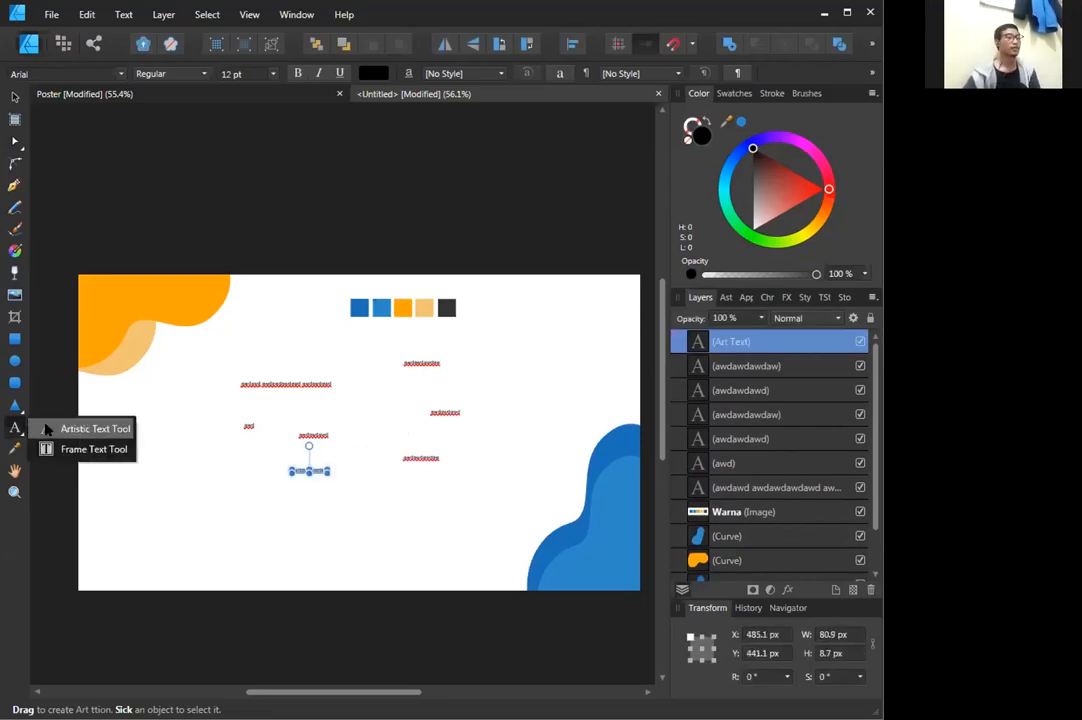
left_click(92, 450)
left_click(251, 360)
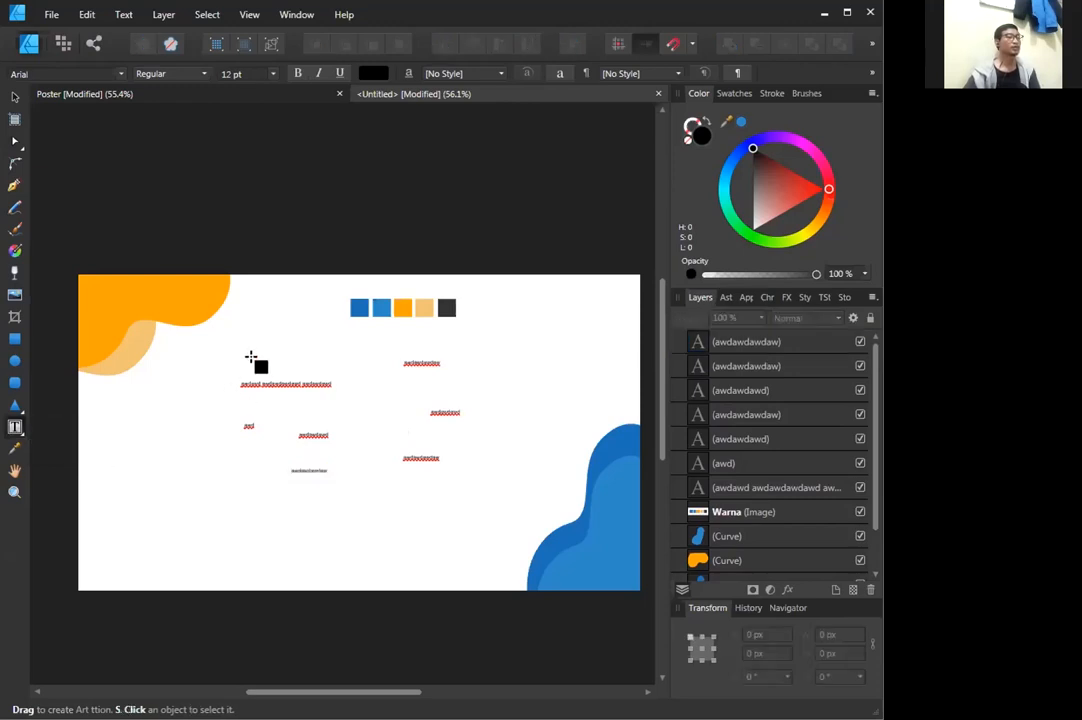
left_click_drag(252, 314, 531, 470)
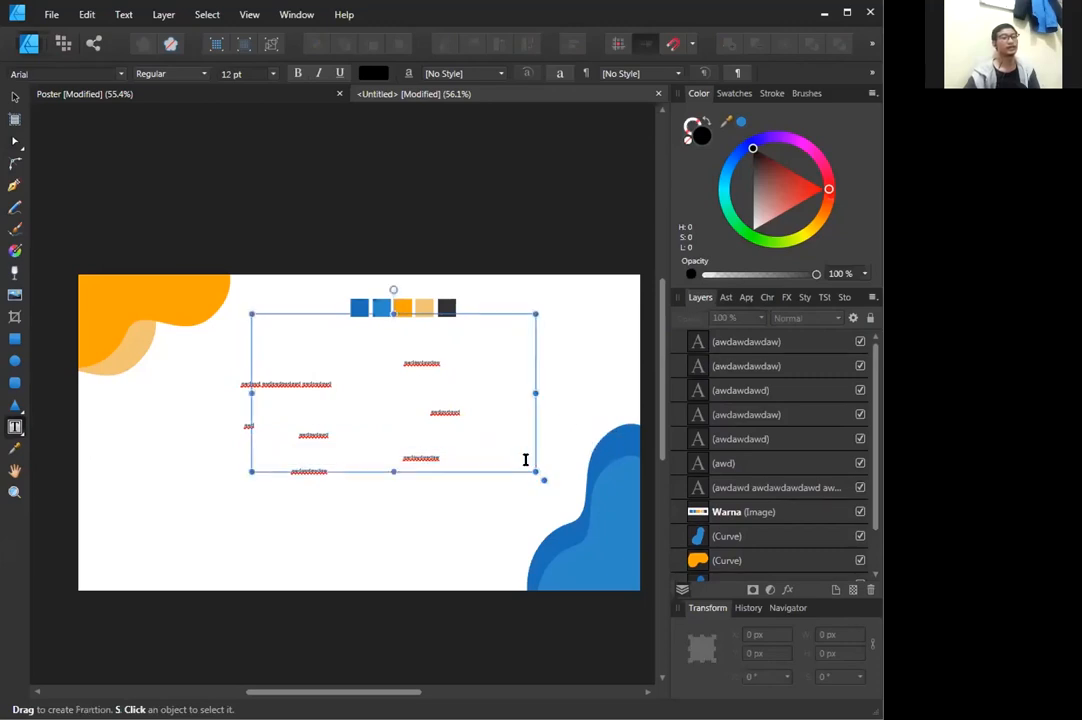
left_click(338, 350)
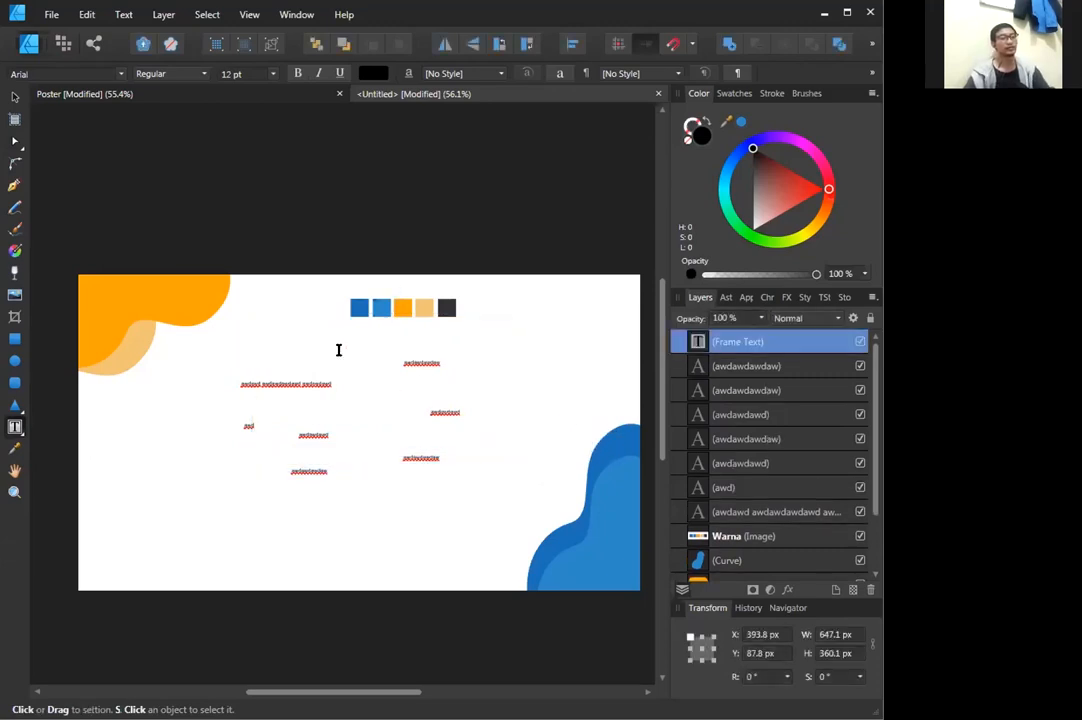
Fill the text frame with nearly two lines of 12 pt placeholder text starting with "awdwadawawww".
type("awdawd")
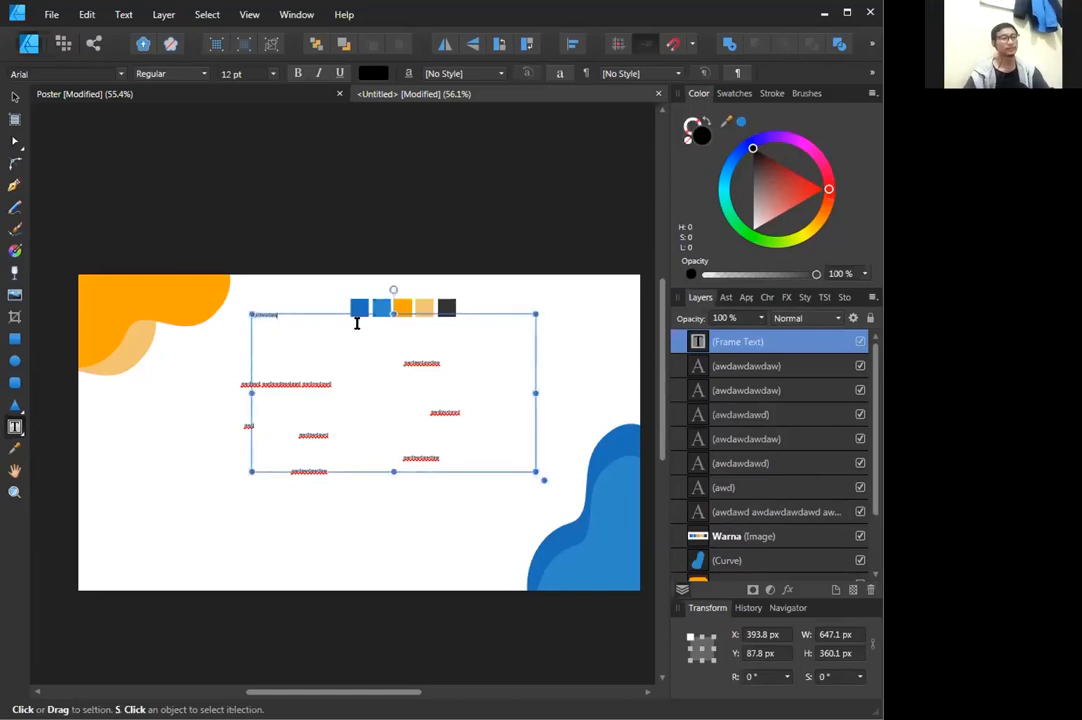
type("awd")
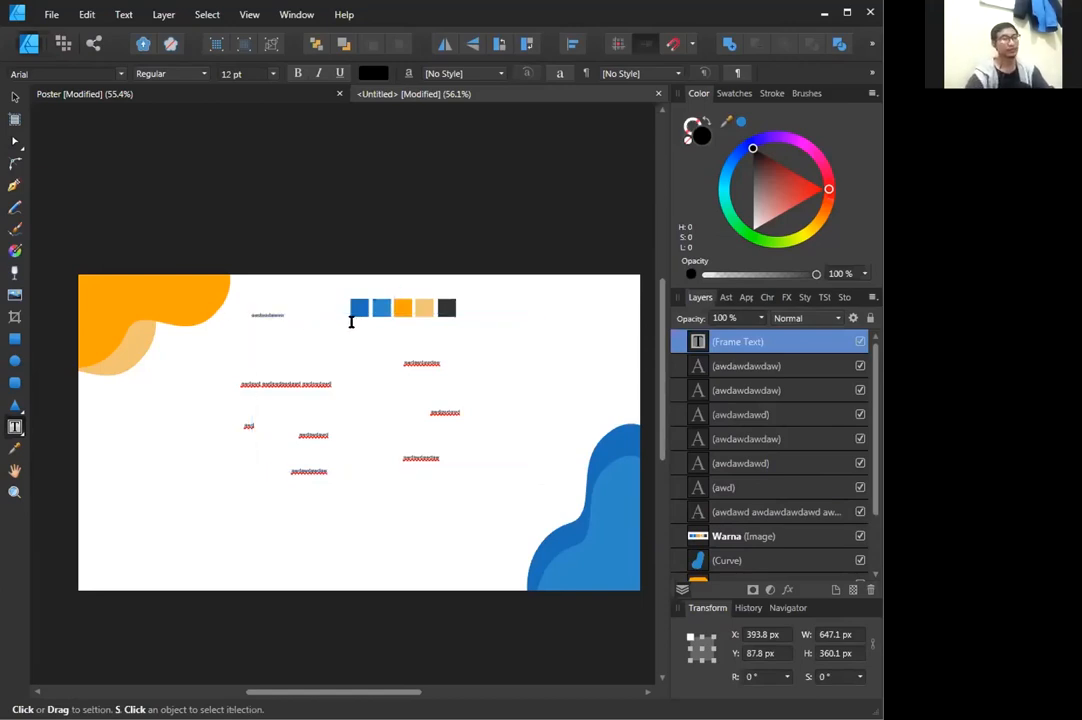
type("awdawdawdawdawdawdawdawd")
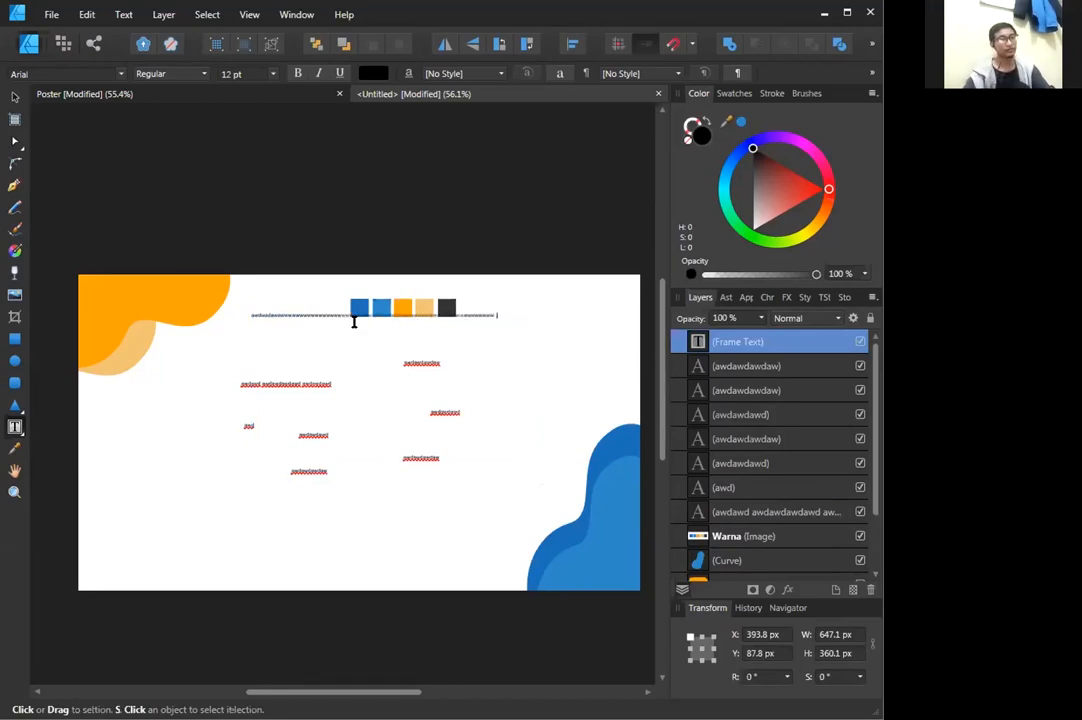
type("awdawdawdawd")
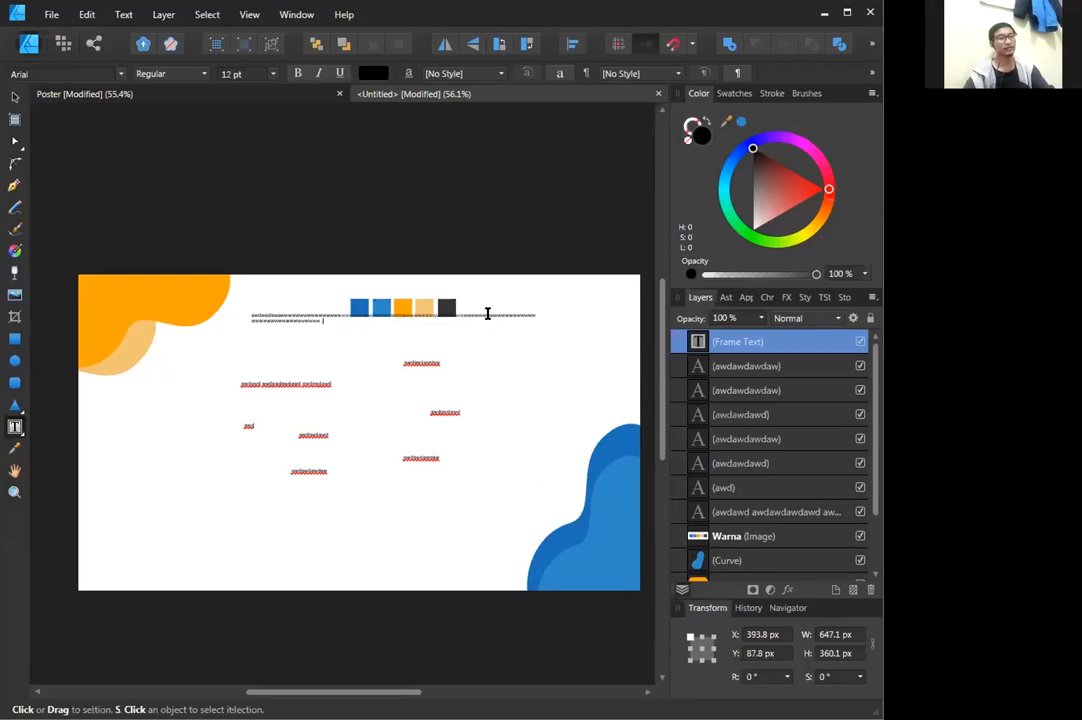
type("awdawdawdawdawdawdawdawd")
key("Escape")
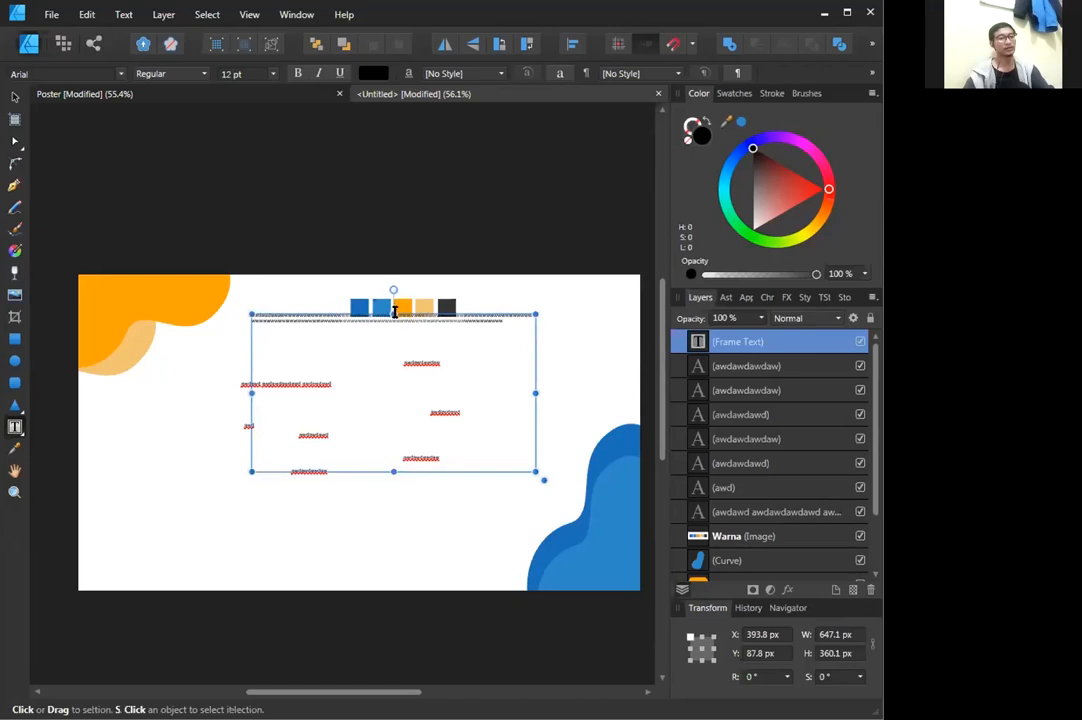
Shorten the text frame to about 75 px high and move it to about X 513 px, Y 140 px.
left_click_drag(324, 312, 314, 340)
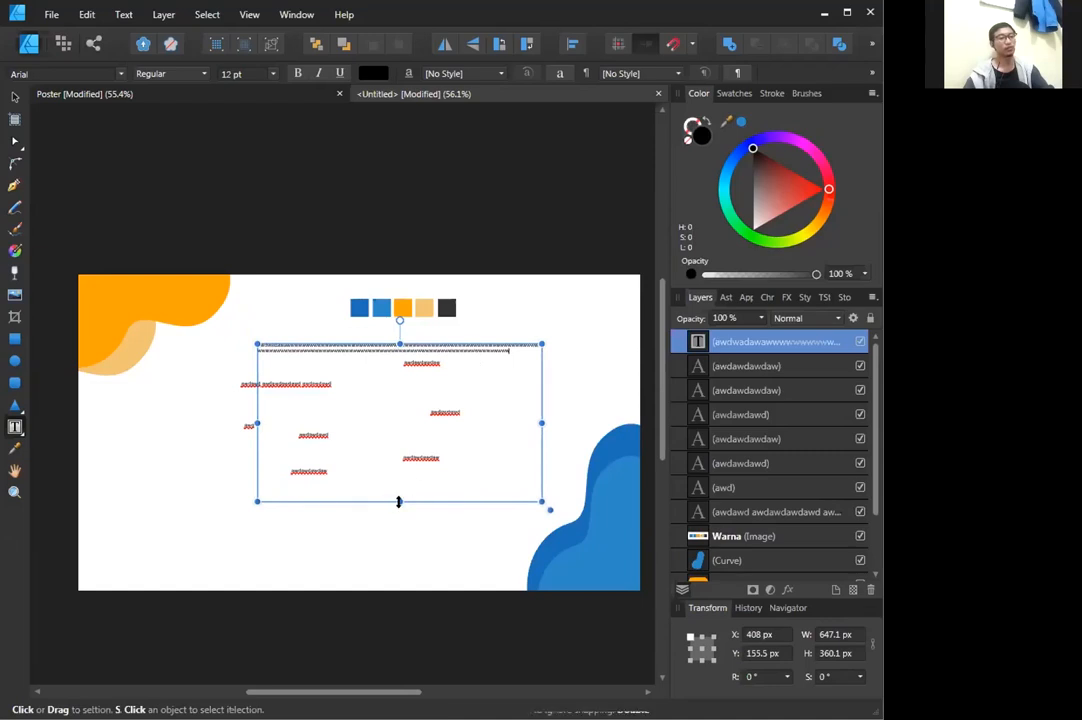
left_click_drag(398, 501, 429, 333)
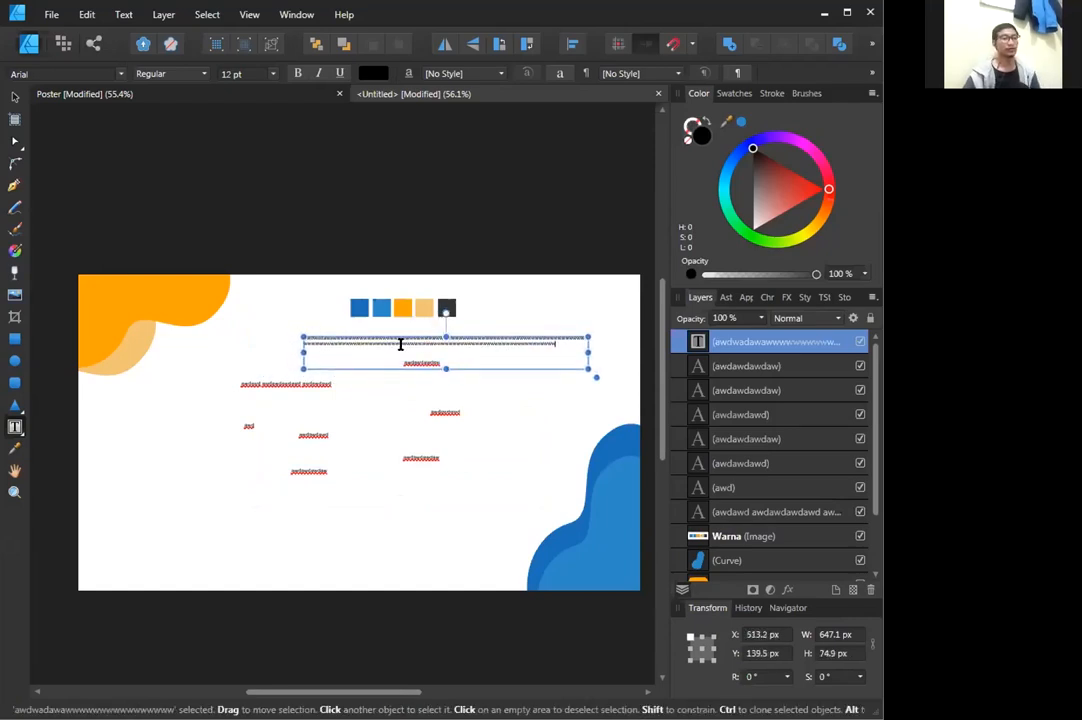
left_click(399, 346)
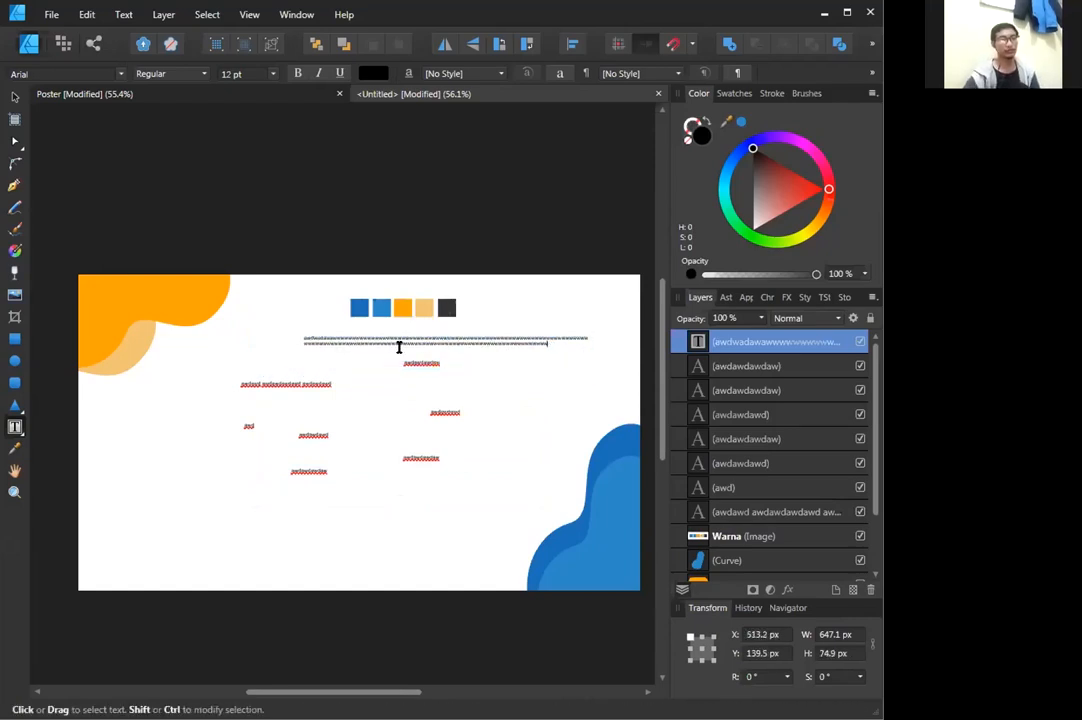
key("Escape")
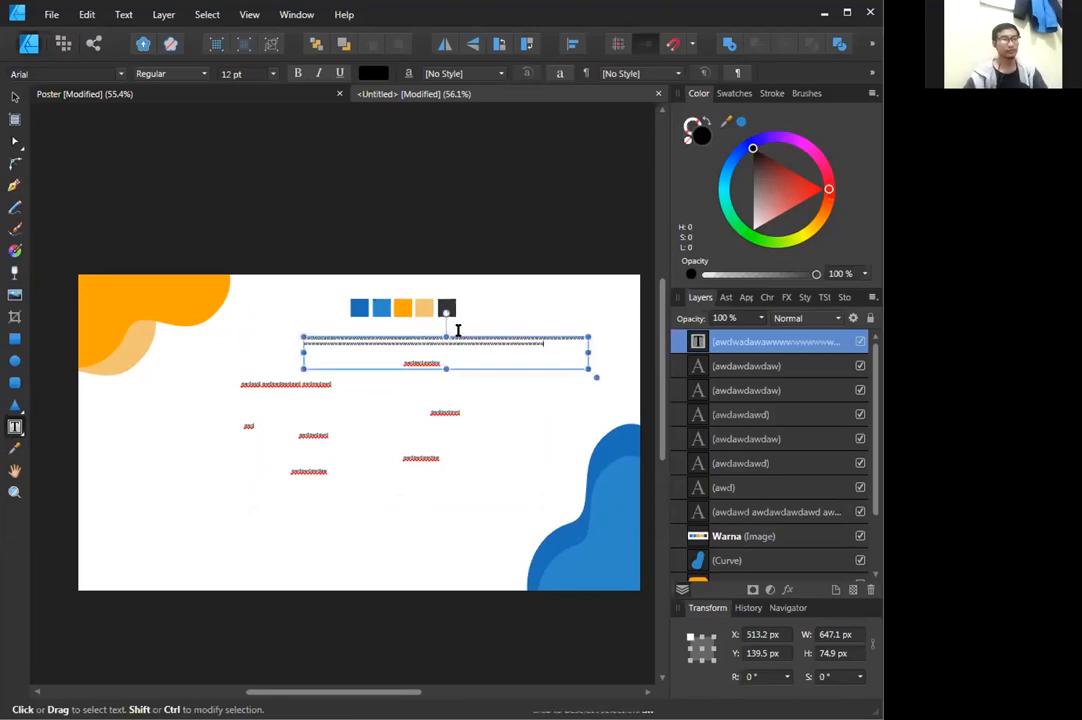
Delete the frame text and all the placeholder artistic text objects, keeping the Warna image and the wave curves.
left_click(793, 362)
left_click(795, 343)
key("Delete")
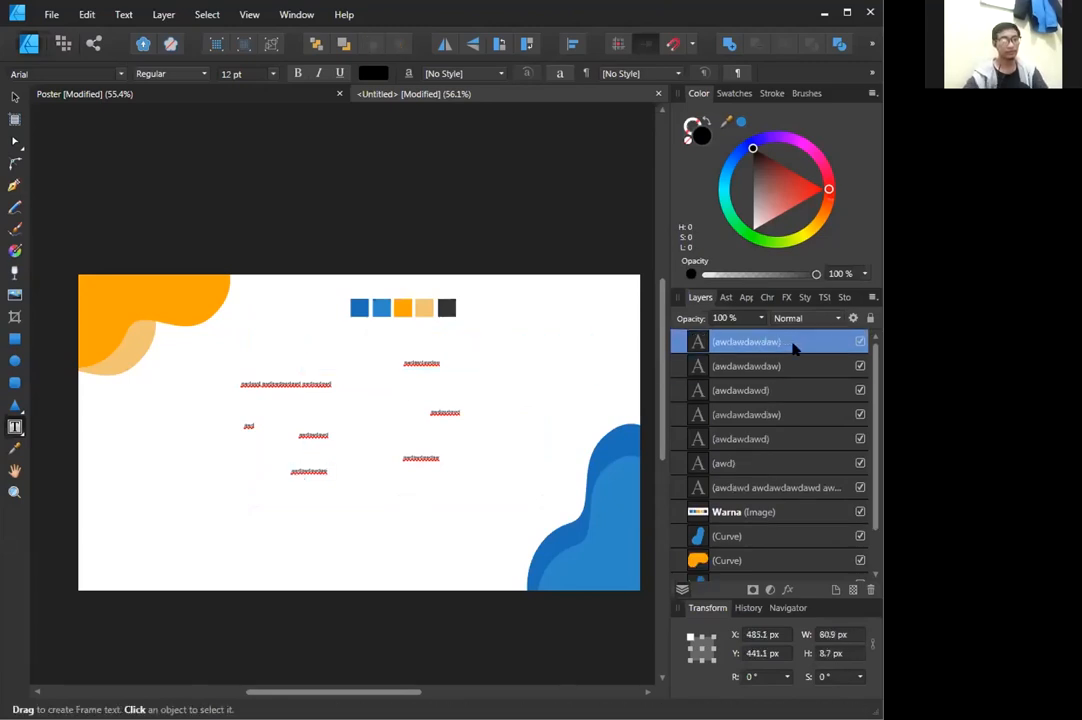
key("Delete")
key("Delete")
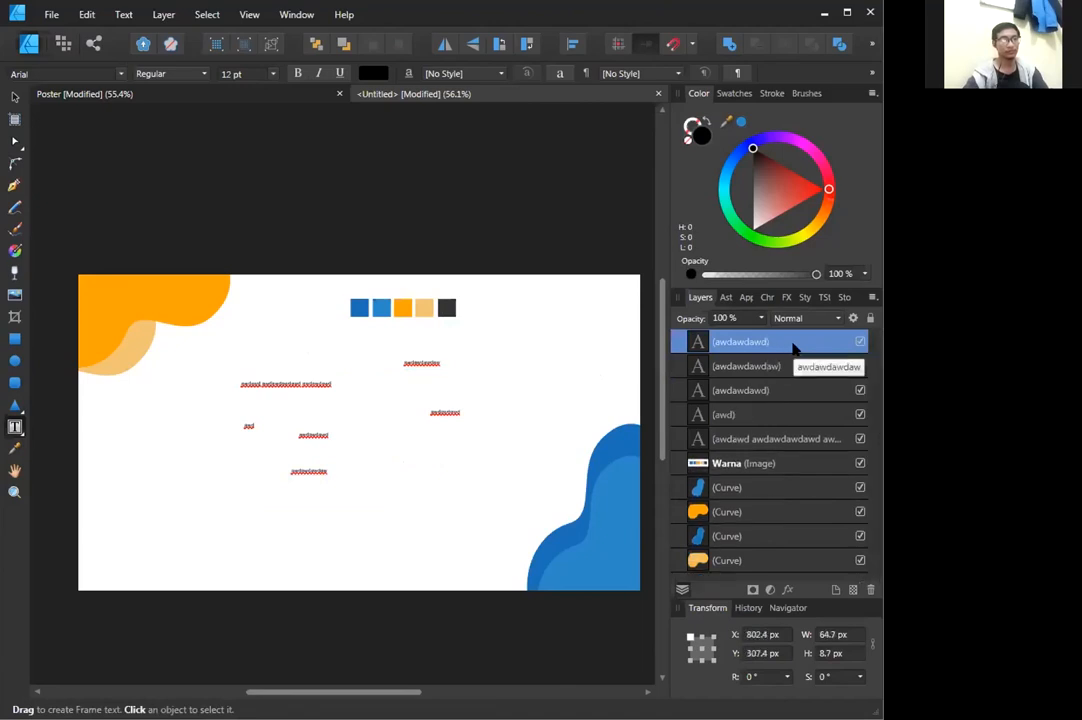
key("Delete")
key("Delete")
key("Delete")
key("Delete")
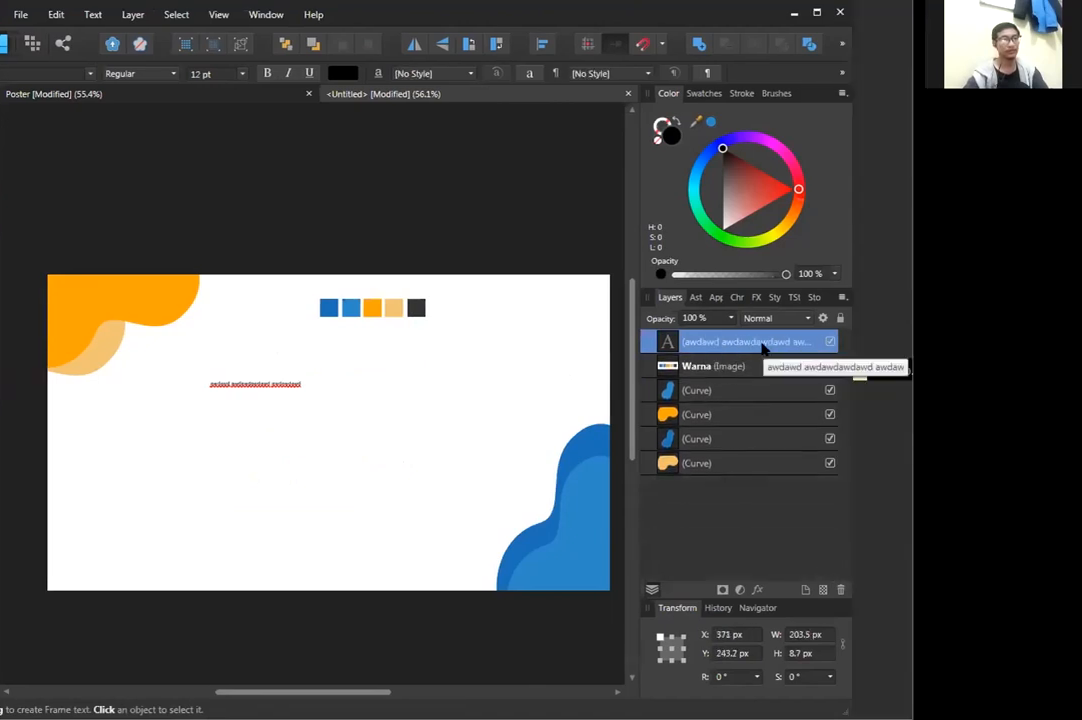
key("Delete")
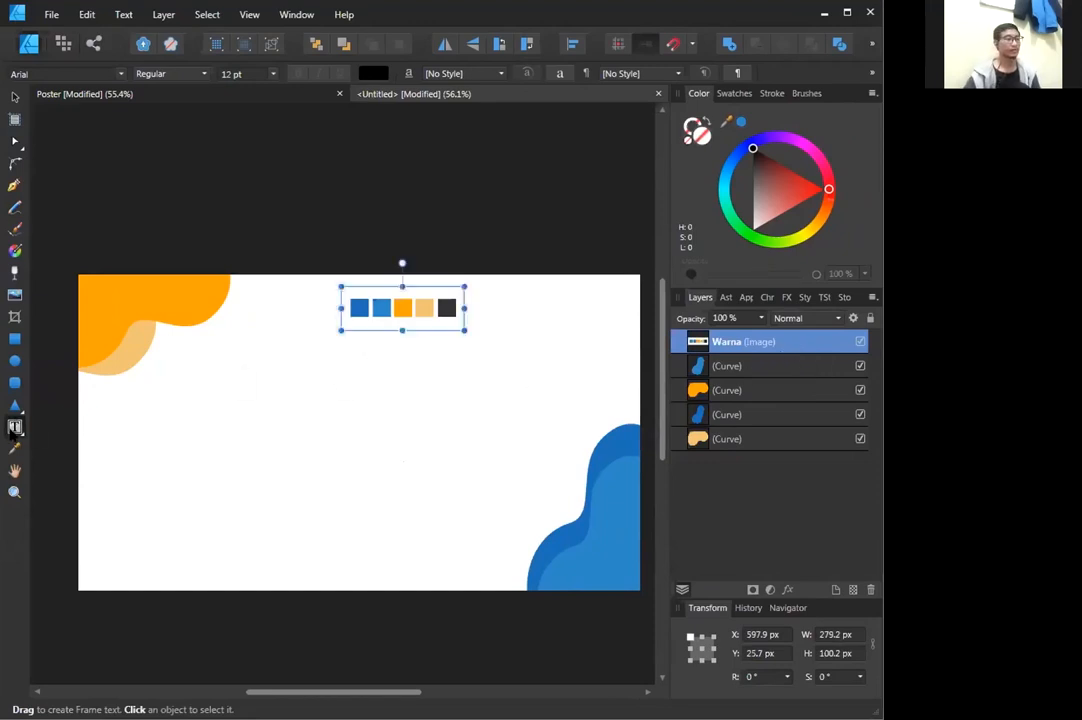
Add artistic text reading "Seminar" beside the orange wave at about X 334 px, Y 184 px.
left_click(14, 428)
left_click(70, 427)
left_click(224, 358)
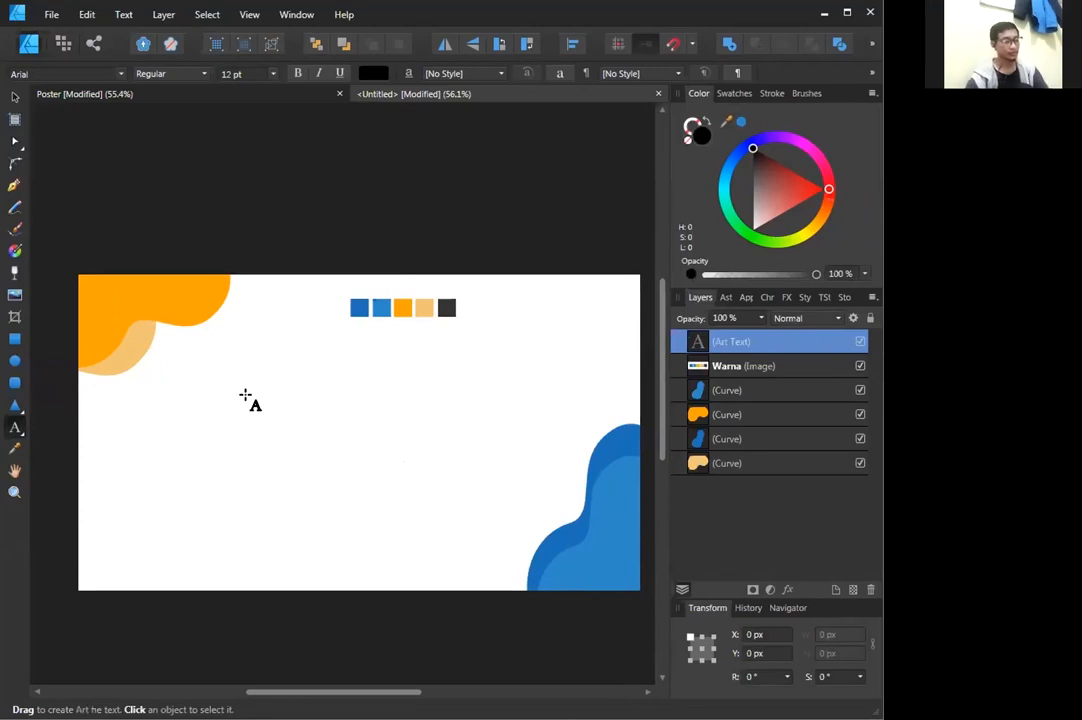
type("Seminar")
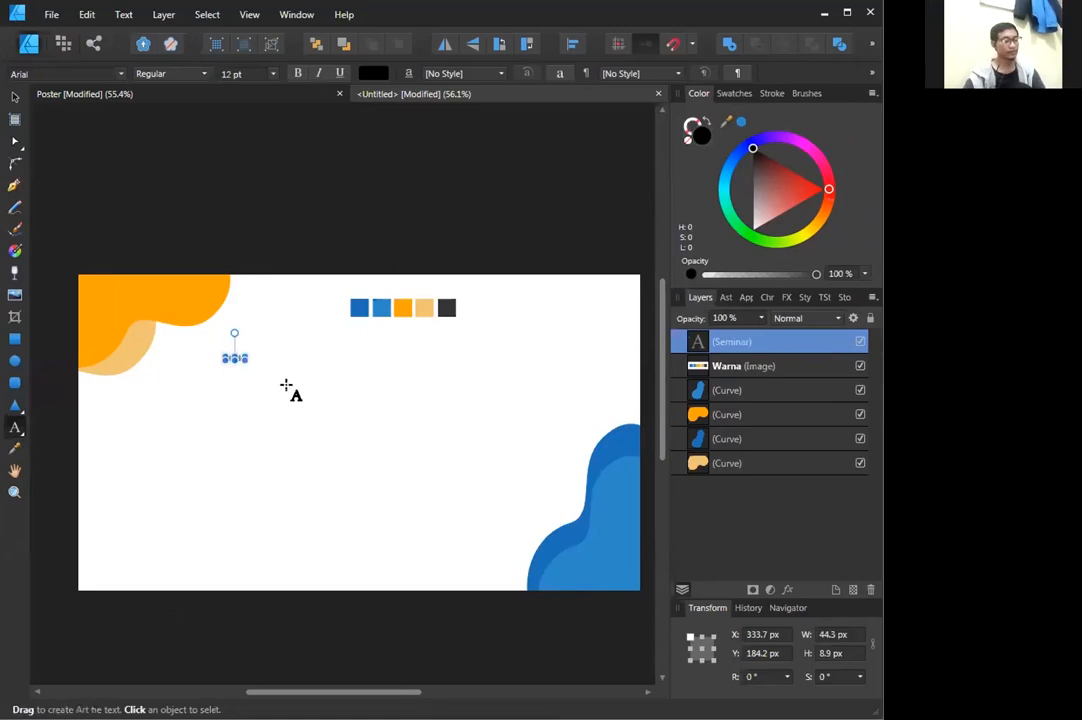
Enlarge the whole "Seminar" text in increments to 80 pt.
key("ctrl+a")
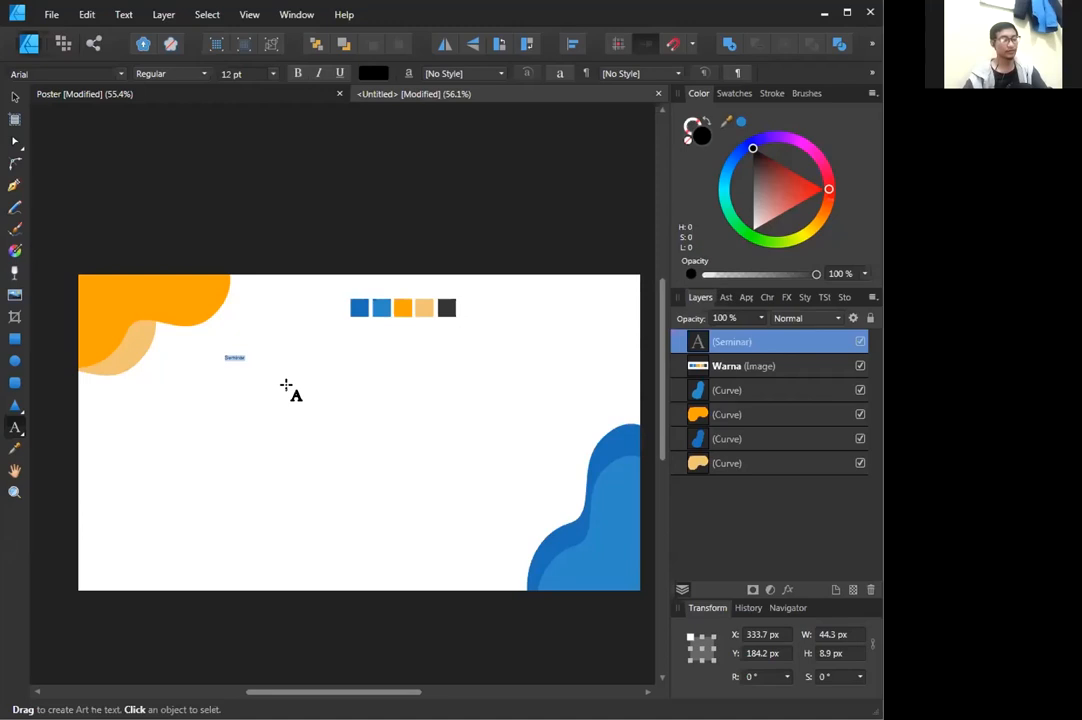
key("ctrl+shift+period")
key("ctrl+shift+period")
key("ctrl+shift+period")
key("ctrl+shift+period")
key("ctrl+shift+period")
key("ctrl+shift+period")
key("ctrl+shift+period")
key("ctrl+shift+period")
key("ctrl+shift+period")
key("ctrl+shift+period")
key("ctrl+shift+period")
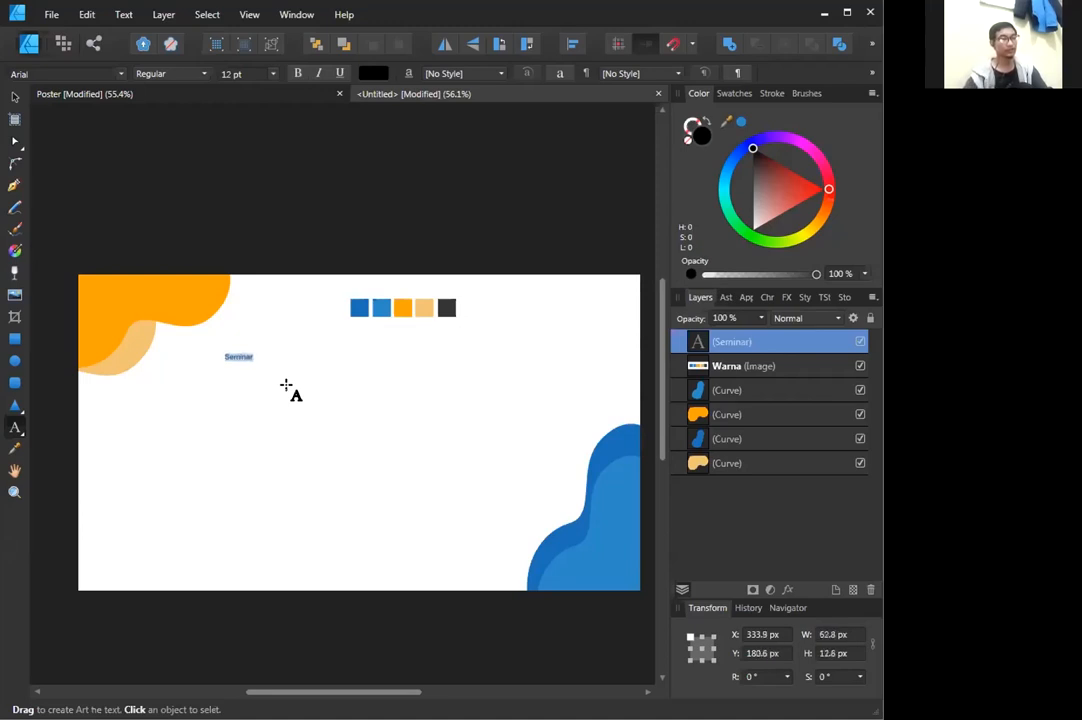
key("ctrl+shift+period")
key("ctrl+shift+period")
key("ctrl+shift+period")
key("ctrl+shift+period")
key("ctrl+shift+period")
key("ctrl+shift+period")
key("ctrl+shift+period")
key("ctrl+shift+period")
key("ctrl+shift+period")
key("ctrl+shift+period")
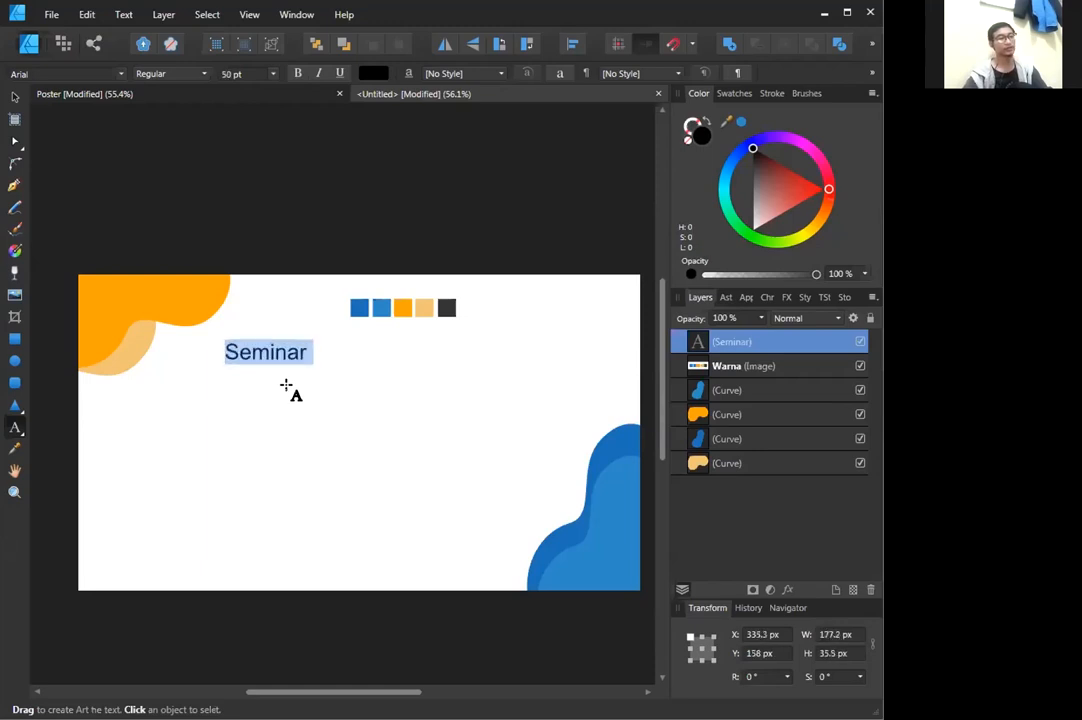
key("ctrl+shift+comma")
key("ctrl+shift+comma")
key("ctrl+shift+comma")
key("ctrl+shift+comma")
key("ctrl+shift+comma")
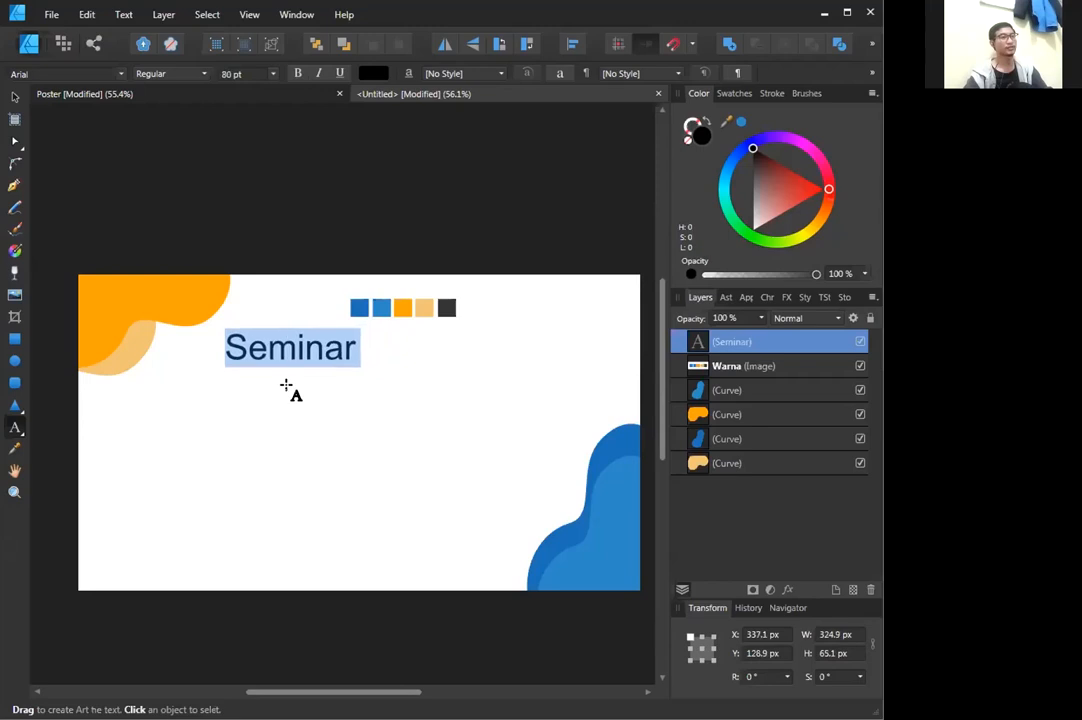
Select the whole word "Seminar" and set its font size to 48 pt.
left_click(312, 345)
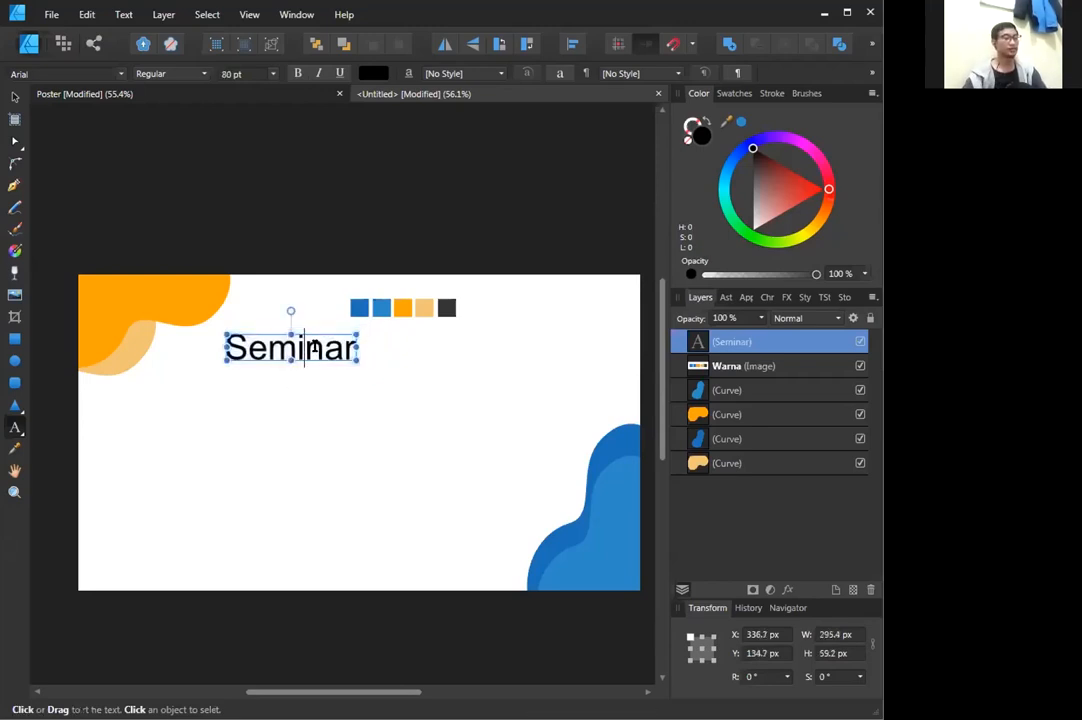
left_click_drag(356, 345, 225, 338)
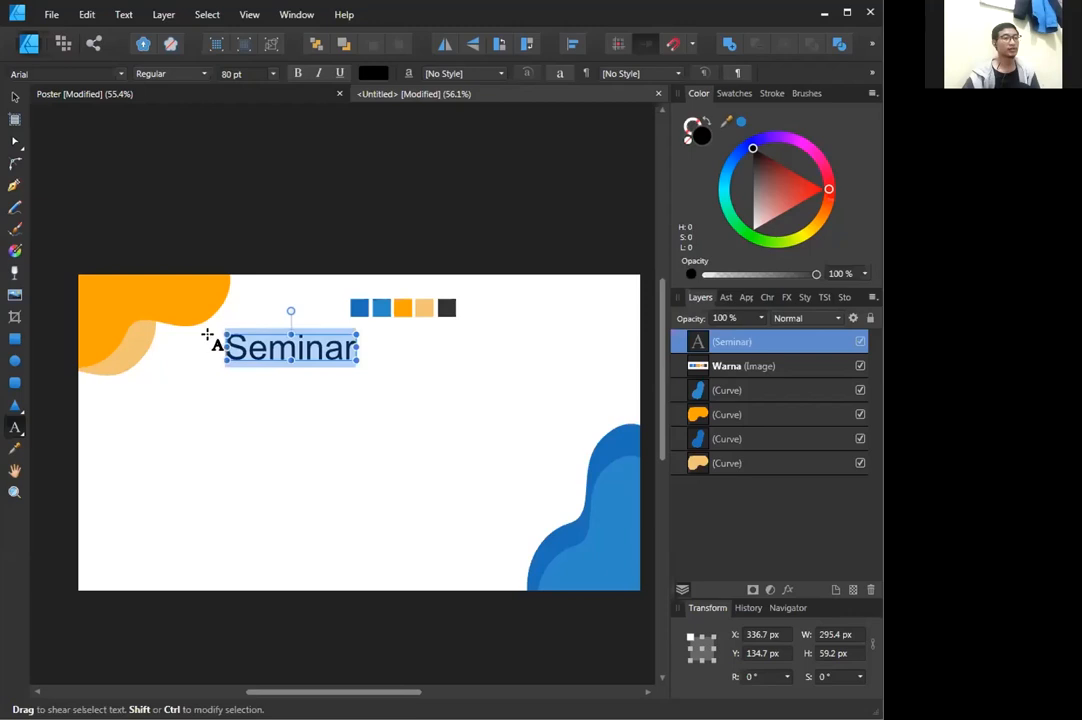
key("Escape")
left_click_drag(336, 348, 237, 348)
double_click(347, 345)
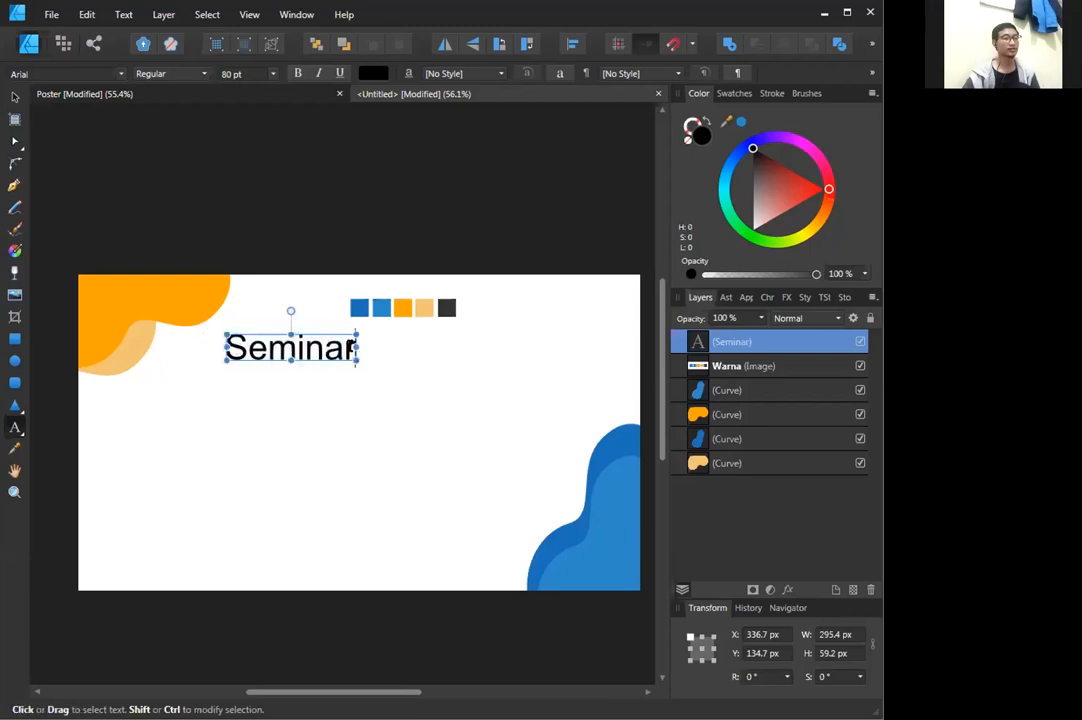
left_click(272, 79)
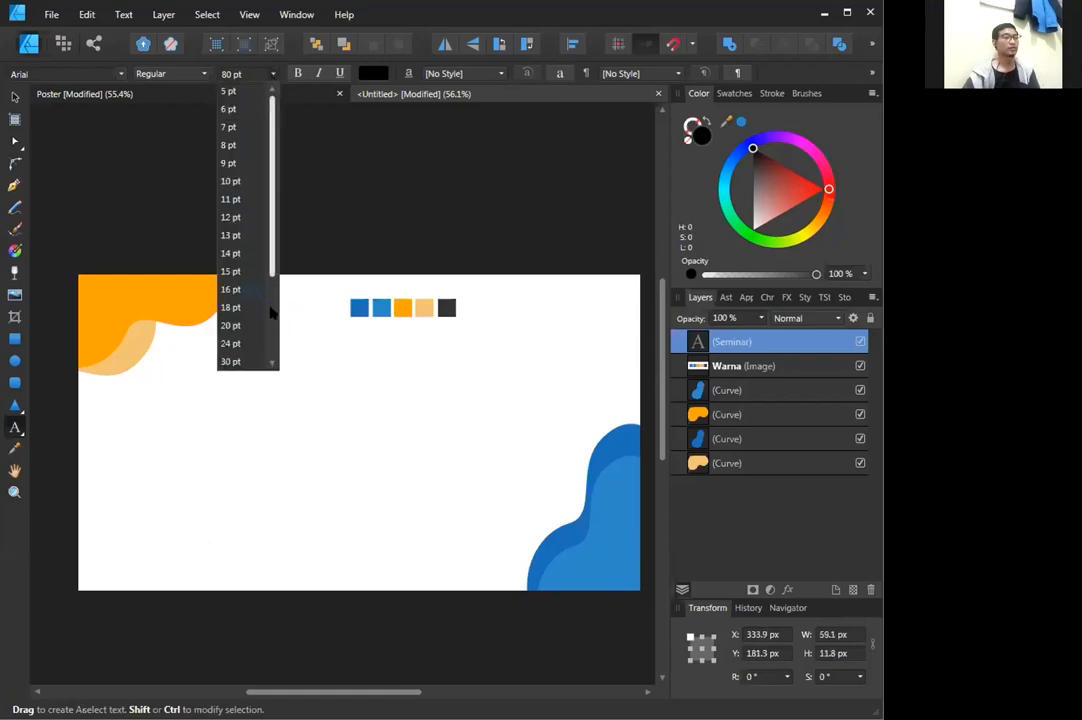
scroll(270, 325, "down", 1)
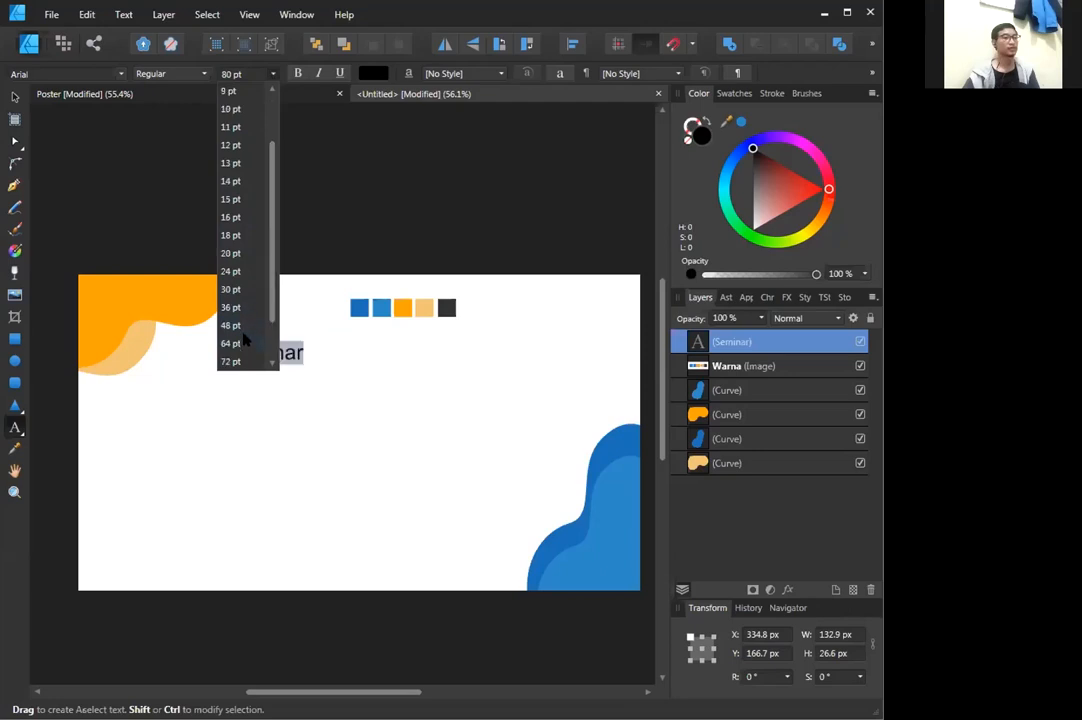
left_click(246, 327)
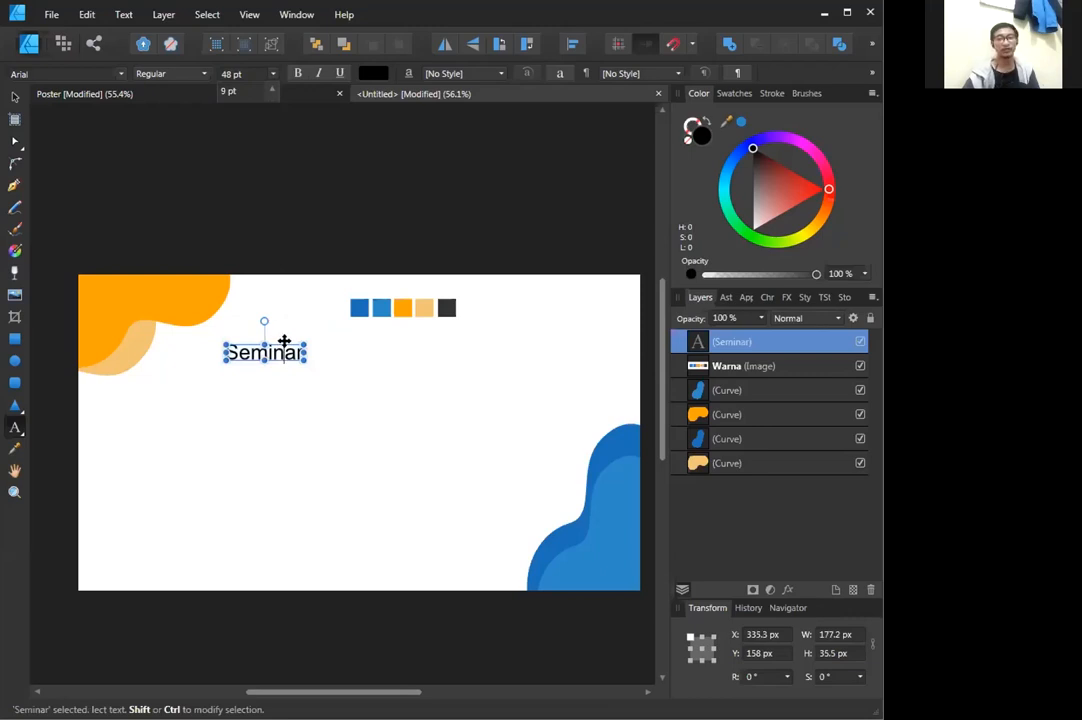
scroll(282, 344, "up", 6)
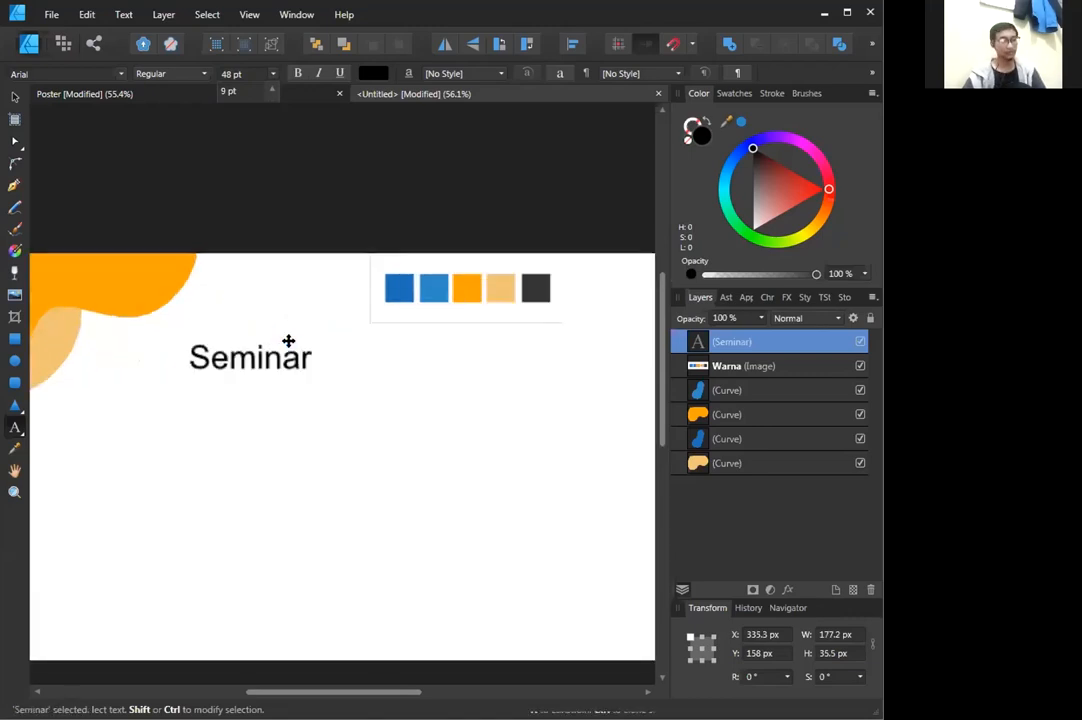
Move the "Seminar" text to about X 363 px, Y 159 px.
scroll(285, 343, "down", 1)
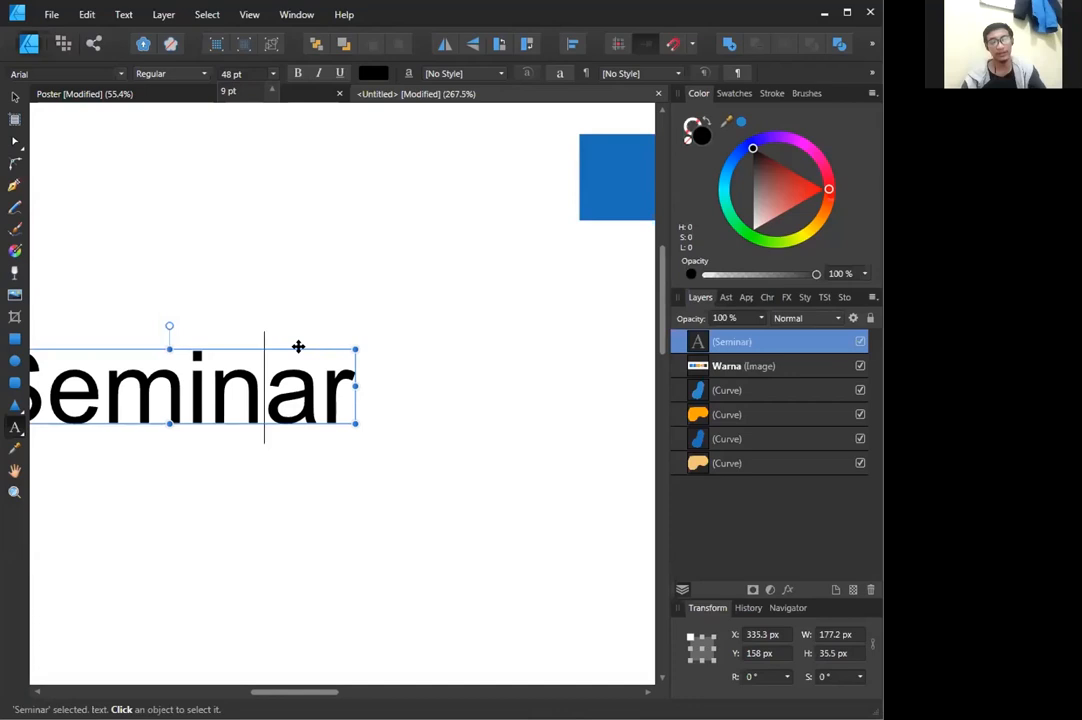
left_click_drag(298, 346, 353, 348)
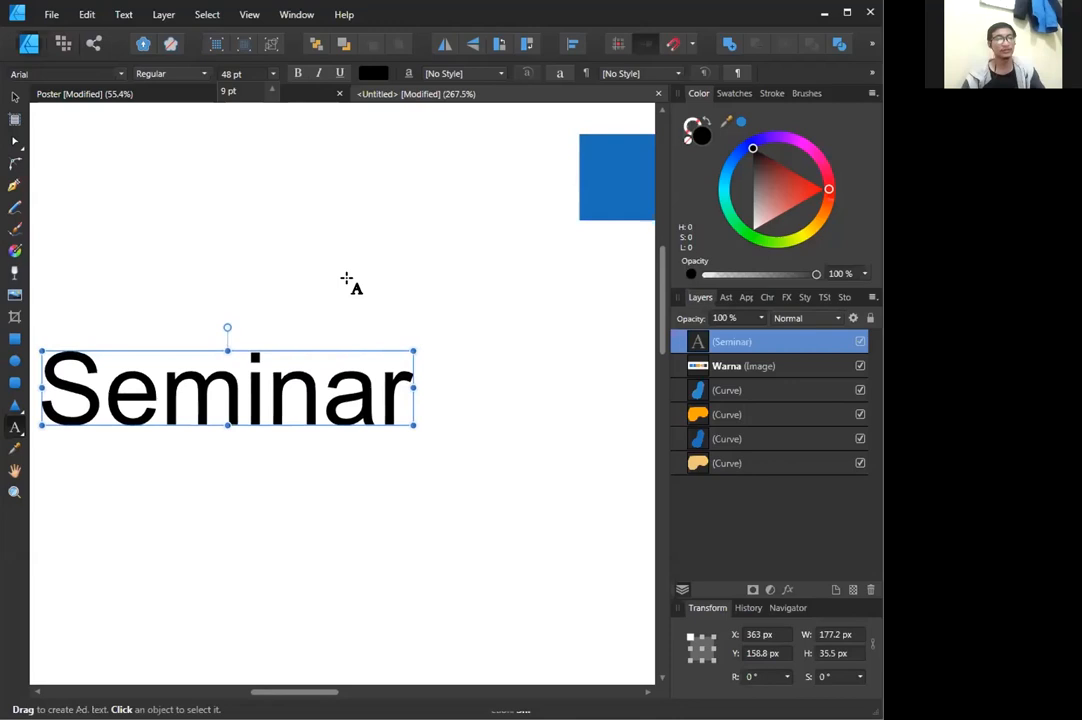
scroll(347, 280, "down", 1)
scroll(347, 280, "up", 2)
scroll(347, 280, "down", 2)
scroll(347, 280, "up", 2)
scroll(347, 280, "down", 1)
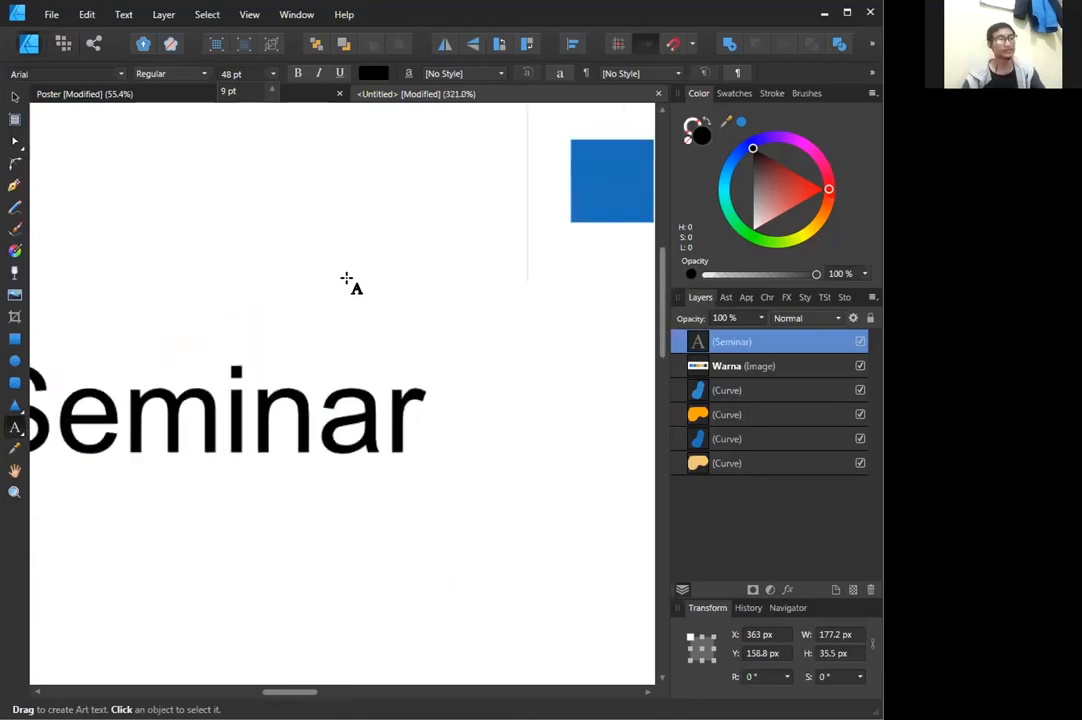
scroll(347, 280, "down", 1)
scroll(347, 280, "down", 3)
scroll(347, 280, "up", 3)
scroll(347, 280, "down", 5)
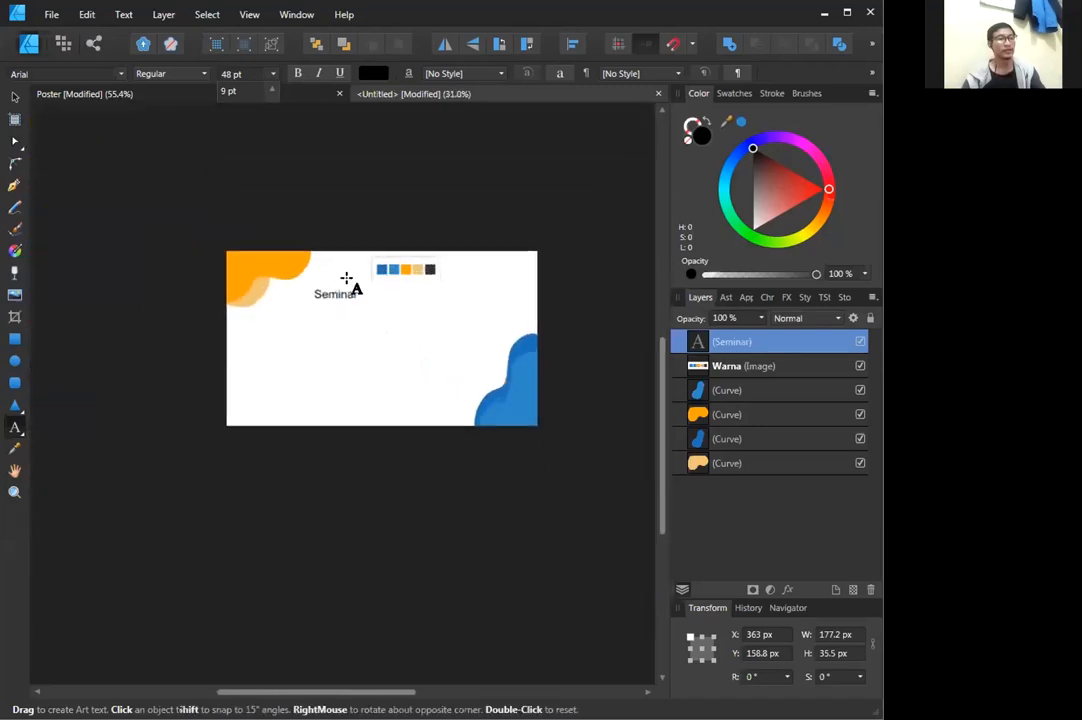
scroll(347, 280, "up", 2)
scroll(347, 280, "up", 6)
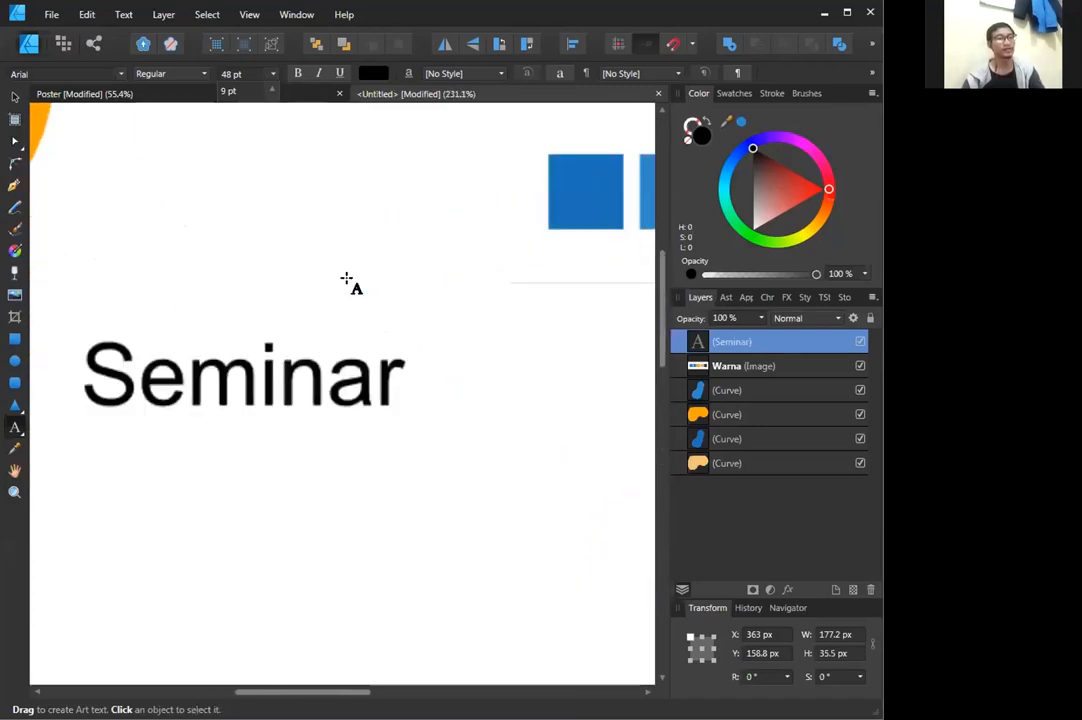
Remove the stray spaces inside the word "Seminar" and deselect the text object.
key("BackSpace")
key("BackSpace")
key("BackSpace")
key("BackSpace")
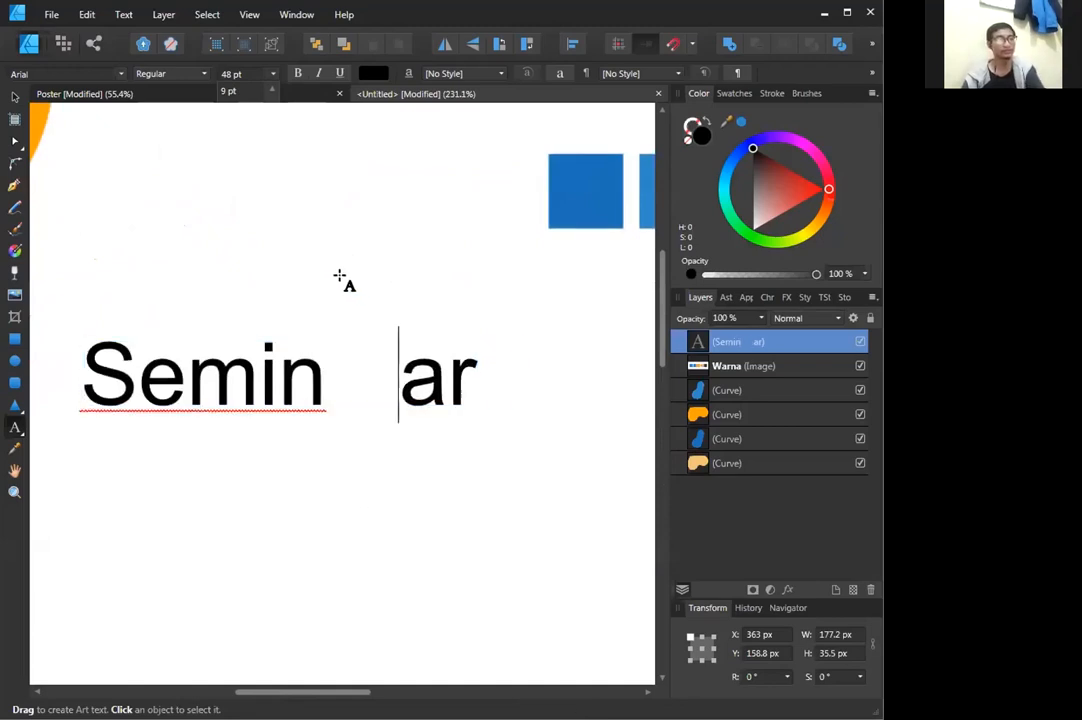
key("BackSpace")
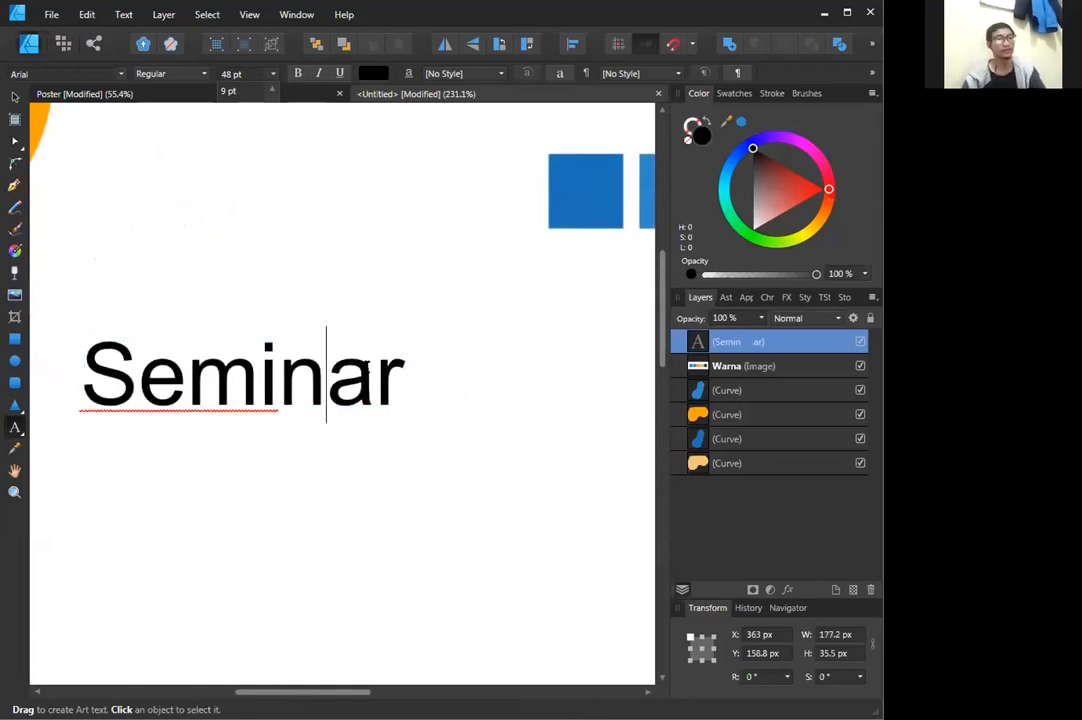
key("Escape")
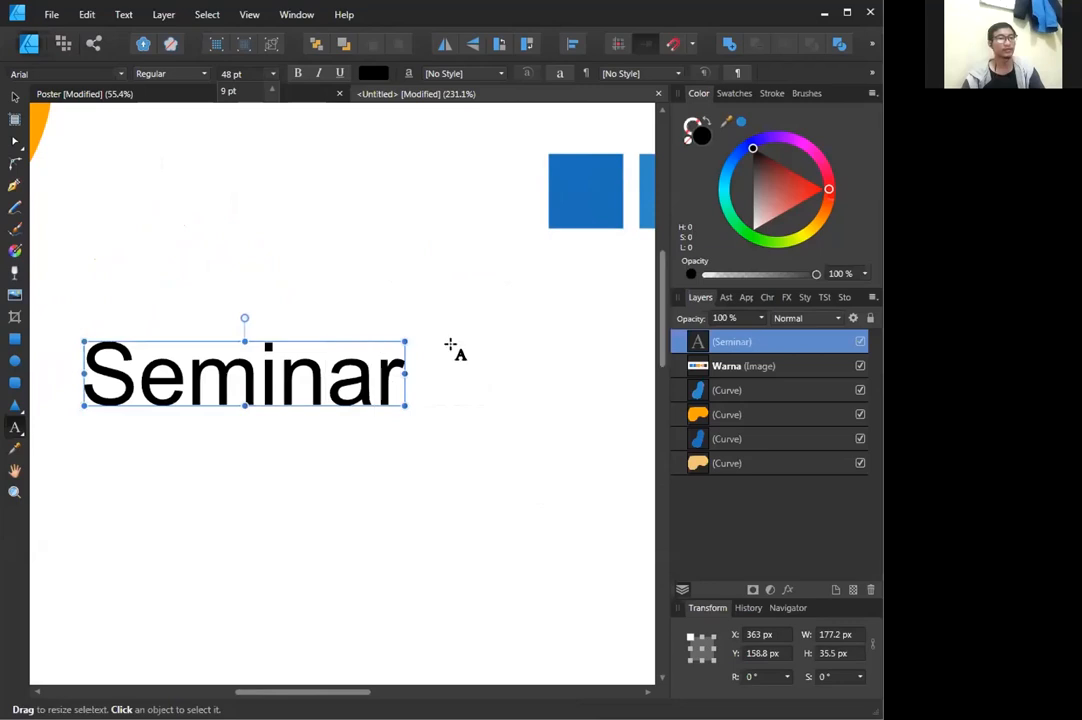
left_click(763, 368)
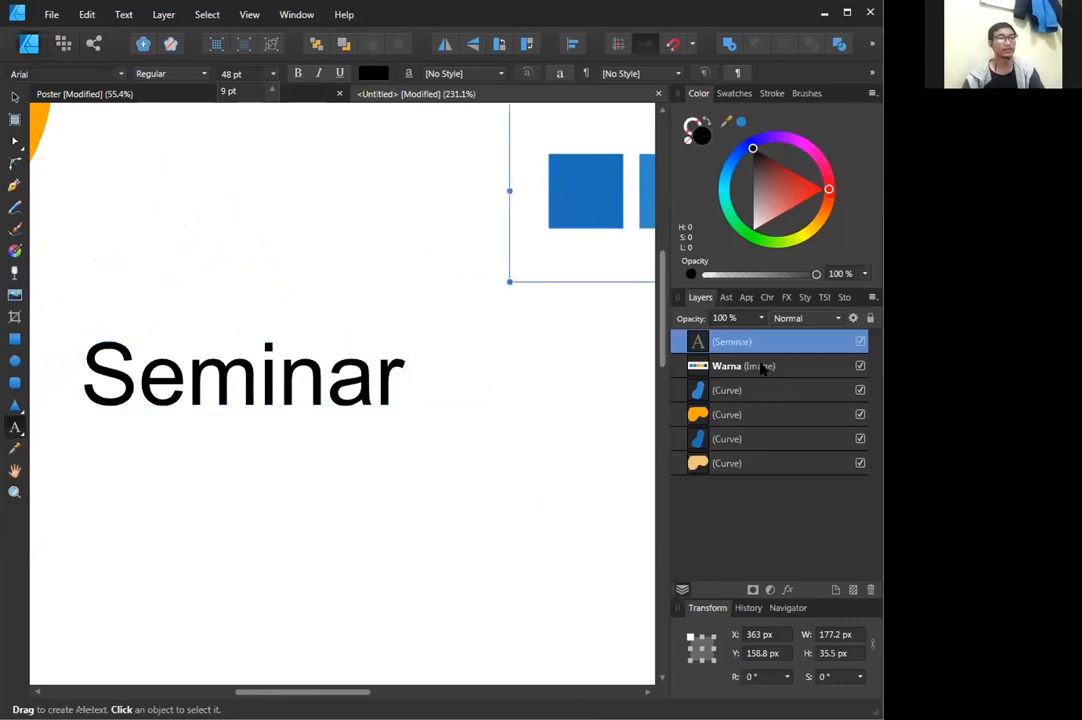
left_click(760, 342)
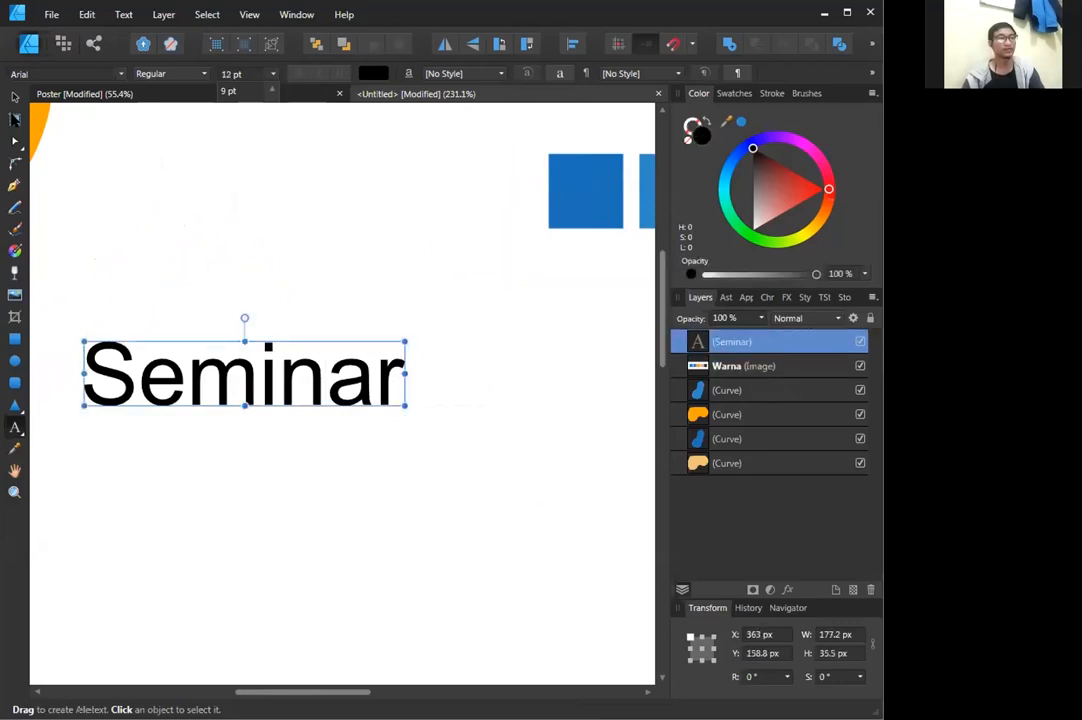
left_click(14, 96)
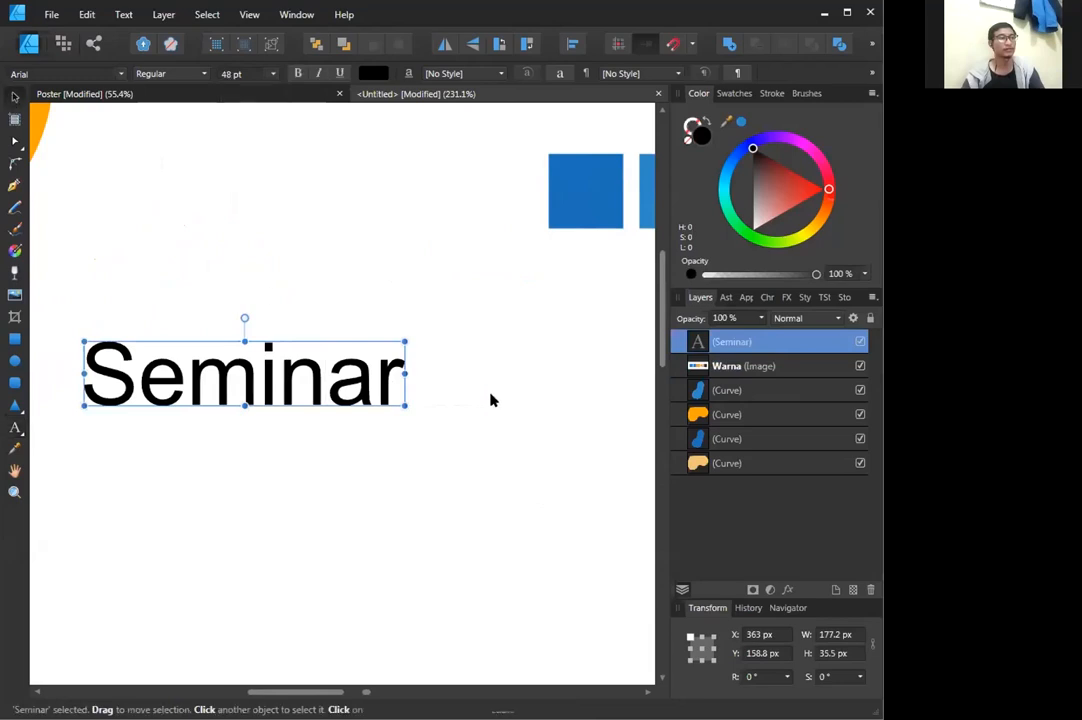
left_click(485, 345)
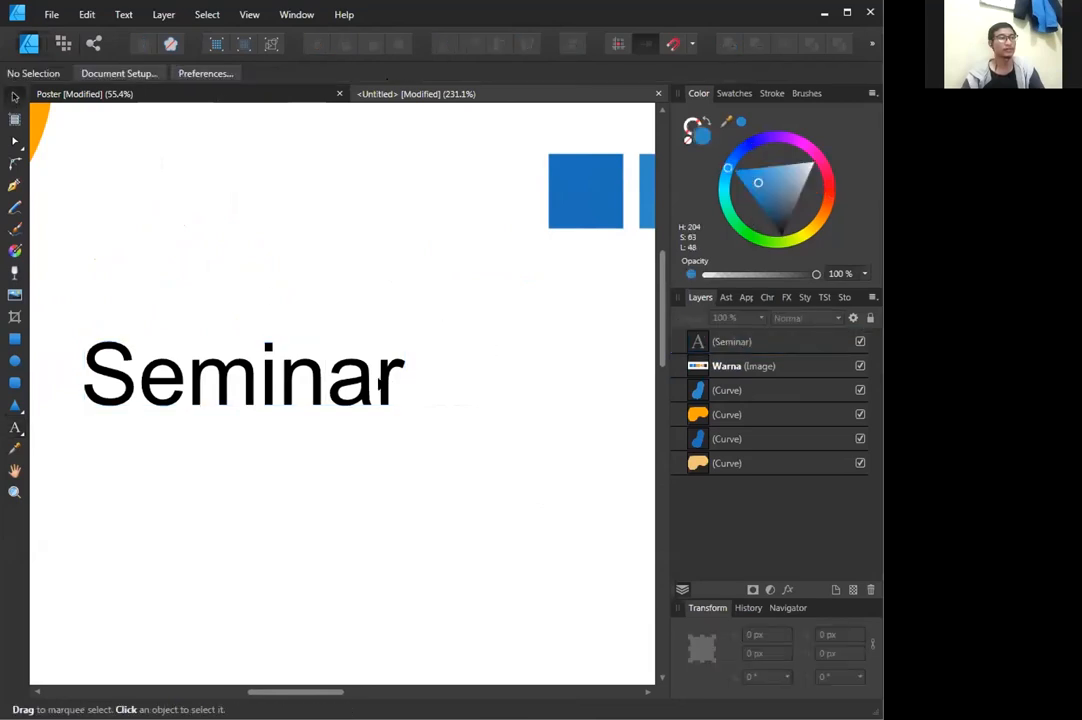
Inspect the poster page from the color swatches to the orange wave, ending with the whole page in view.
key("space")
left_click_drag(530, 298, 359, 303)
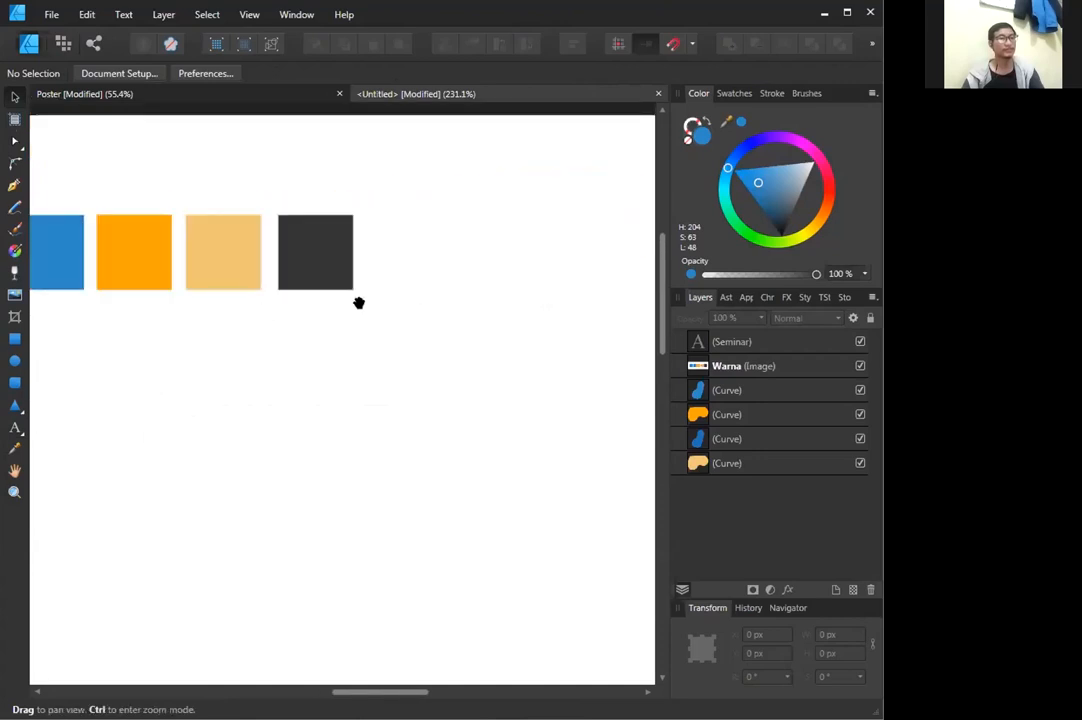
left_click_drag(493, 268, 411, 287)
mouse_move(560, 285)
left_mouse_down()
mouse_move(579, 286)
mouse_move(343, 295)
left_mouse_up()
left_click_drag(418, 292, 620, 272)
left_click_drag(123, 326, 560, 304)
left_click_drag(191, 314, 442, 315)
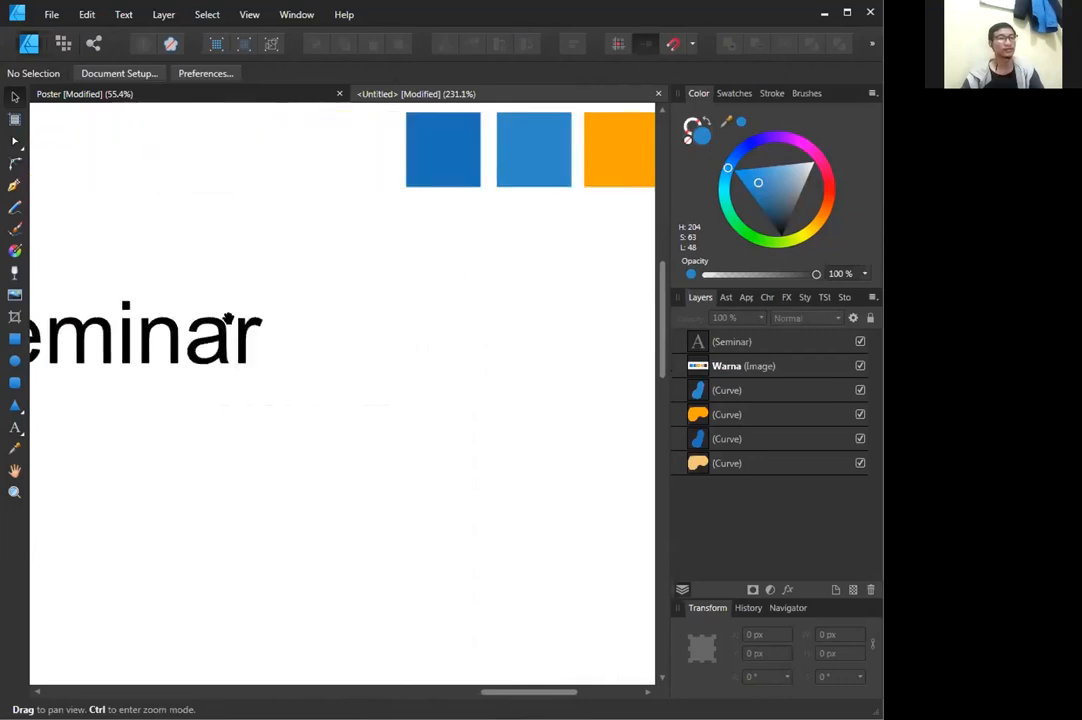
left_click_drag(228, 318, 355, 321)
left_click_drag(34, 322, 280, 324)
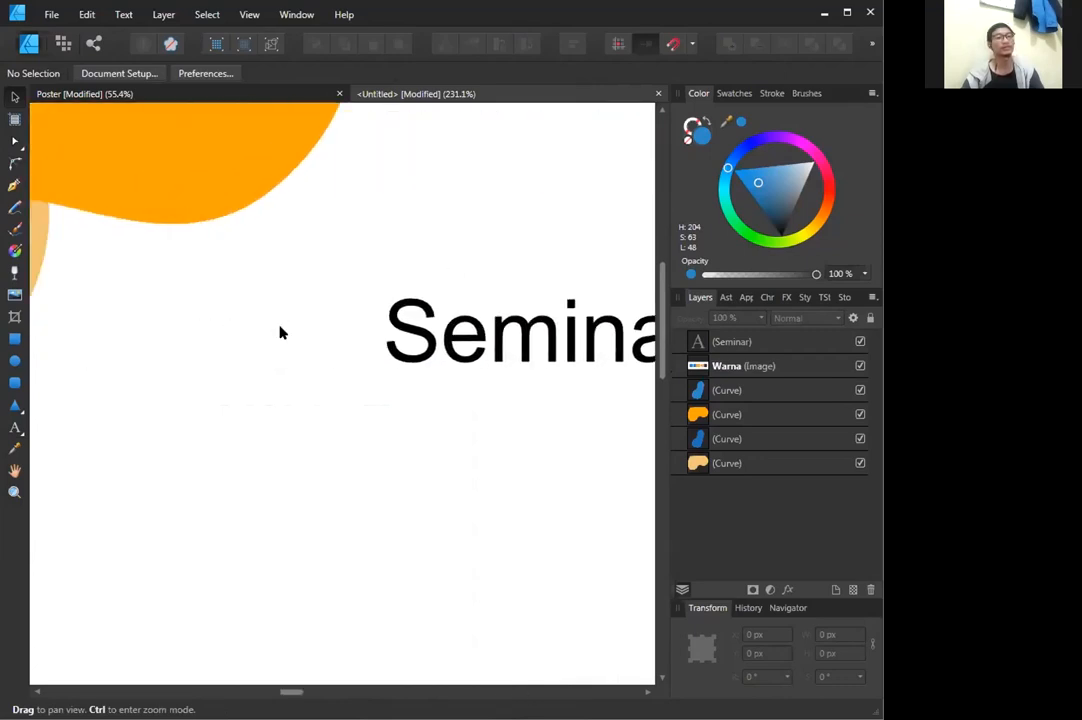
scroll(280, 333, "down", 5)
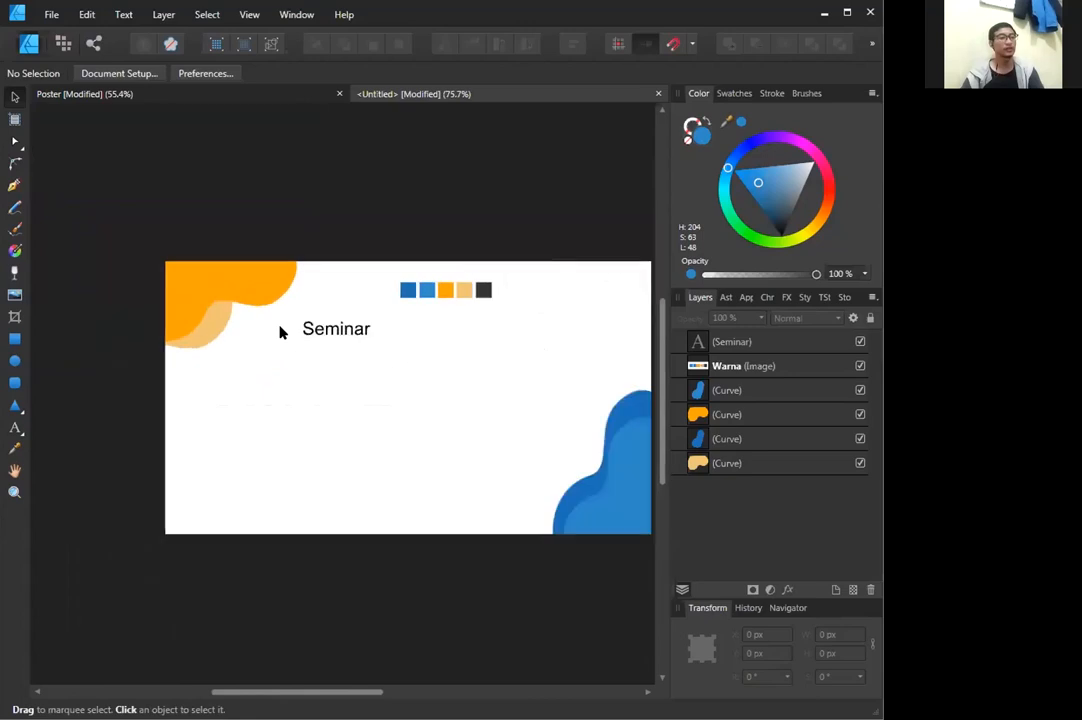
scroll(280, 330, "down", 1)
scroll(280, 326, "up", 3)
scroll(280, 326, "down", 1)
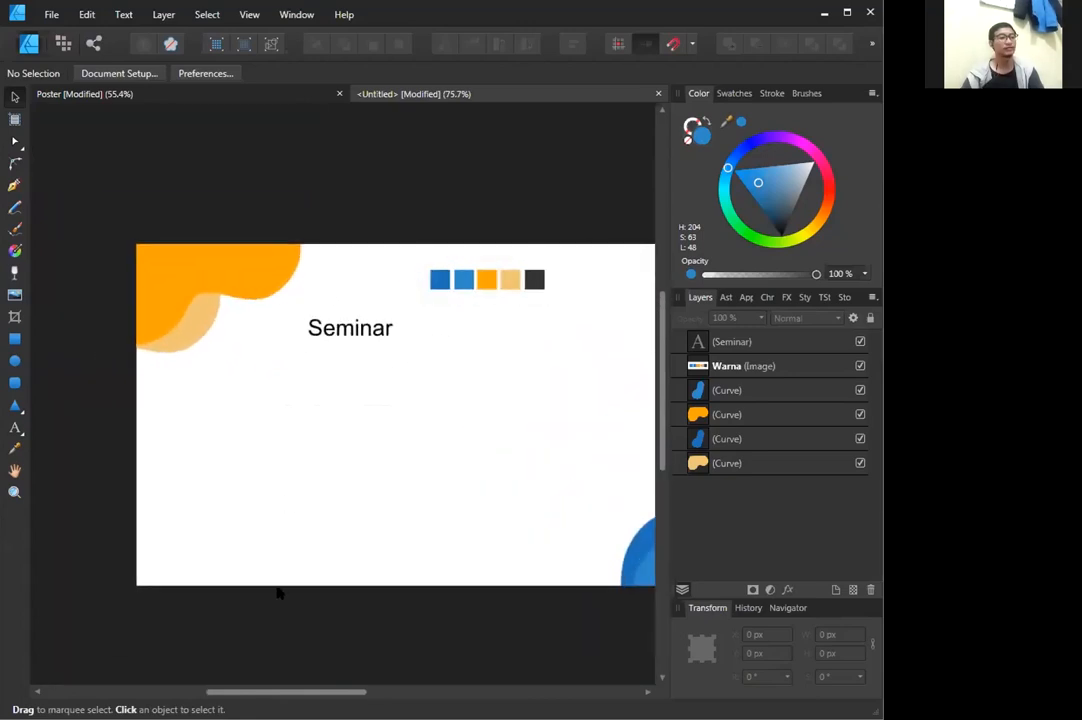
key("space")
left_click_drag(497, 464, 398, 442)
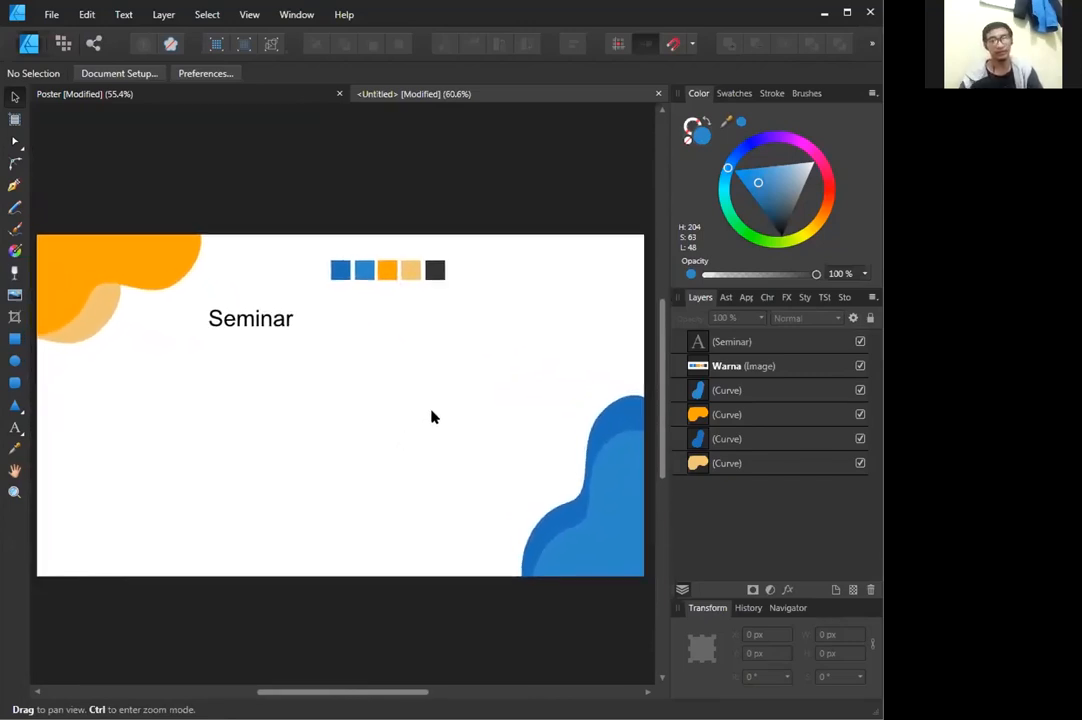
Reposition the "Seminar" text lower on the page, at about X 404 px, Y 217 px.
left_click(287, 320)
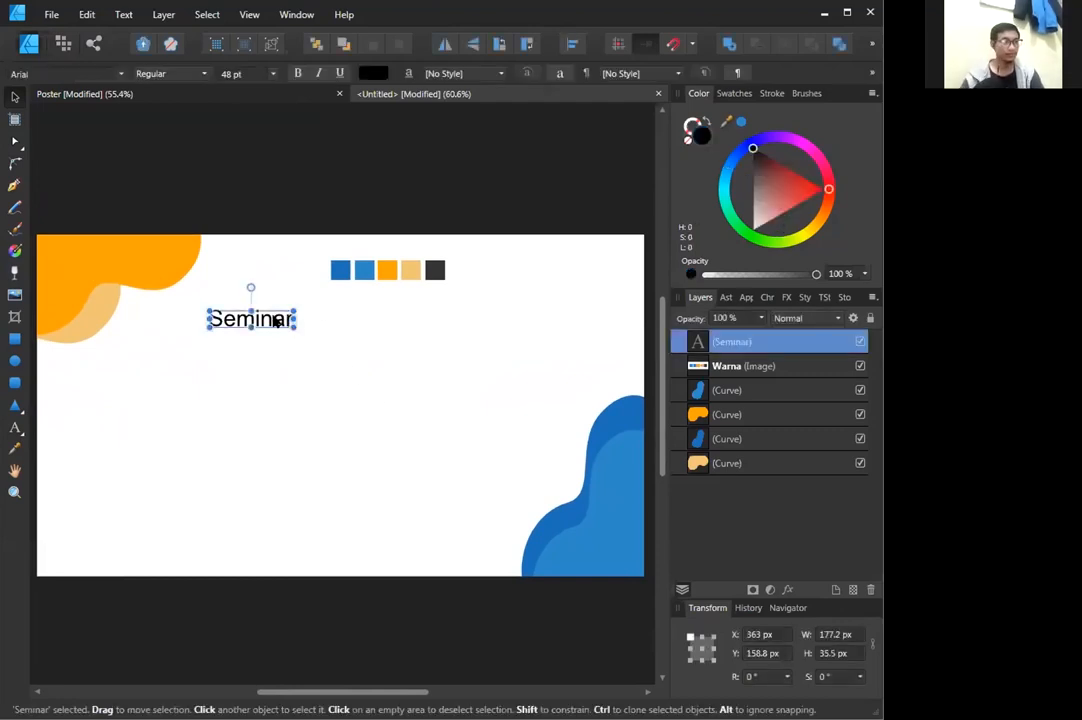
left_click_drag(293, 320, 267, 352)
double_click(268, 353)
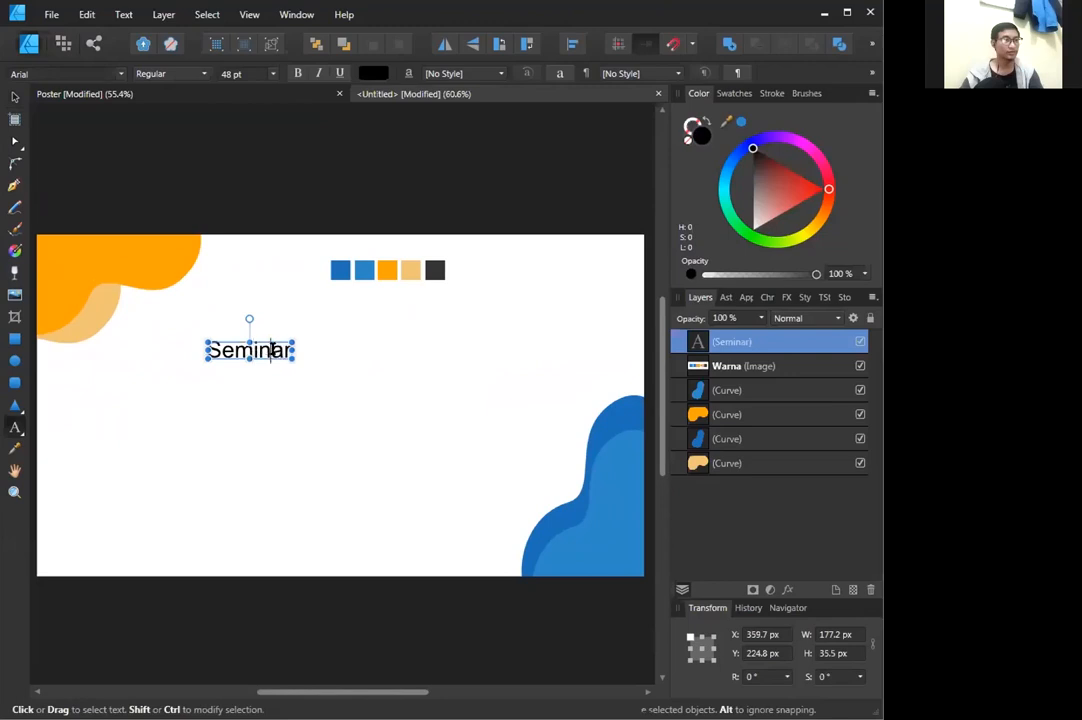
left_click(15, 96)
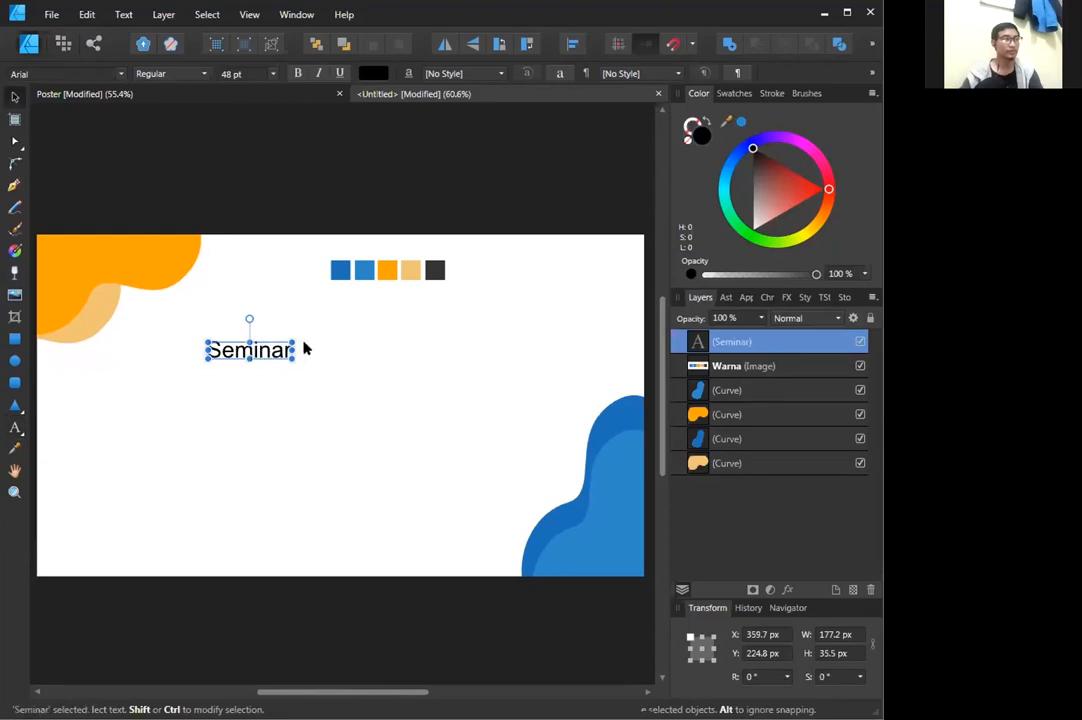
left_click_drag(268, 350, 289, 347)
key("a")
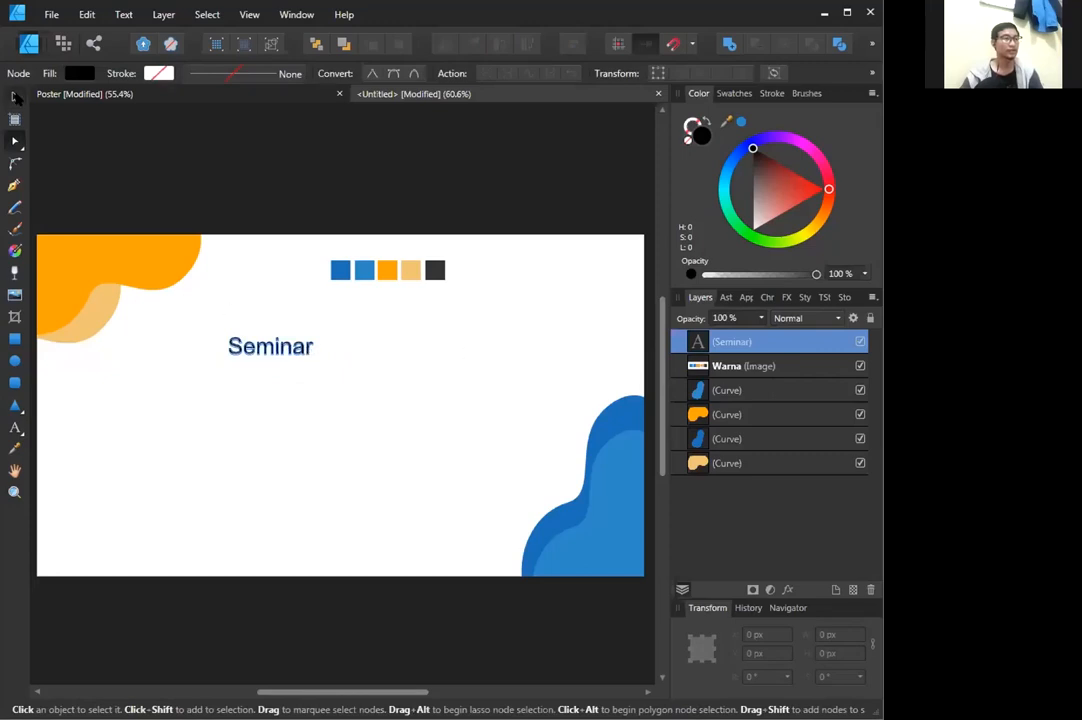
left_click(16, 96)
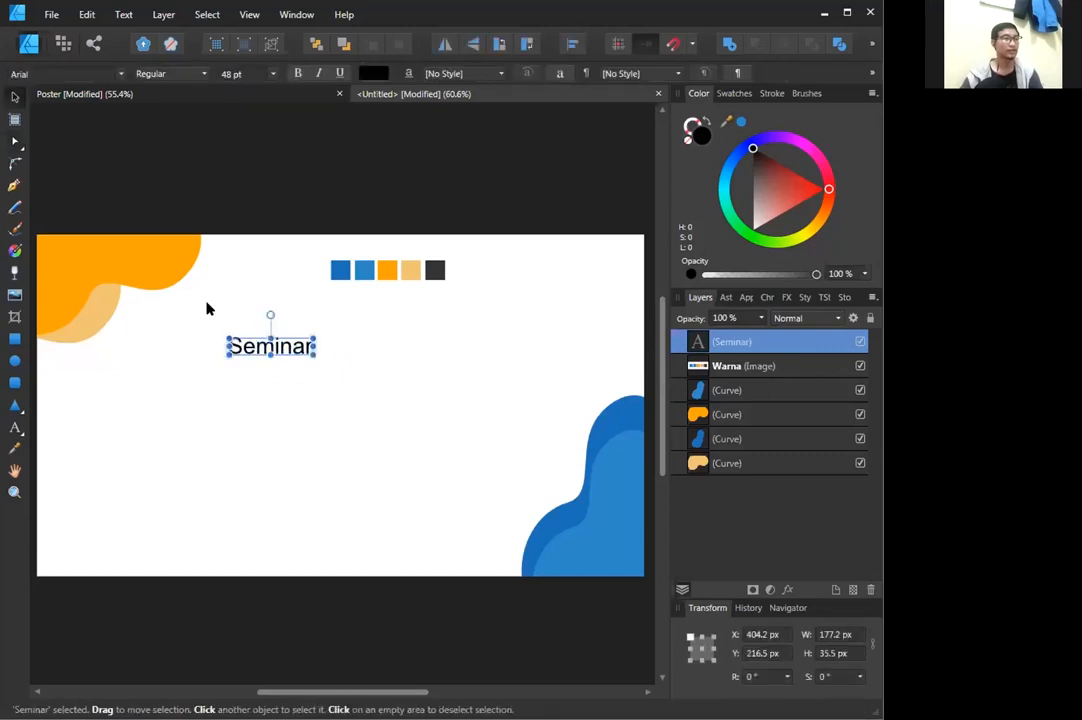
Try inserting the test letters "awdawd" inside the word "Seminar" and delete them again.
double_click(284, 345)
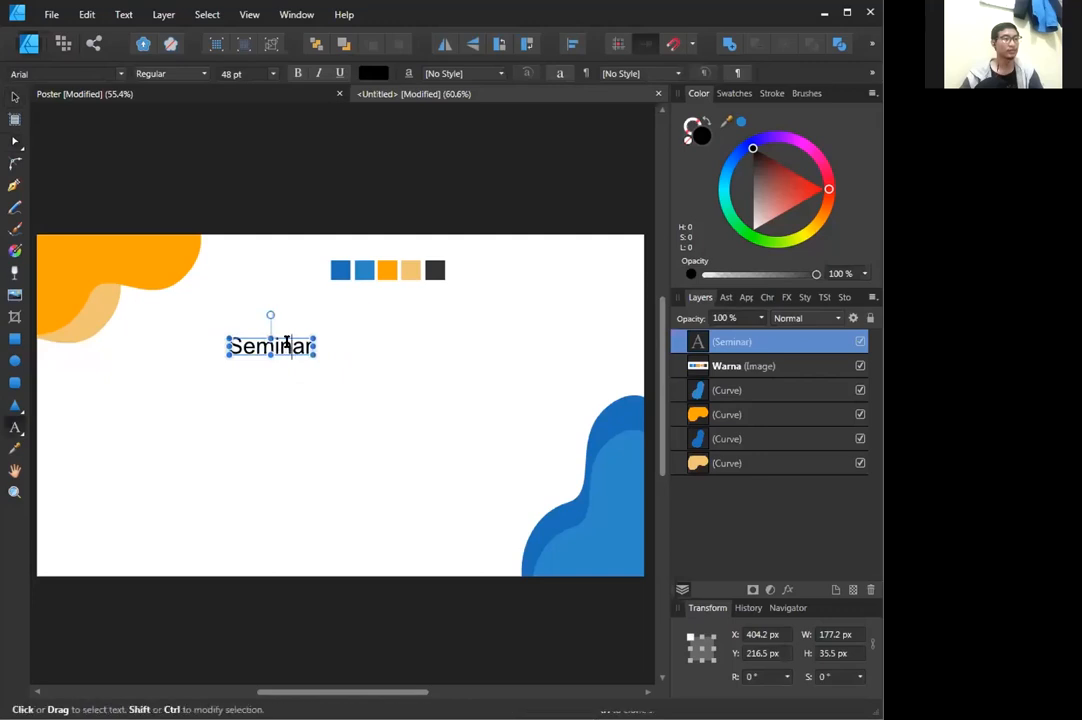
left_click(14, 96)
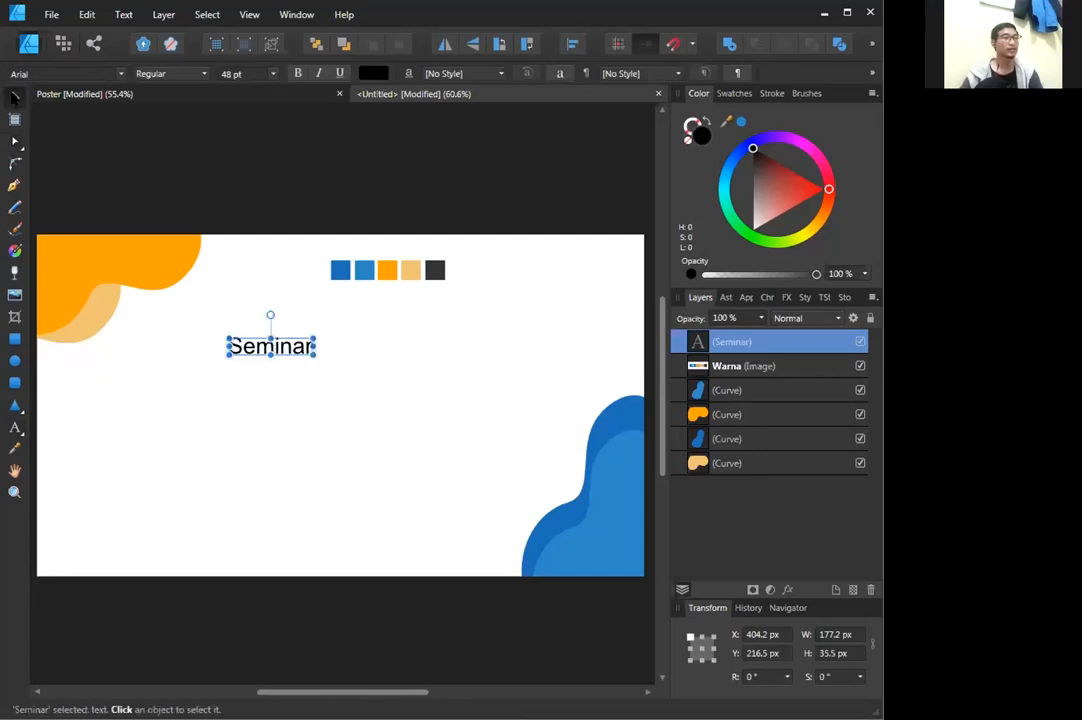
left_click(16, 429)
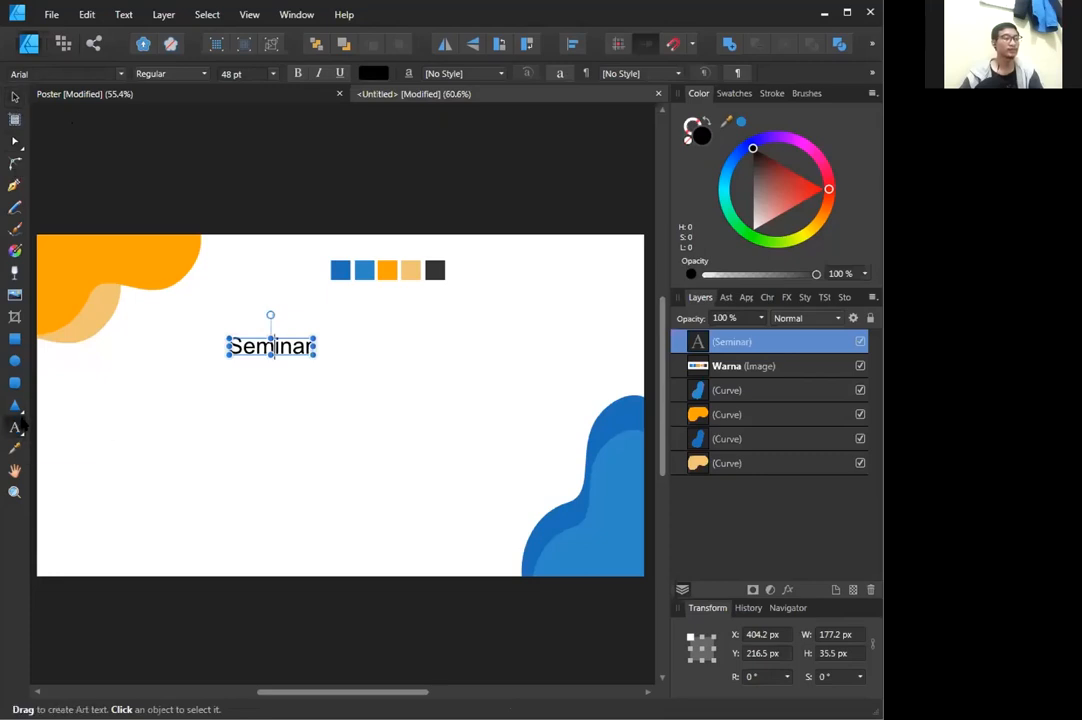
left_click(251, 344)
type("awdawd")
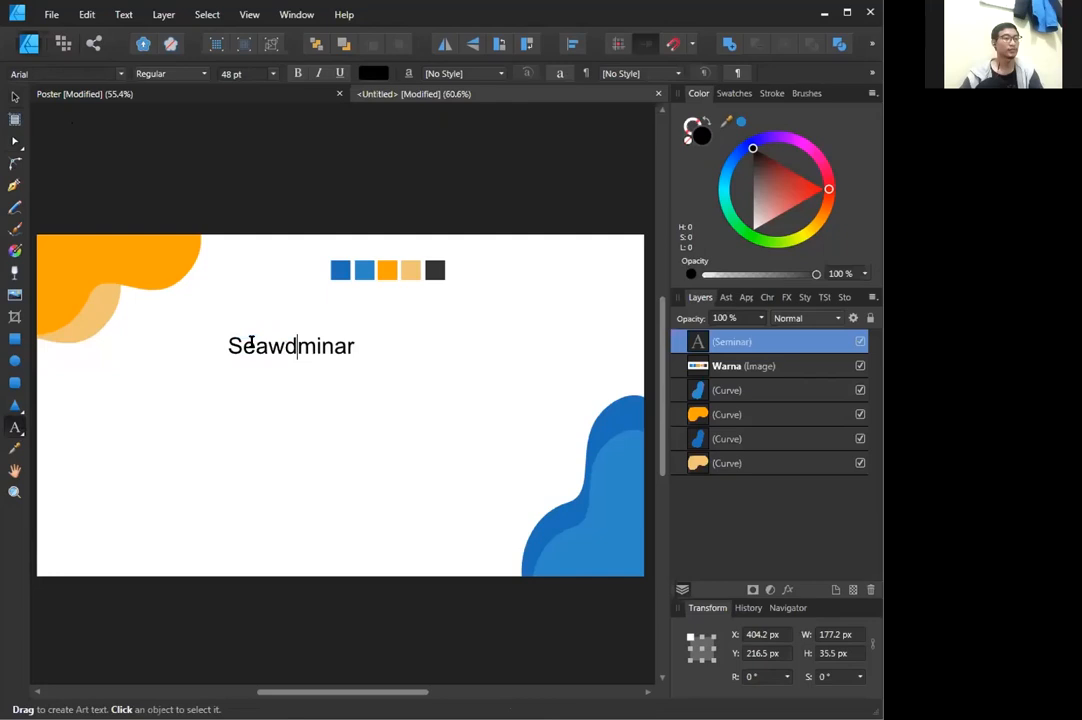
key("BackSpace")
key("BackSpace")
key("BackSpace")
key("BackSpace")
key("BackSpace")
key("BackSpace")
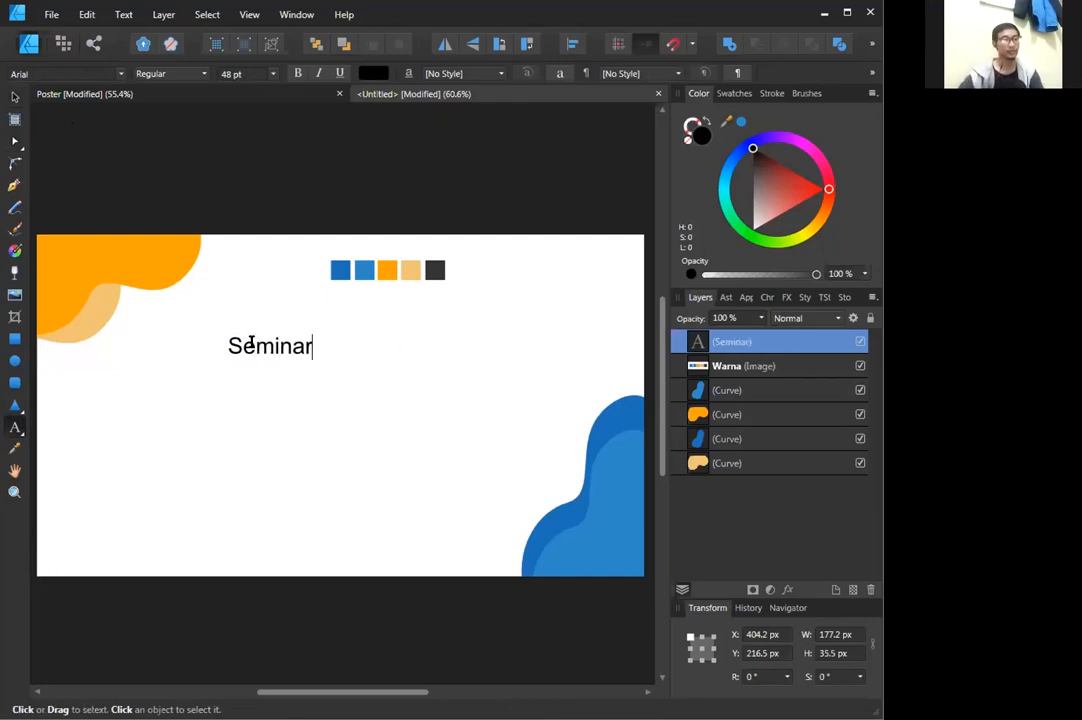
Move the "Seminar" text to about X 322 px, Y 205 px and add a second line reading "Pasar Modal Syariah".
key("Escape")
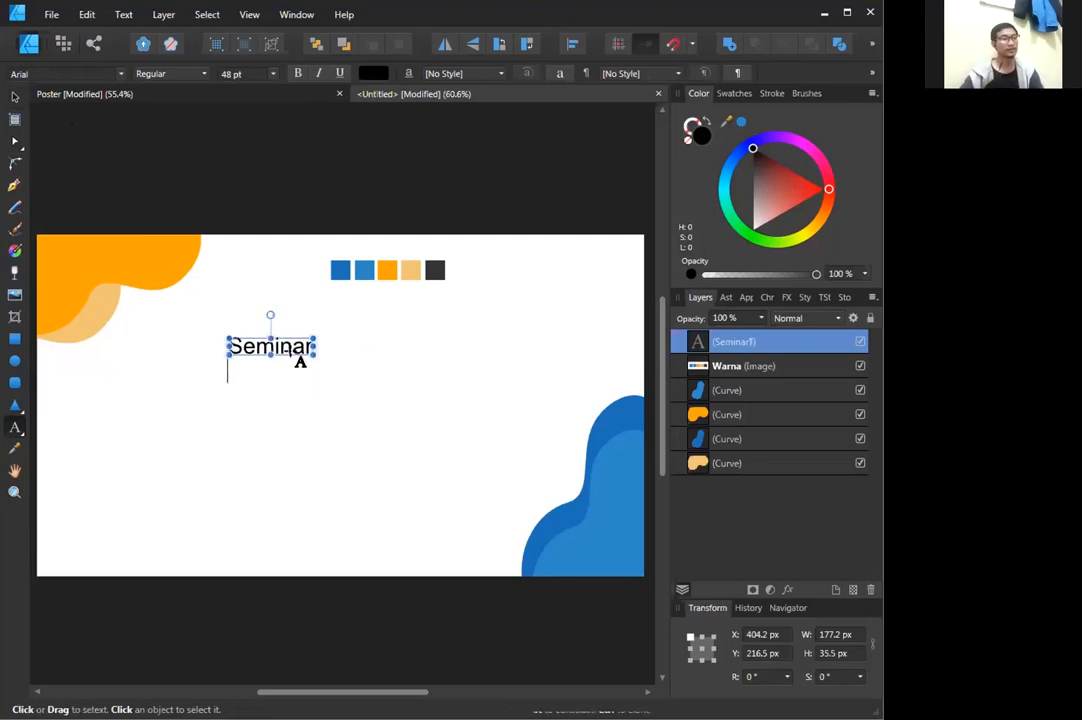
left_click_drag(292, 350, 253, 345)
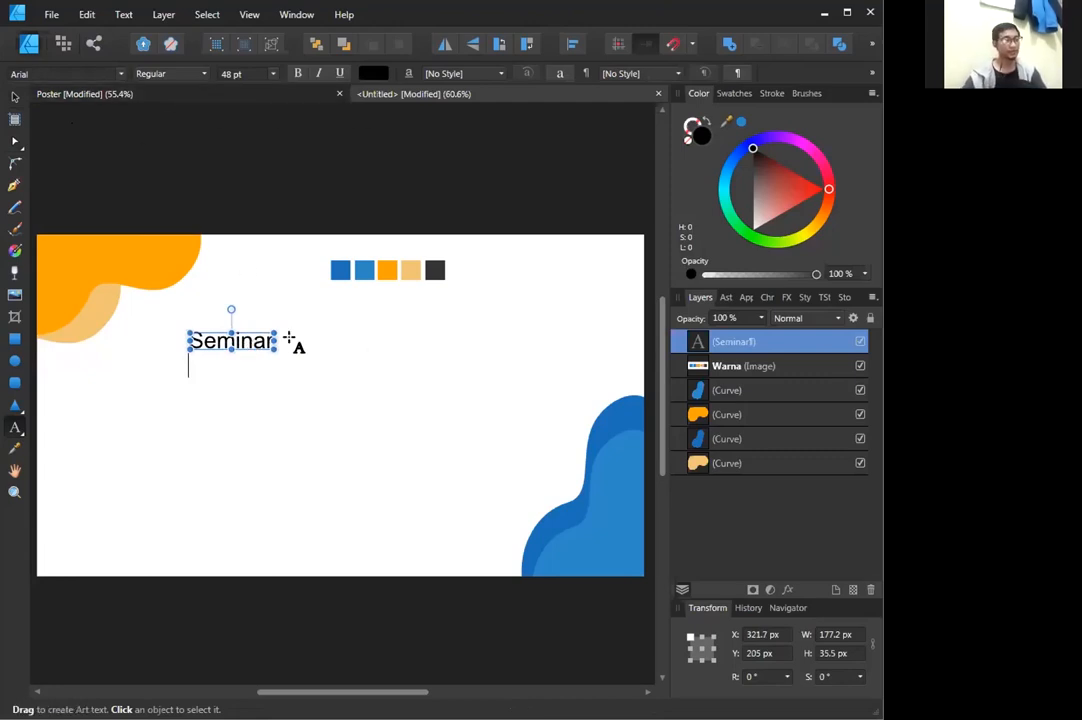
key("Escape")
type("Pasar")
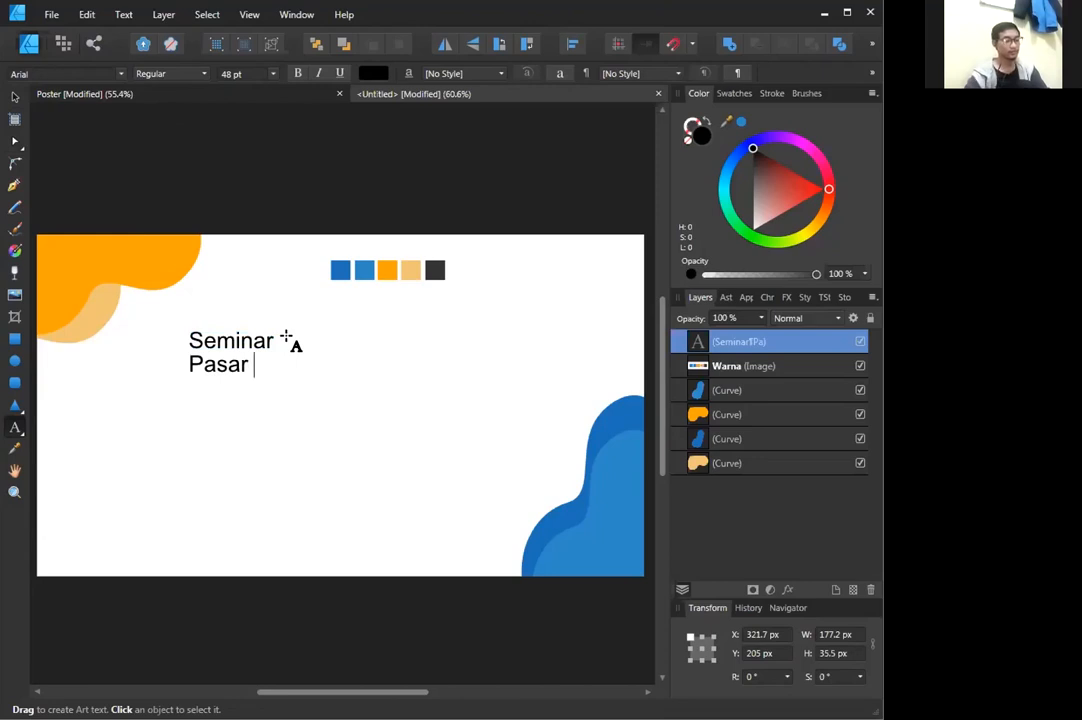
type(" Modal Syar")
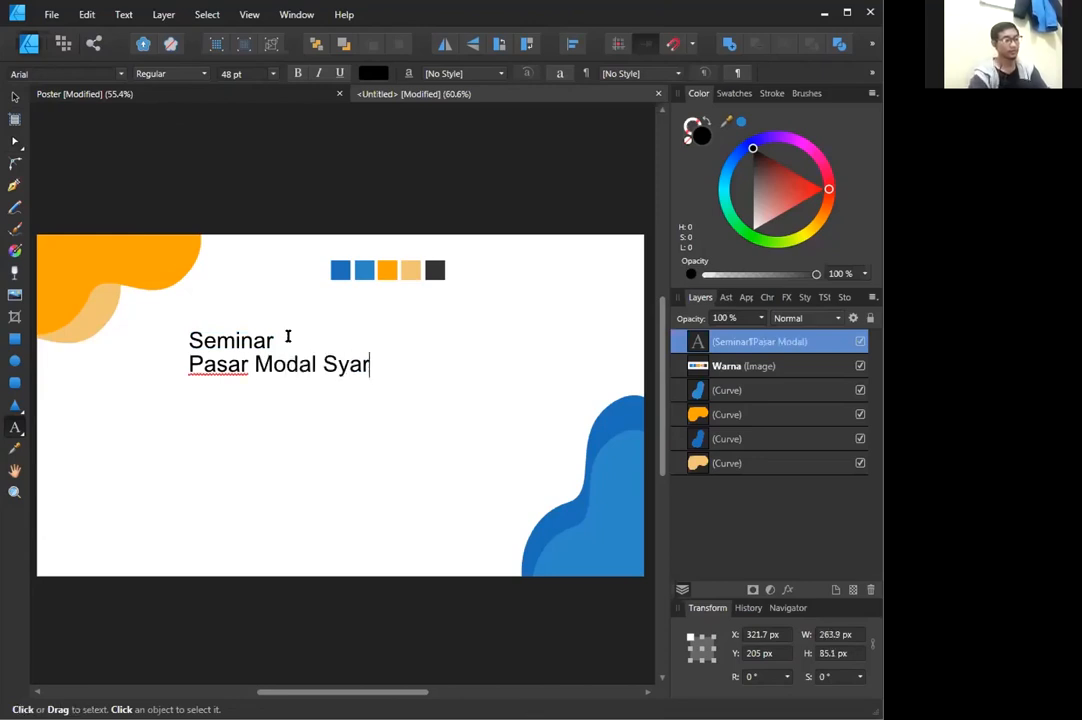
type("iah")
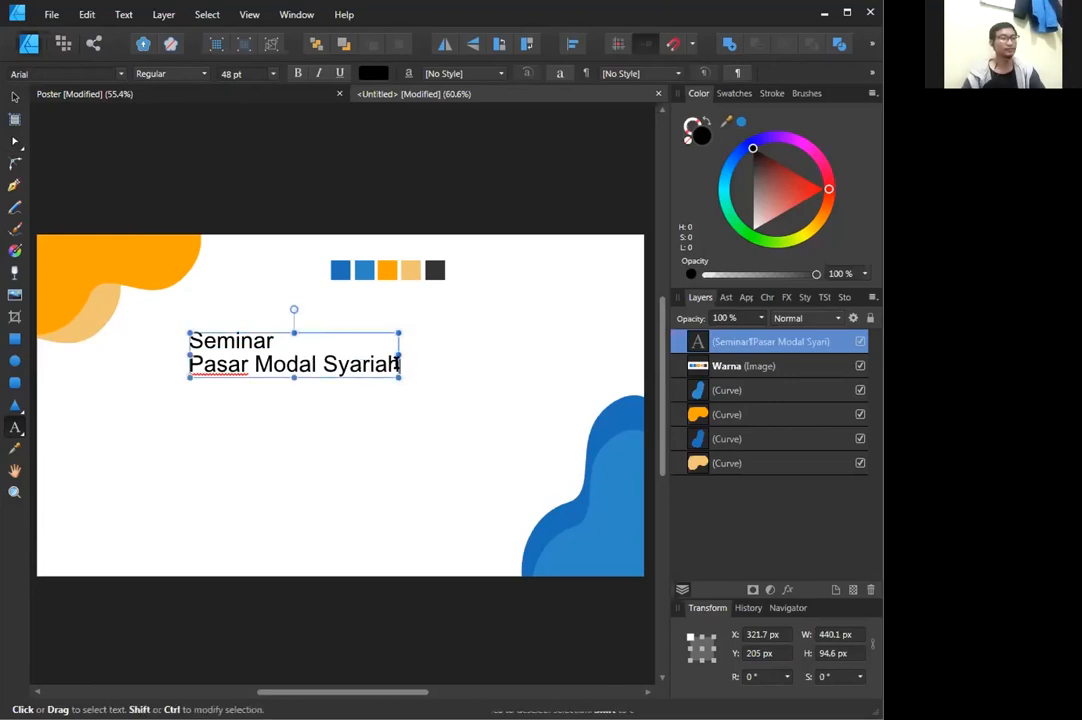
Set the text size of the "Pasar Modal Syariah" line to 72 pt.
left_click_drag(399, 366, 184, 367)
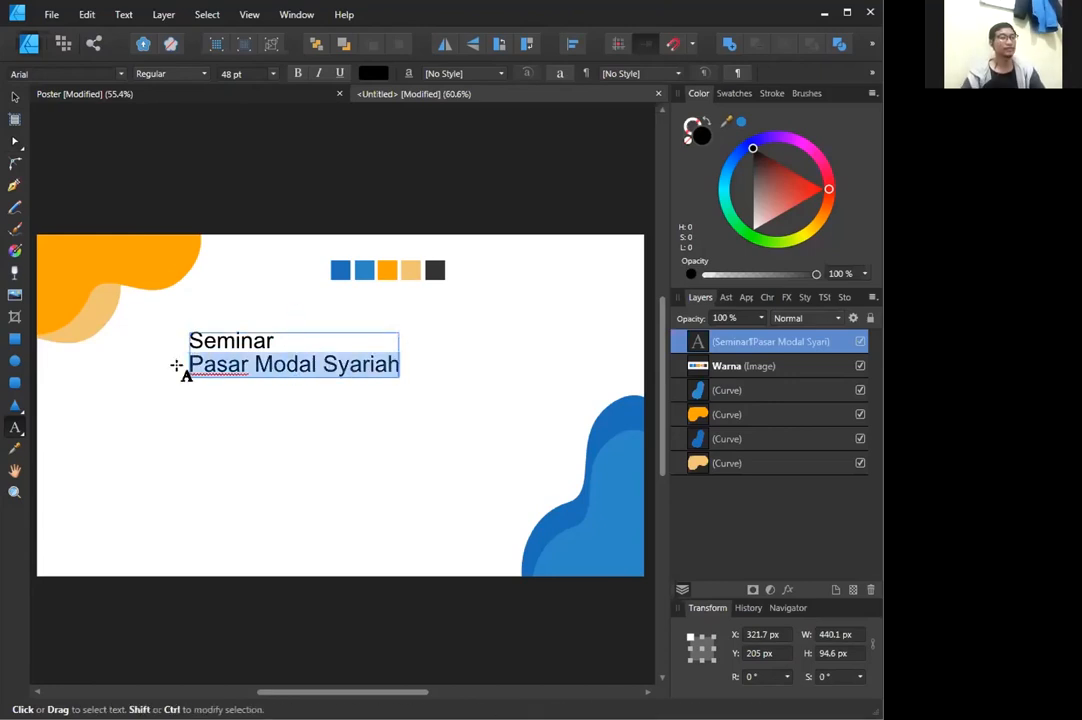
left_click(396, 364)
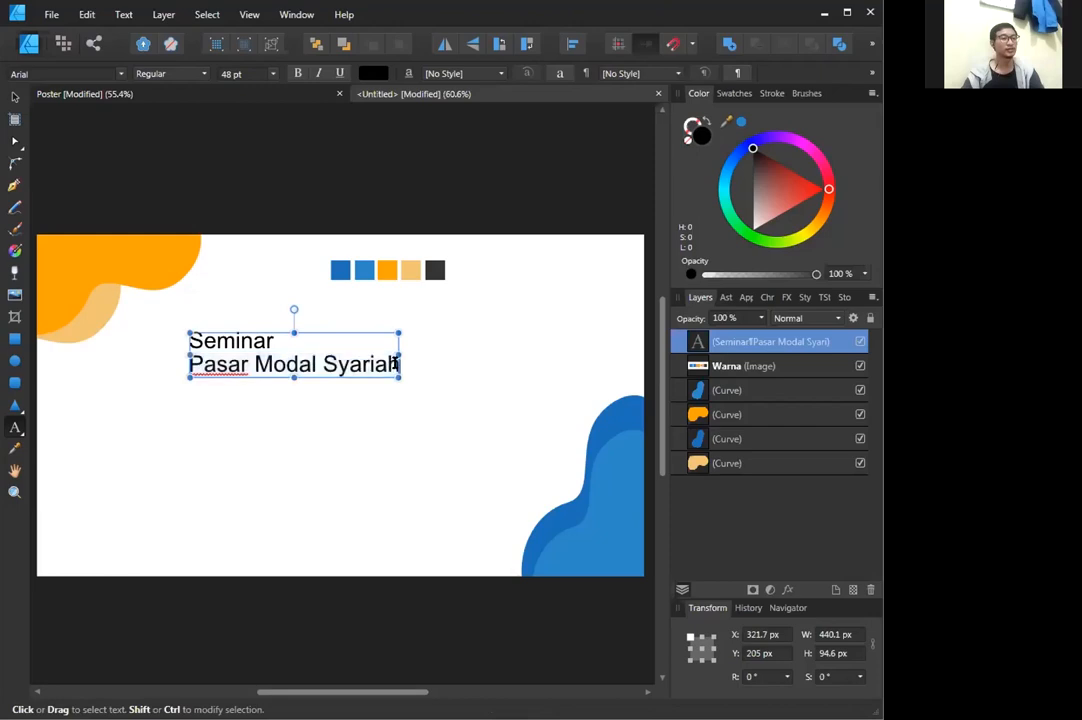
left_click_drag(397, 366, 164, 360)
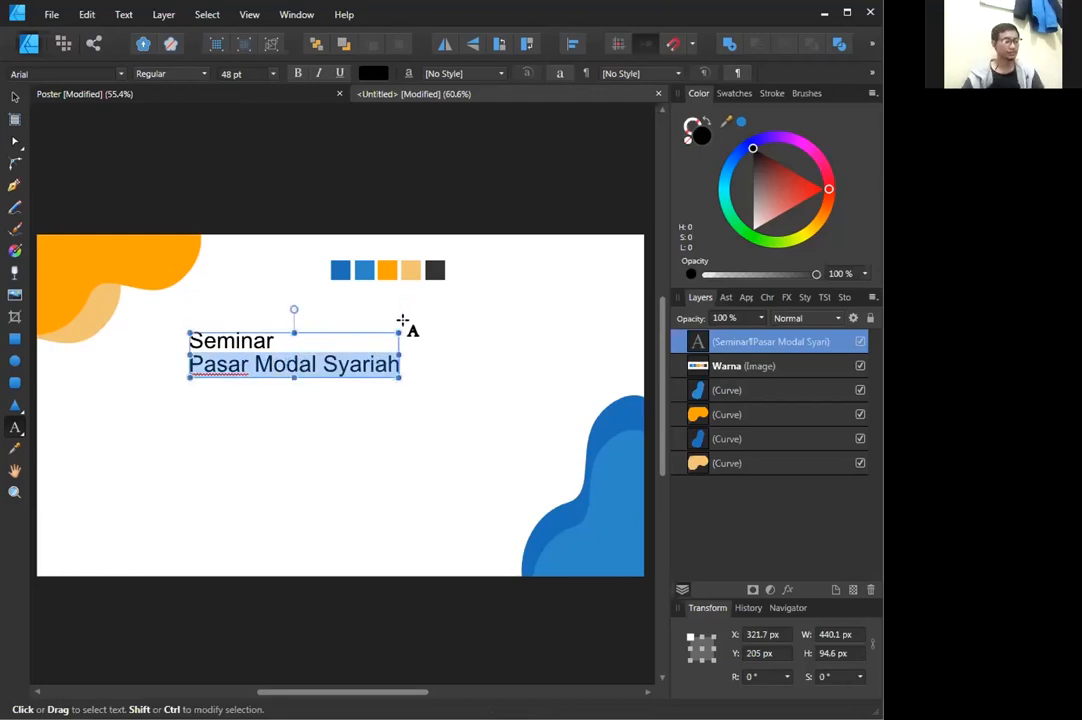
left_click(271, 75)
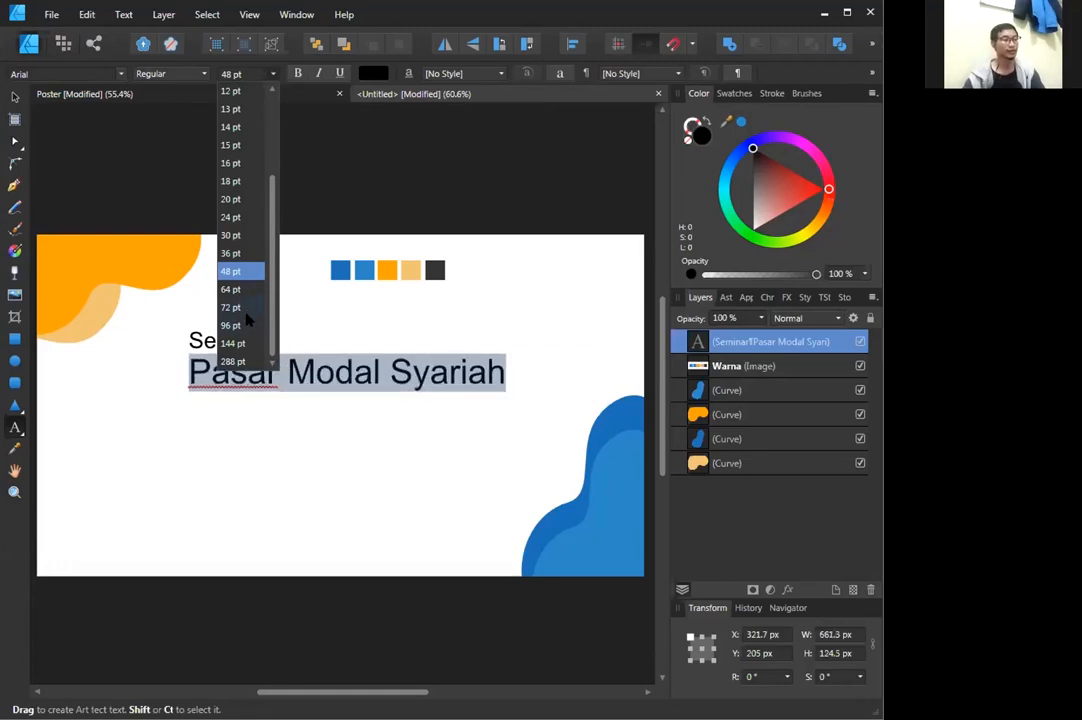
left_click(250, 309)
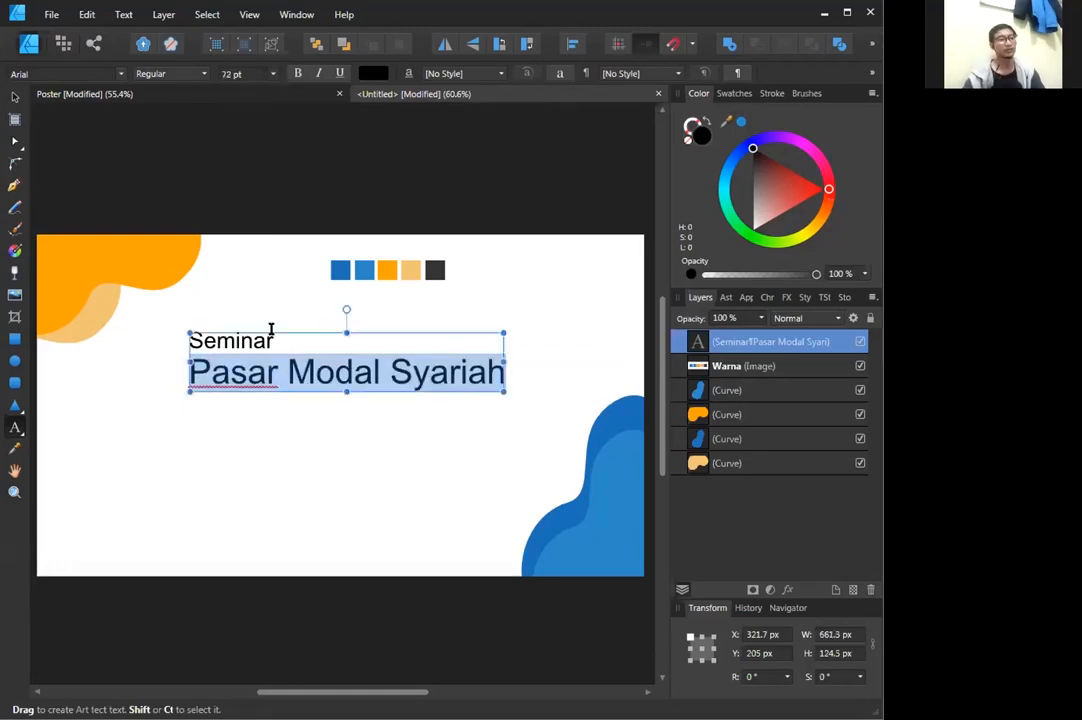
left_click(205, 74)
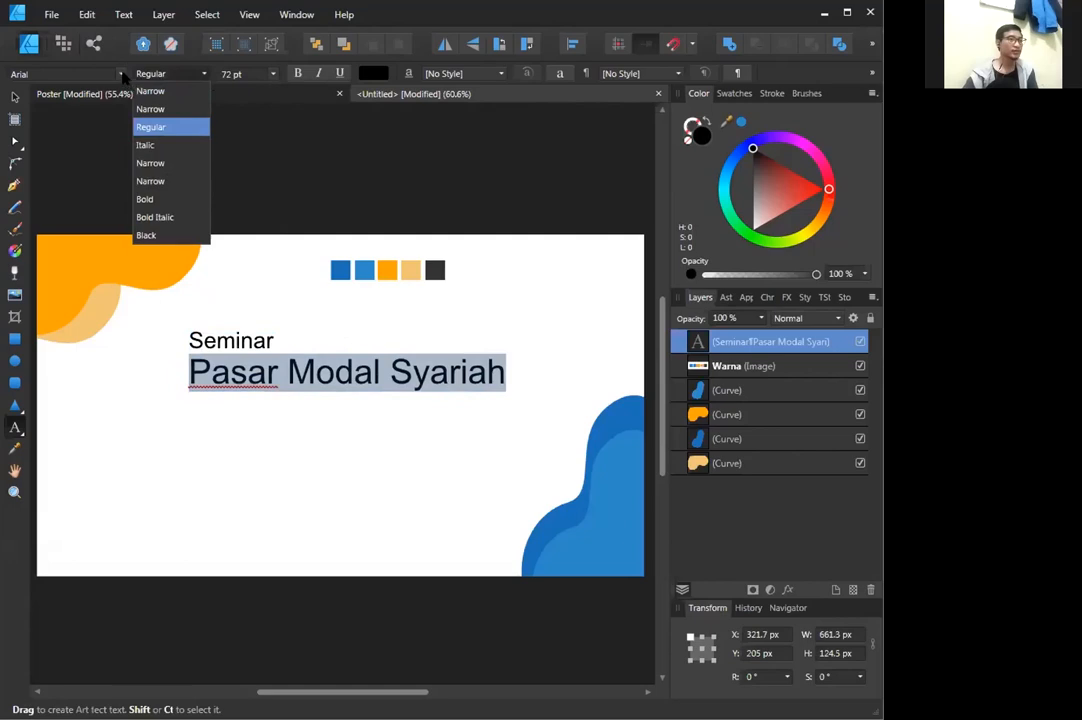
key("Escape")
Change the font of both title lines, "Seminar" and "Pasar Modal Syariah", to Montserrat.
left_click(354, 371)
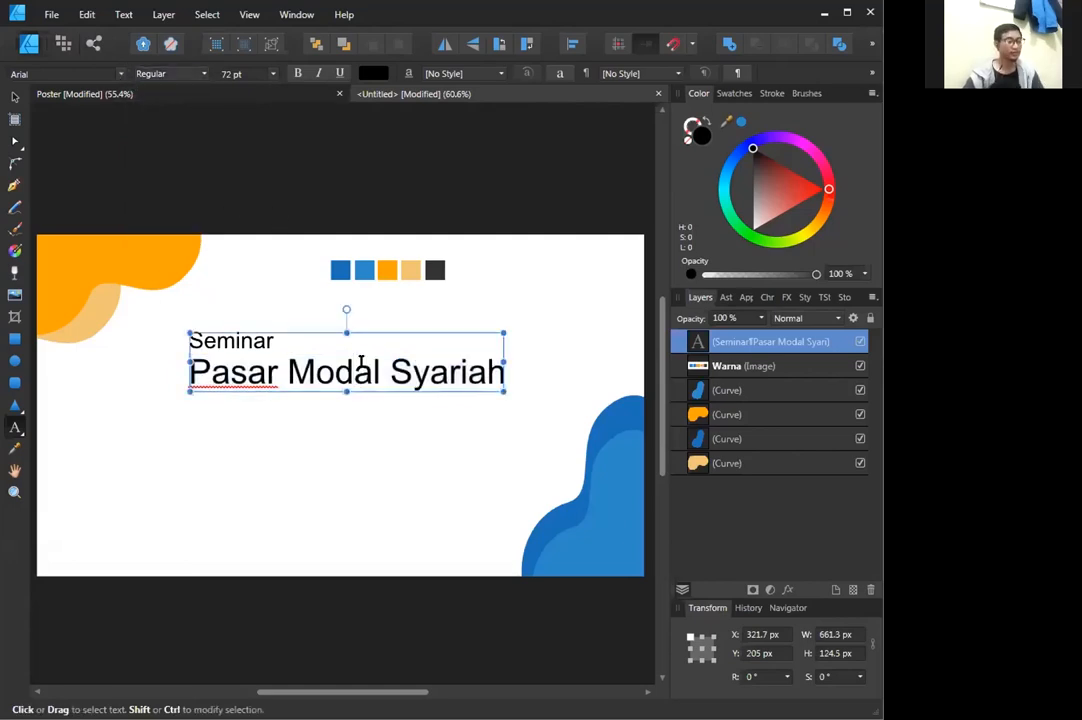
key("ctrl+a")
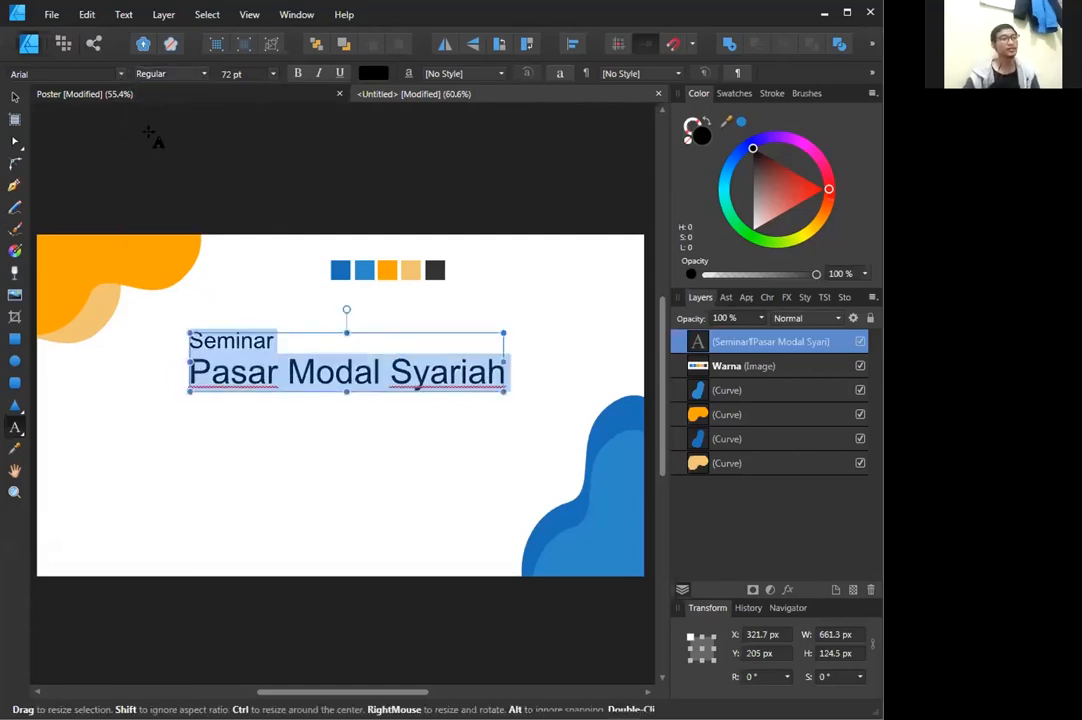
left_click(100, 75)
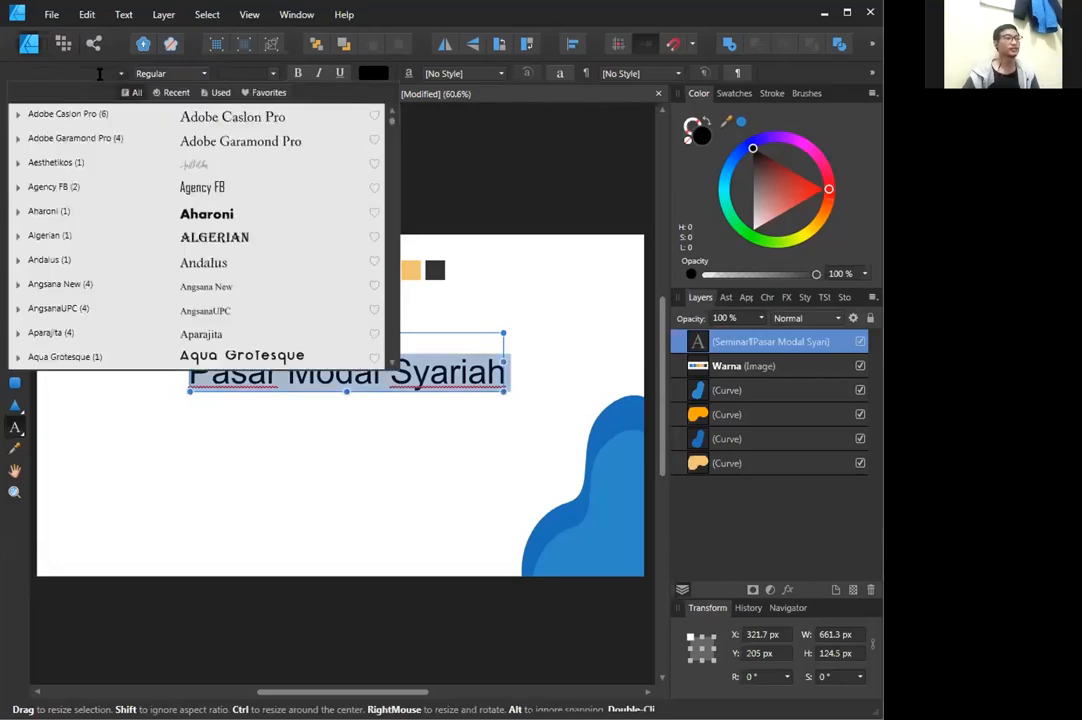
type("mk")
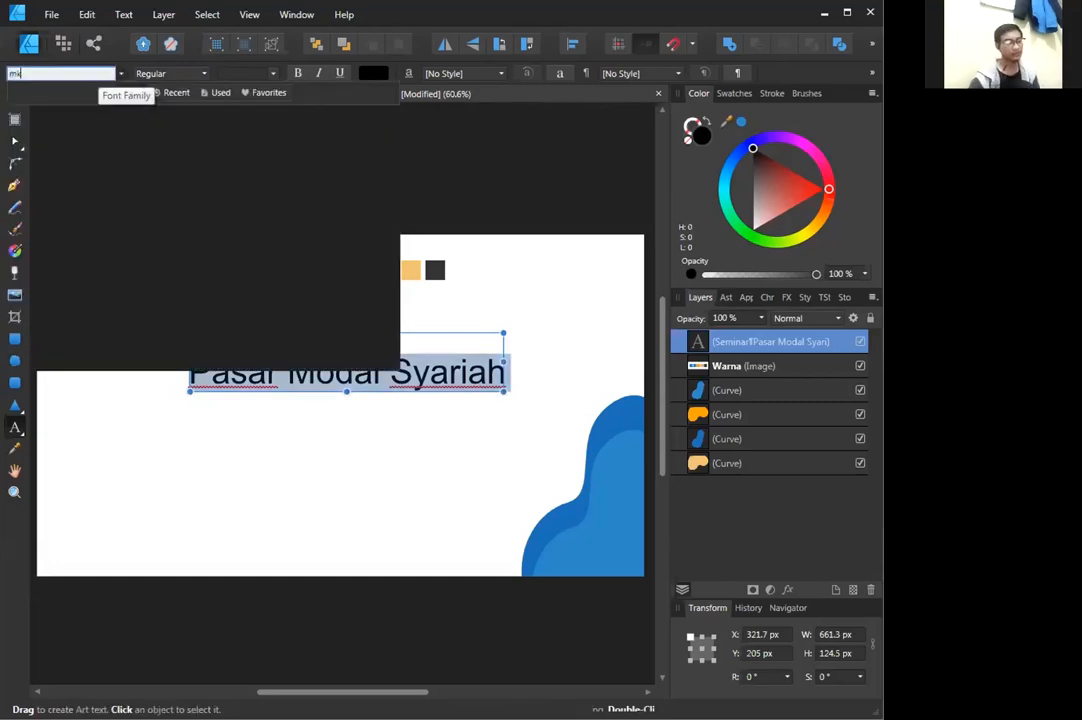
key("BackSpace")
key("BackSpace")
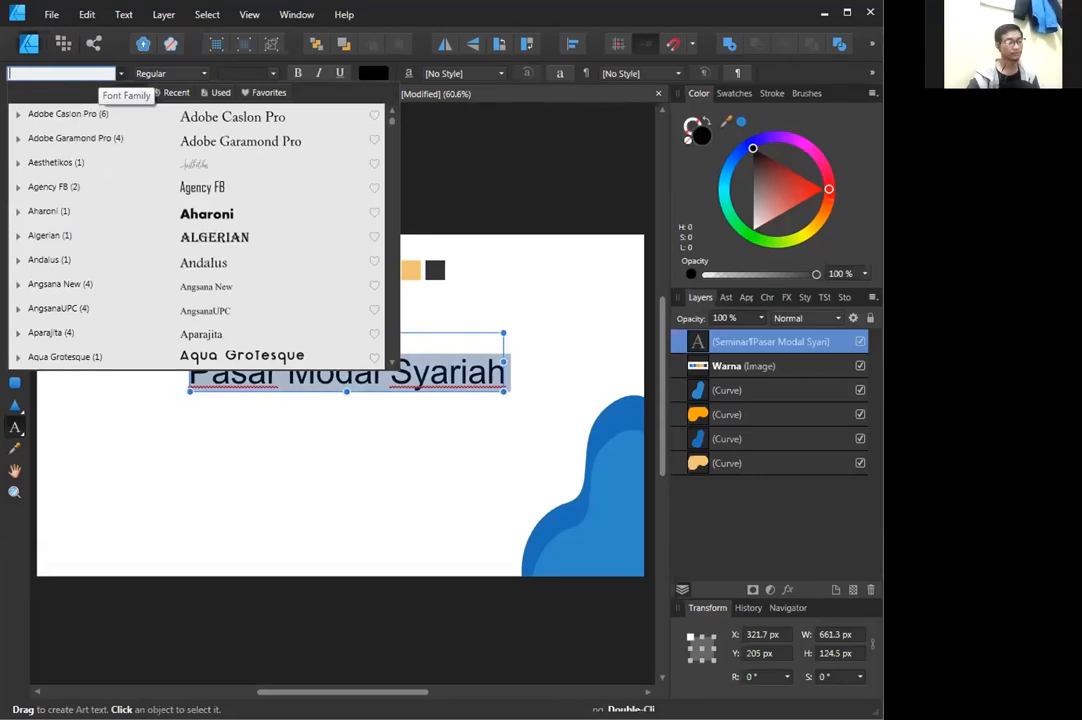
type("mont")
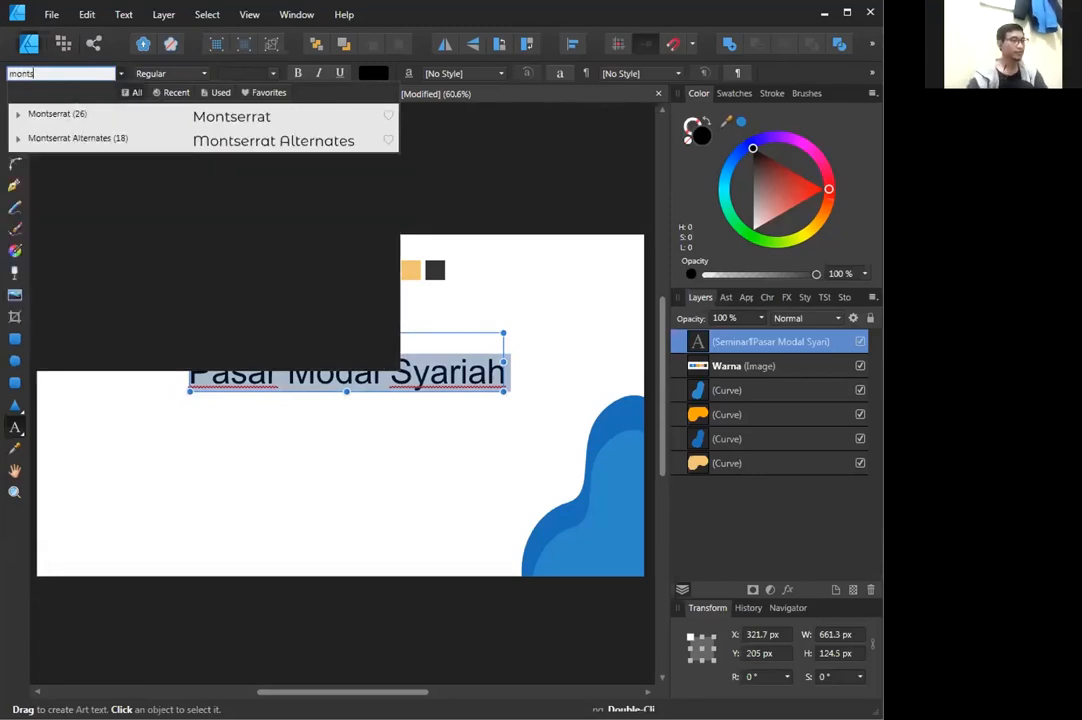
type("s")
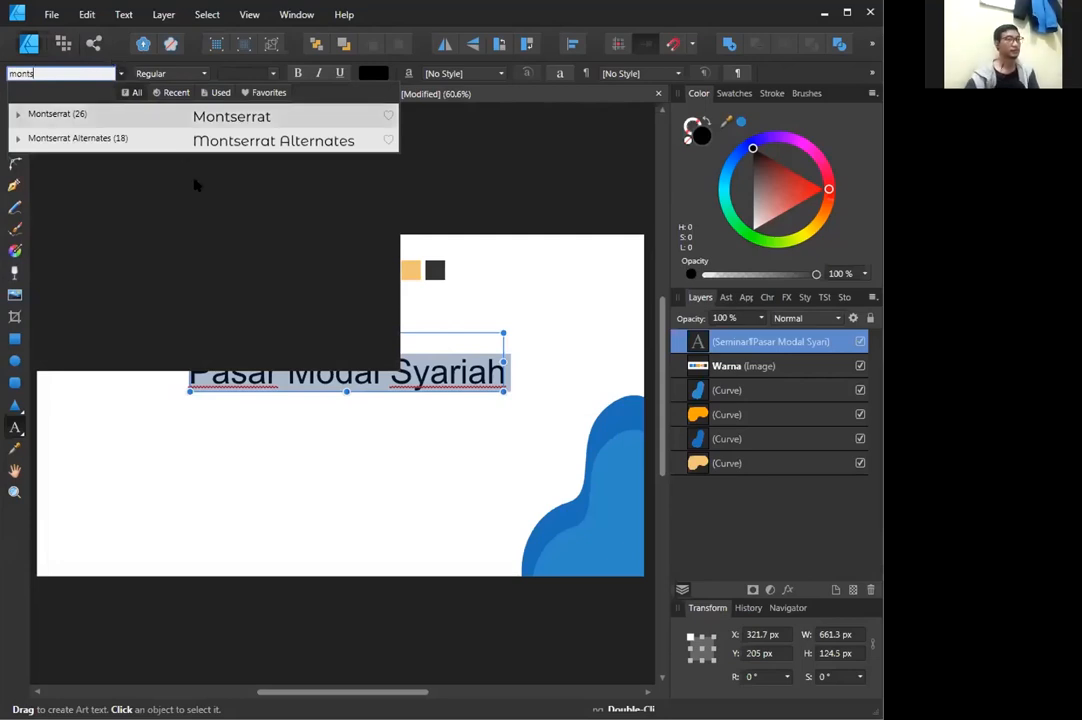
left_click(212, 115)
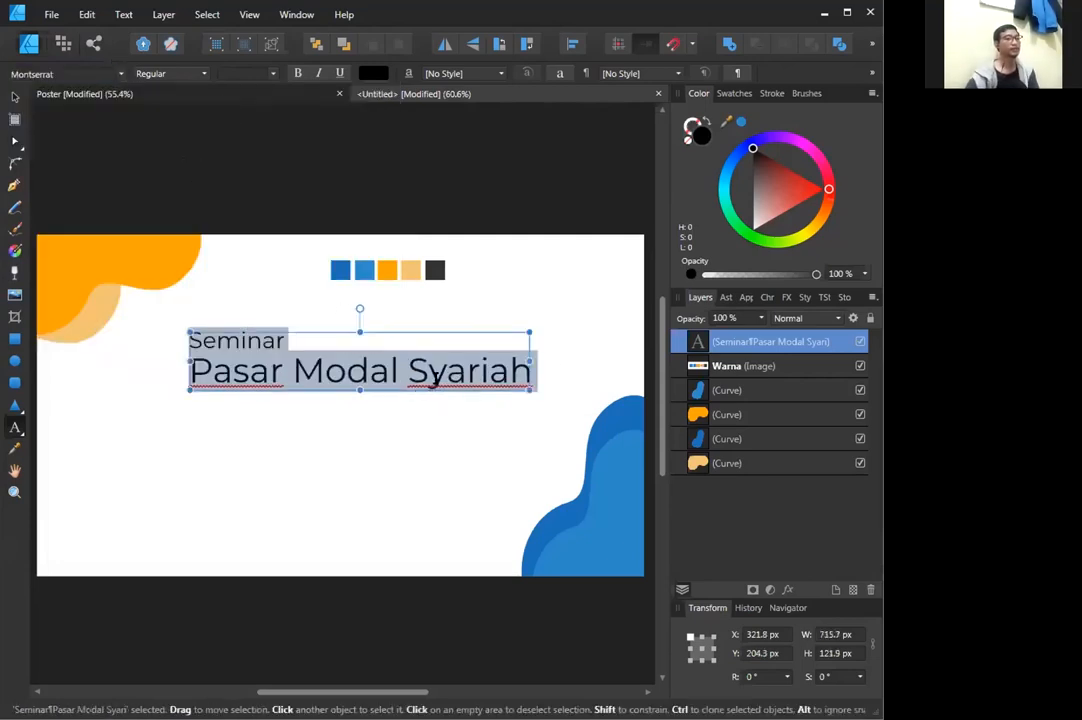
Apply the ExtraBold Italic font style to the "Pasar Modal Syariah" line.
left_click(435, 377)
left_click_drag(534, 374, 186, 370)
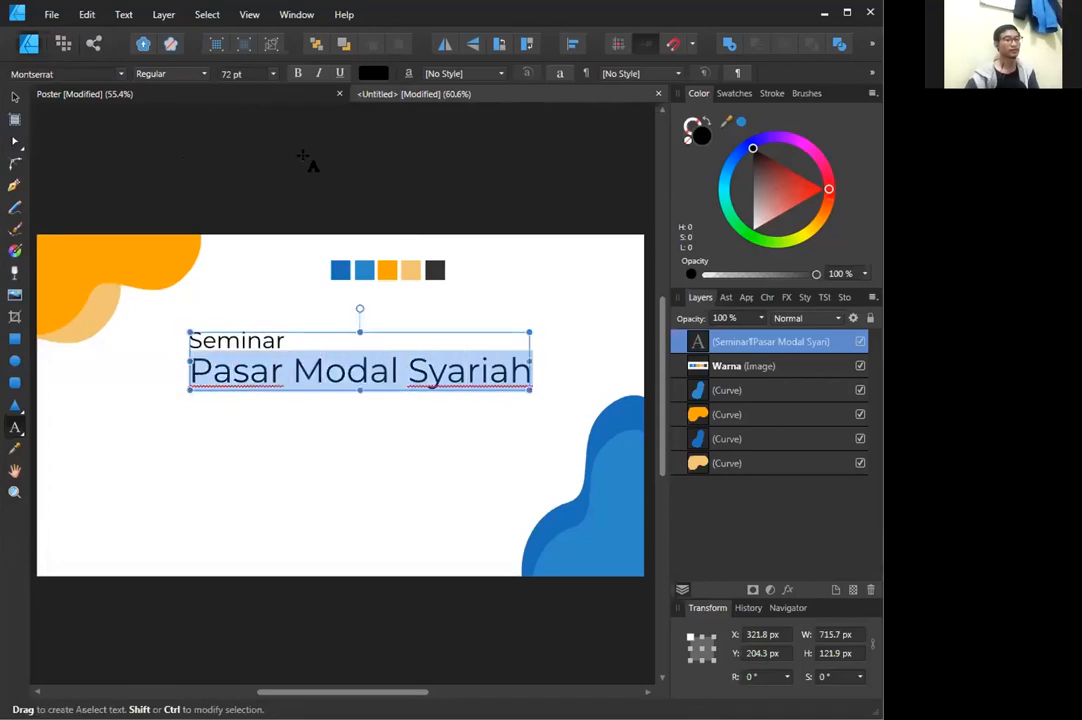
left_click(170, 73)
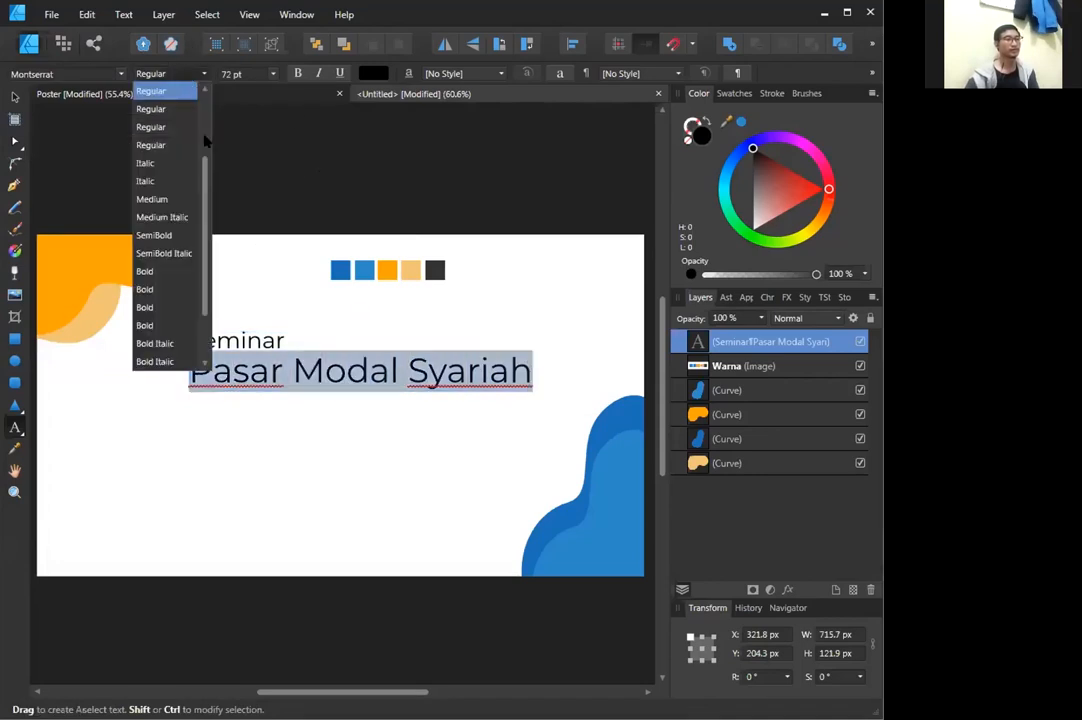
scroll(207, 200, "down", 2)
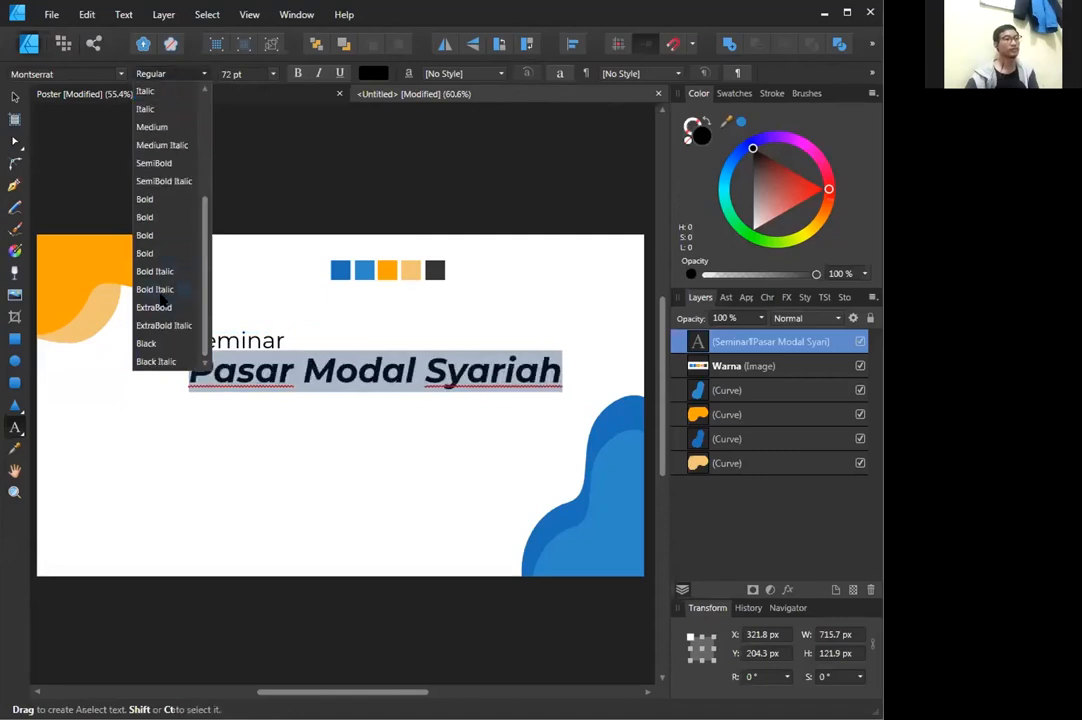
left_click(166, 326)
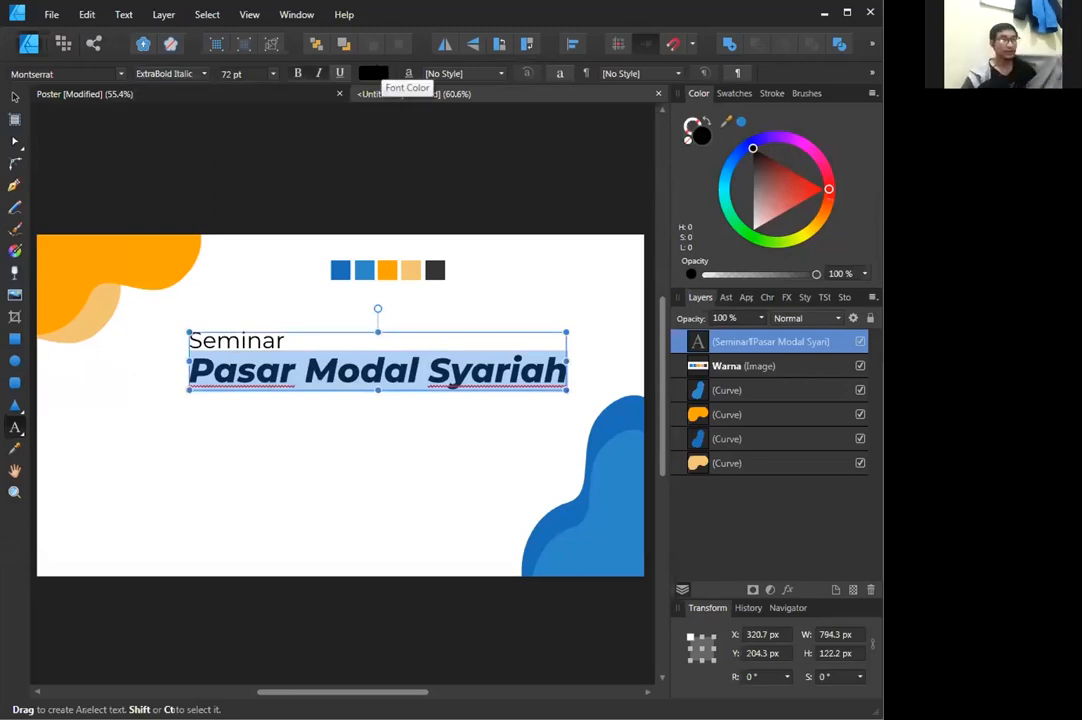
Recolor the "Pasar Modal Syariah" line with the dark blue sampled from the corner wave.
left_click(374, 78)
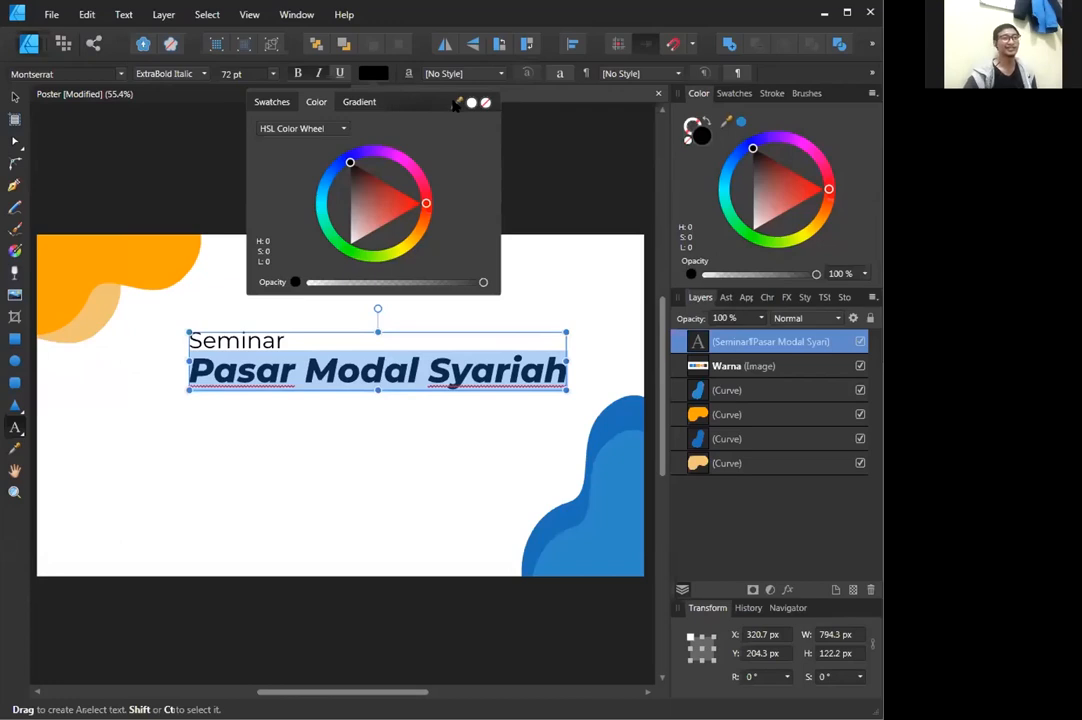
key("Escape")
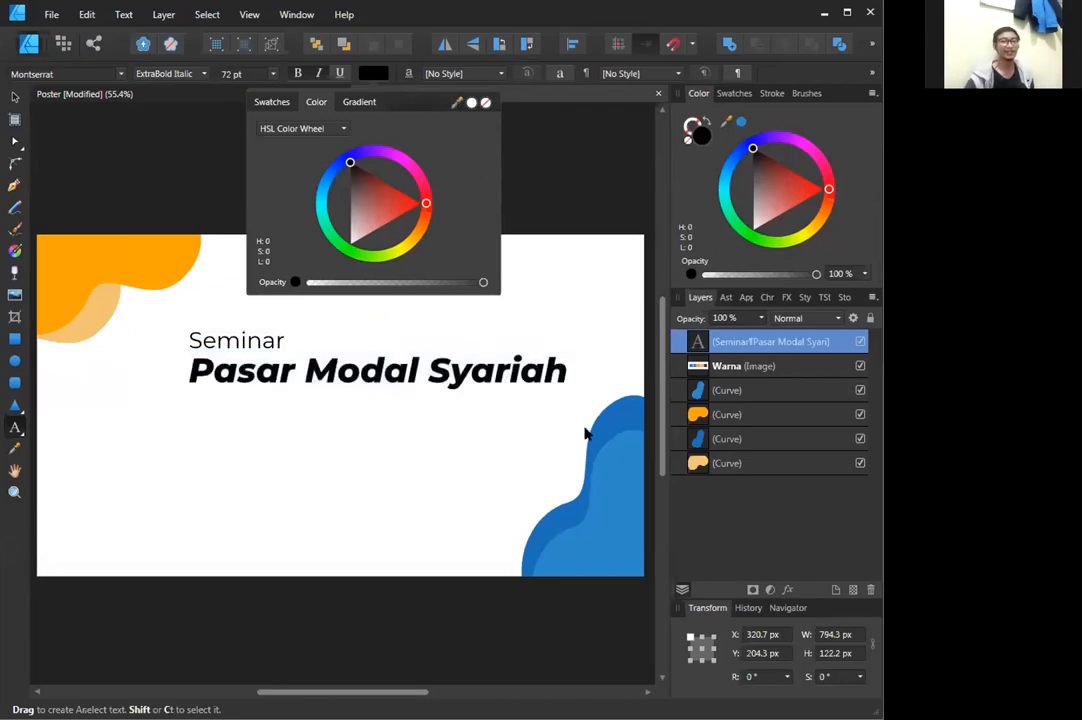
left_click_drag(600, 432, 600, 430)
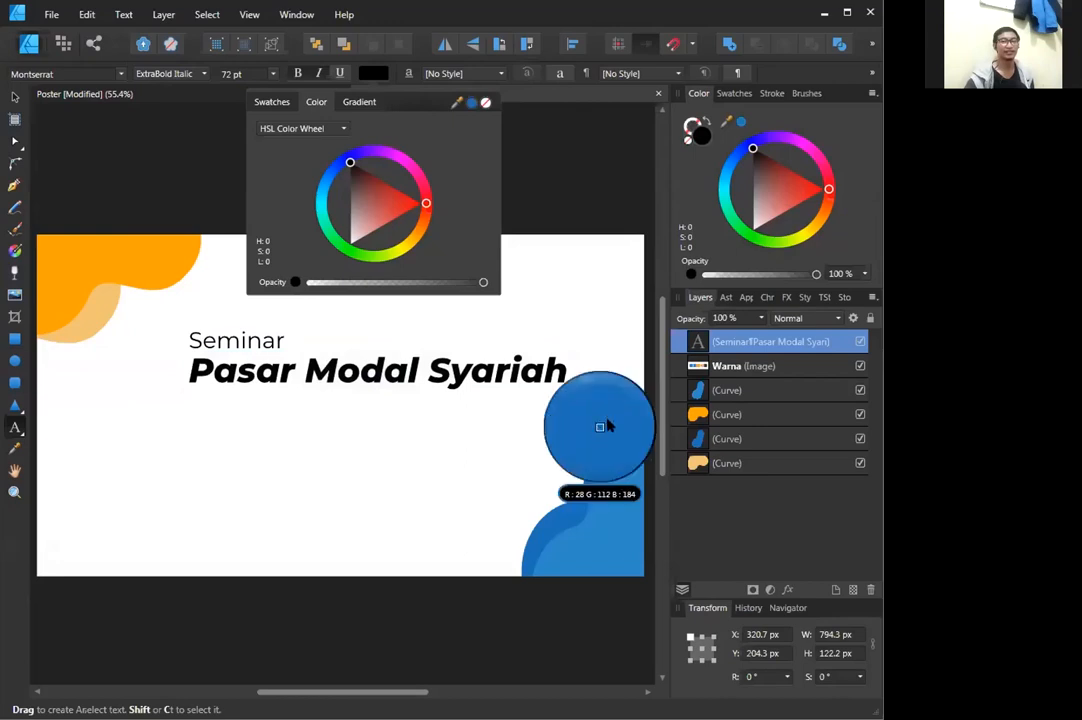
left_click_drag(607, 425, 608, 426)
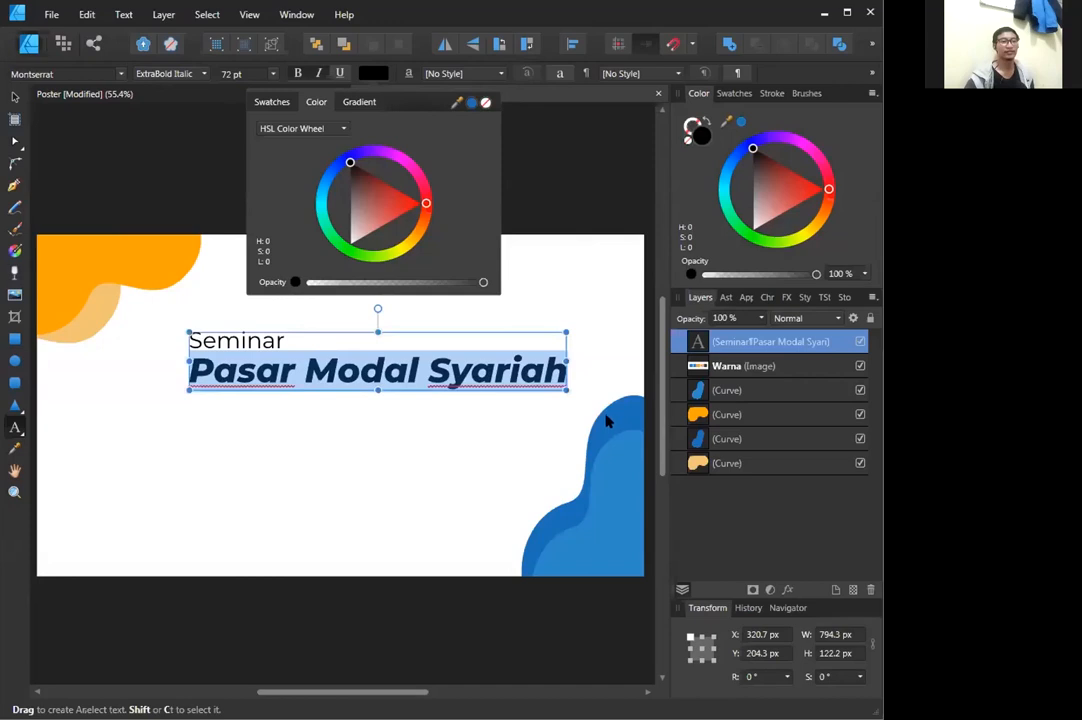
left_click(468, 106)
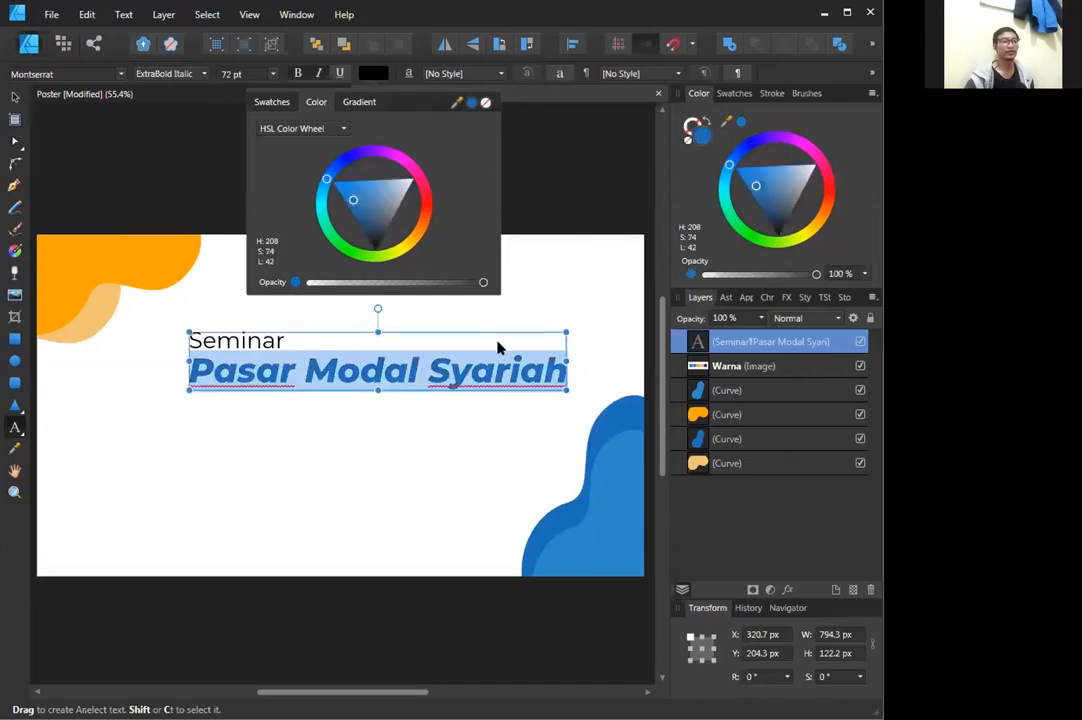
left_click(407, 376)
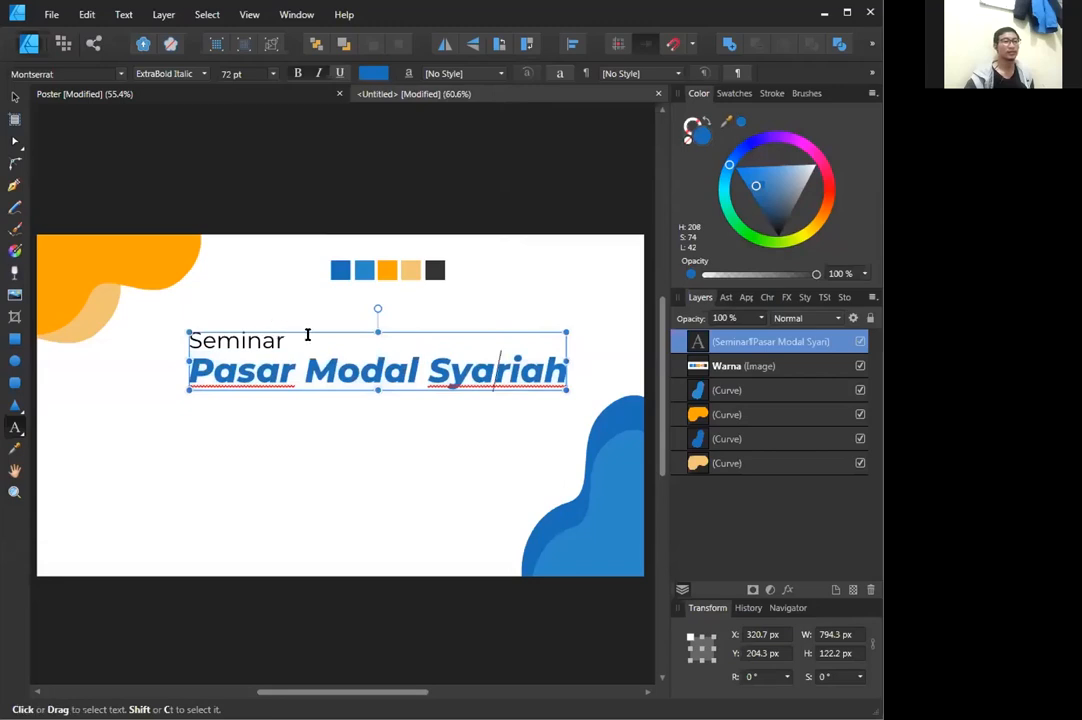
Compare the title with the reference Poster document and recolor the word "Syariah" white in the new document.
left_click(181, 93)
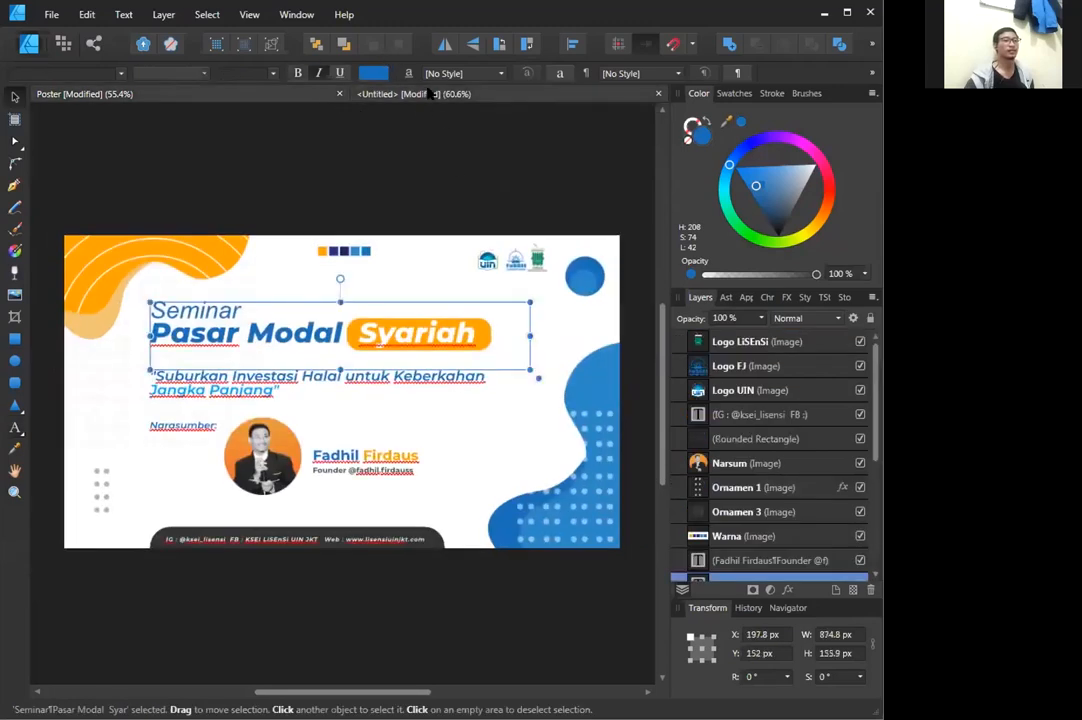
left_click(415, 94)
double_click(433, 368)
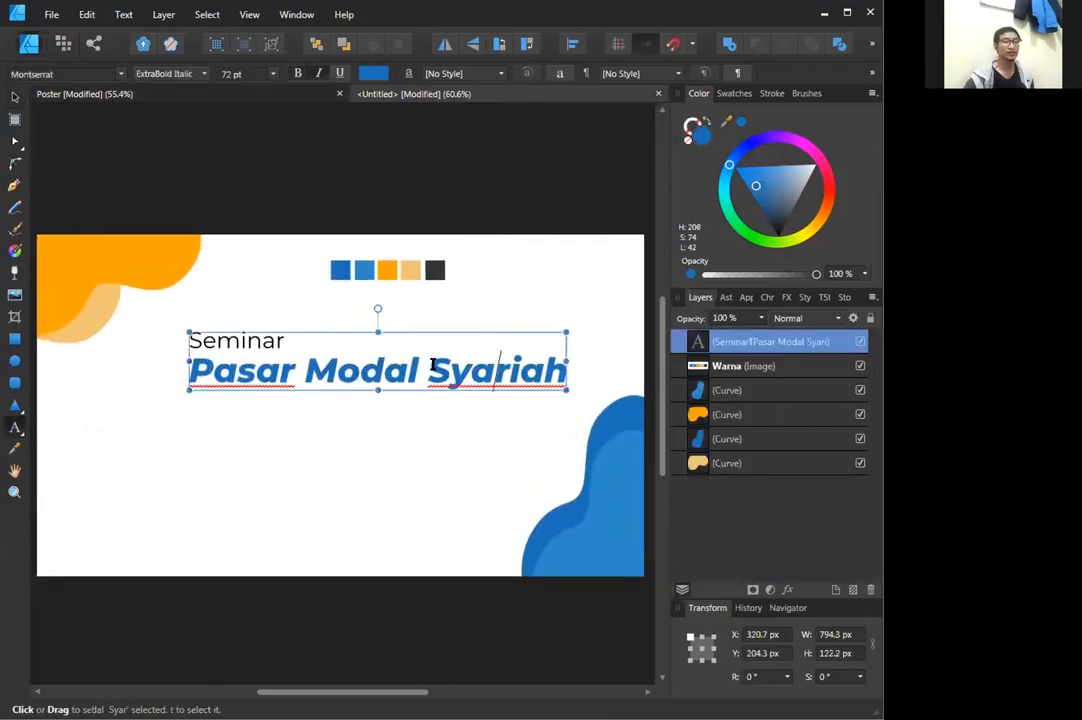
left_click(260, 95)
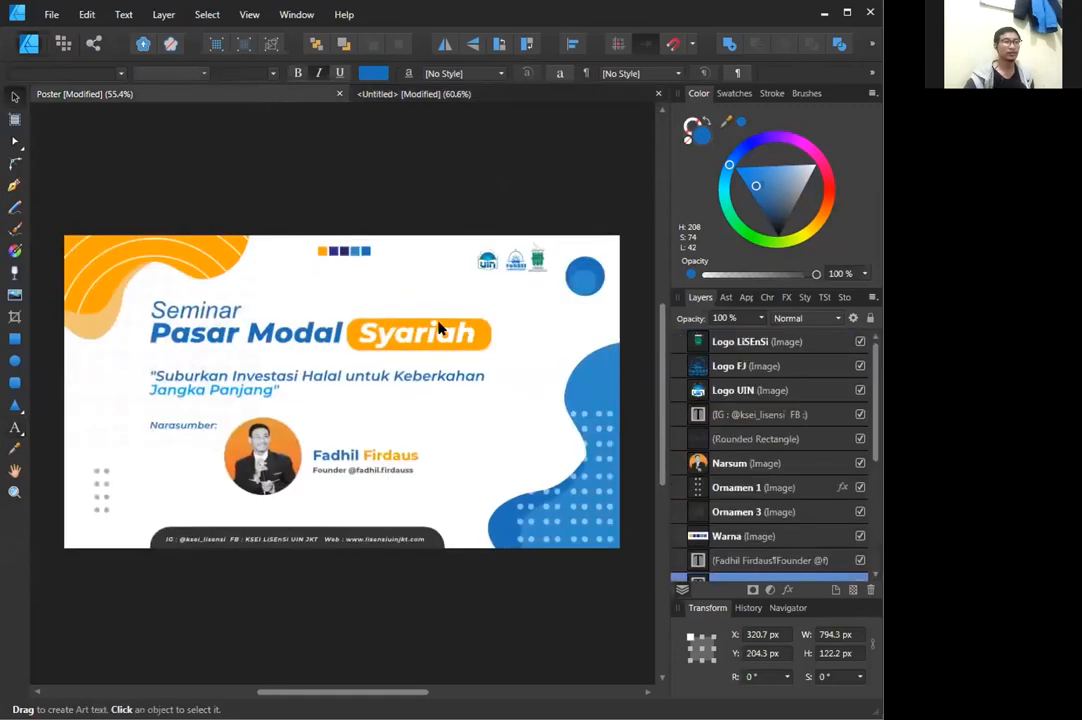
left_click(417, 362)
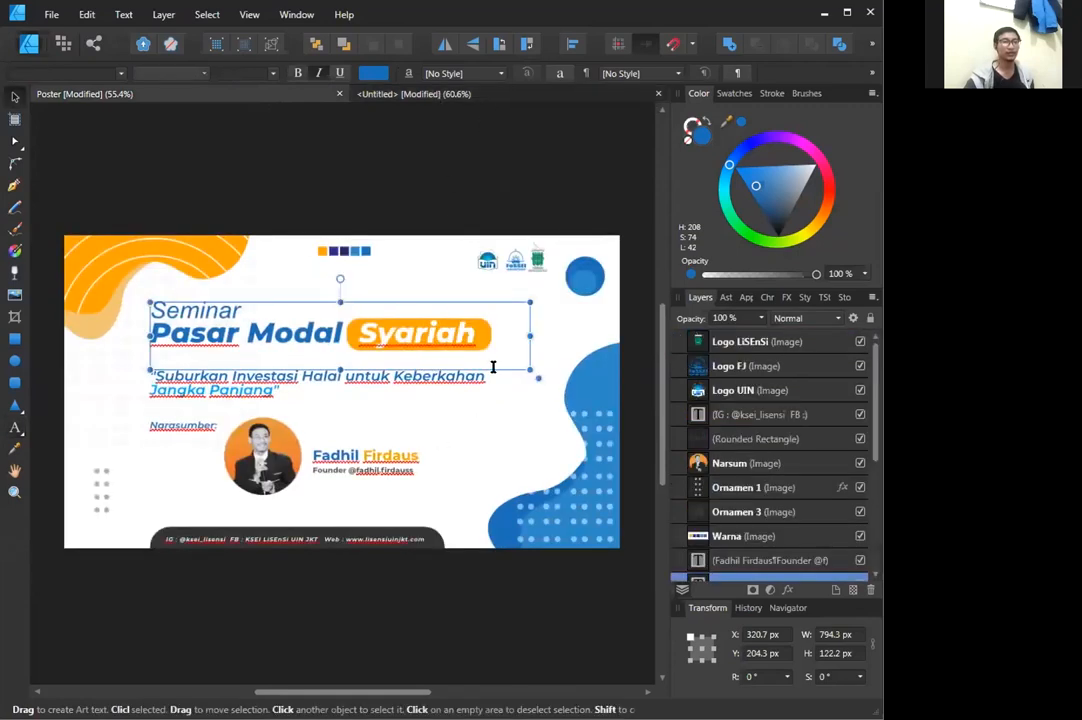
key("ctrl+shift+Right")
left_click(373, 73)
left_click(390, 190)
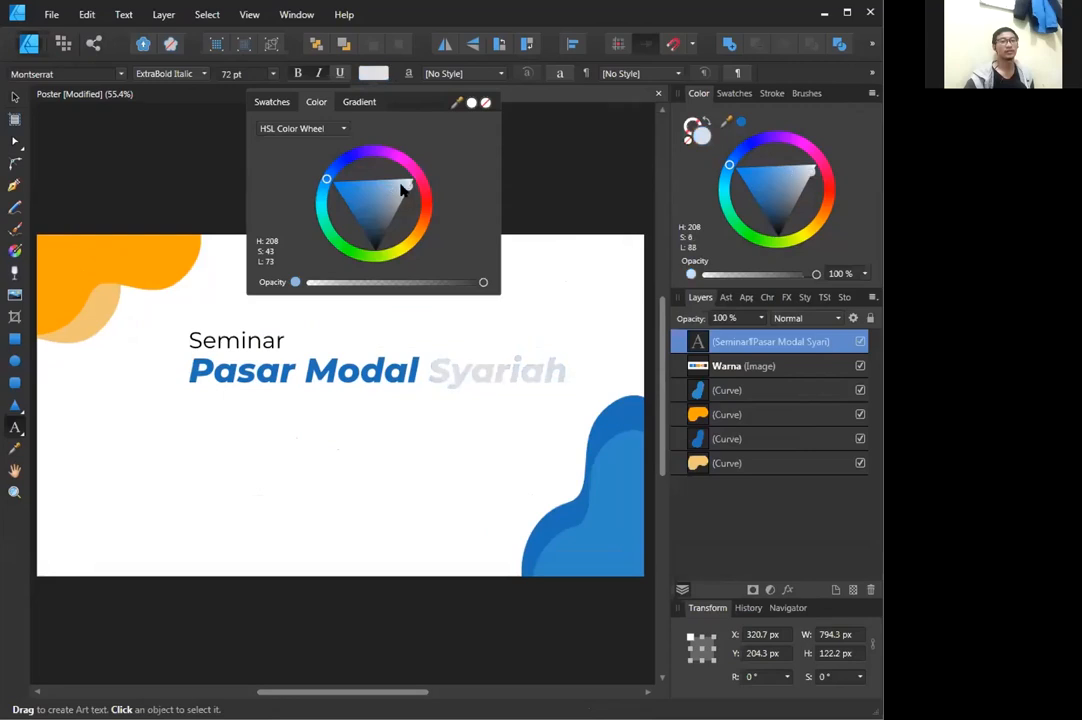
left_click(413, 182)
left_click(413, 182)
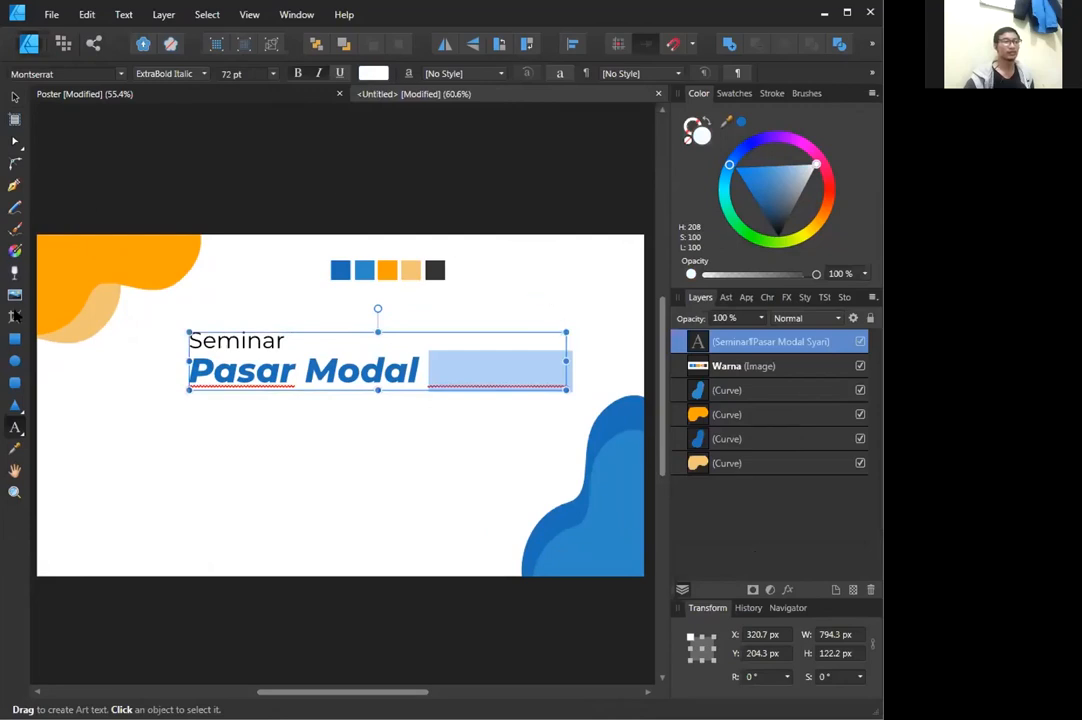
Start a rounded rectangle with the Rounded Rectangle tool for the highlight behind the word "Syariah".
left_click(16, 383)
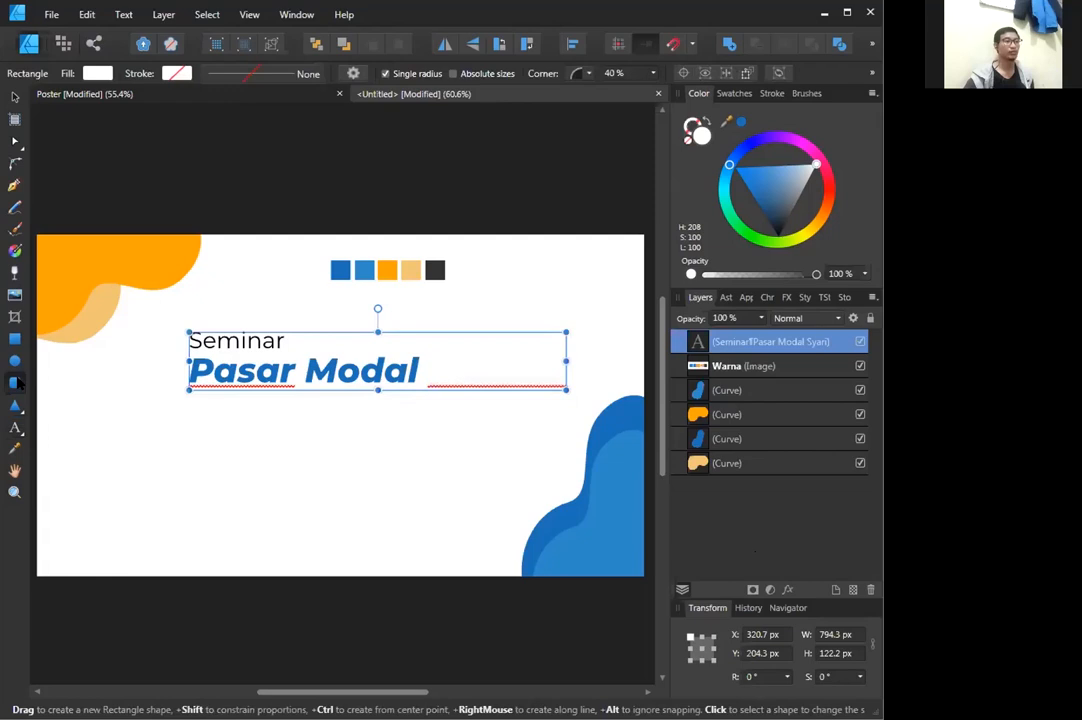